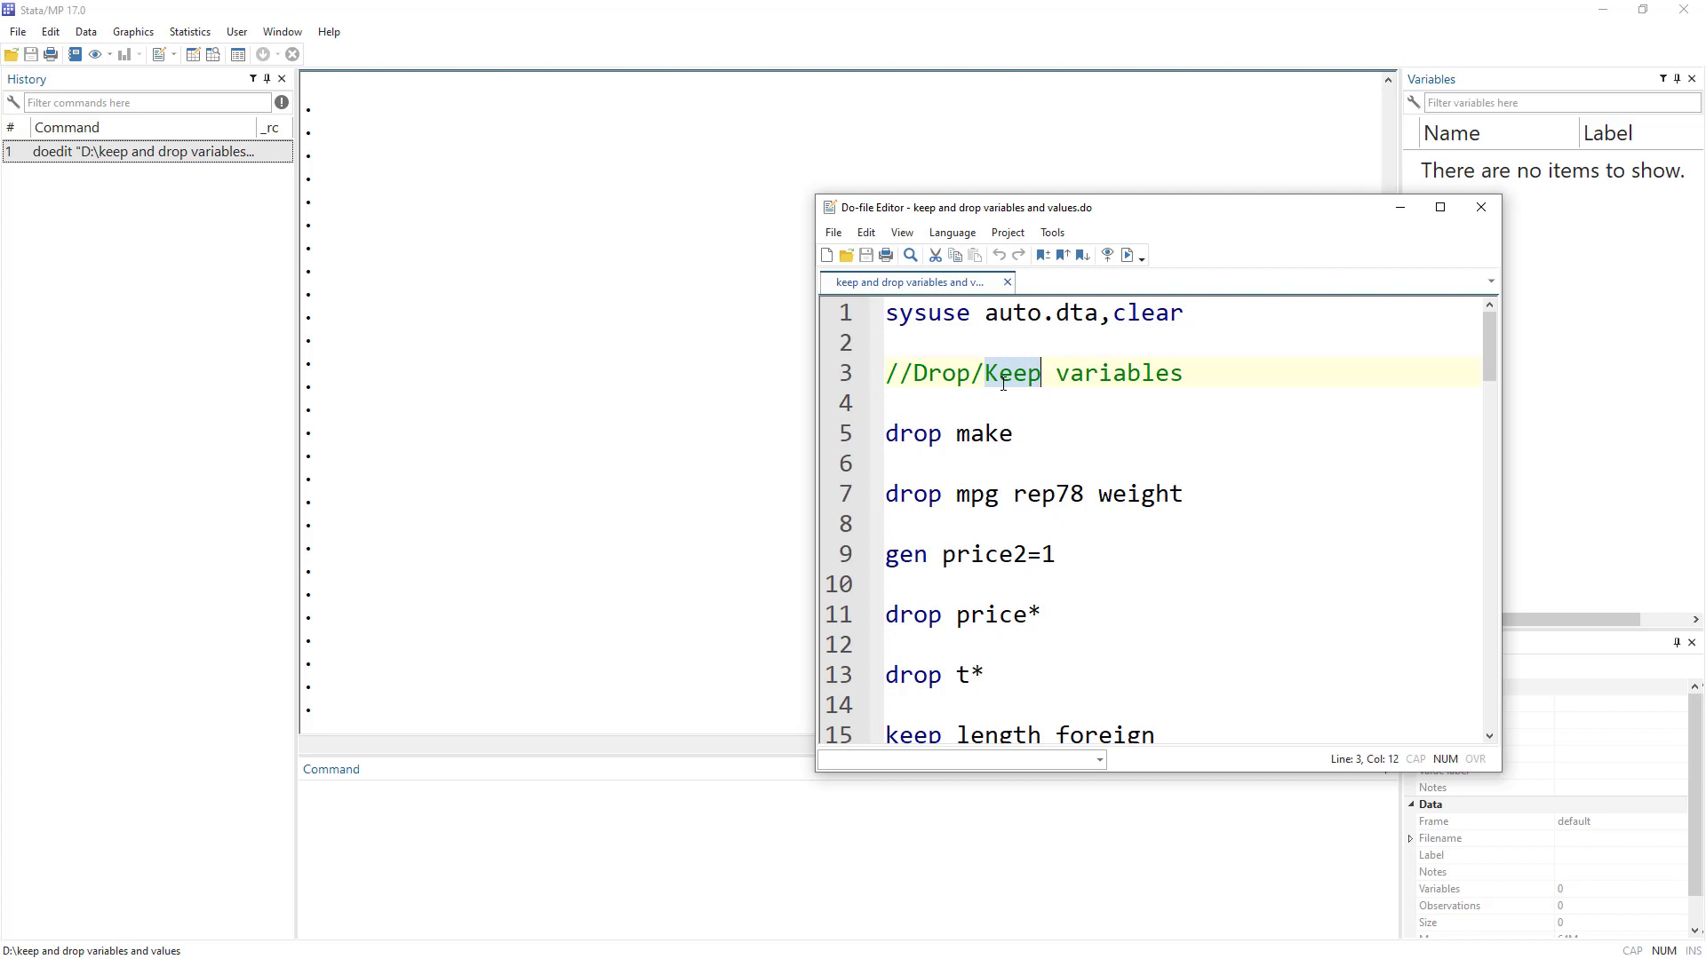
Review the do-file's comment headings on dropping or keeping variables and on dropping or keeping values based on condition
{"action": "double_click", "coordinate": [1172, 373]}
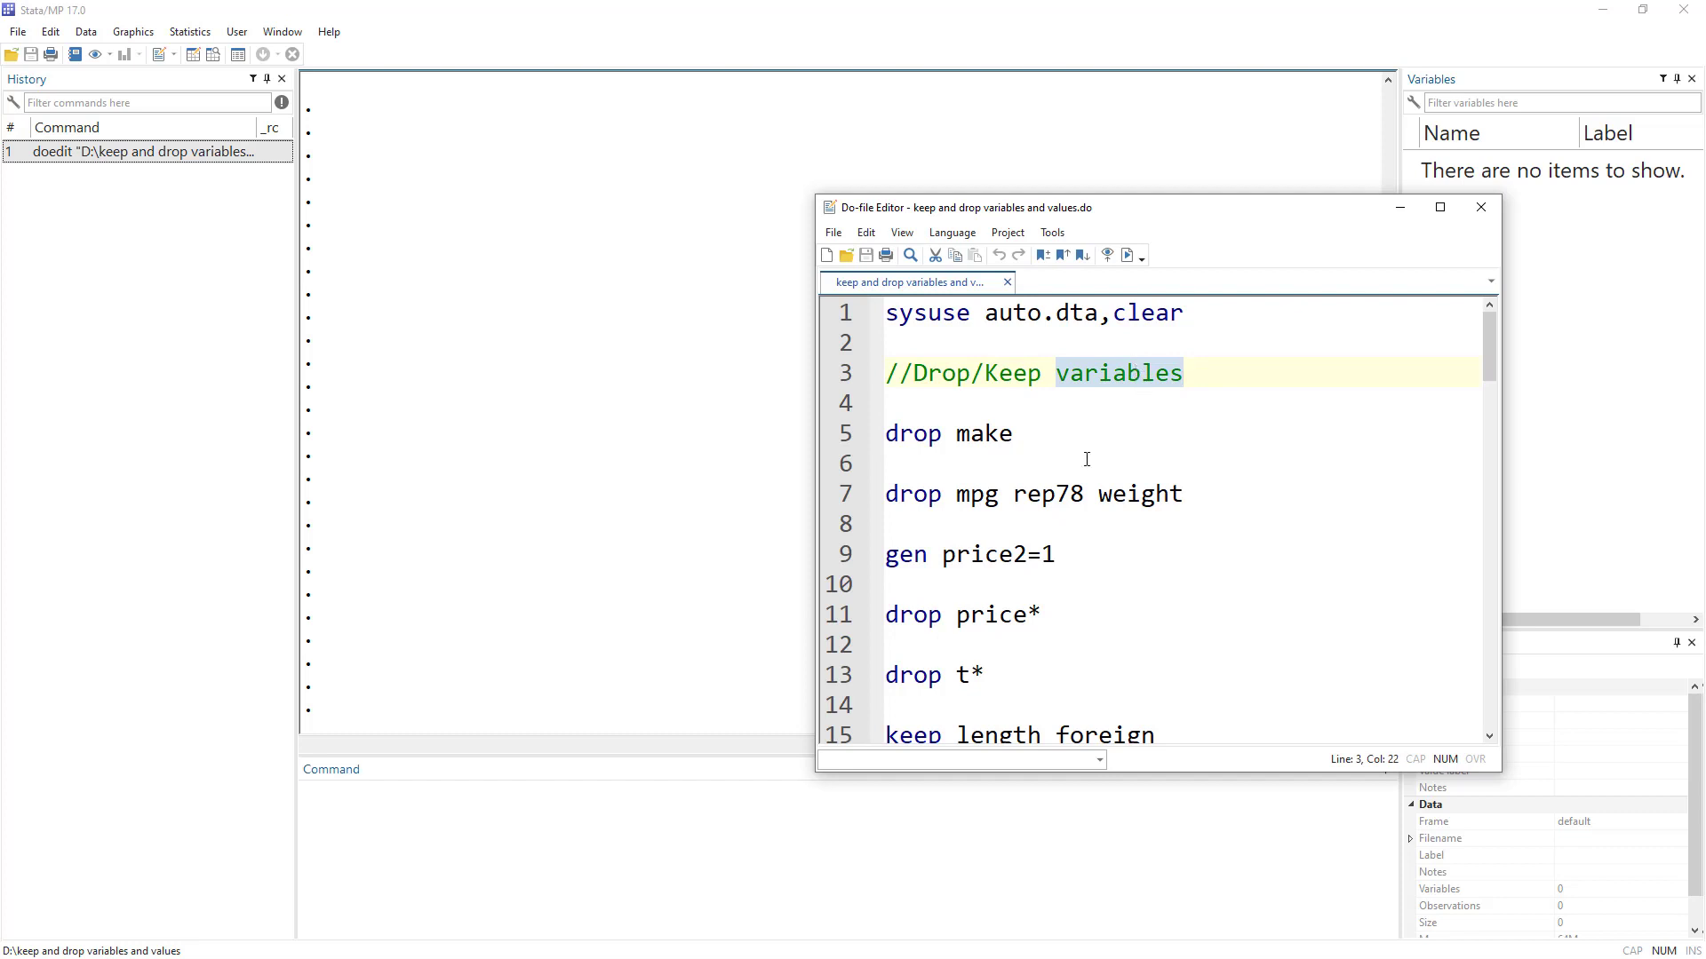
{"action": "scroll", "coordinate": [1086, 457], "scroll_direction": "down", "scroll_amount": 5}
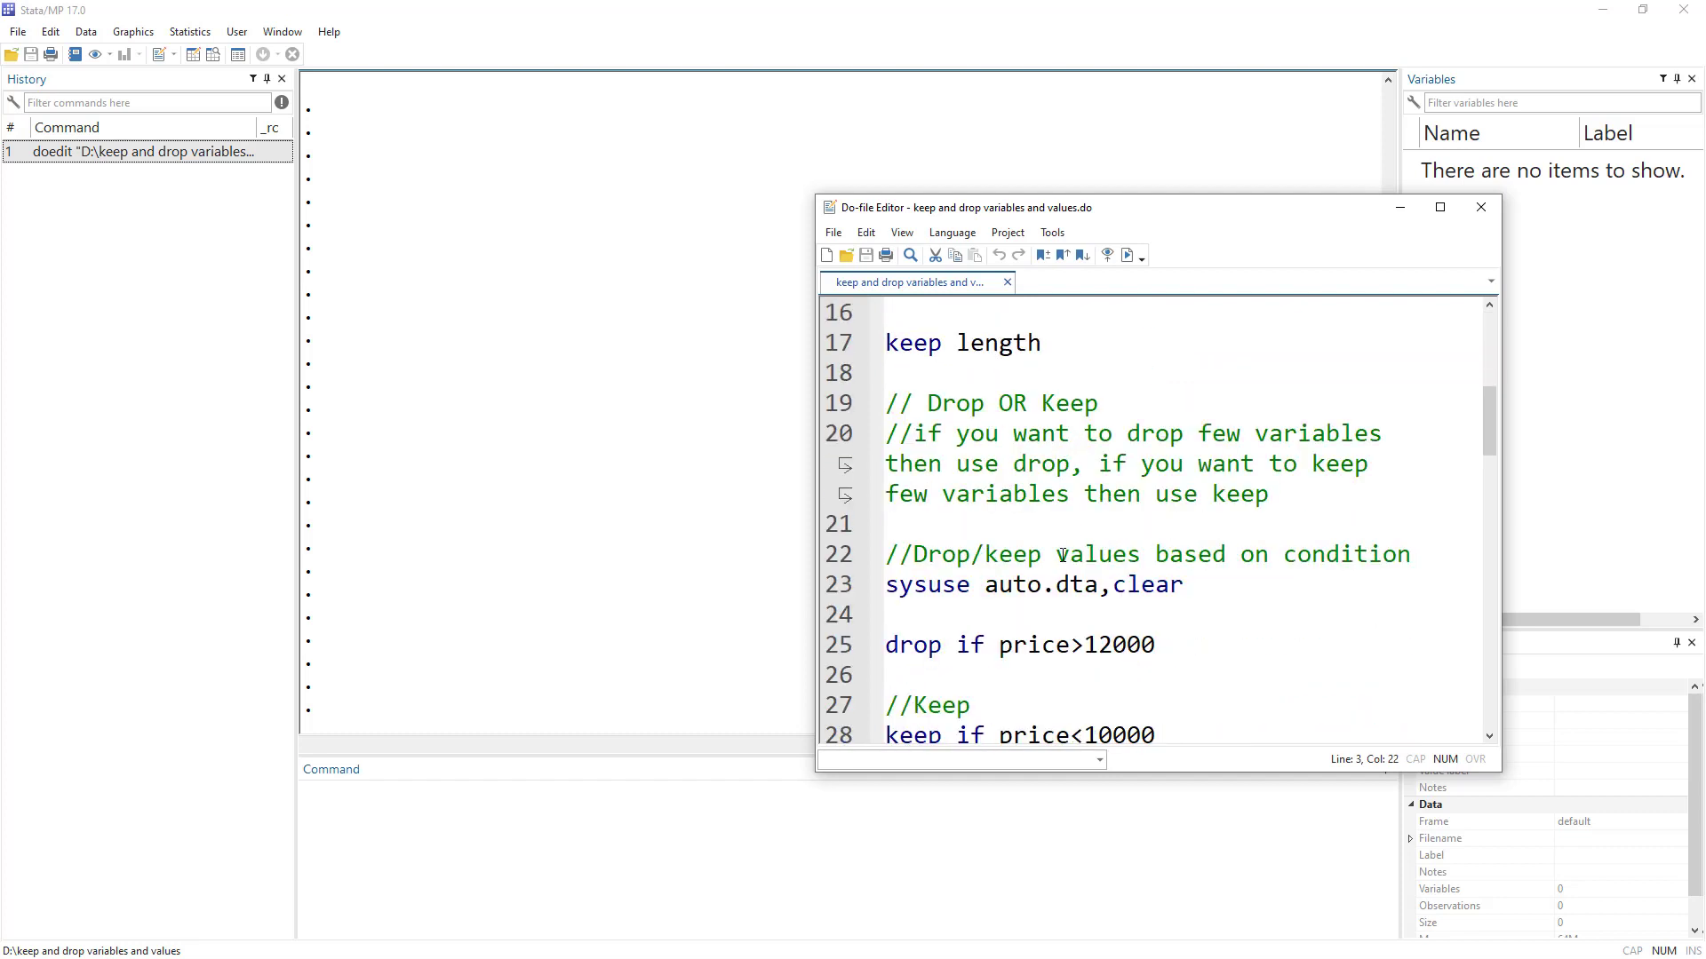
{"action": "left_click_drag", "start_coordinate": [1062, 555], "coordinate": [1137, 564]}
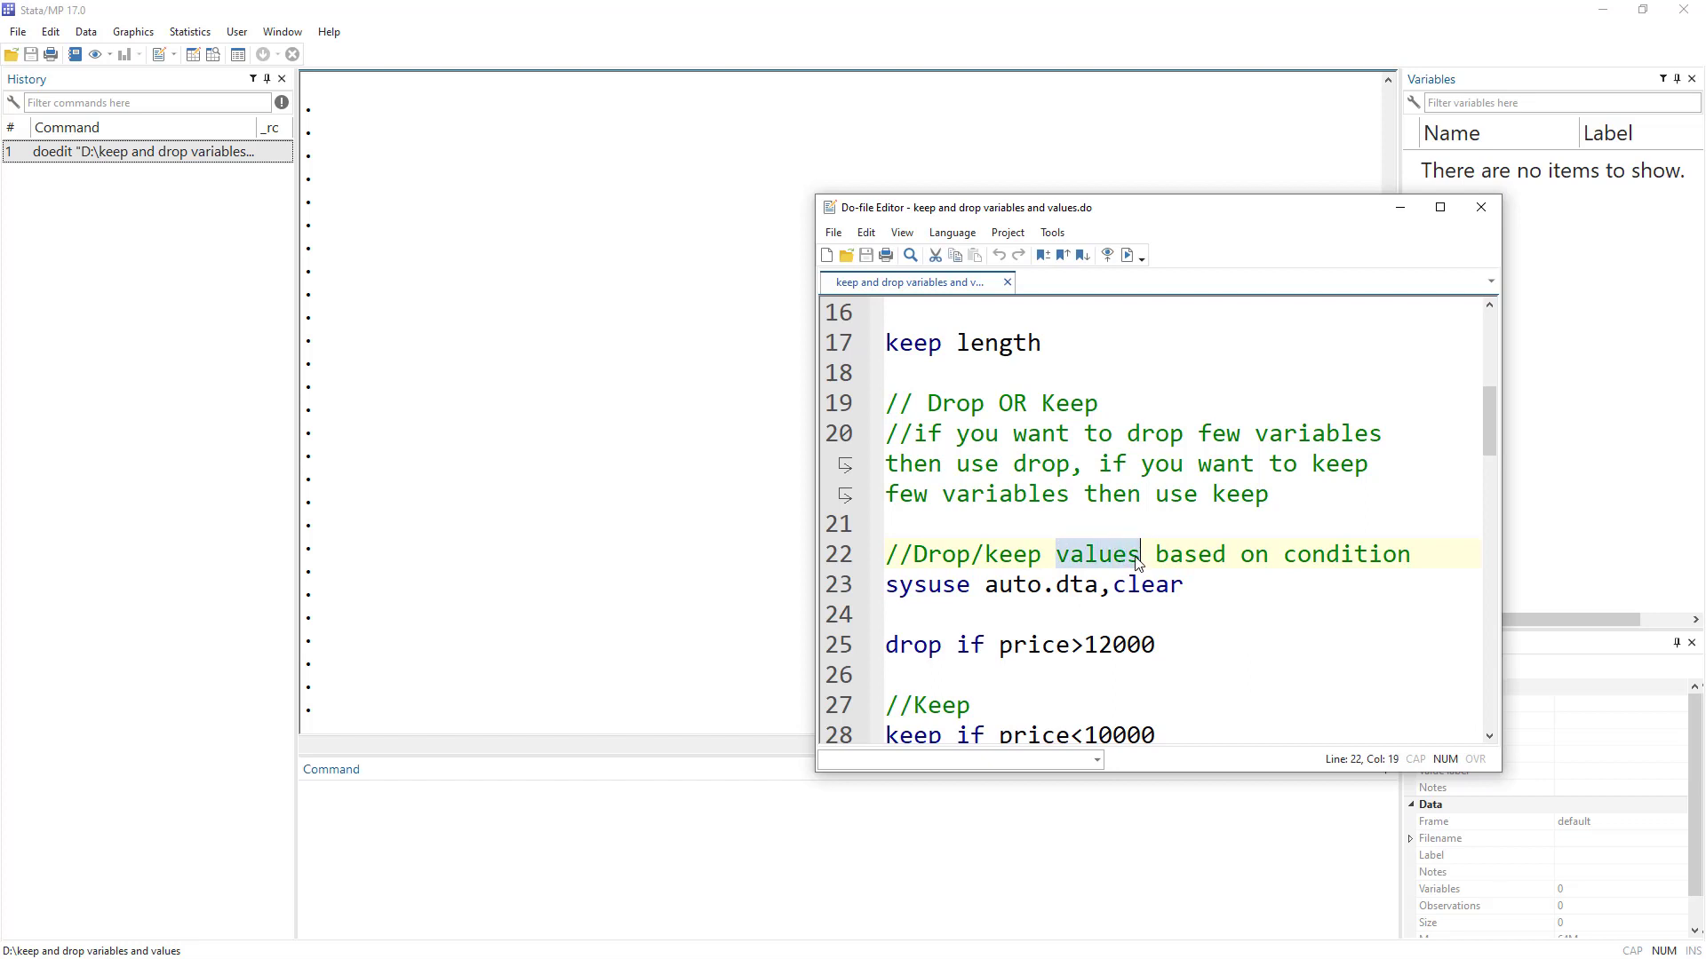
{"action": "scroll", "coordinate": [1137, 565], "scroll_direction": "up", "scroll_amount": 5}
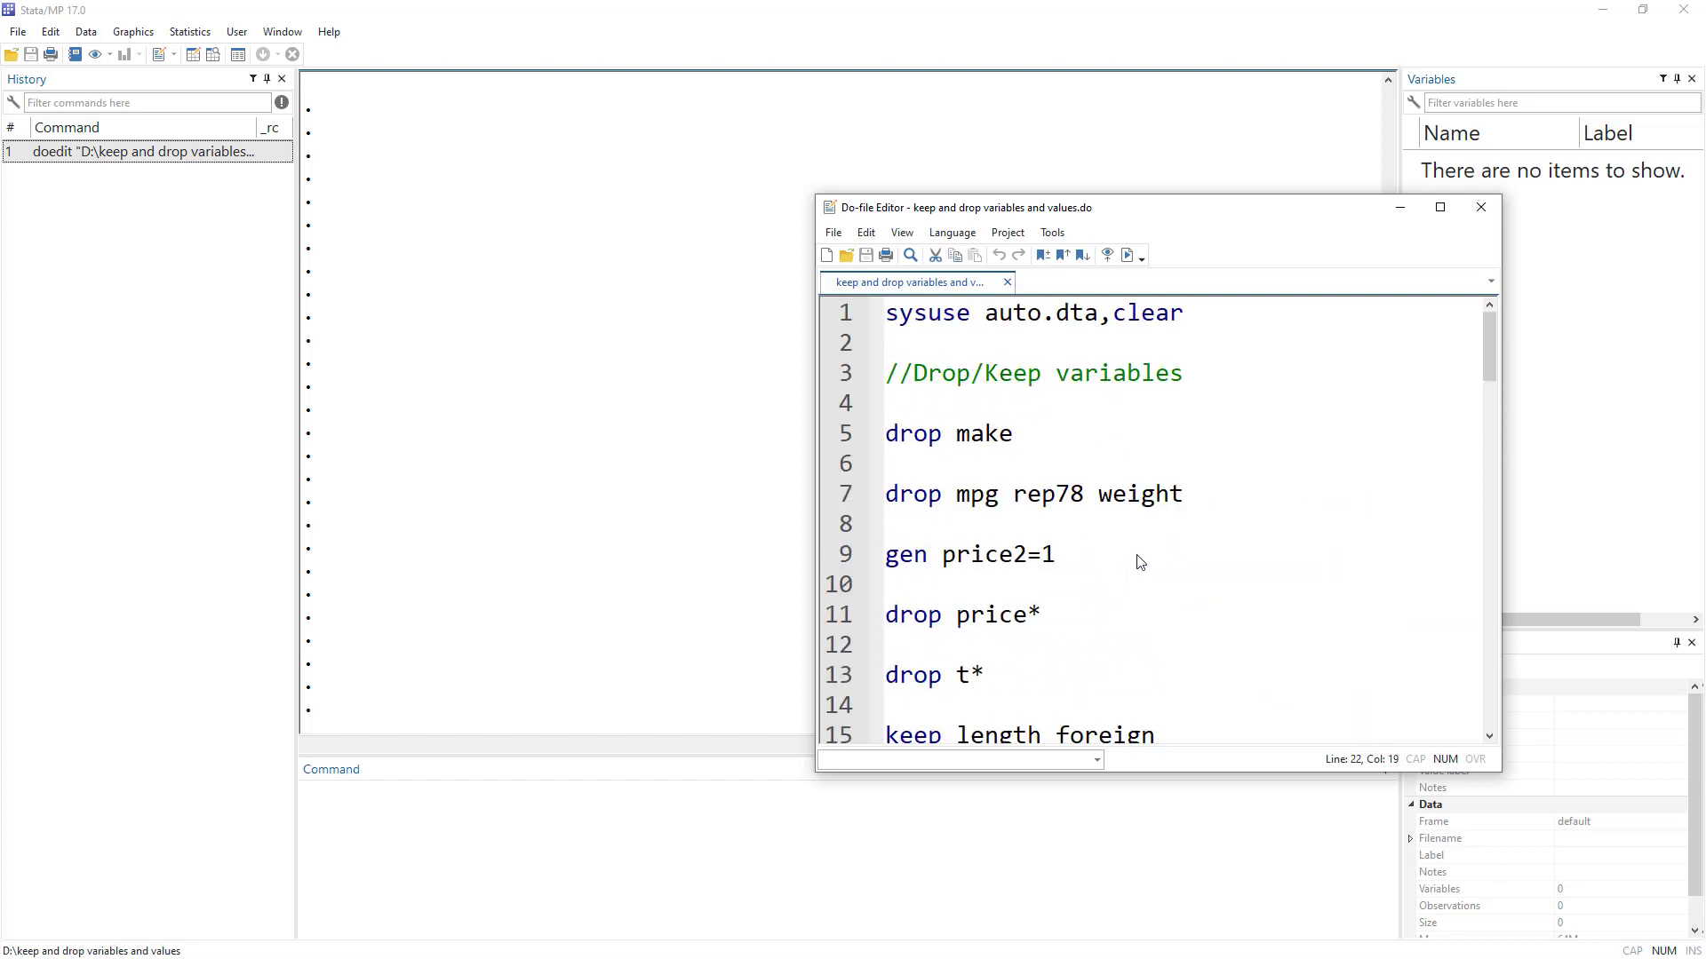
{"action": "left_click", "coordinate": [930, 372]}
{"action": "double_click", "coordinate": [931, 372]}
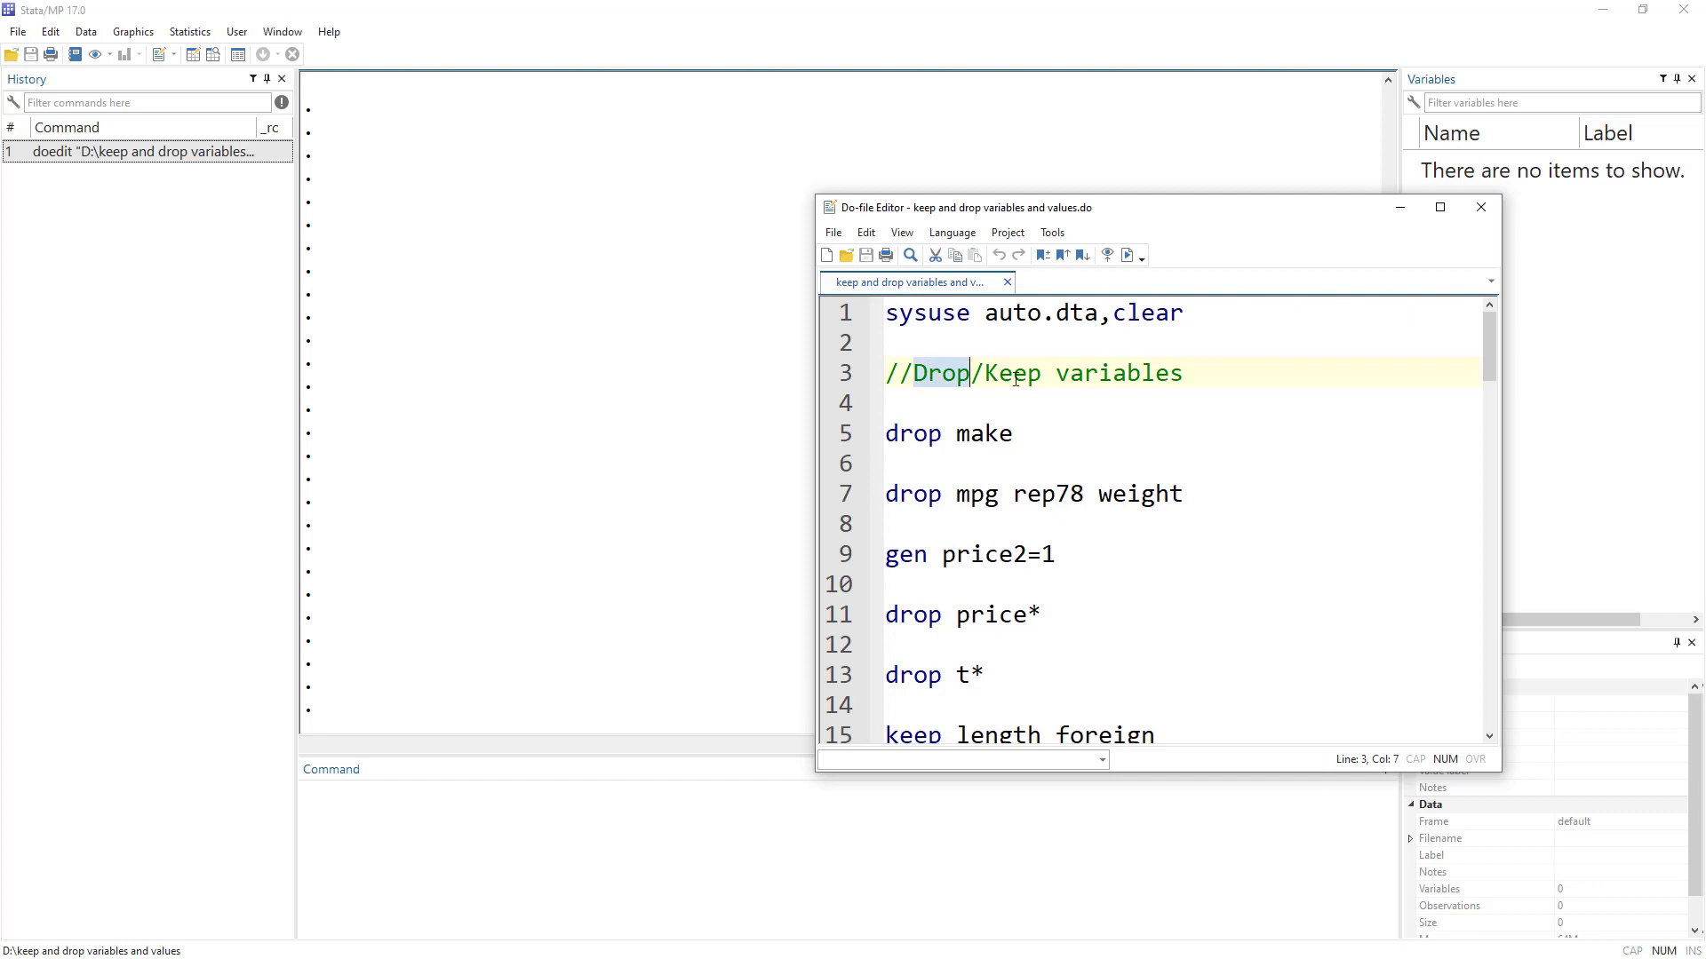
{"action": "left_click", "coordinate": [1013, 374]}
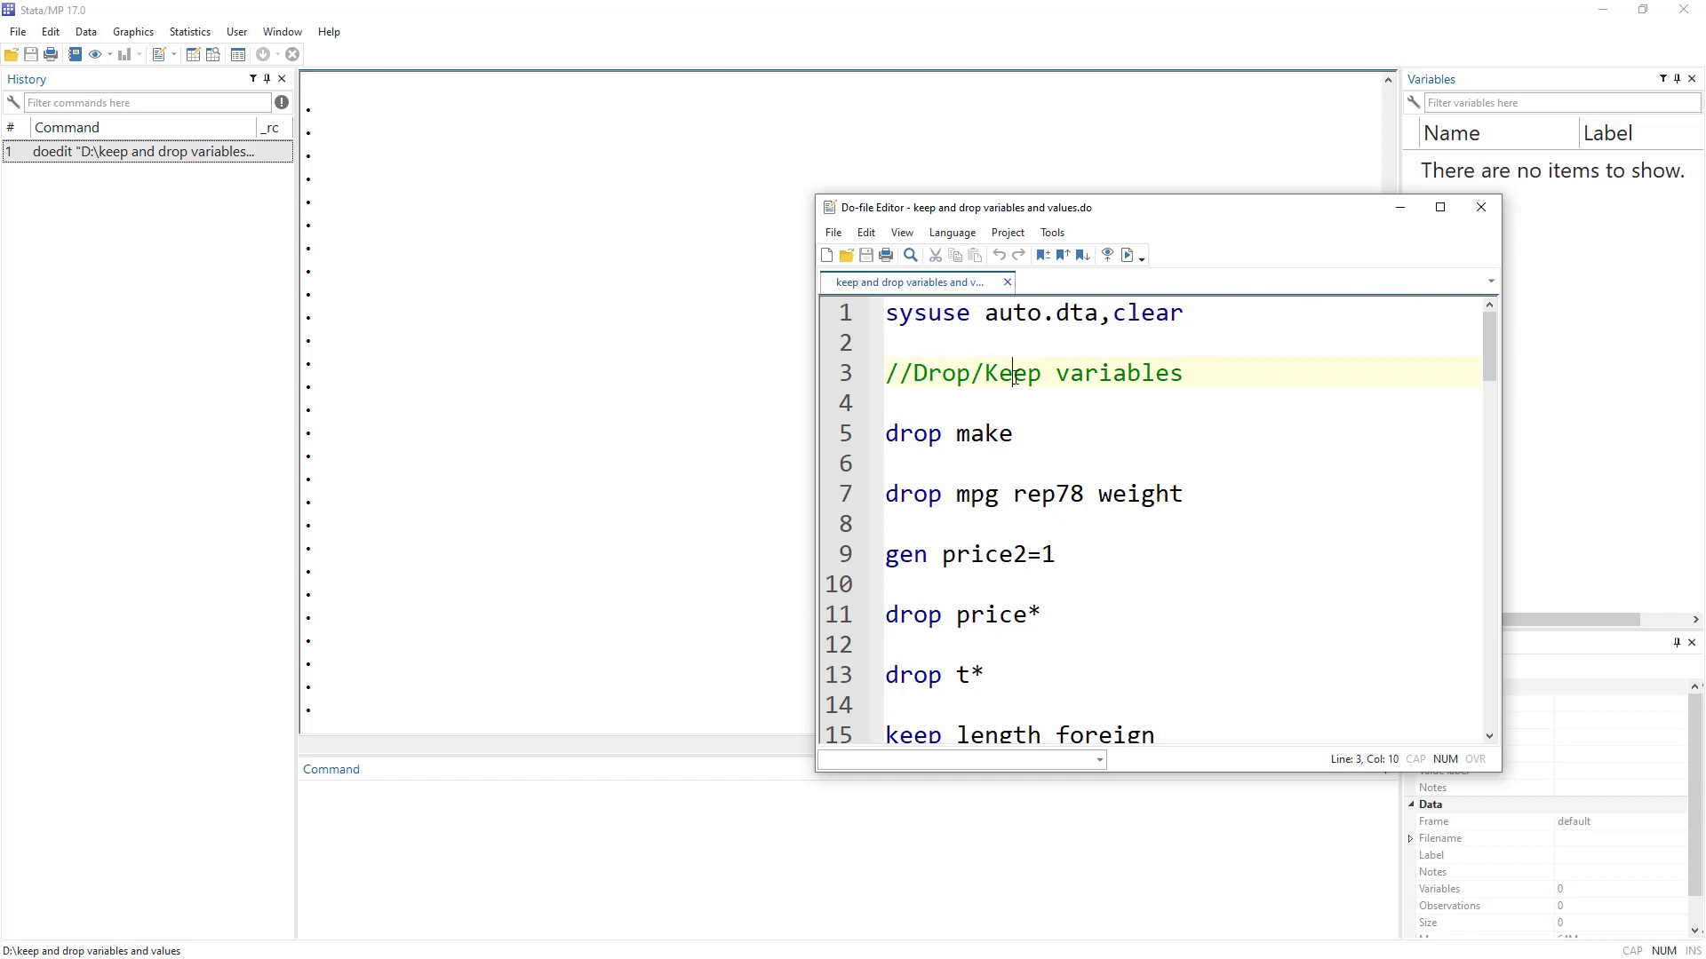
{"action": "left_click", "coordinate": [924, 373]}
{"action": "double_click", "coordinate": [933, 374]}
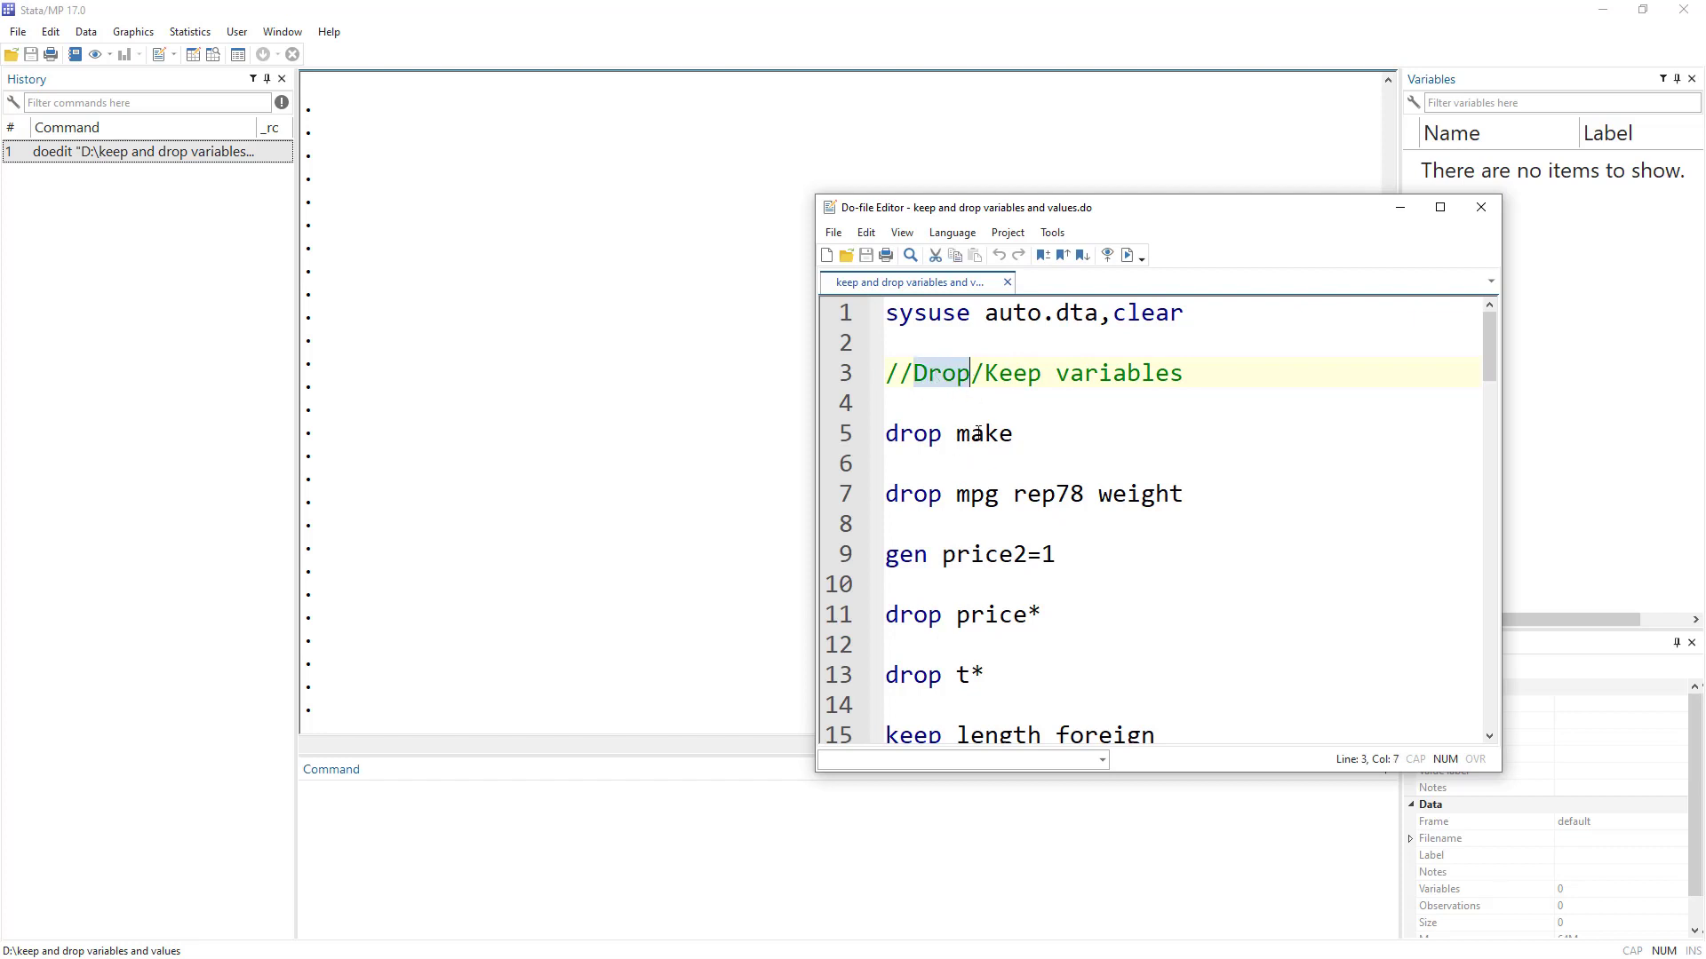
{"action": "double_click", "coordinate": [1012, 382]}
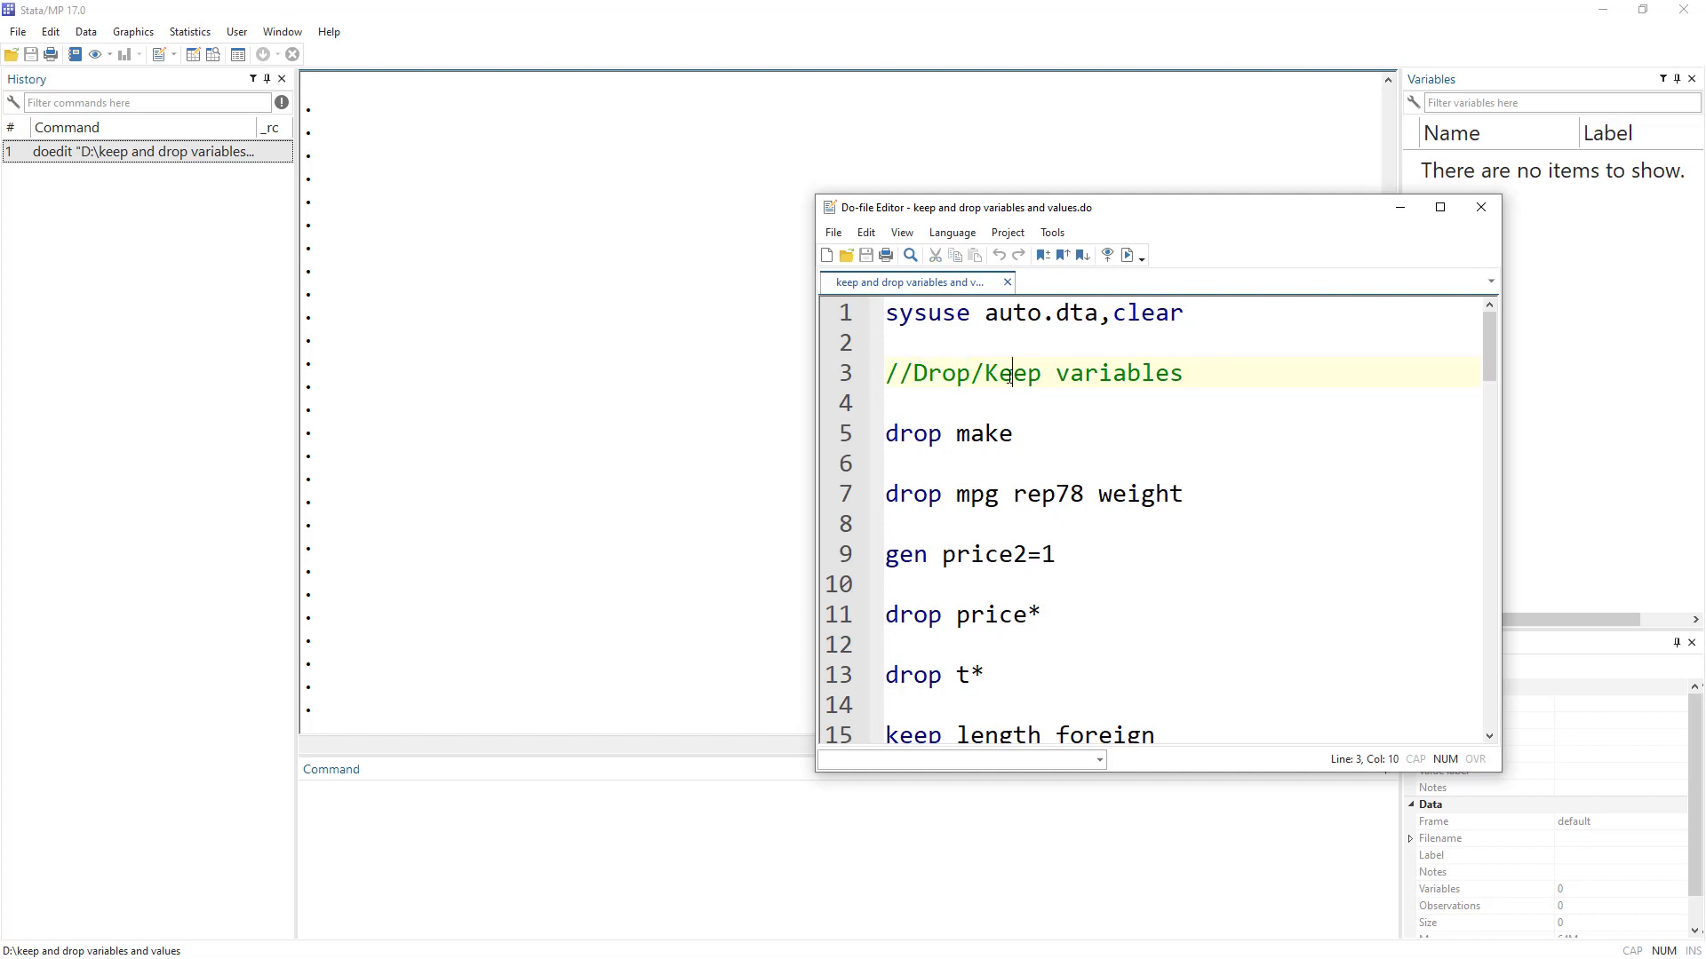
Load the example dataset by running only the do-file line sysuse auto.dta,clear, and reposition the editor window to uncover the variable list
{"action": "left_click", "coordinate": [836, 318]}
{"action": "left_click", "coordinate": [1126, 254]}
{"action": "left_click_drag", "start_coordinate": [1212, 213], "coordinate": [959, 184]}
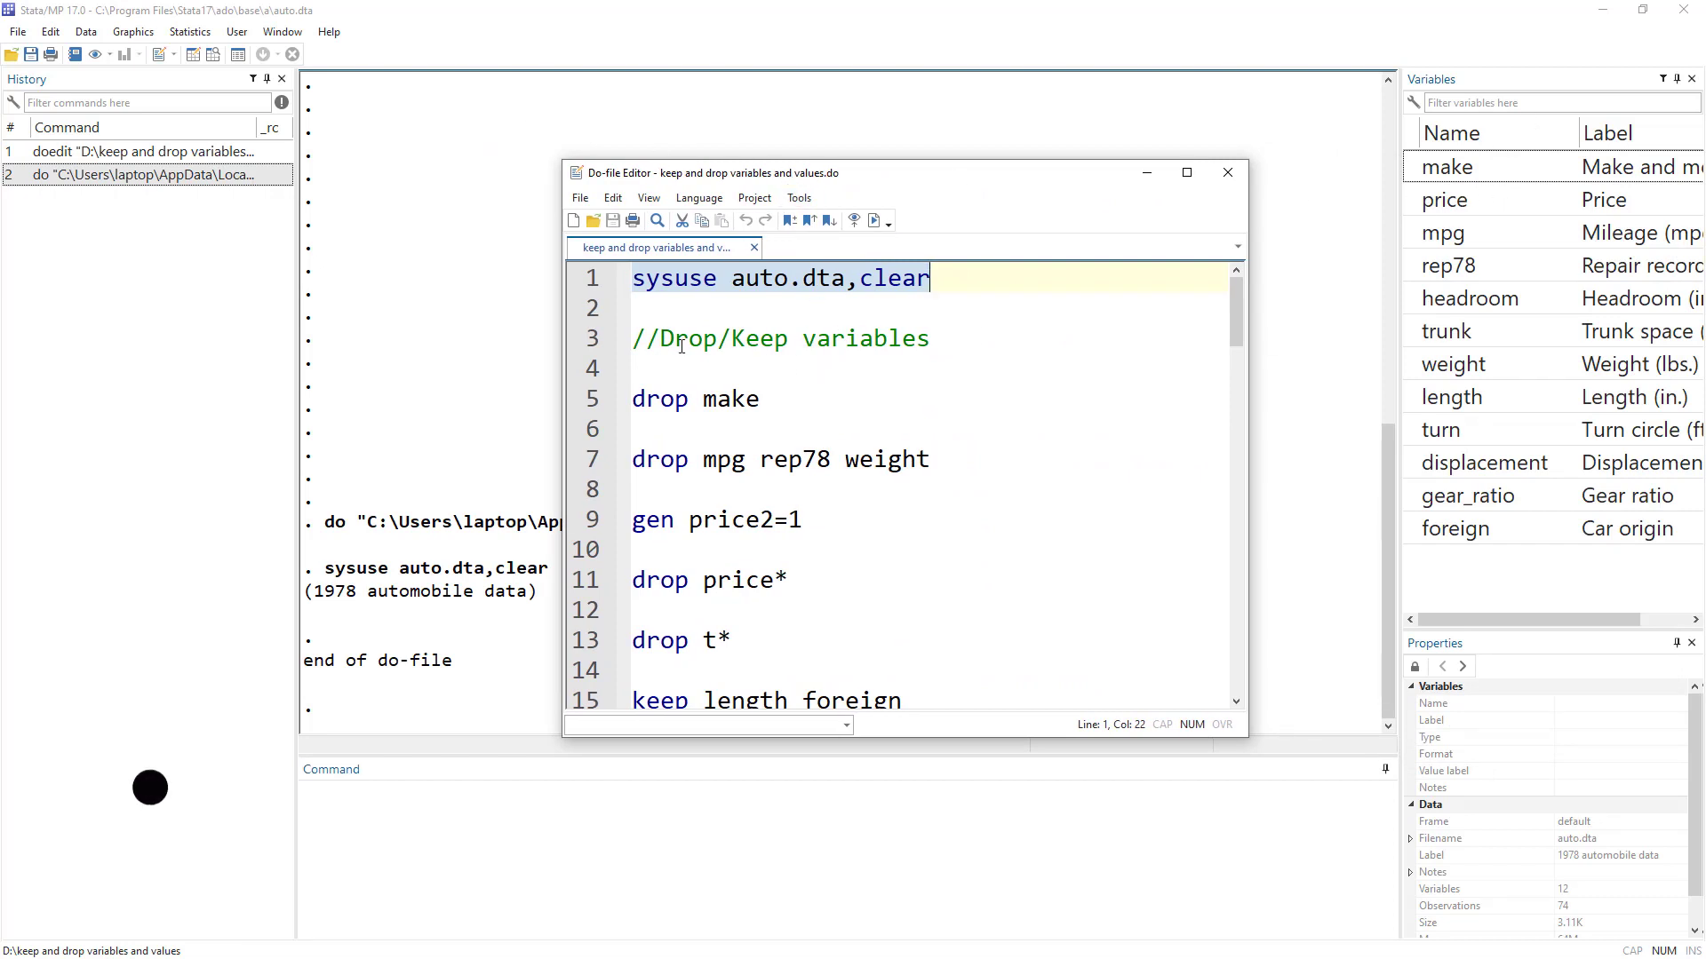
Remove the make variable by running only the do-file line drop make
{"action": "left_click_drag", "start_coordinate": [633, 338], "coordinate": [932, 342]}
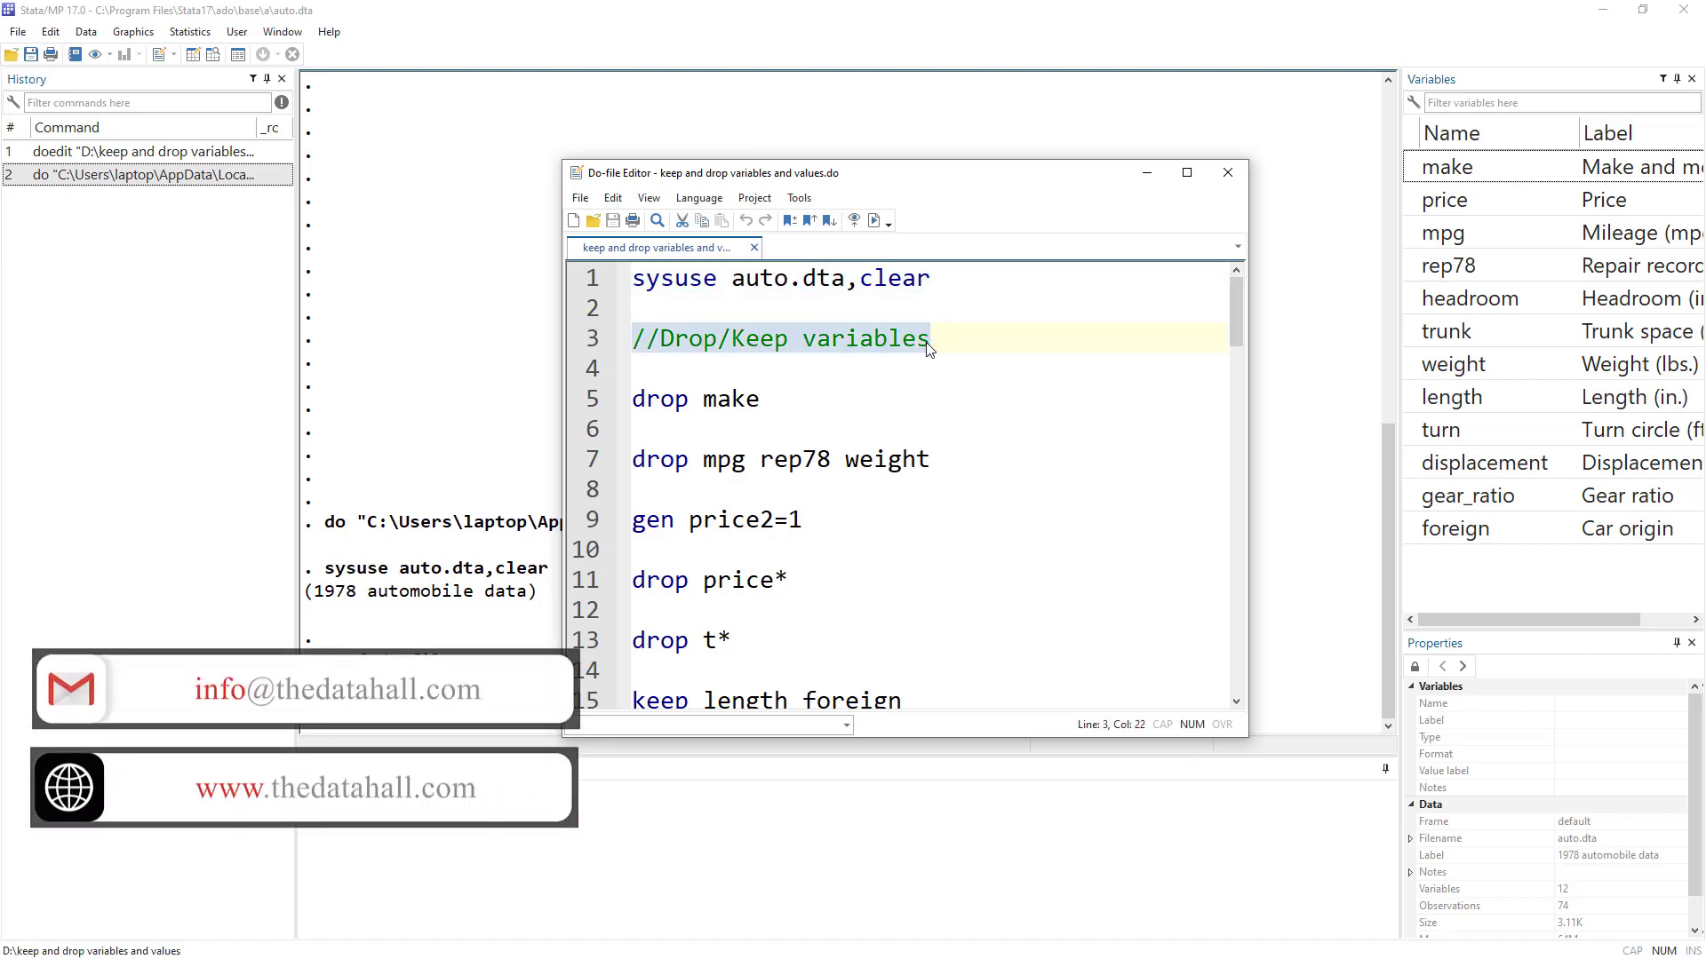
{"action": "left_click", "coordinate": [662, 407]}
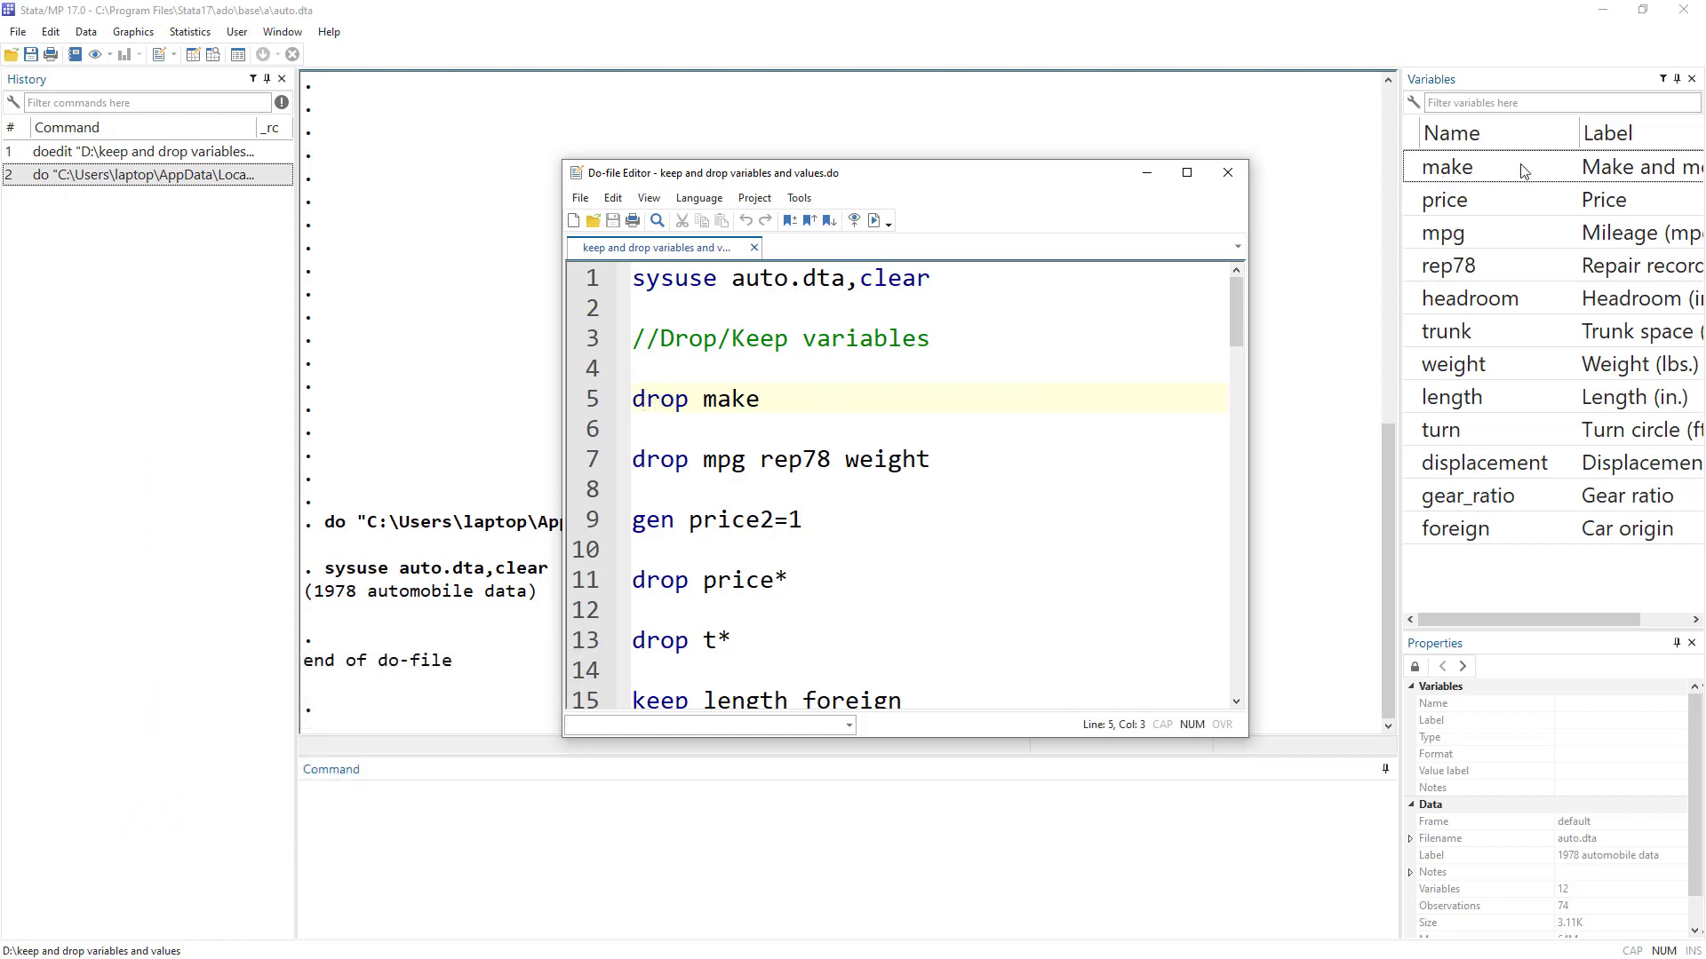
{"action": "double_click", "coordinate": [663, 402]}
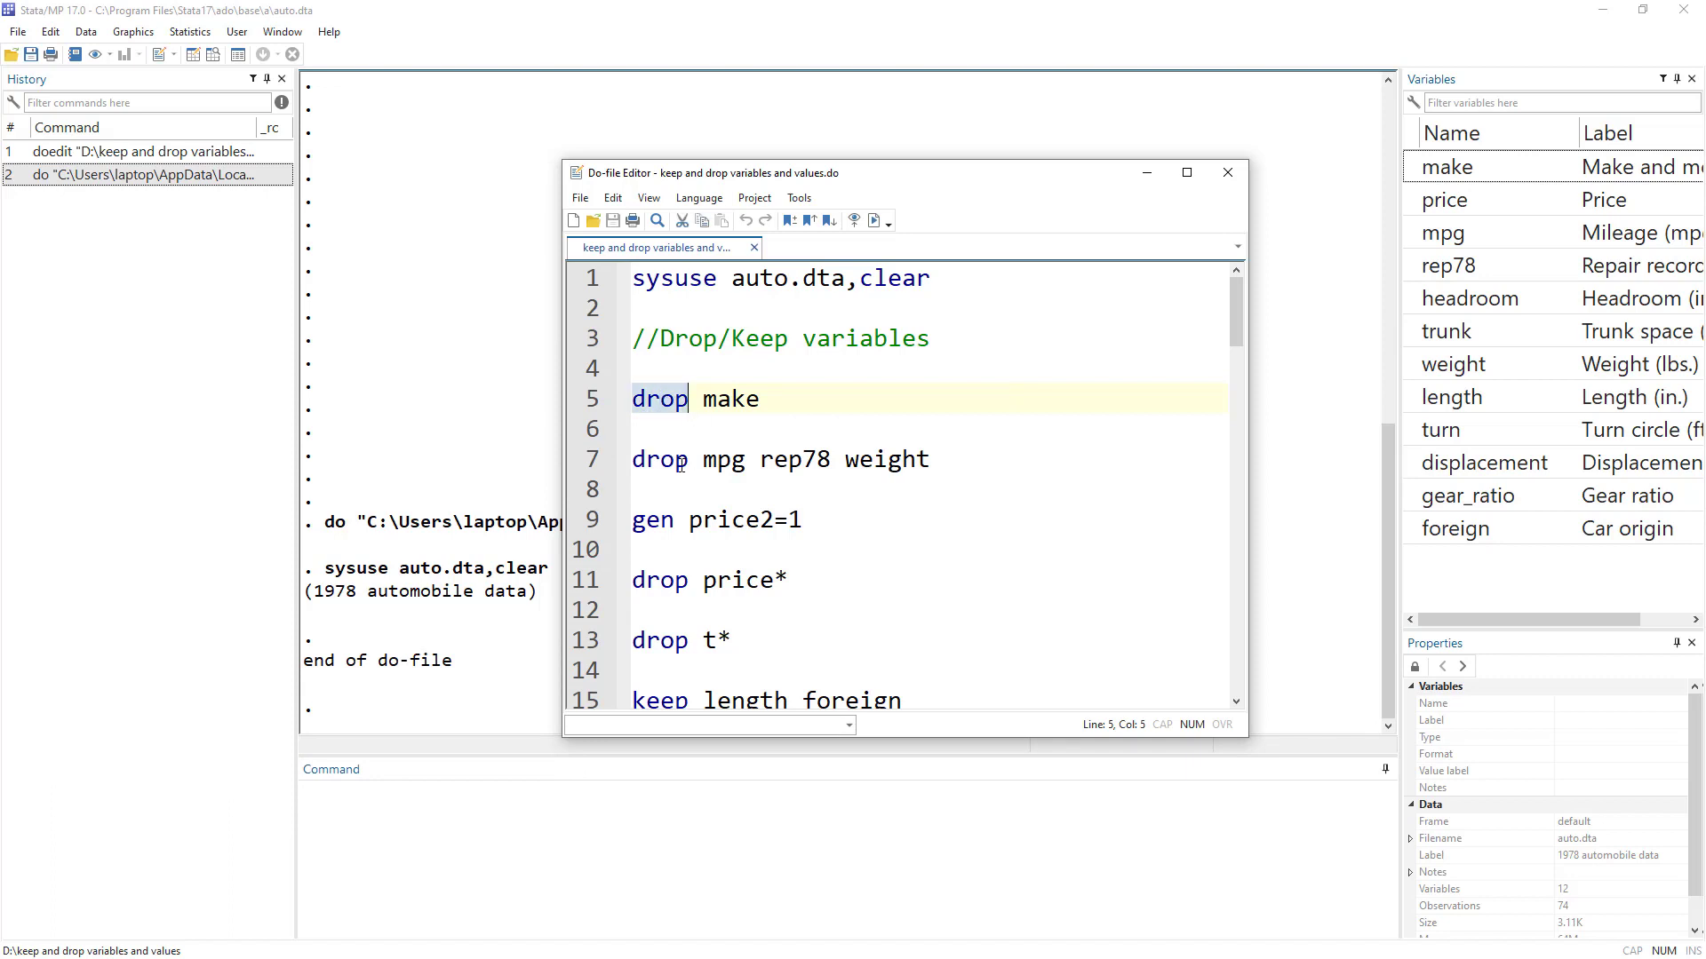
{"action": "double_click", "coordinate": [730, 402]}
{"action": "left_click", "coordinate": [591, 404]}
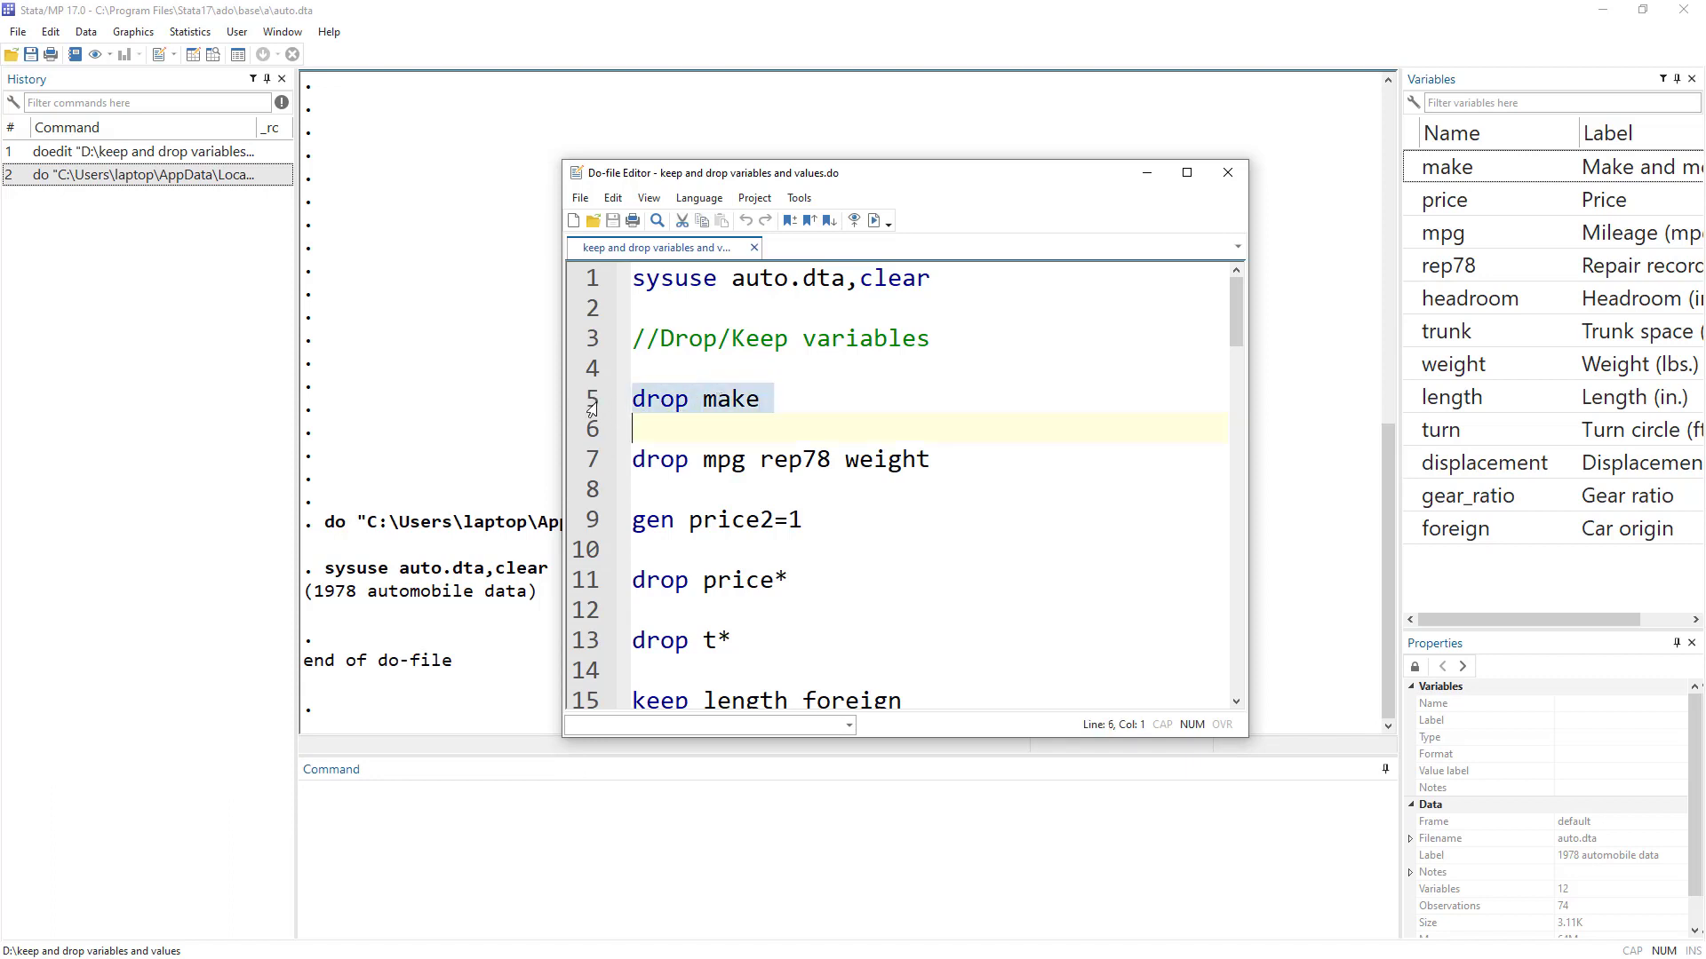
{"action": "left_click", "coordinate": [874, 220]}
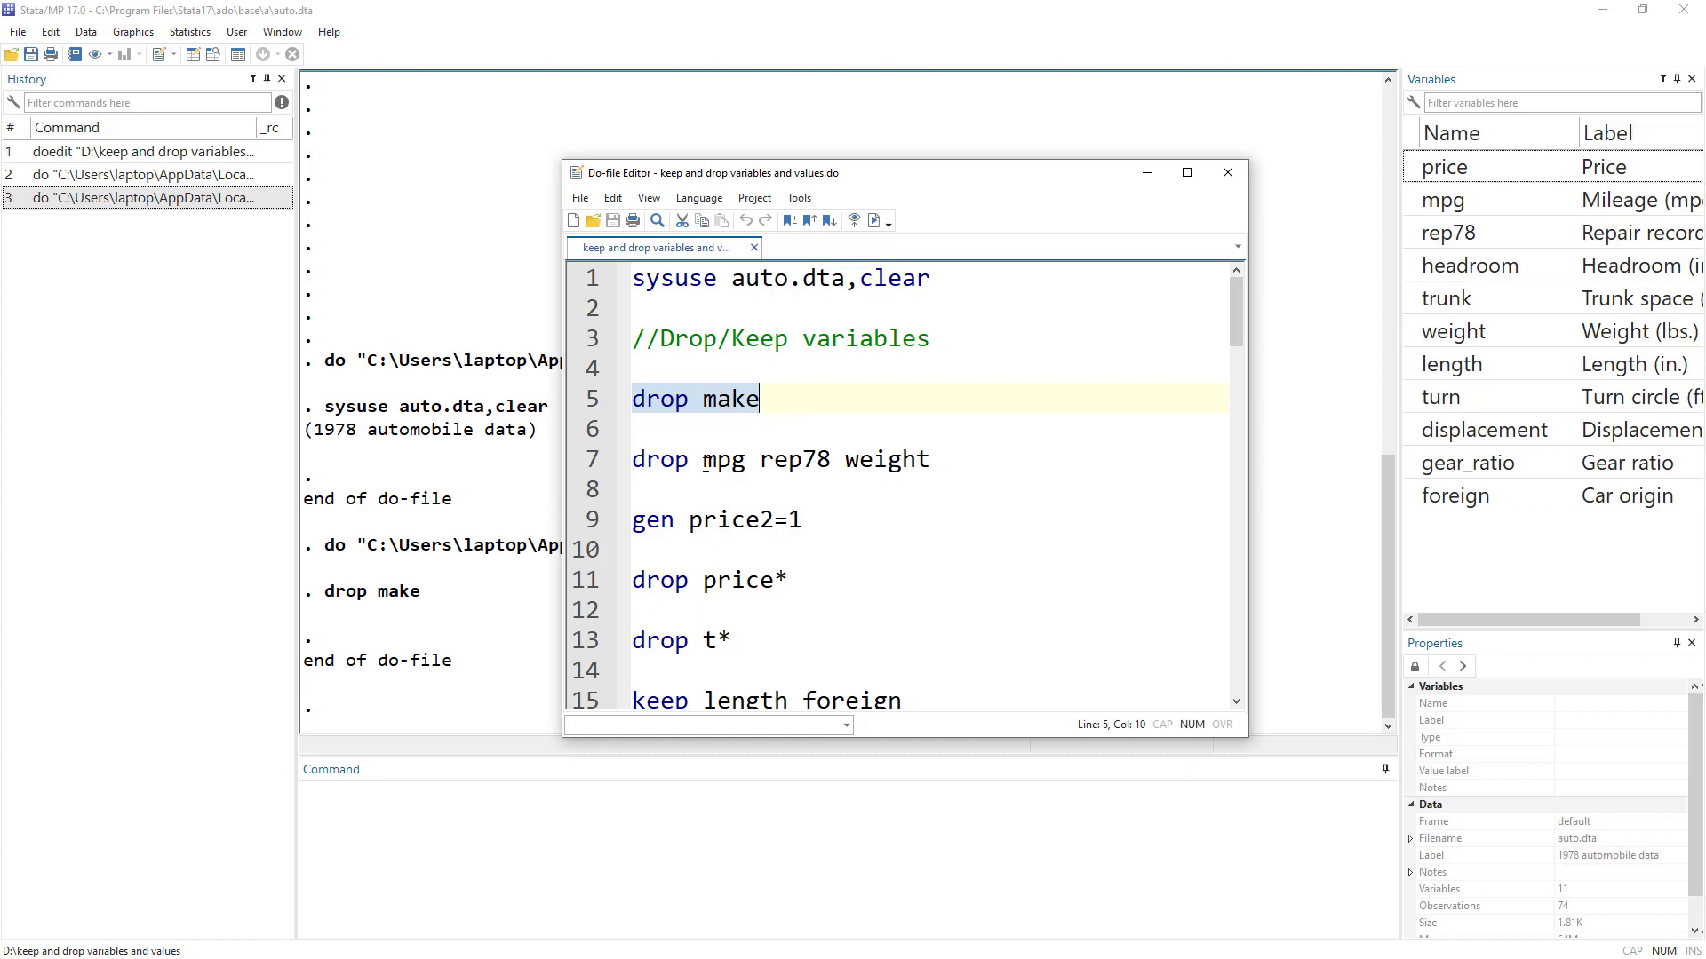
Remove three variables at once by running only the do-file line drop mpg rep78 weight
{"action": "double_click", "coordinate": [663, 463]}
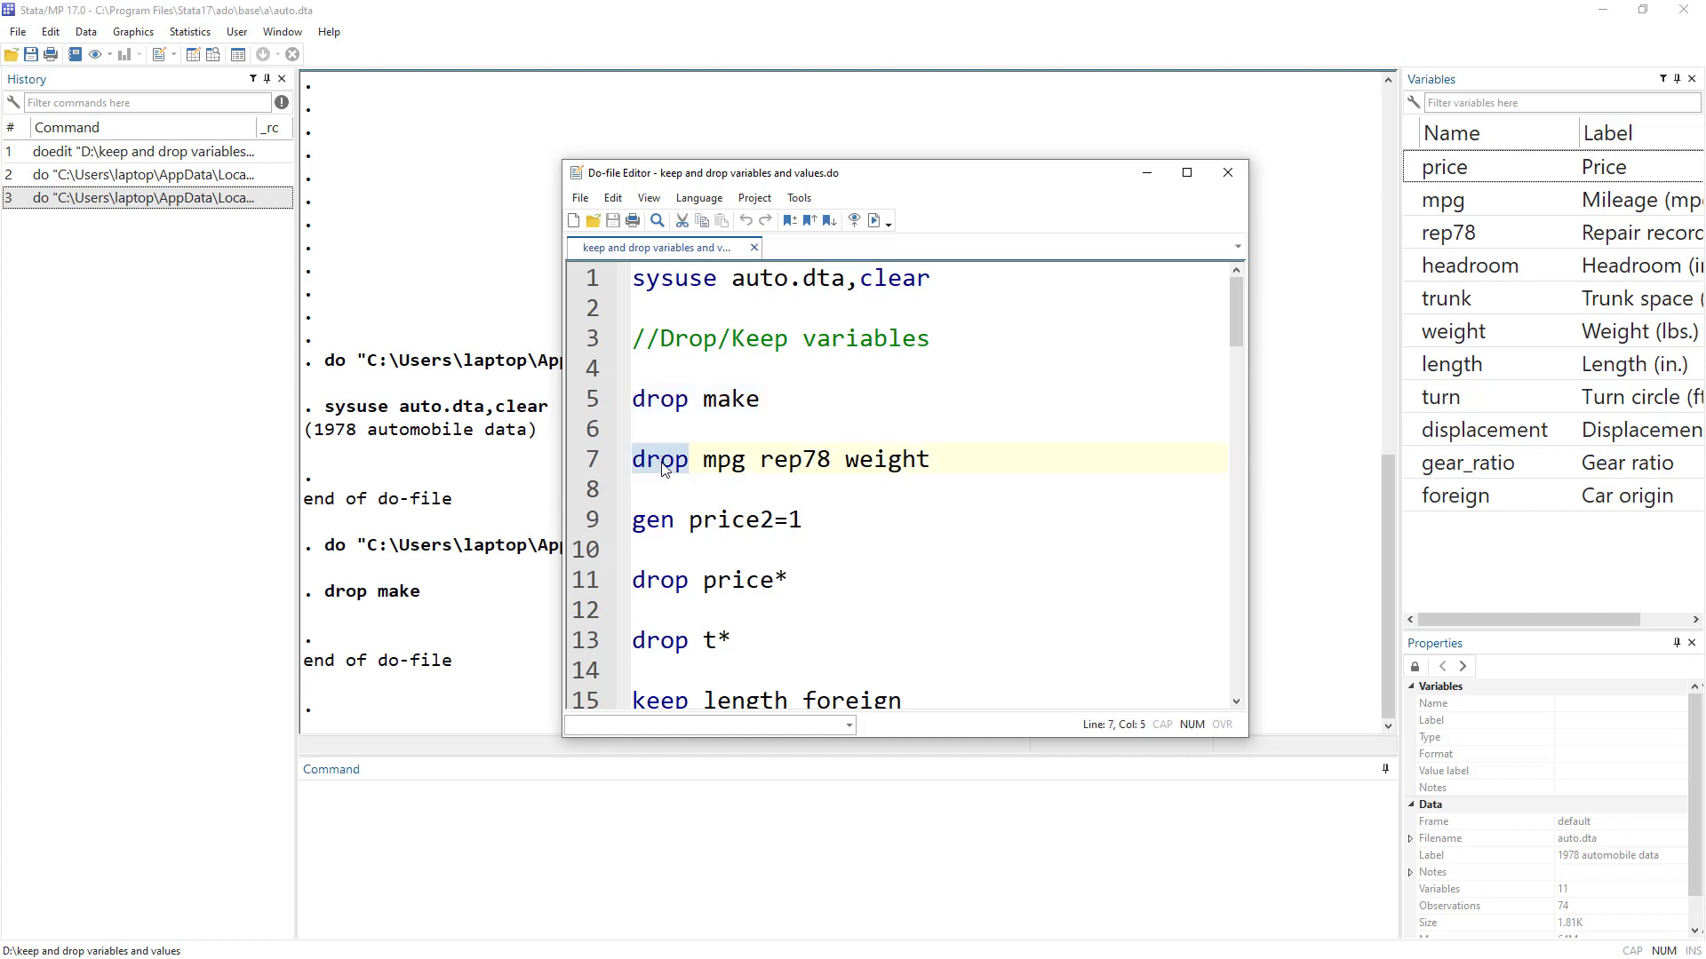
{"action": "double_click", "coordinate": [724, 462]}
{"action": "double_click", "coordinate": [806, 464]}
{"action": "double_click", "coordinate": [887, 461]}
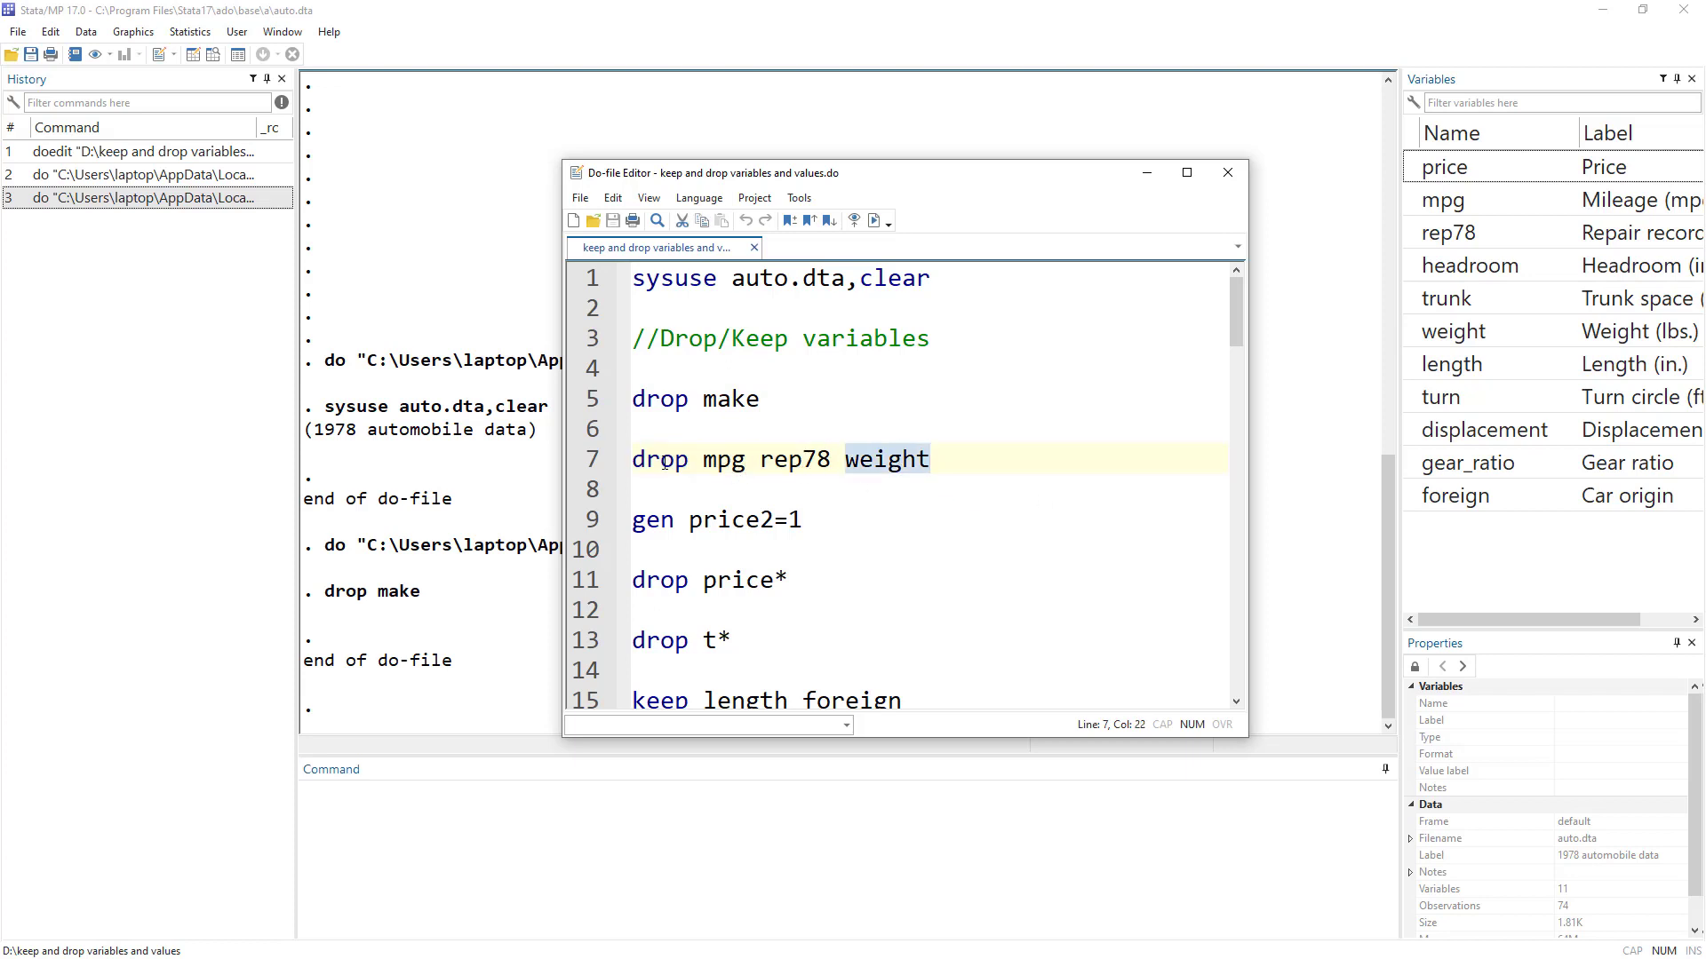
{"action": "left_click_drag", "start_coordinate": [706, 469], "coordinate": [929, 461]}
{"action": "double_click", "coordinate": [729, 464]}
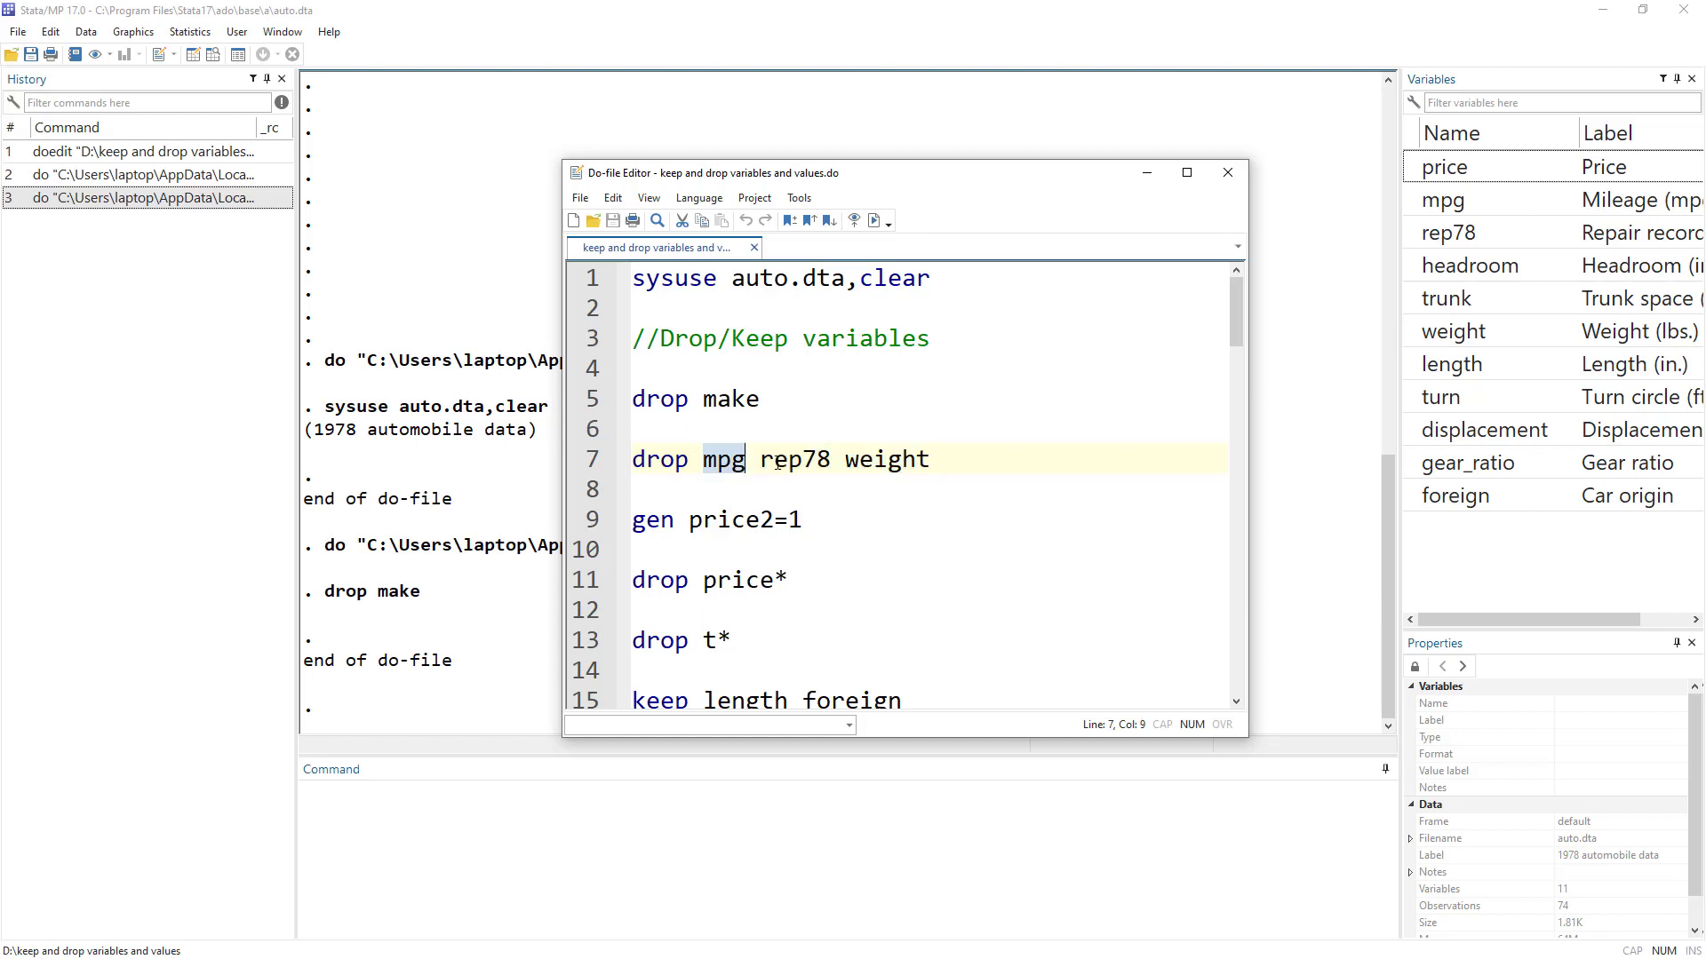
{"action": "double_click", "coordinate": [795, 461]}
{"action": "double_click", "coordinate": [887, 461]}
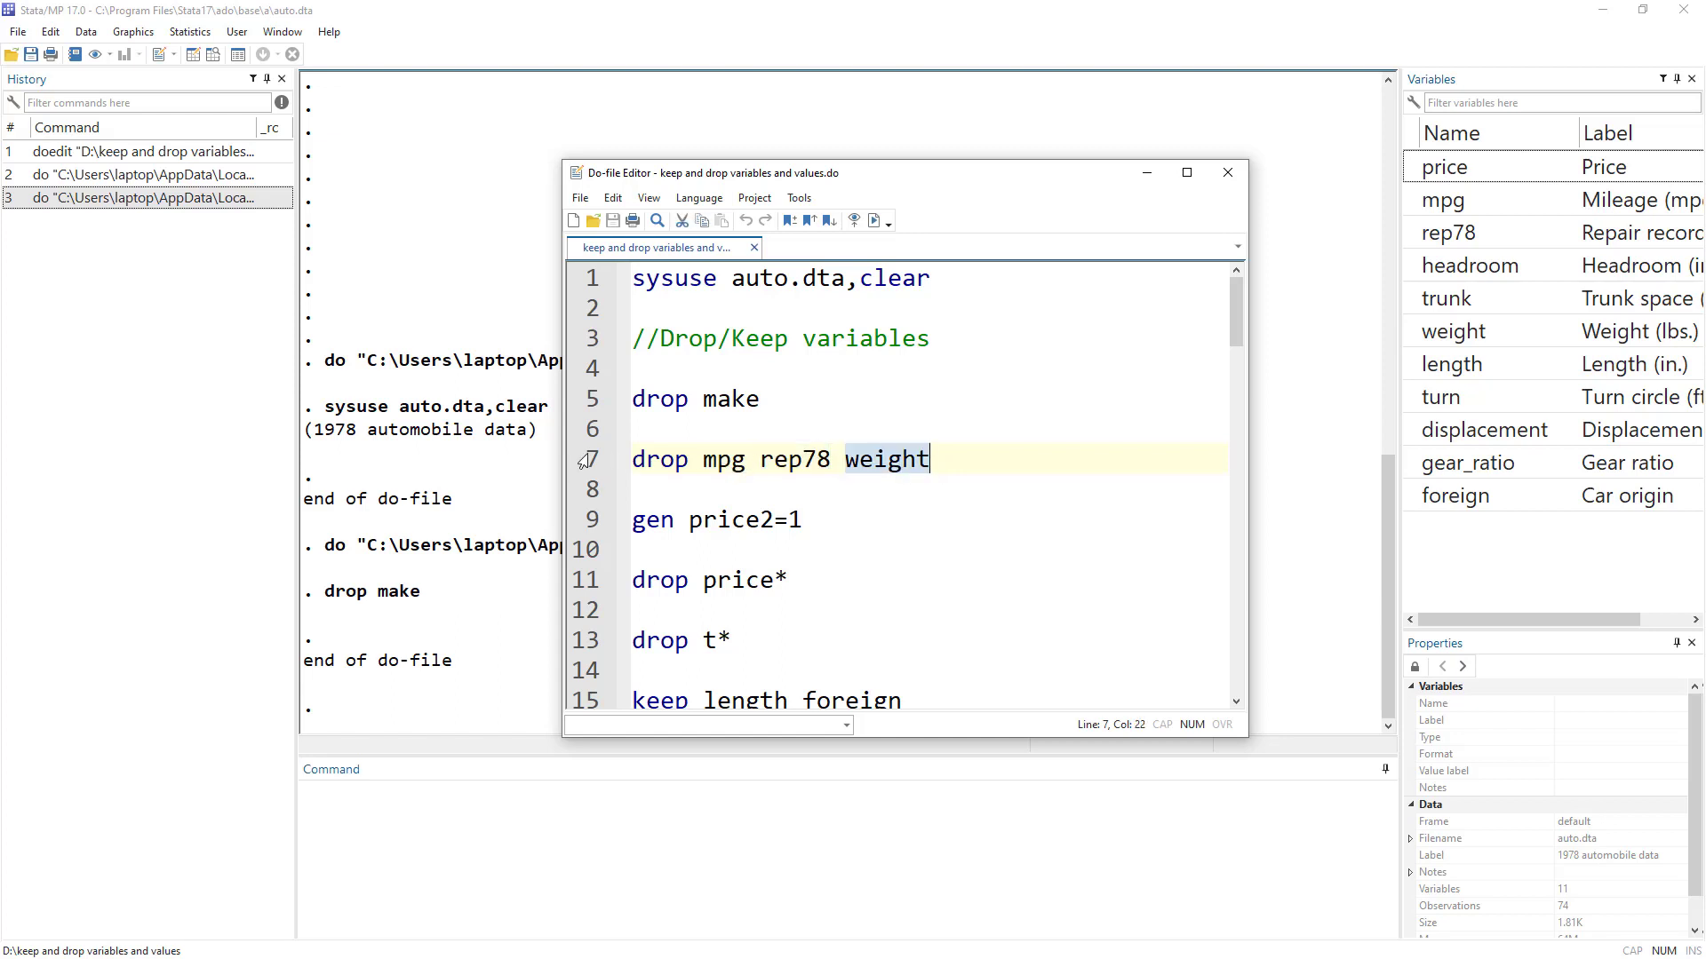
{"action": "left_click", "coordinate": [586, 461]}
{"action": "left_click", "coordinate": [873, 221]}
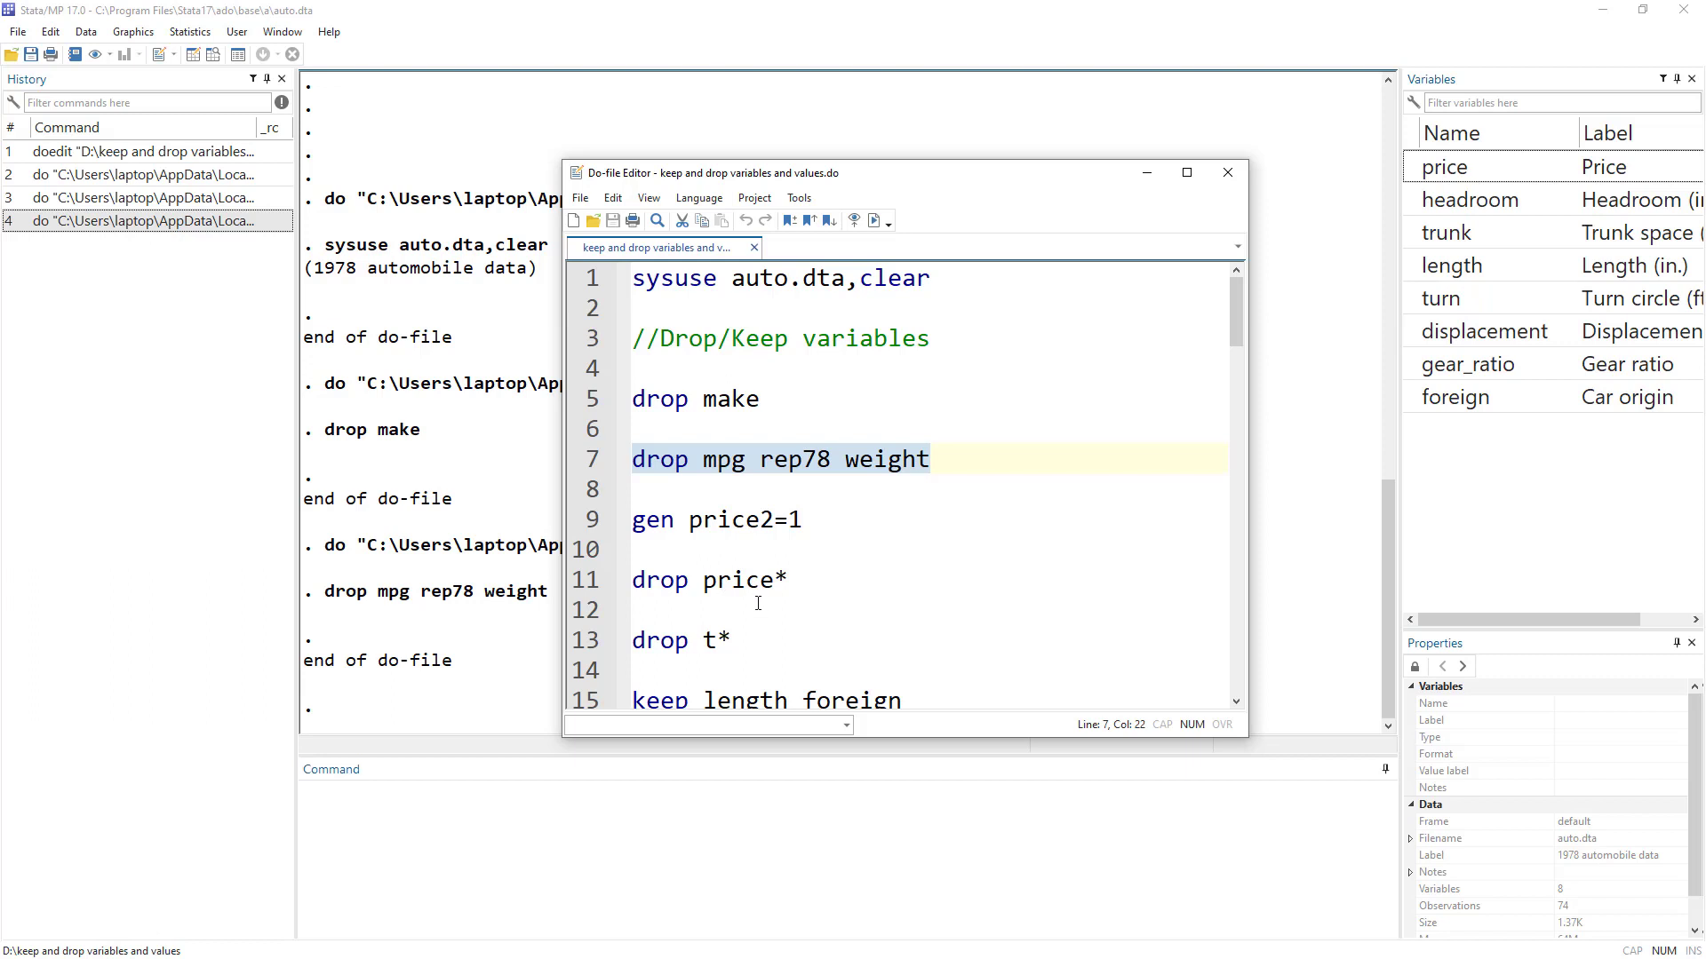
Create the variable price2 with the value 1 by running only the do-file line gen price2=1
{"action": "left_click_drag", "start_coordinate": [789, 578], "coordinate": [776, 578]}
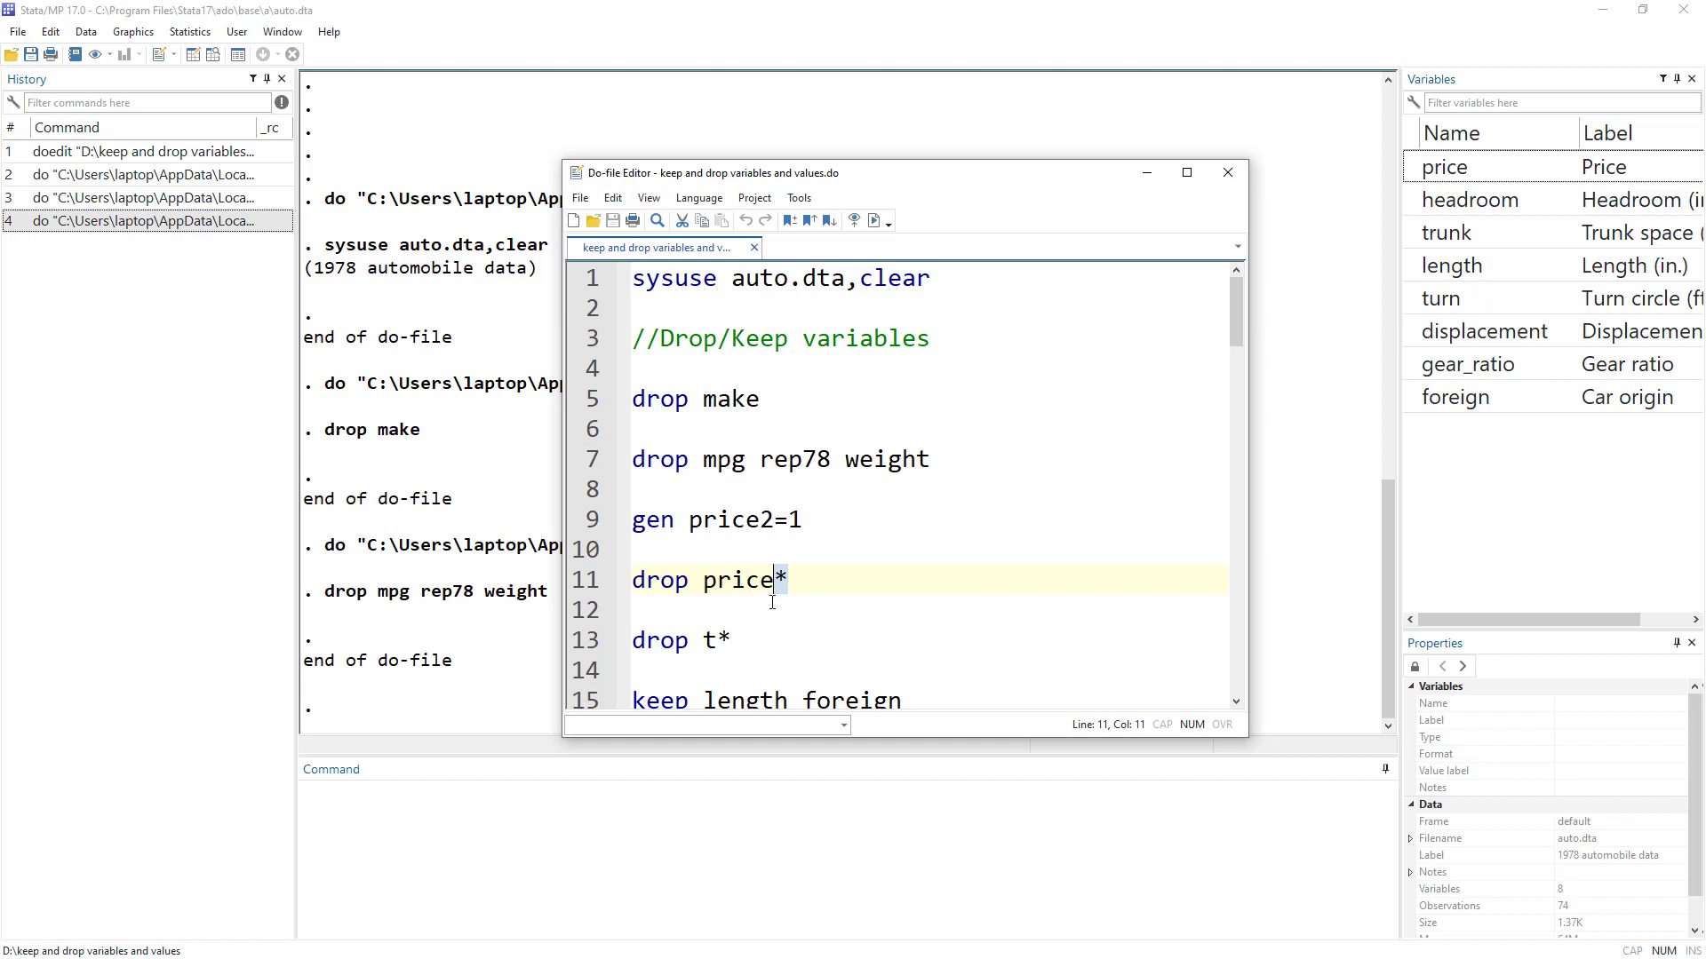
{"action": "double_click", "coordinate": [737, 584]}
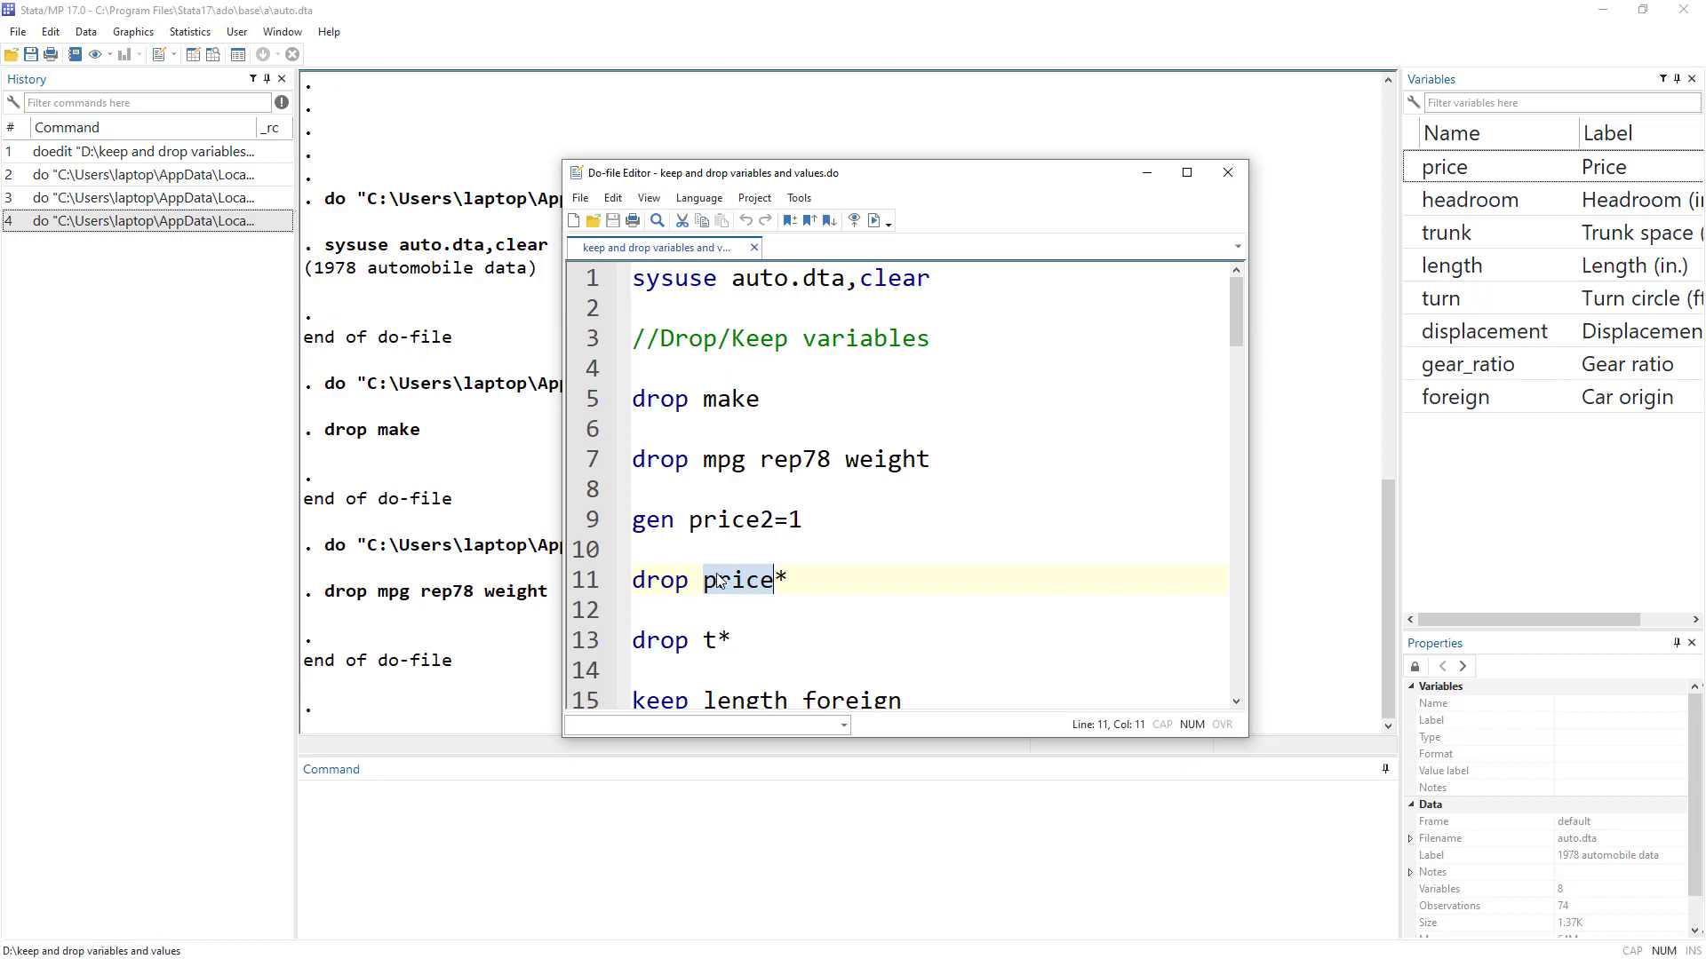
{"action": "left_click", "coordinate": [731, 585]}
{"action": "double_click", "coordinate": [730, 584]}
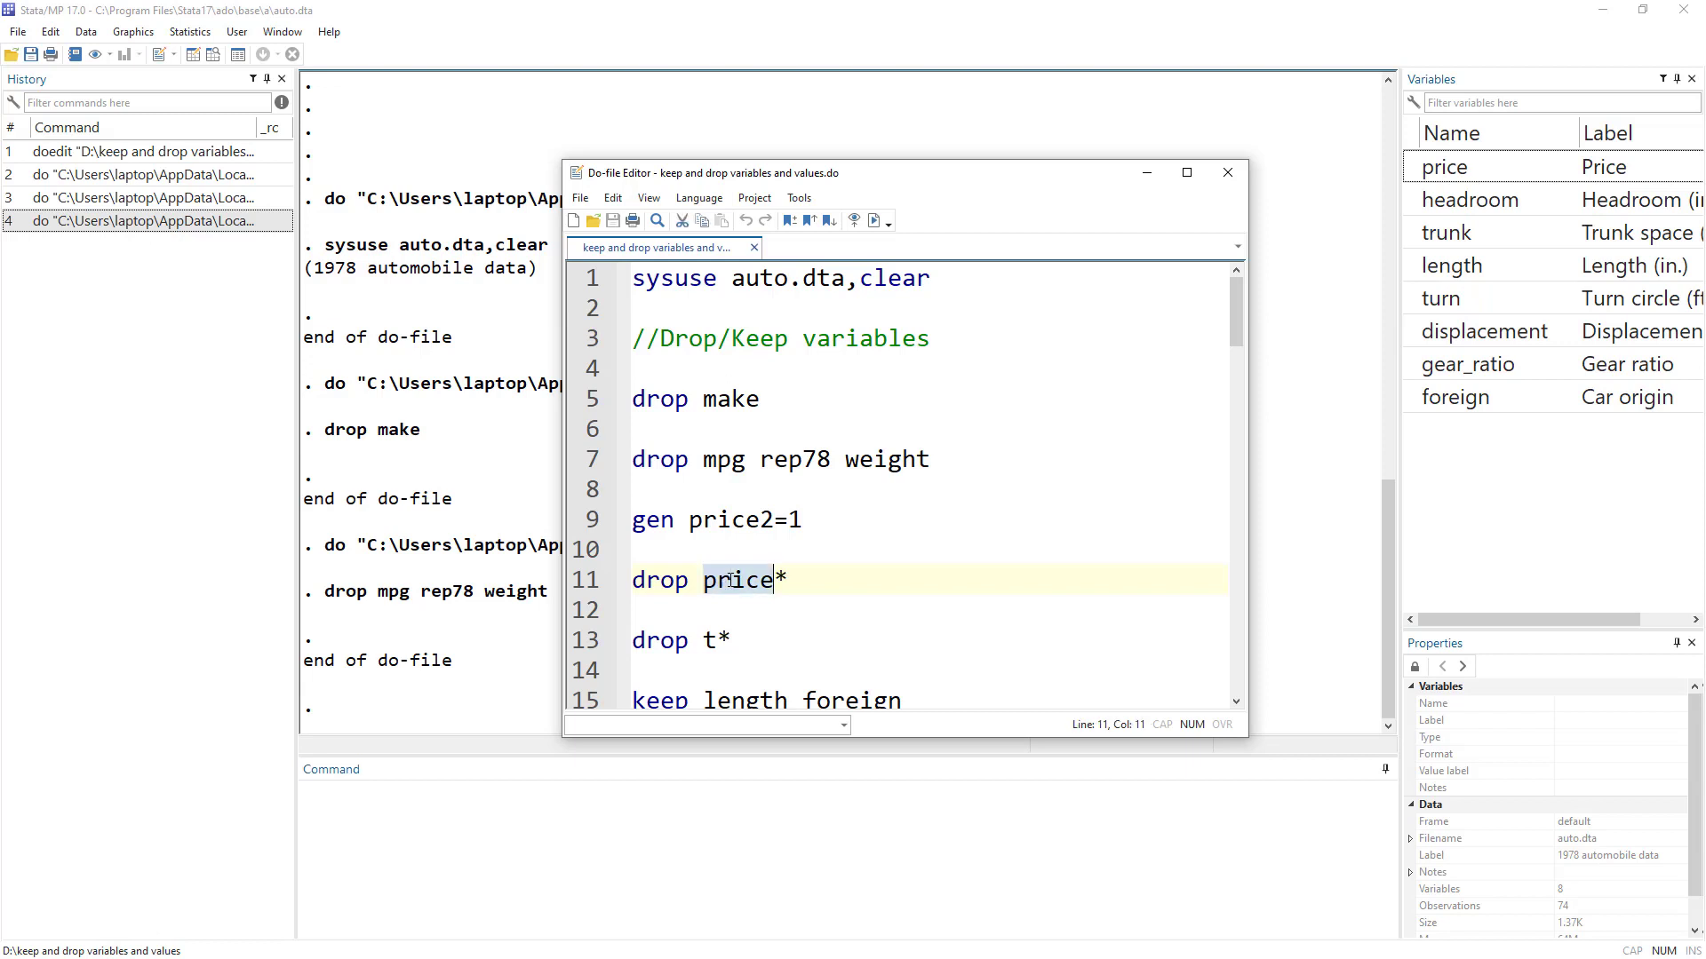
{"action": "double_click", "coordinate": [788, 579]}
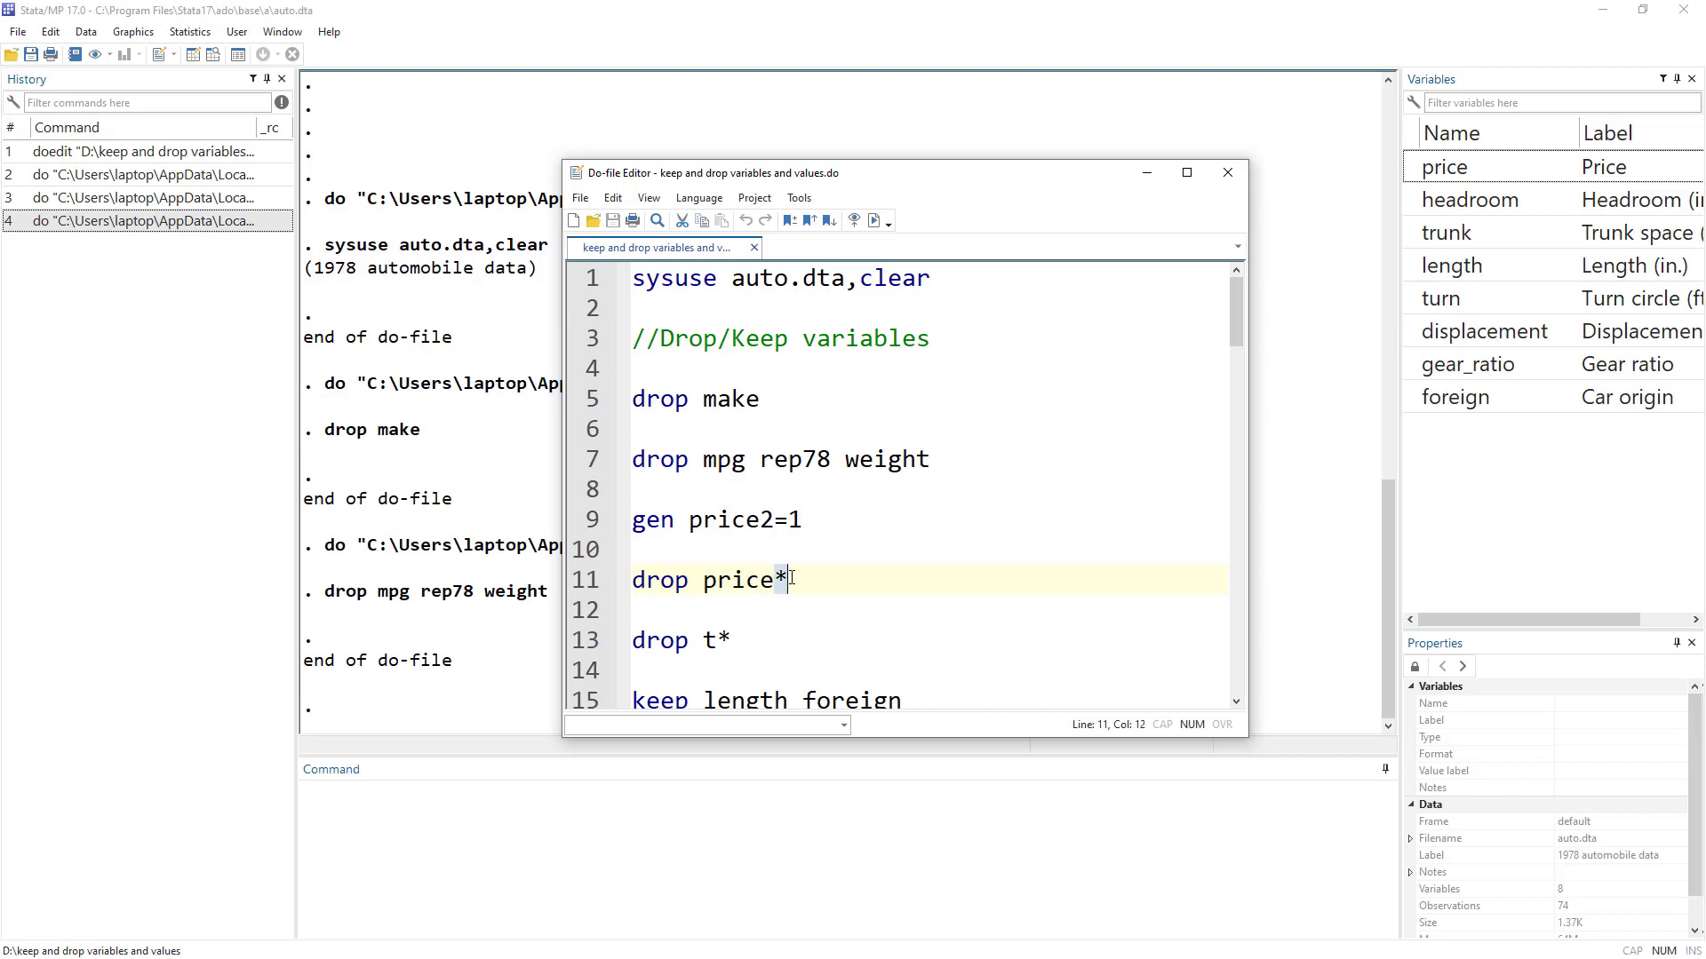
{"action": "double_click", "coordinate": [748, 579]}
{"action": "left_click", "coordinate": [594, 522]}
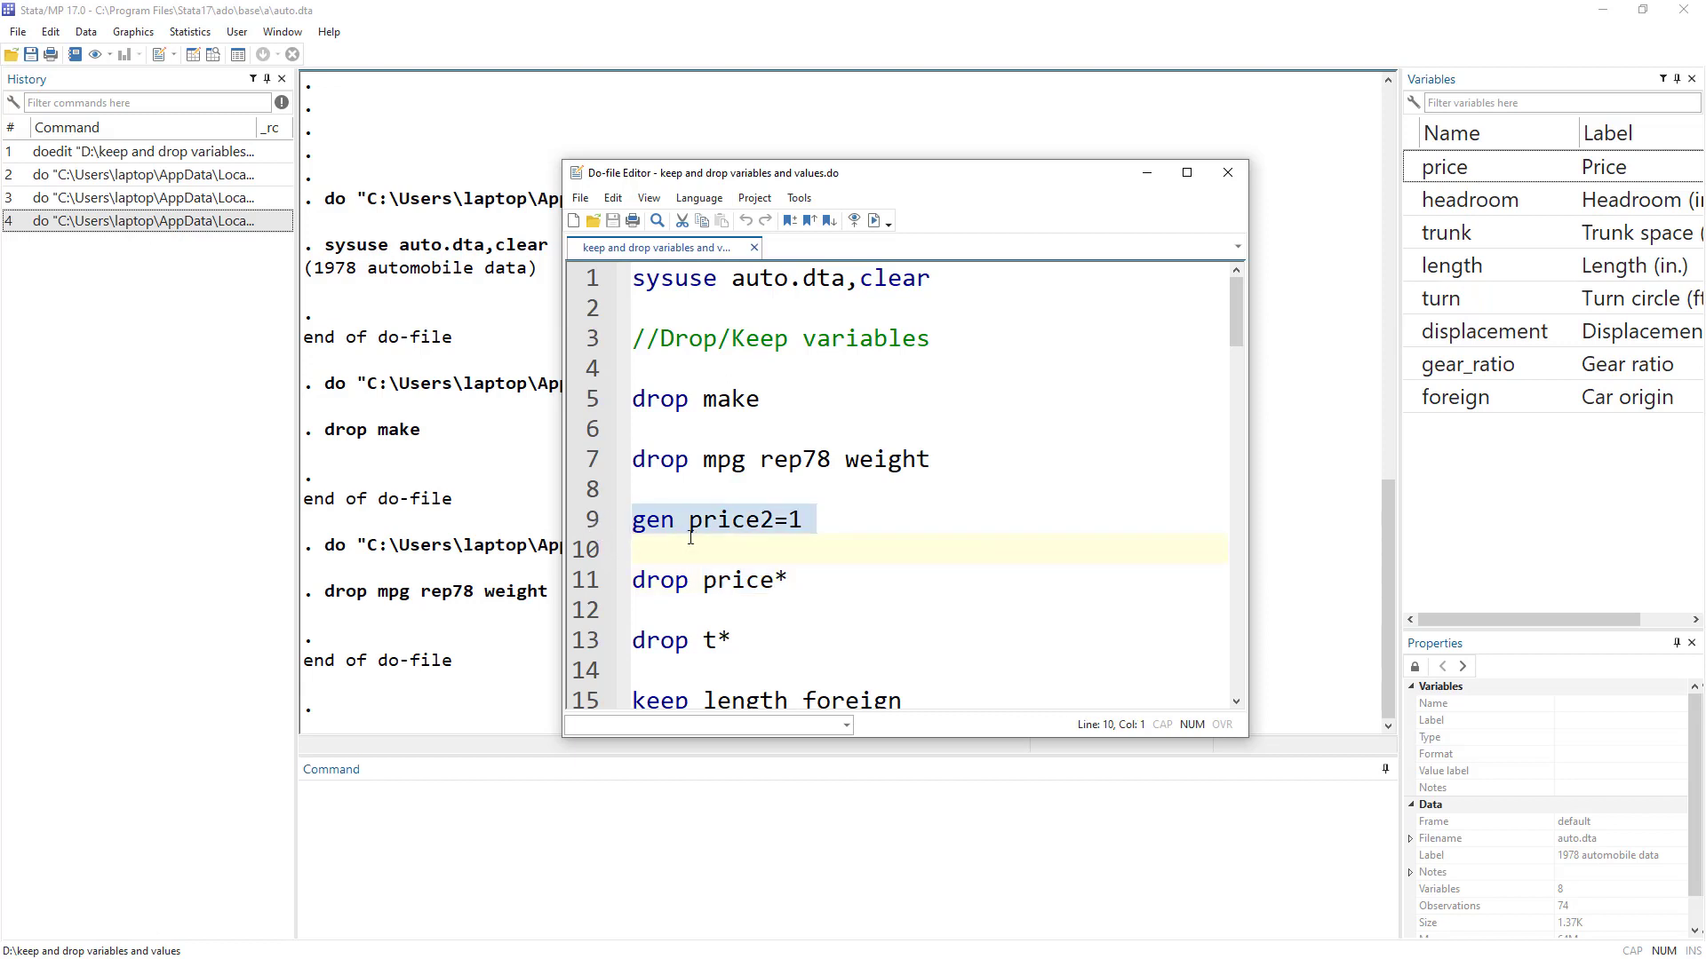
{"action": "left_click", "coordinate": [875, 223]}
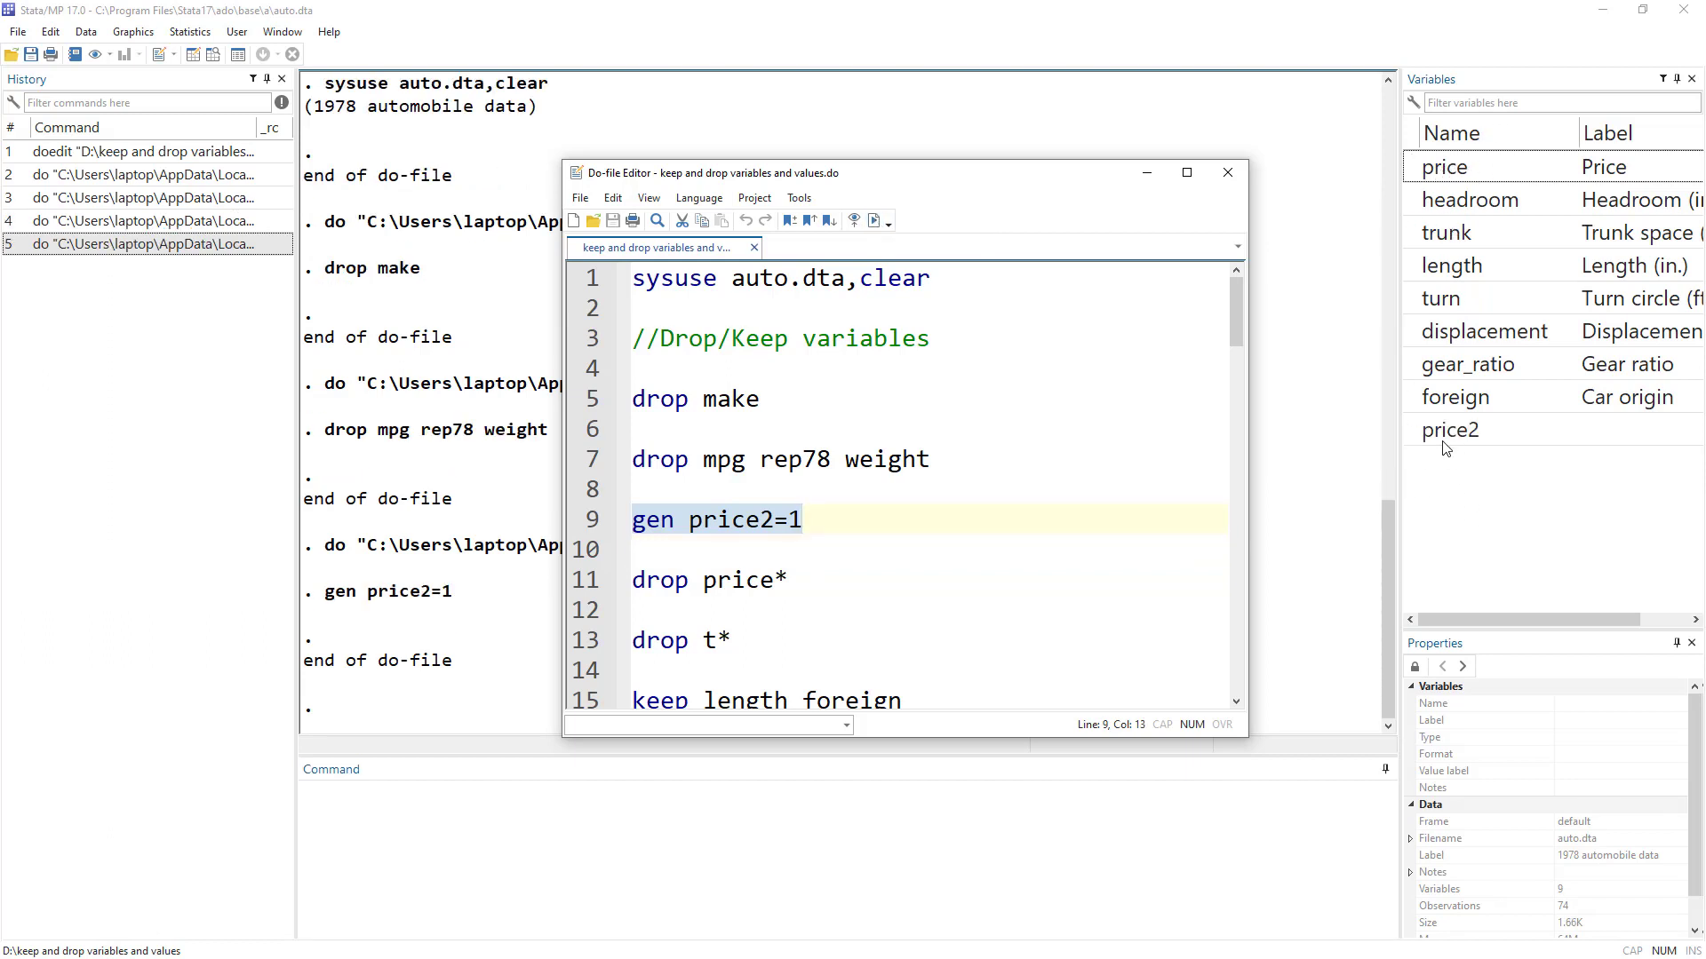
{"action": "left_click", "coordinate": [662, 582]}
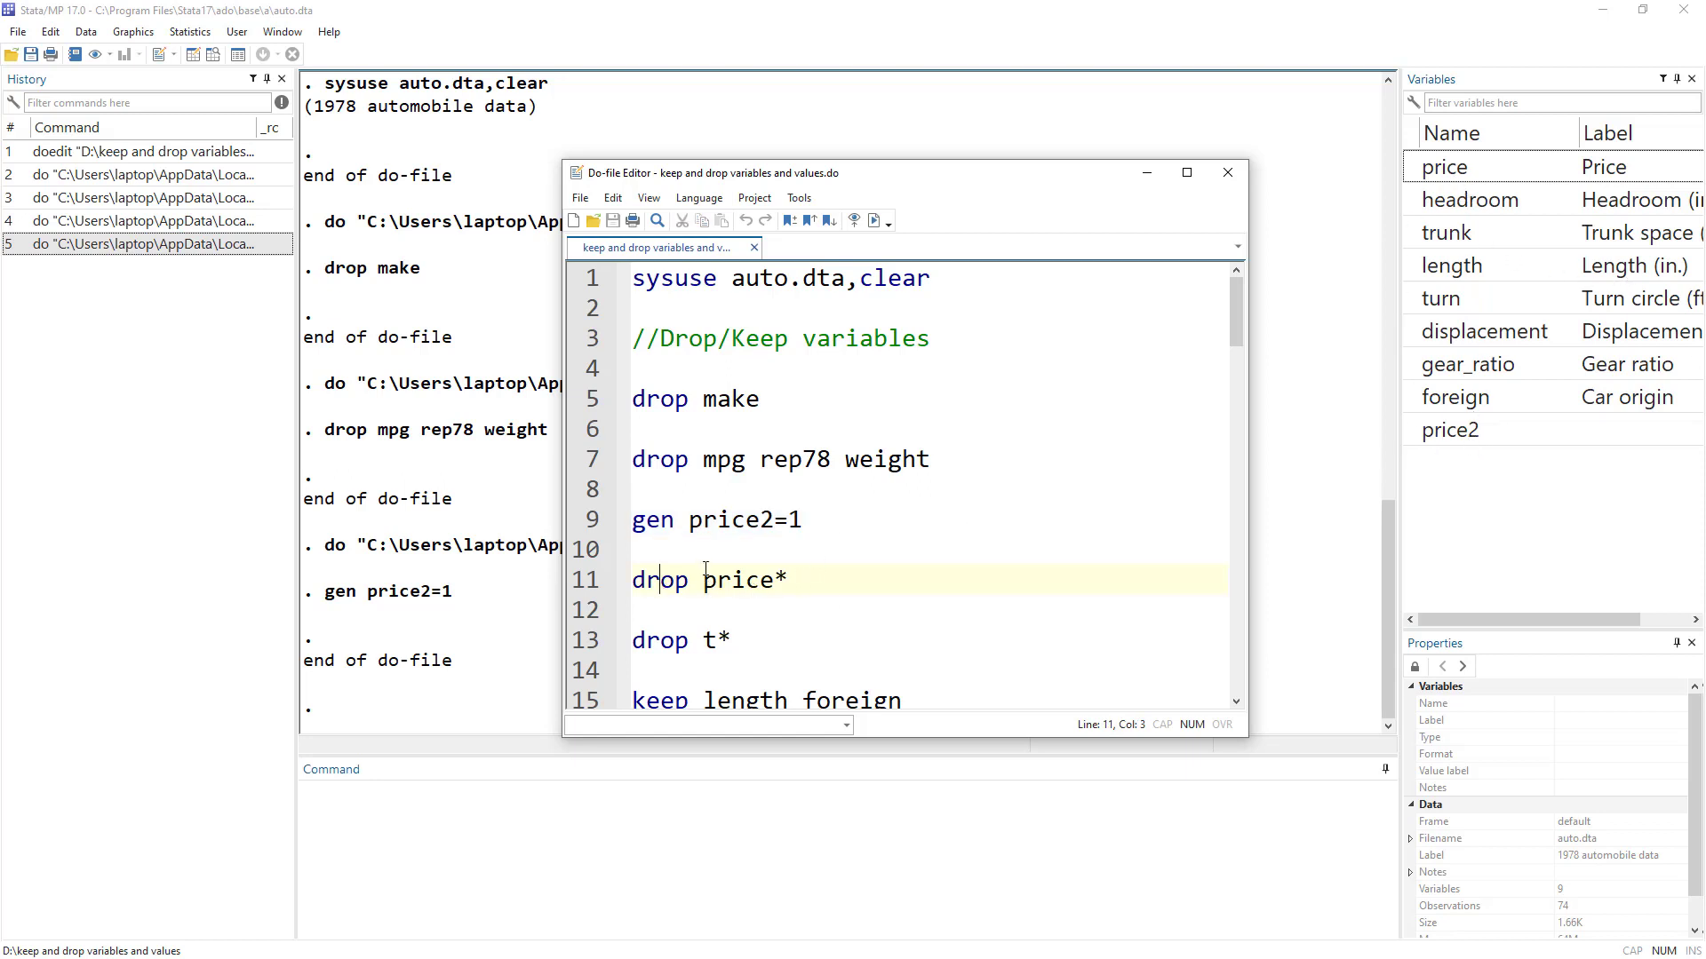
{"action": "left_click_drag", "start_coordinate": [704, 582], "coordinate": [827, 593]}
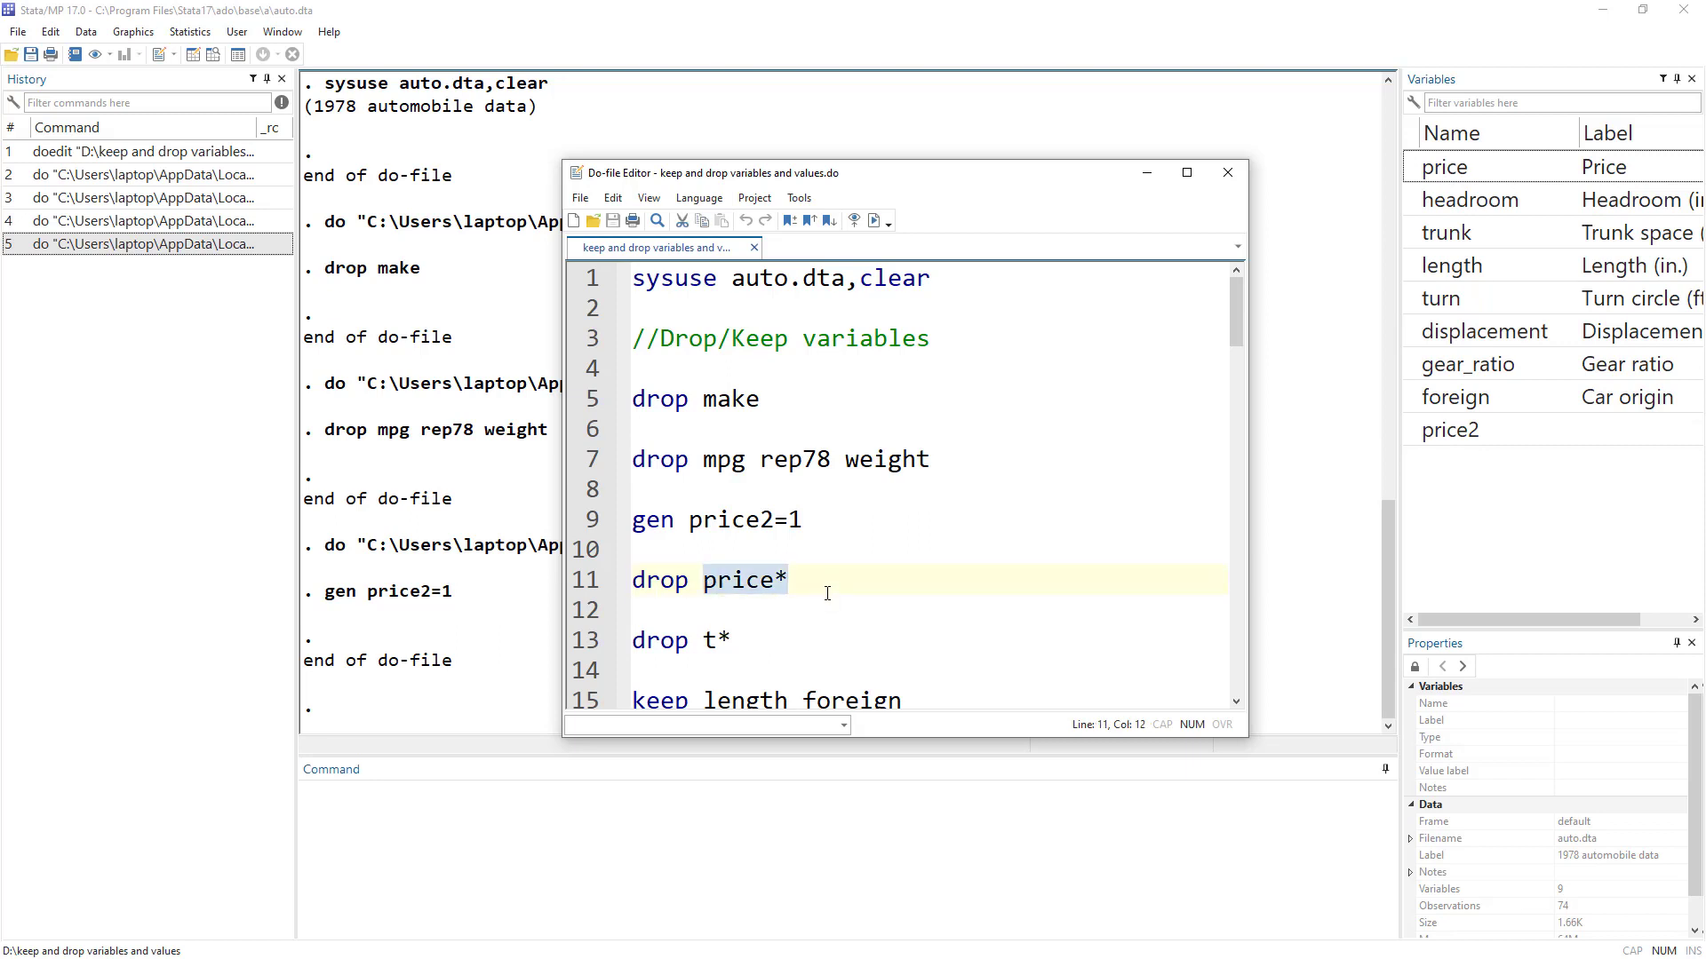
{"action": "type", "text": "price p"}
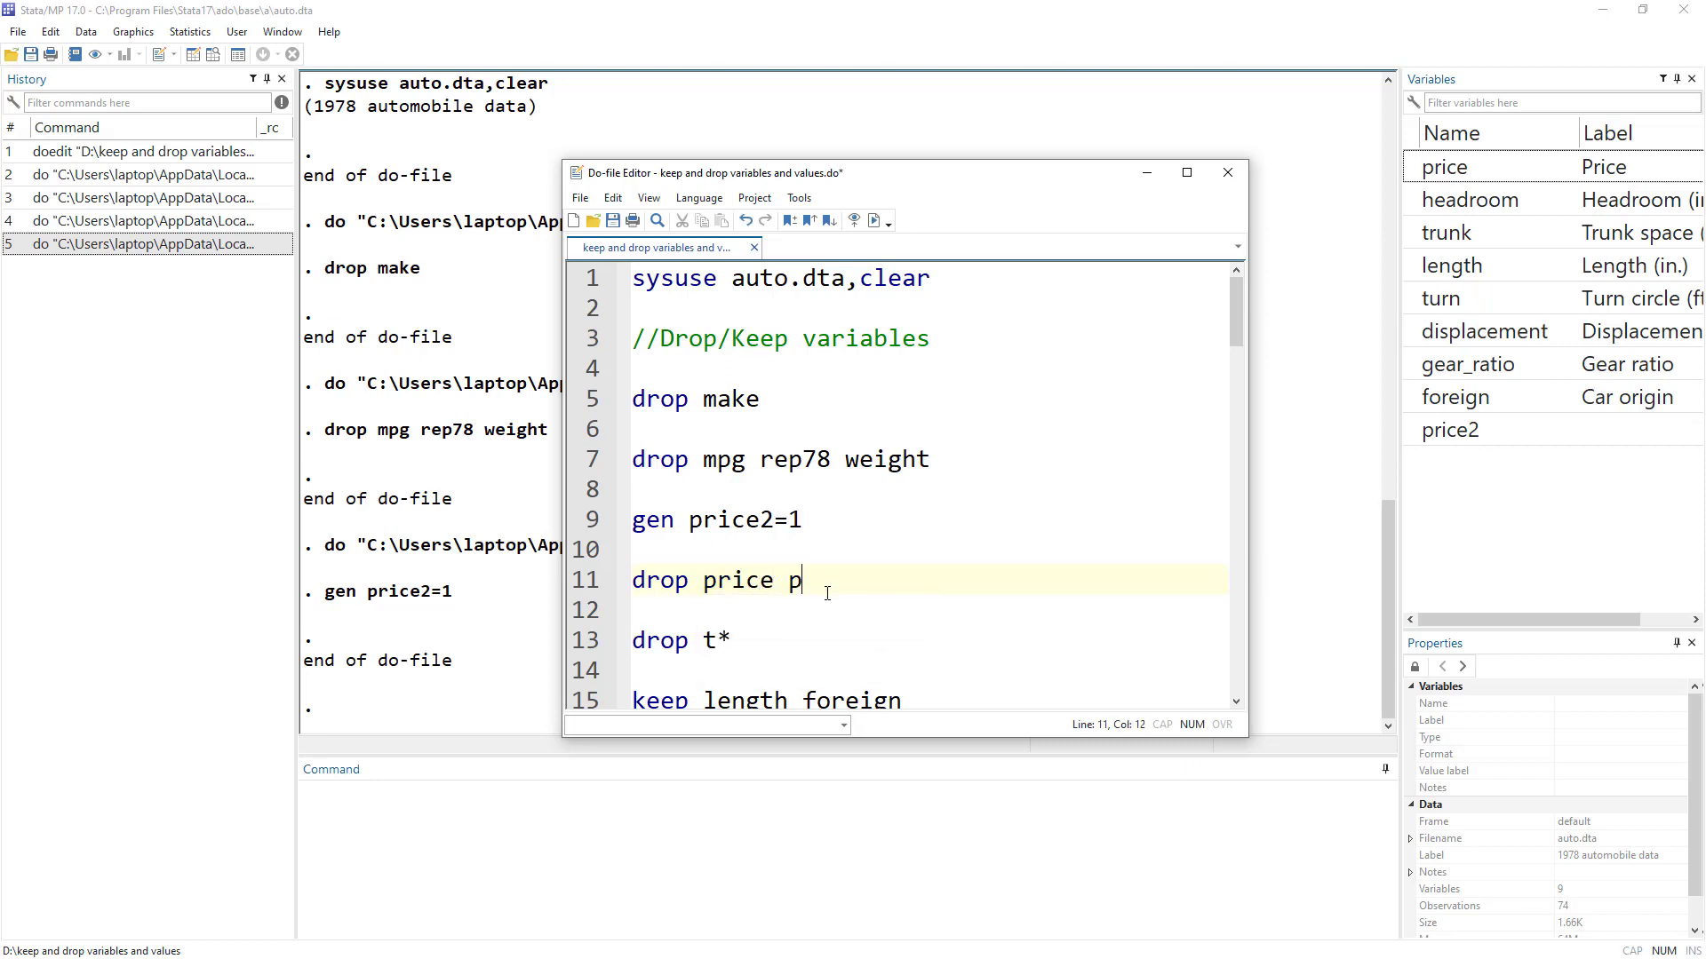
{"action": "type", "text": "ric"}
{"action": "key", "text": "Return"}
{"action": "type", "text": "2"}
{"action": "key", "text": "ctrl+z"}
{"action": "key", "text": "ctrl+z"}
{"action": "key", "text": "ctrl+z"}
Remove every variable whose name starts with price by running only the do-file line drop price*
{"action": "double_click", "coordinate": [745, 579]}
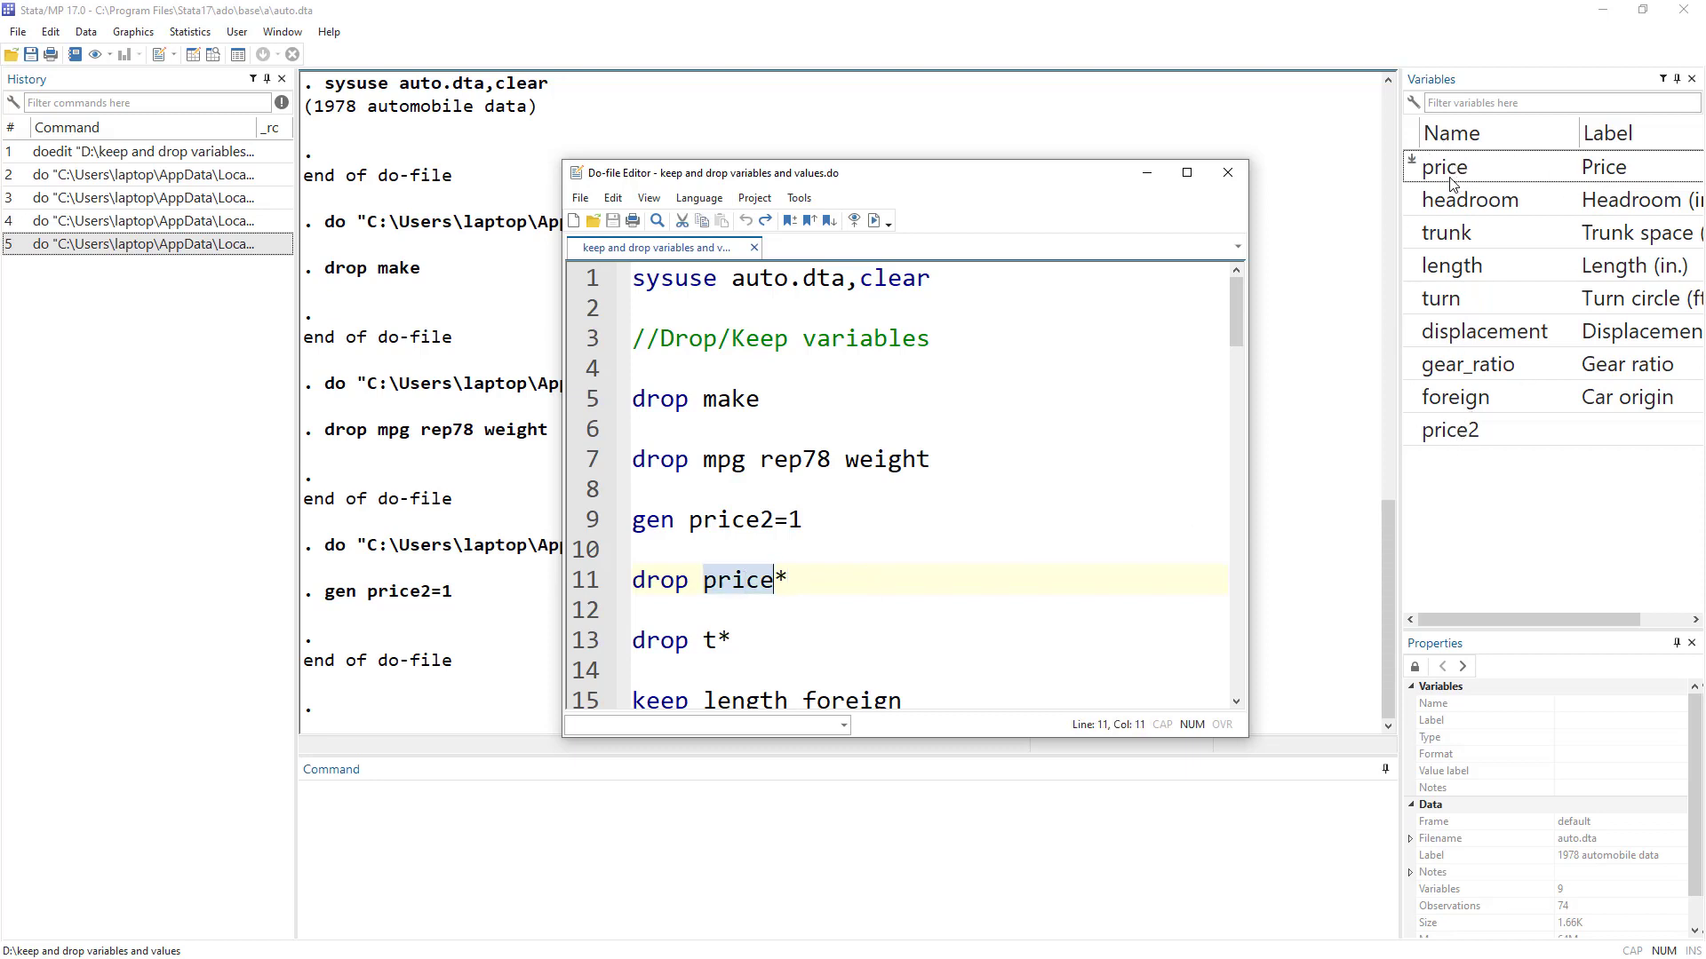
{"action": "double_click", "coordinate": [761, 589]}
{"action": "left_click_drag", "start_coordinate": [793, 580], "coordinate": [776, 580]}
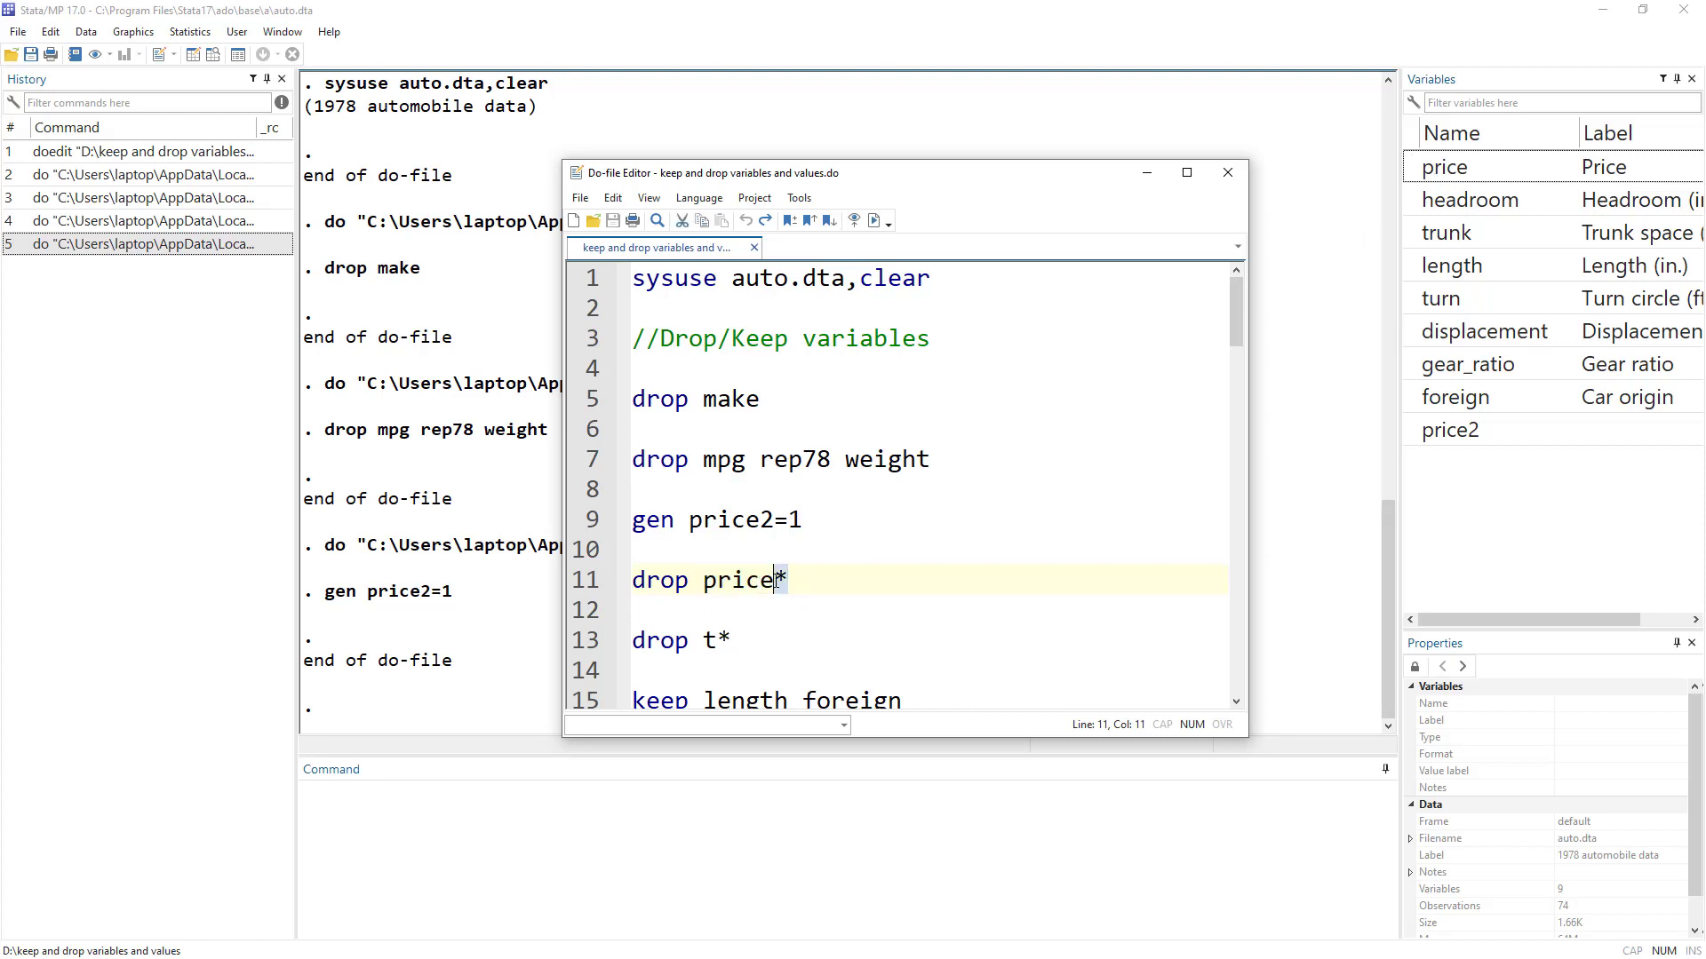
{"action": "left_click", "coordinate": [586, 582]}
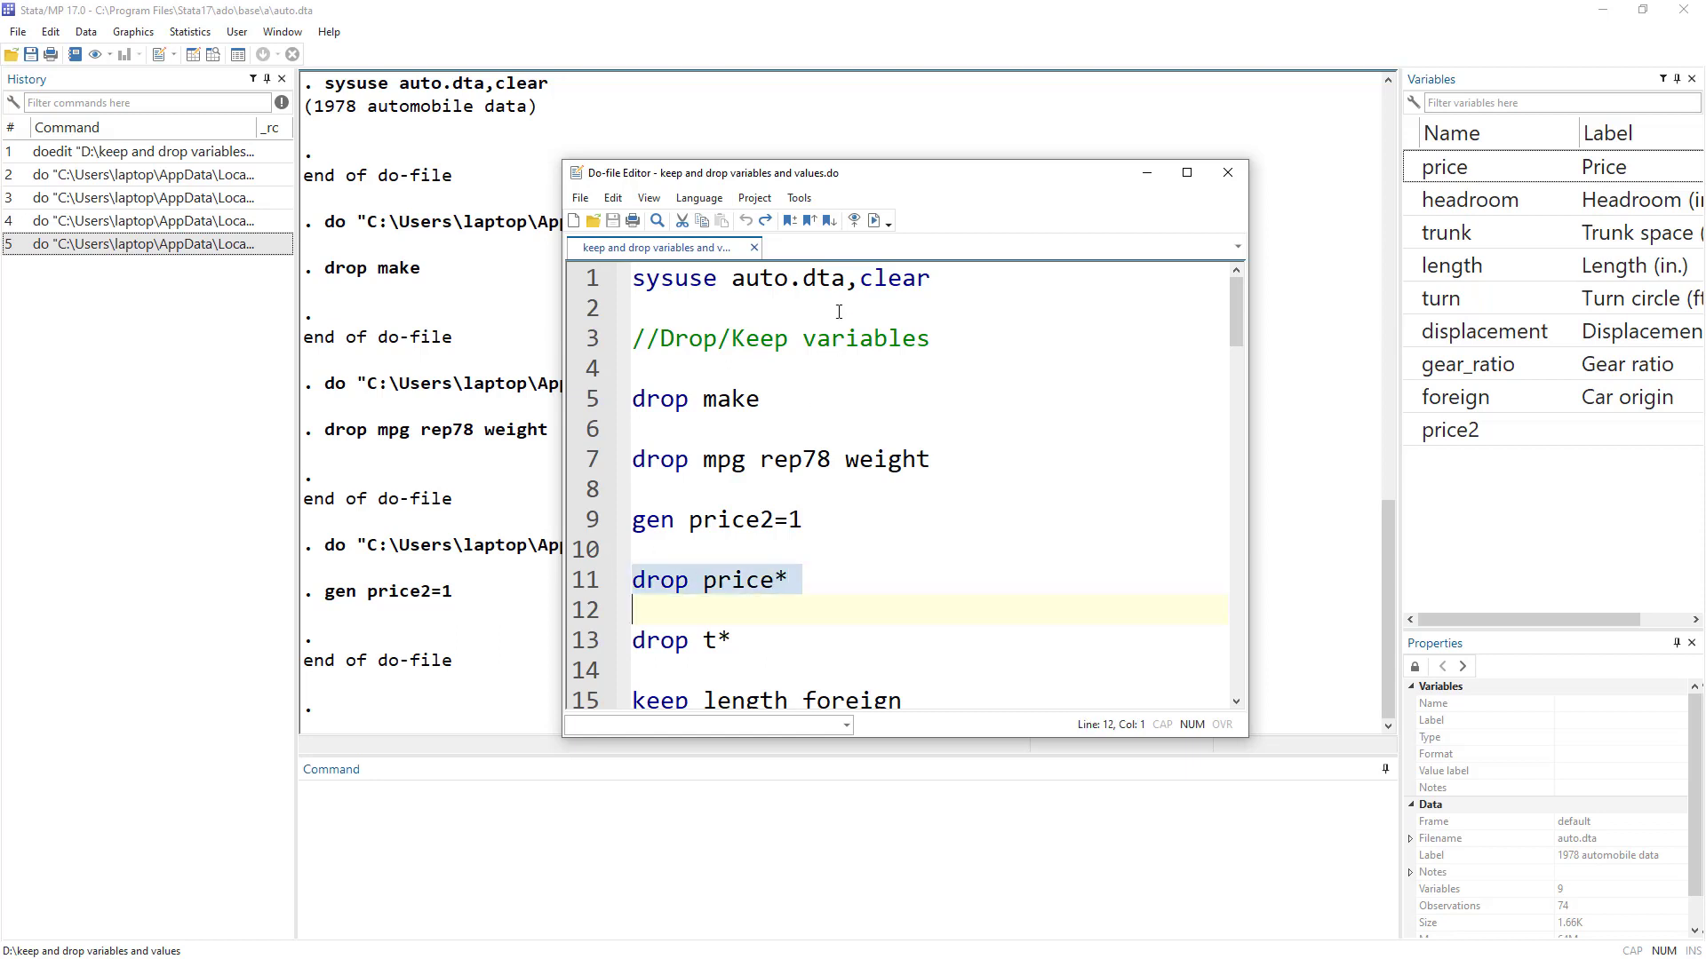
{"action": "left_click", "coordinate": [876, 222]}
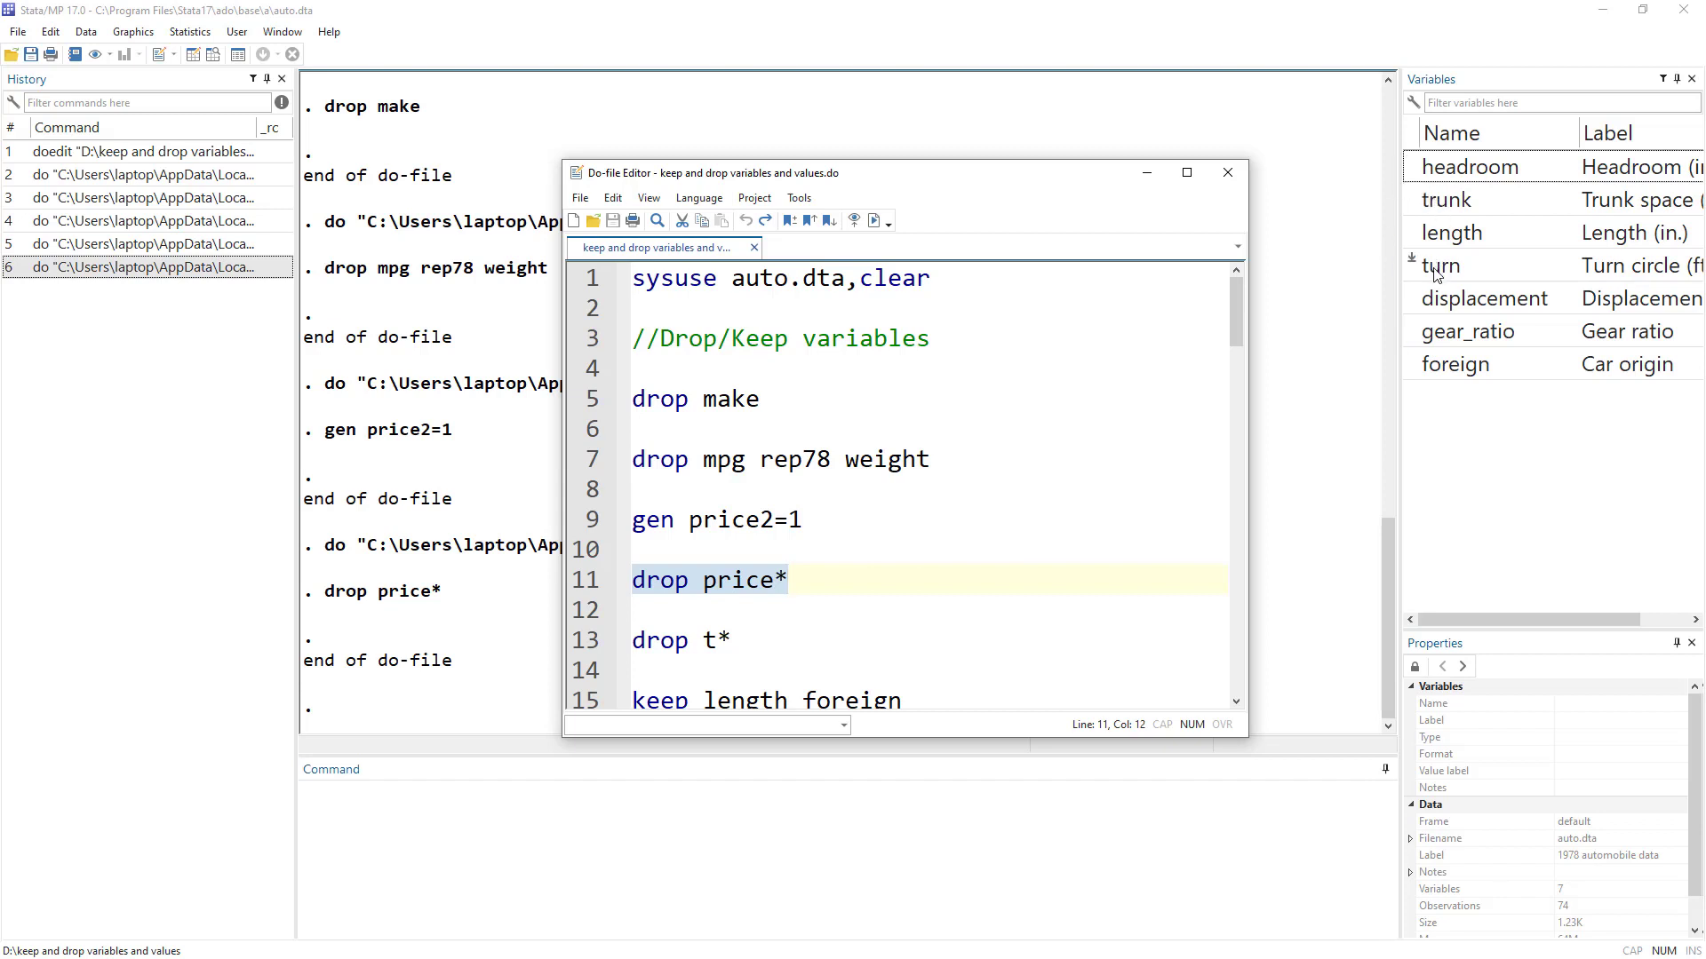
Remove every variable whose name starts with t by running only the do-file line drop t*
{"action": "left_click", "coordinate": [578, 643]}
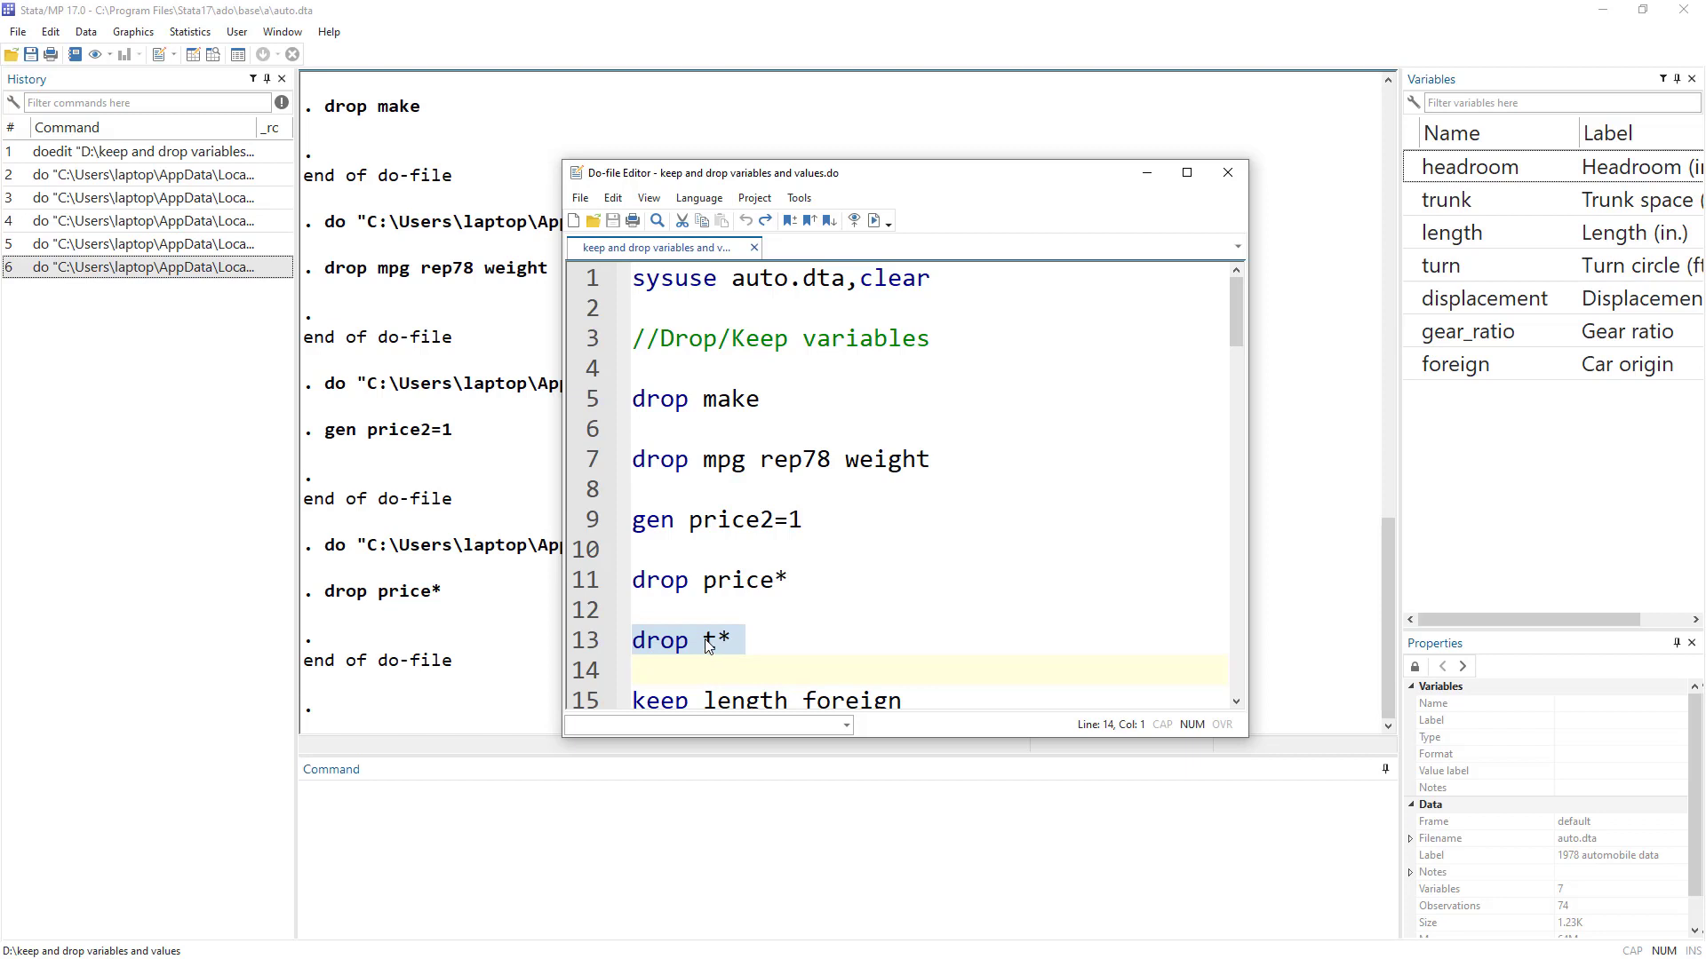
{"action": "left_click", "coordinate": [716, 642]}
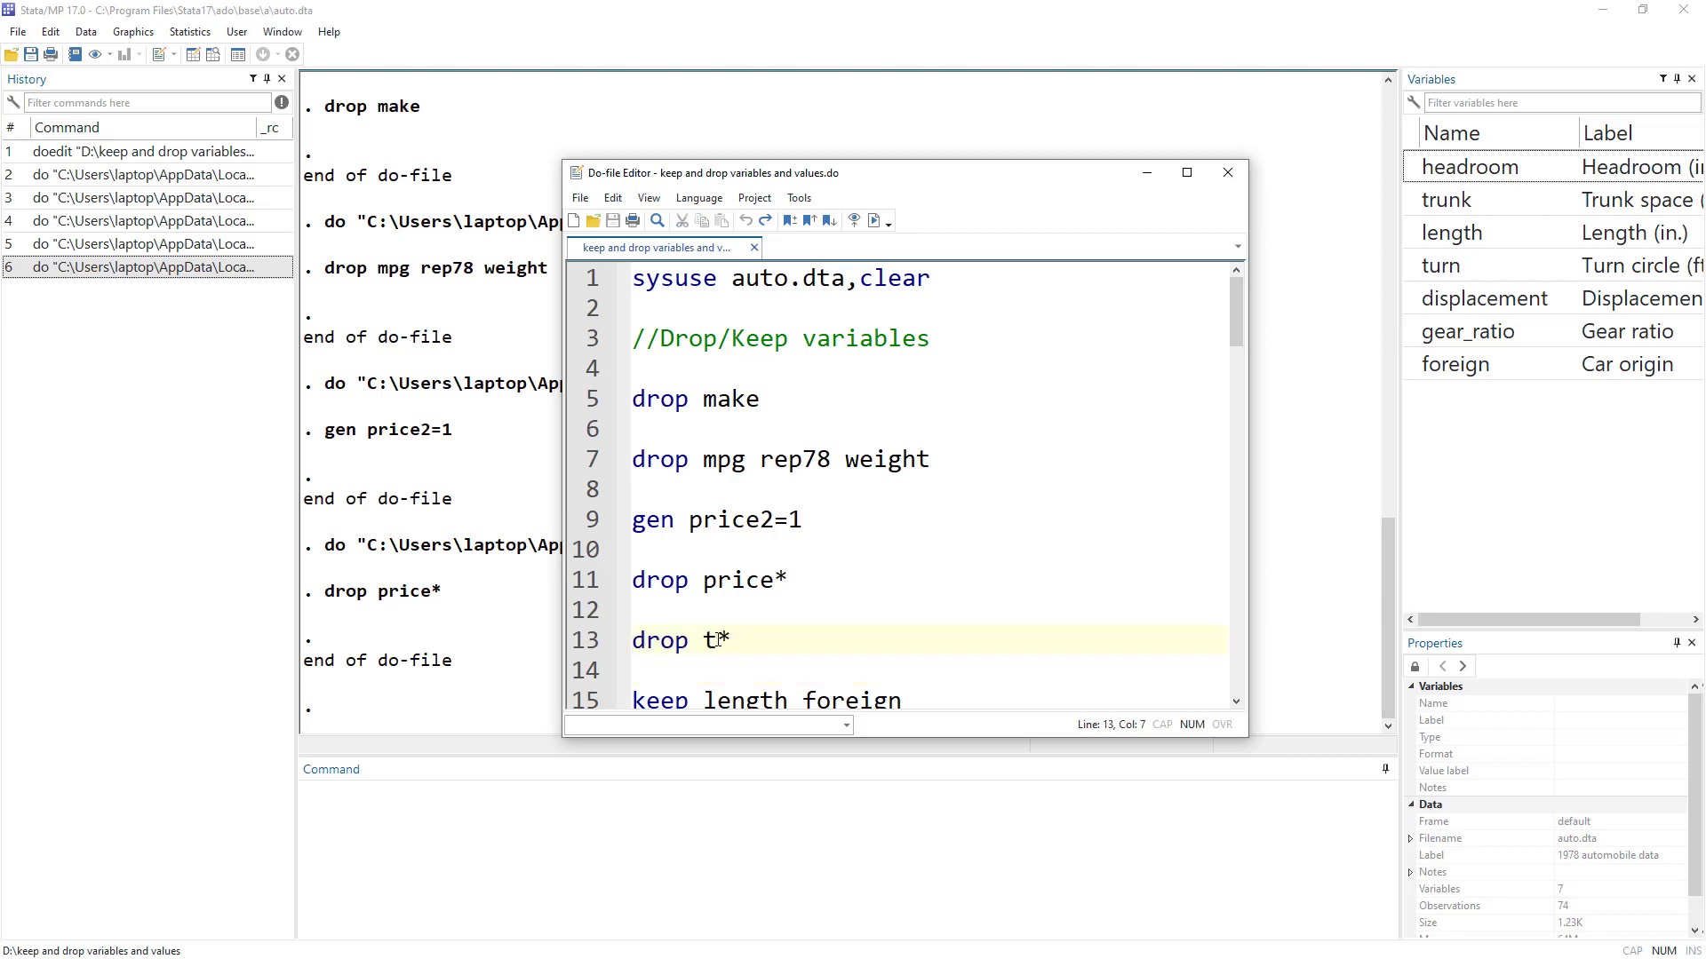
{"action": "left_click_drag", "start_coordinate": [716, 642], "coordinate": [703, 641]}
{"action": "left_click_drag", "start_coordinate": [704, 641], "coordinate": [716, 642]}
{"action": "left_click", "coordinate": [586, 644]}
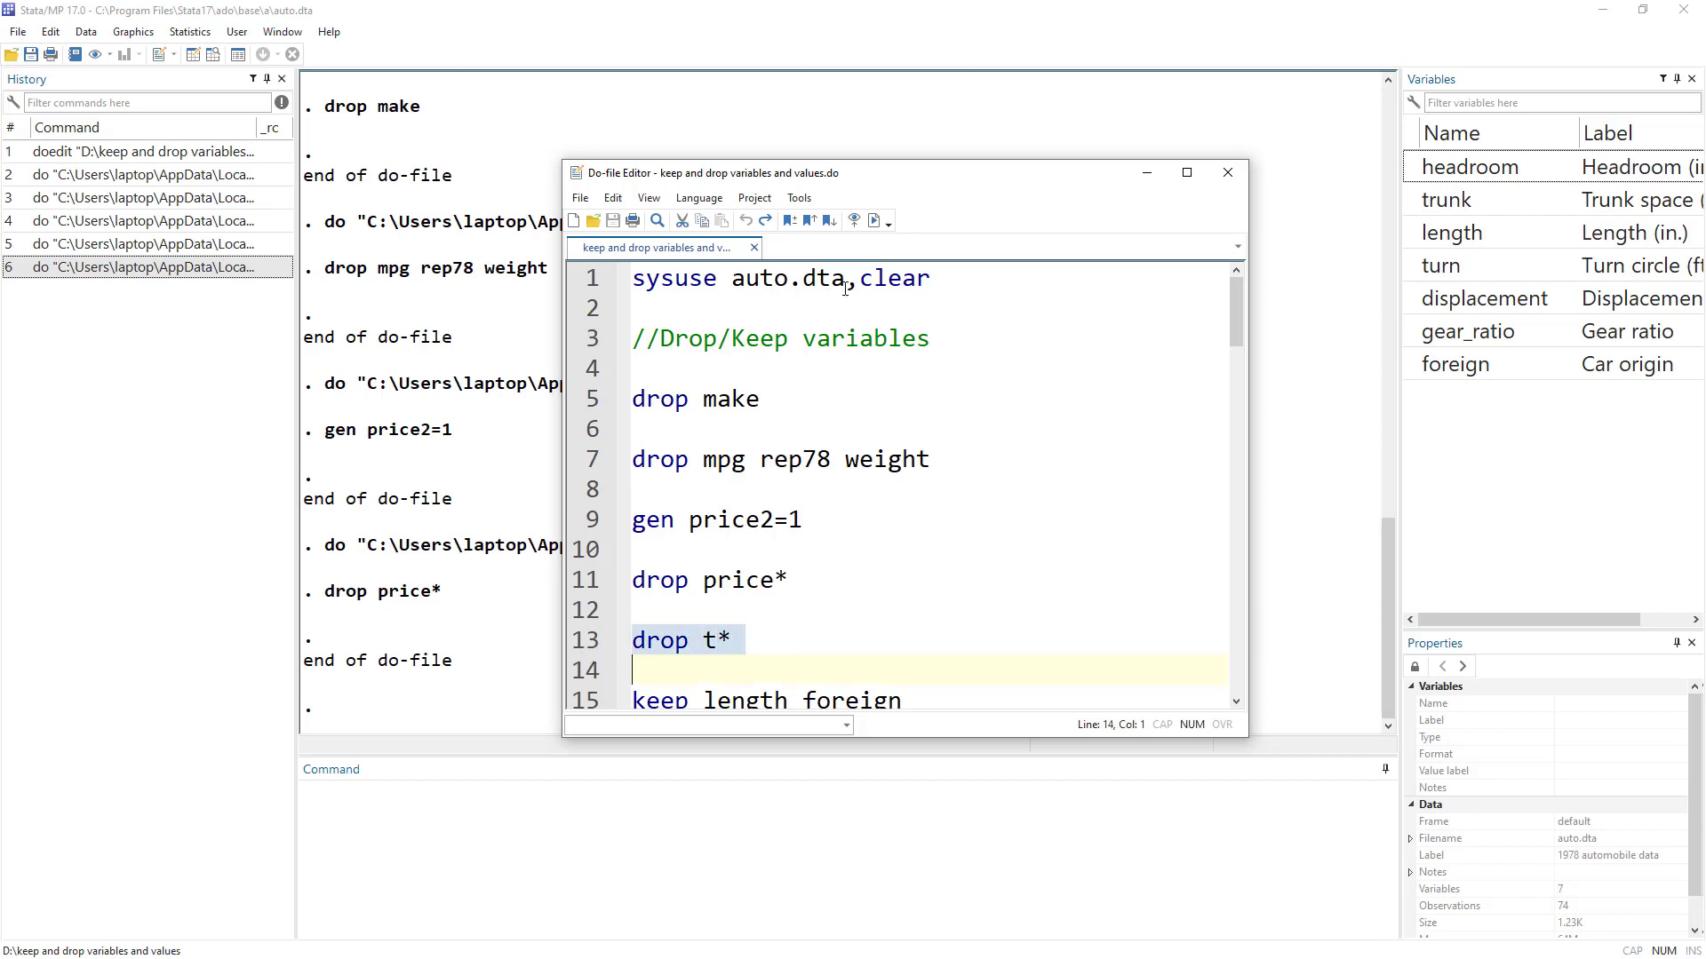
{"action": "left_click", "coordinate": [875, 223]}
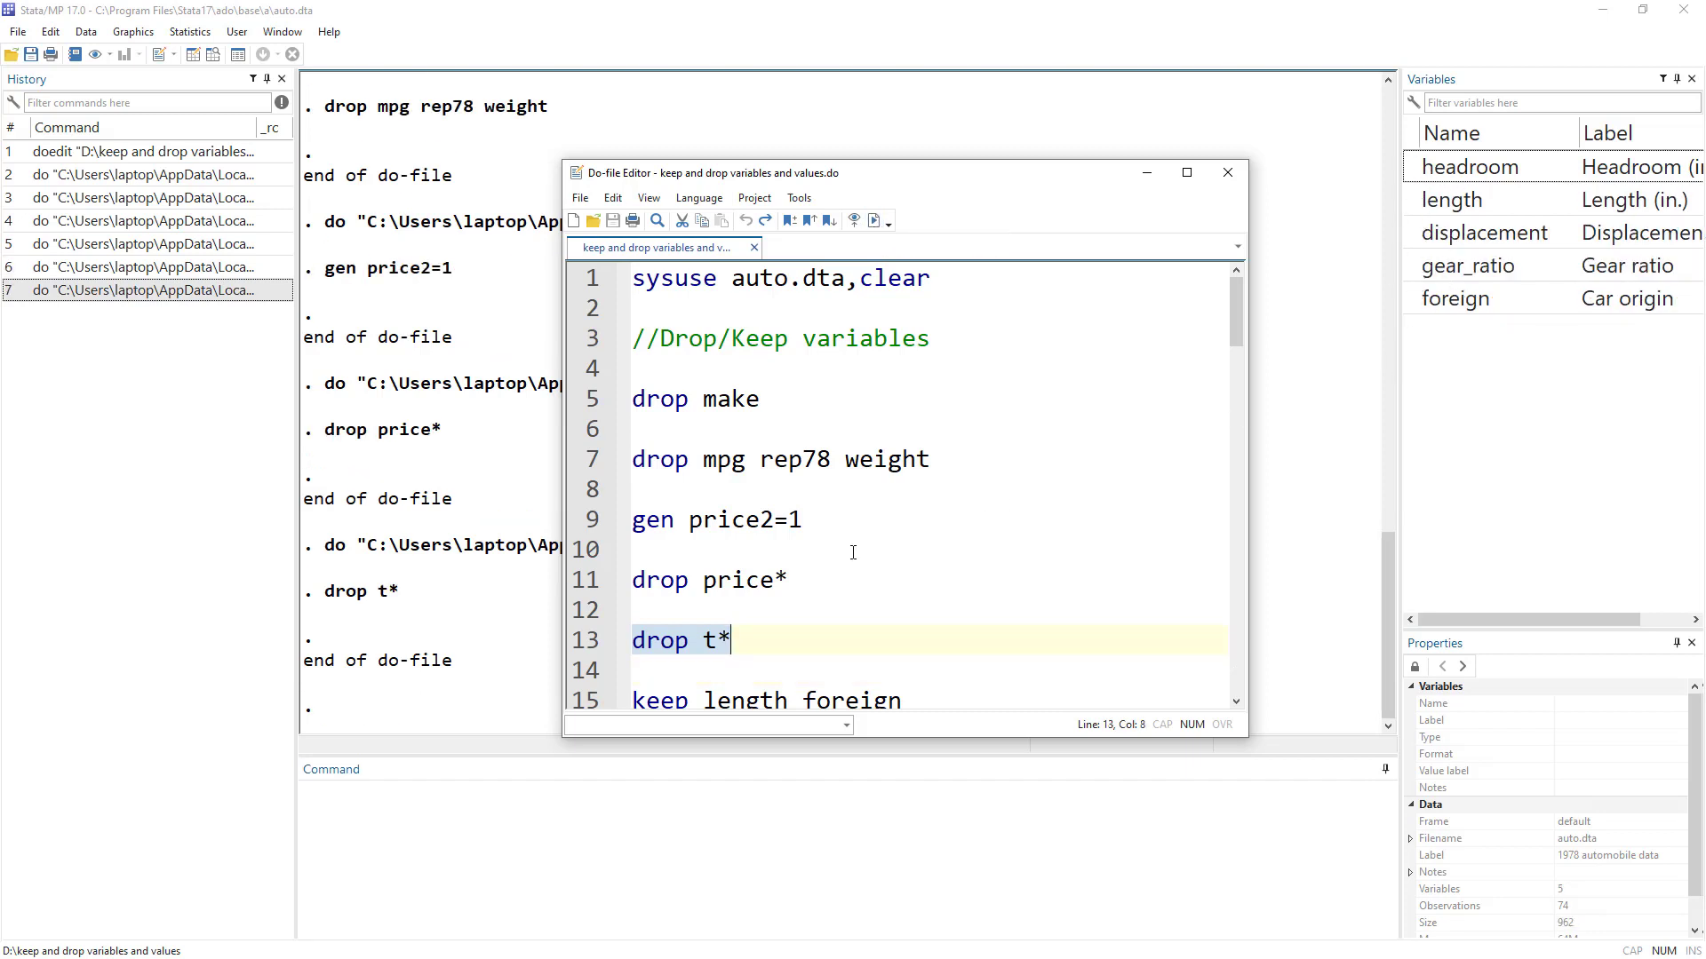
Retain only the length and foreign variables by running only the do-file line keep length foreign
{"action": "scroll", "coordinate": [853, 553], "scroll_direction": "down", "scroll_amount": 3}
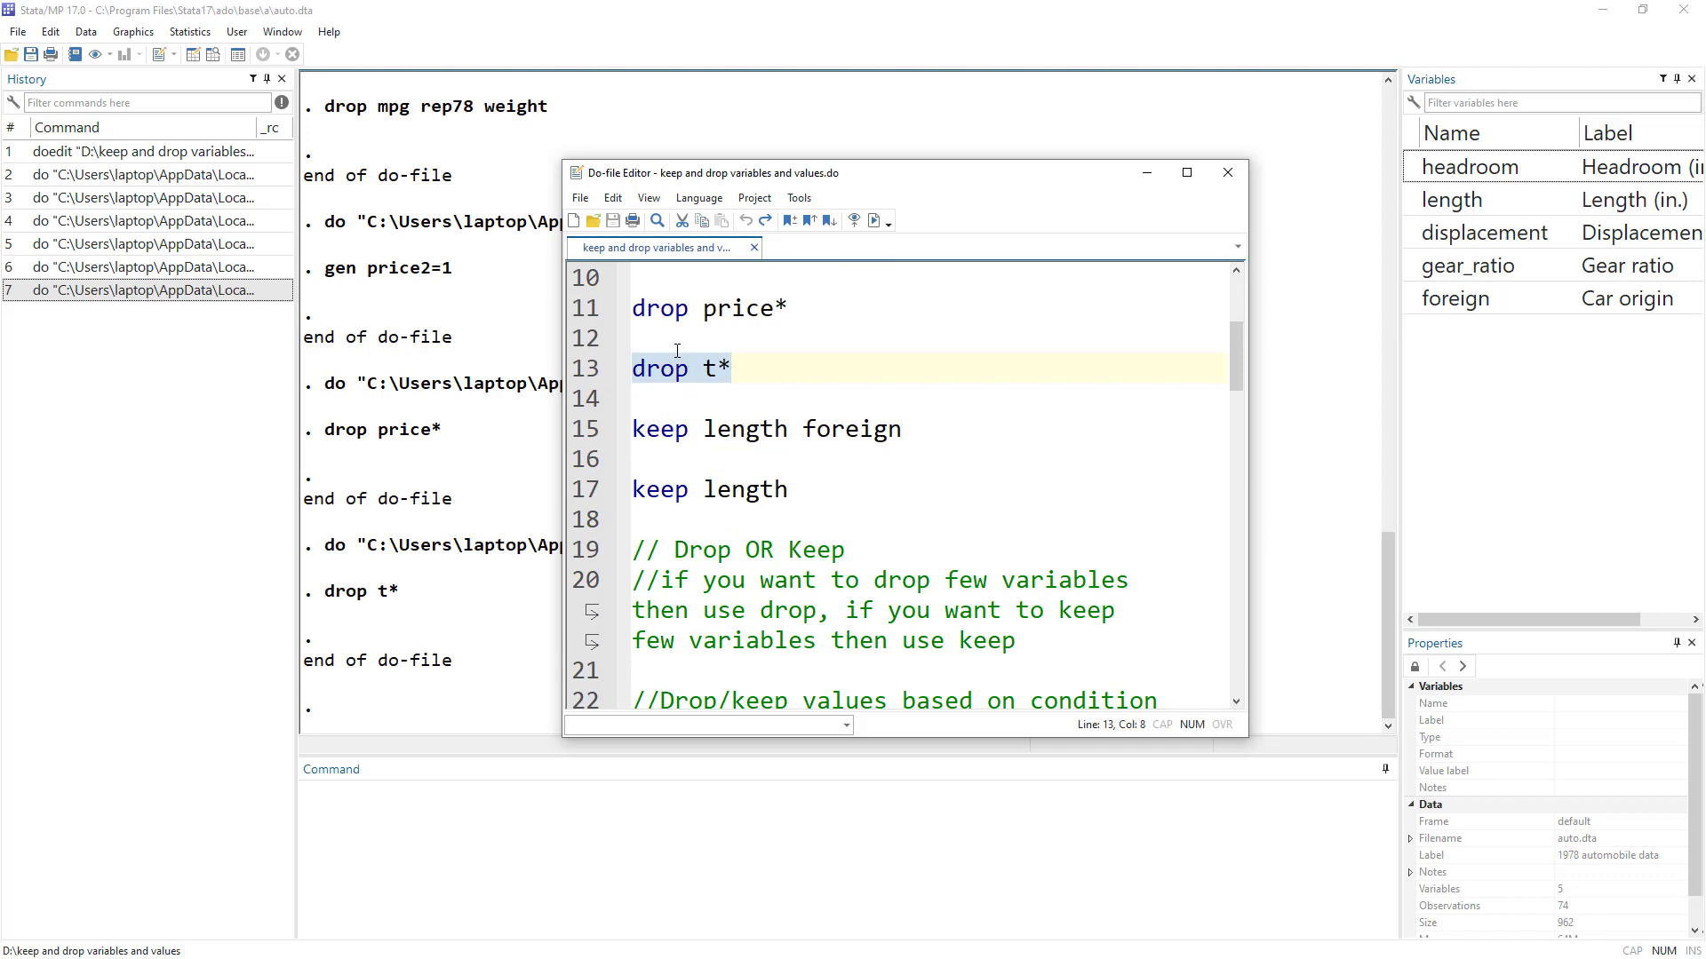
{"action": "double_click", "coordinate": [665, 367]}
{"action": "double_click", "coordinate": [651, 433]}
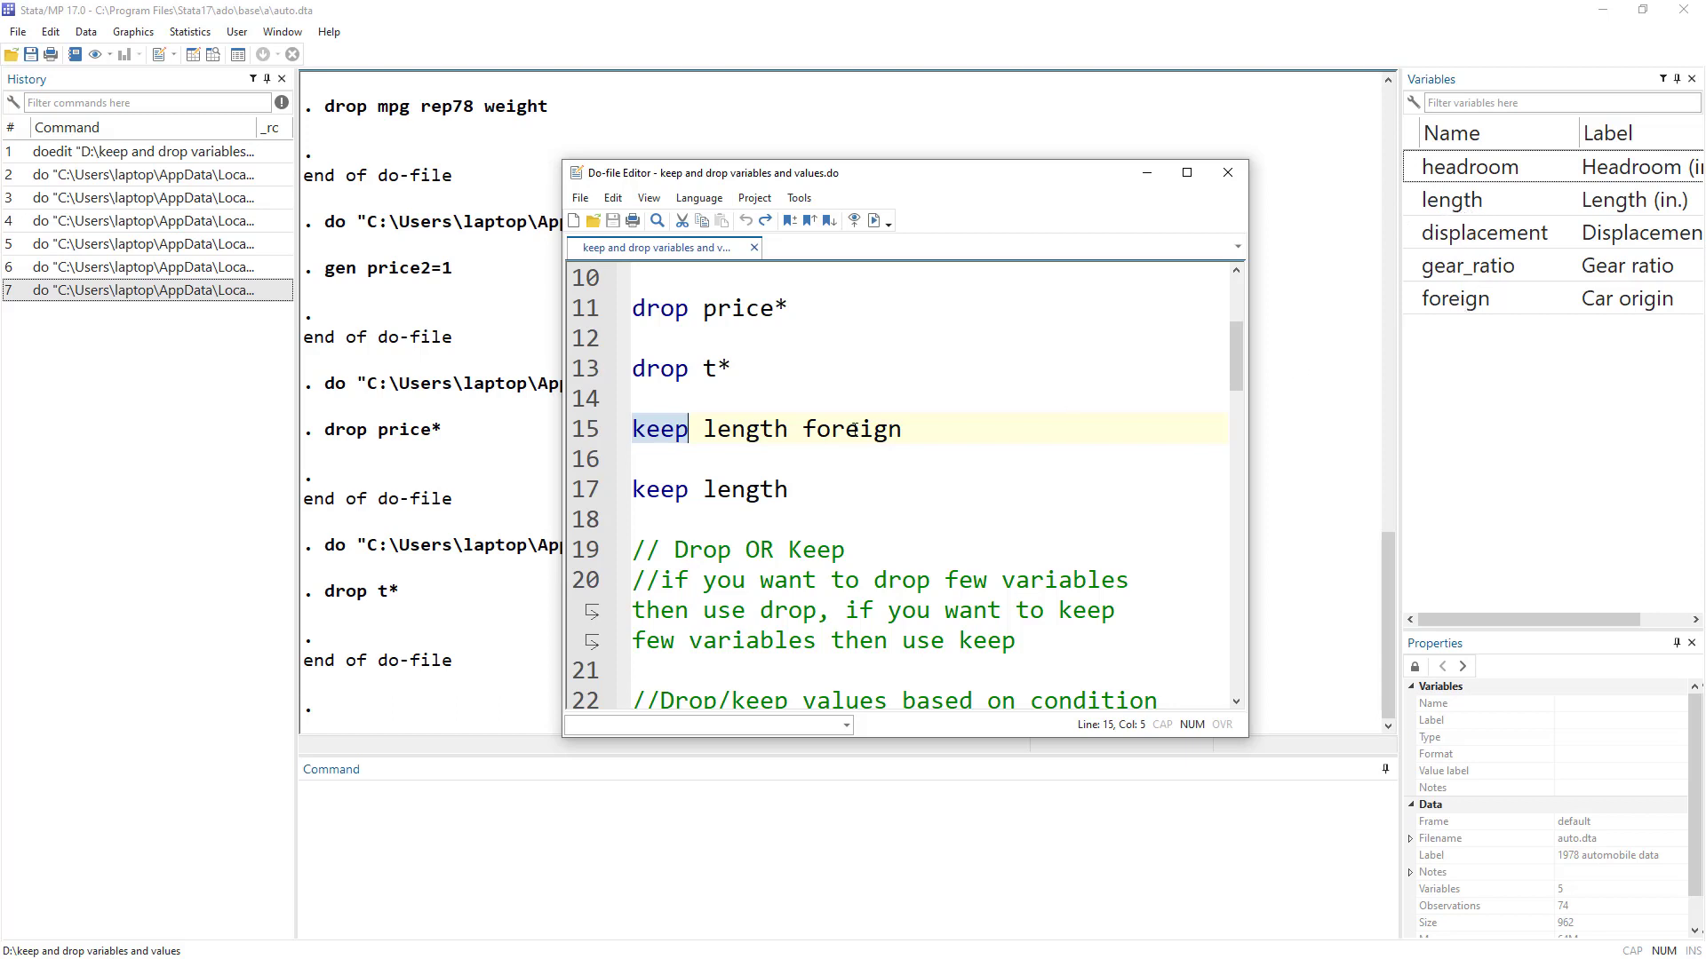
{"action": "double_click", "coordinate": [762, 429]}
{"action": "double_click", "coordinate": [851, 429]}
{"action": "left_click", "coordinate": [575, 431]}
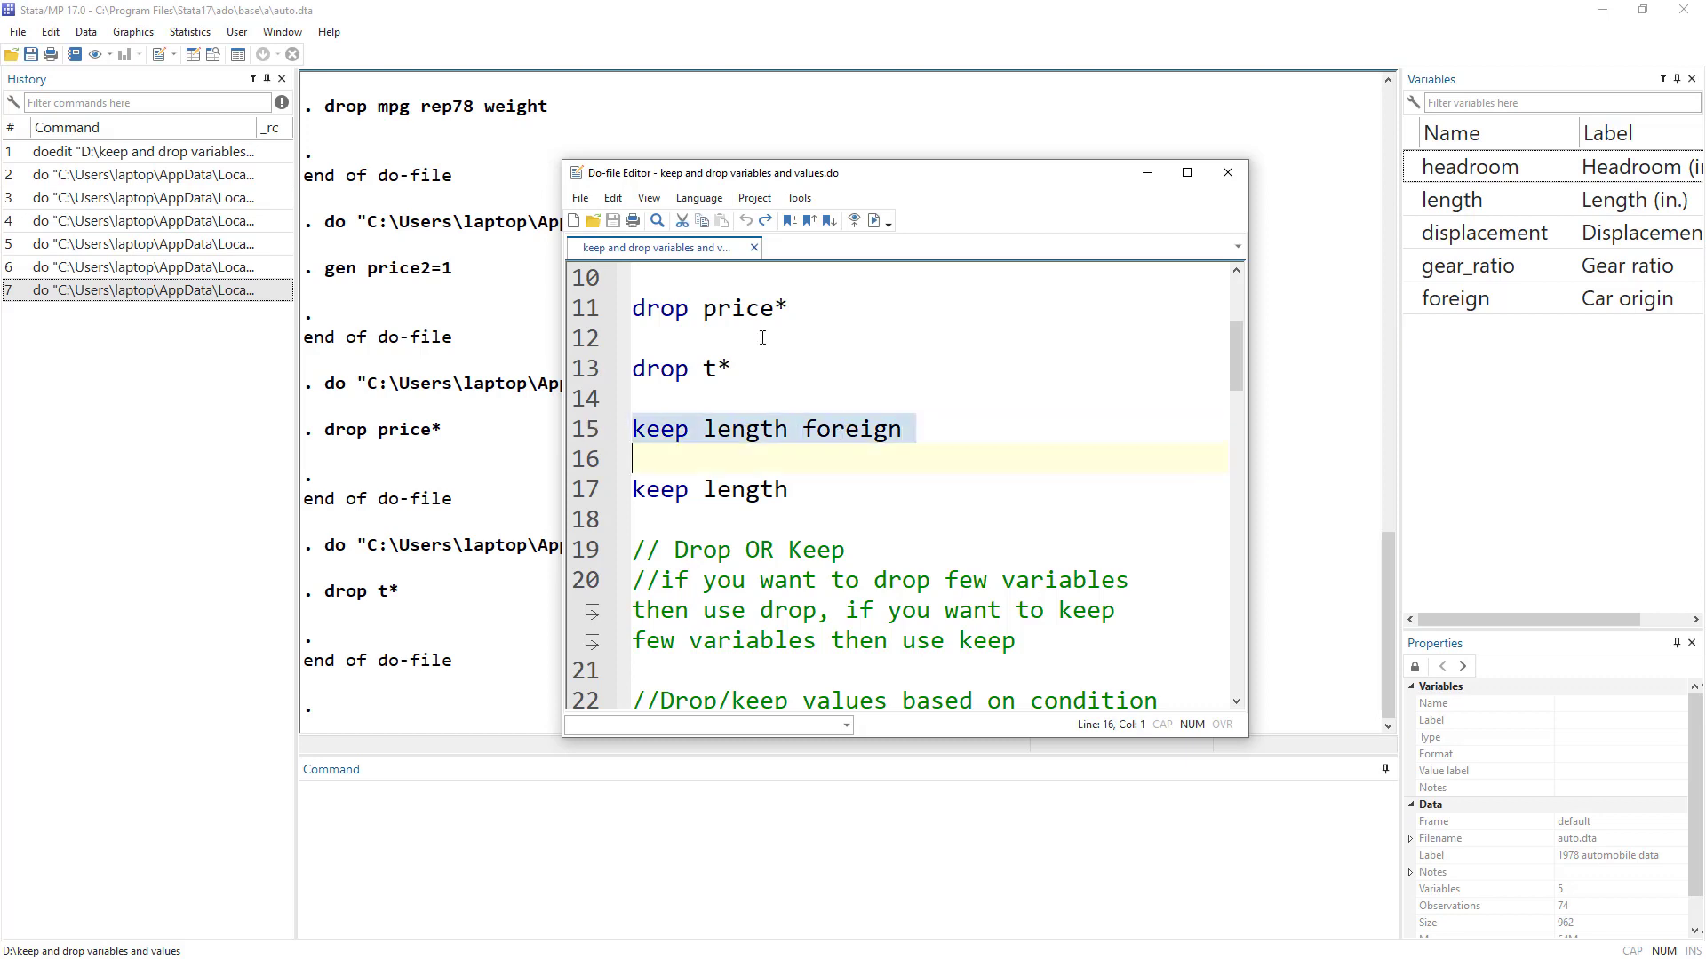
{"action": "left_click", "coordinate": [871, 221]}
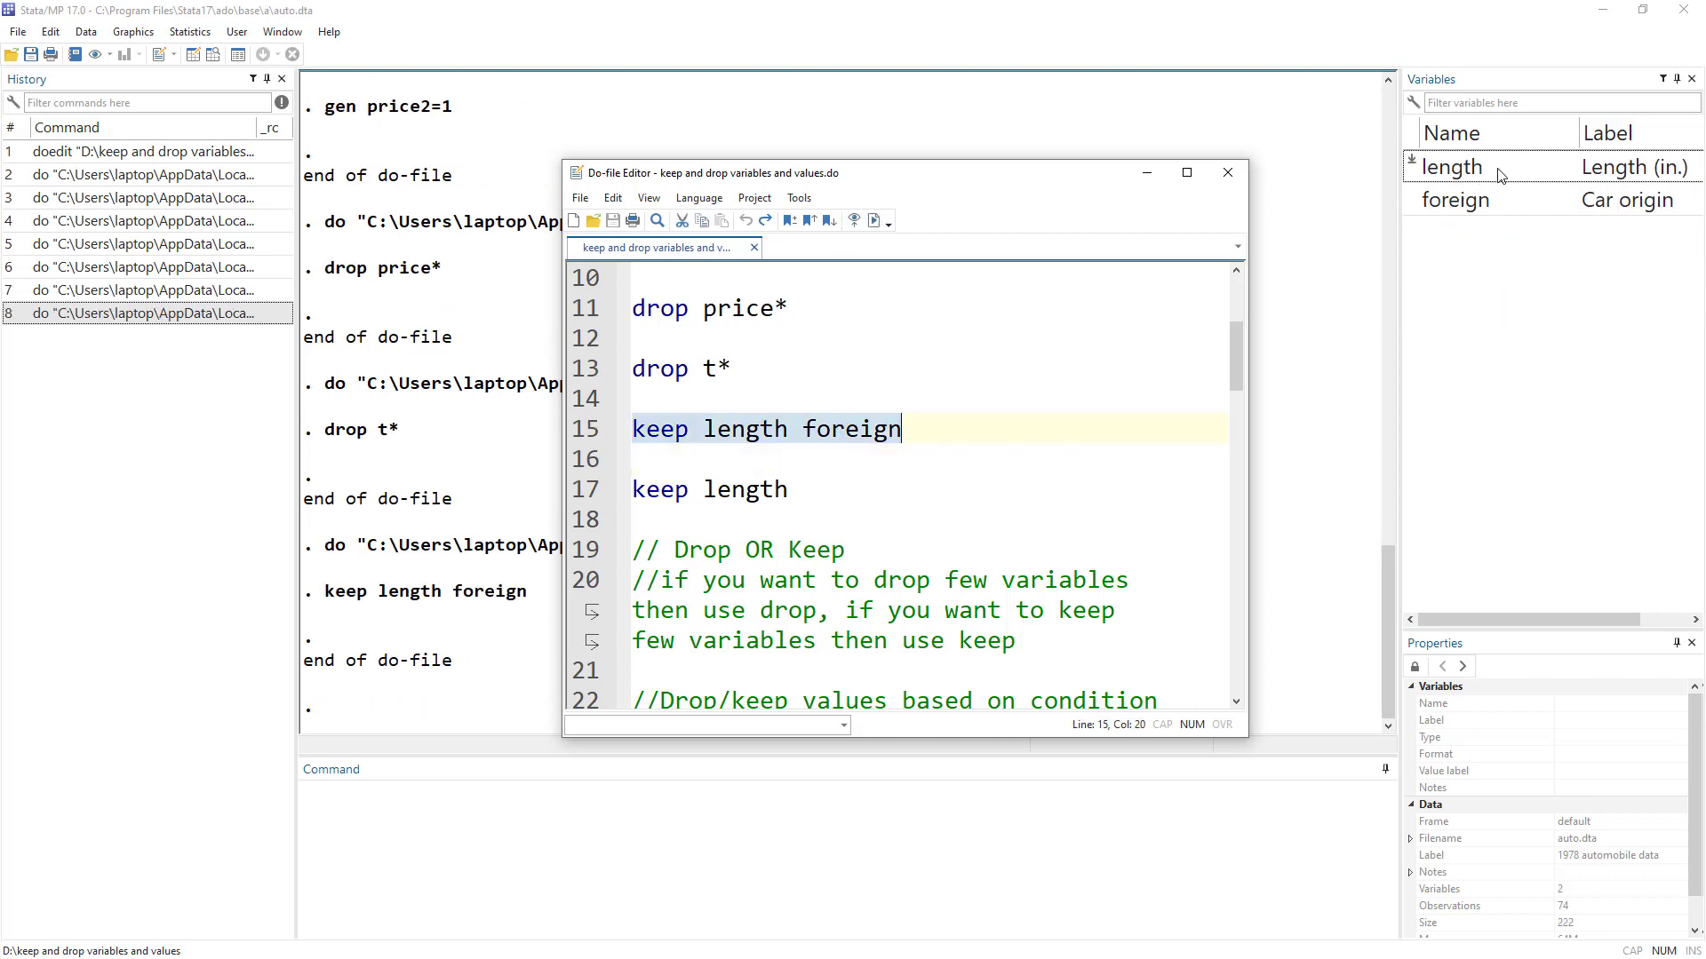
Retain only the length variable by running only the do-file line keep length
{"action": "double_click", "coordinate": [660, 489]}
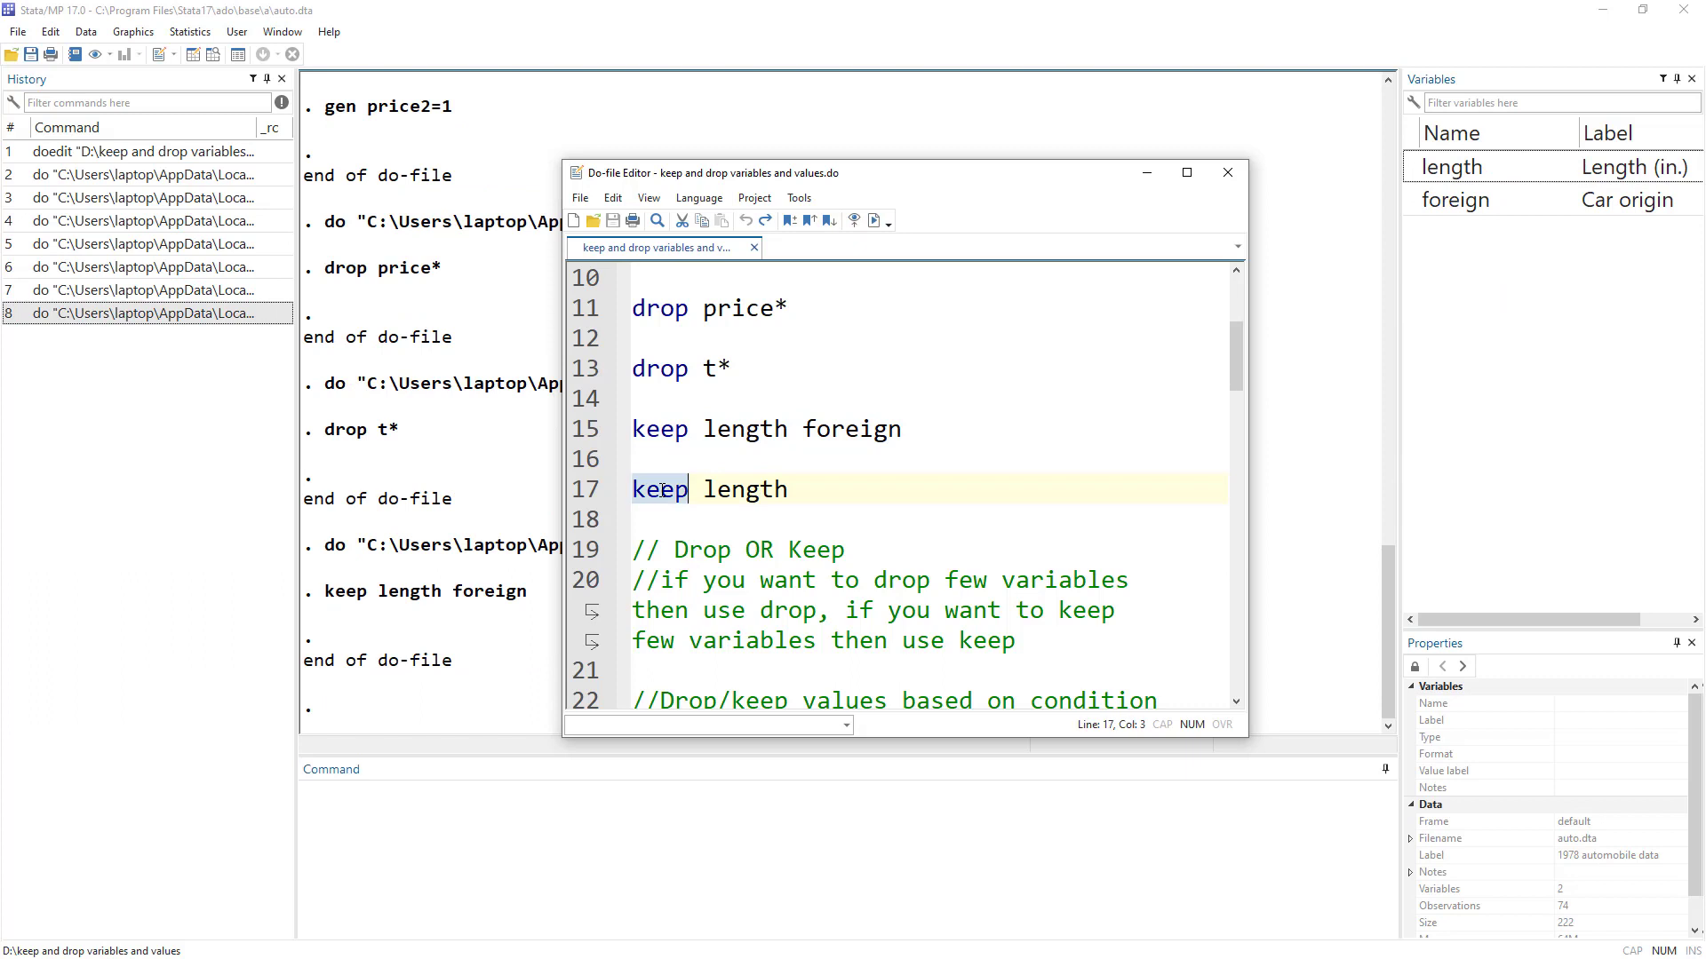
{"action": "double_click", "coordinate": [745, 489]}
{"action": "double_click", "coordinate": [675, 490]}
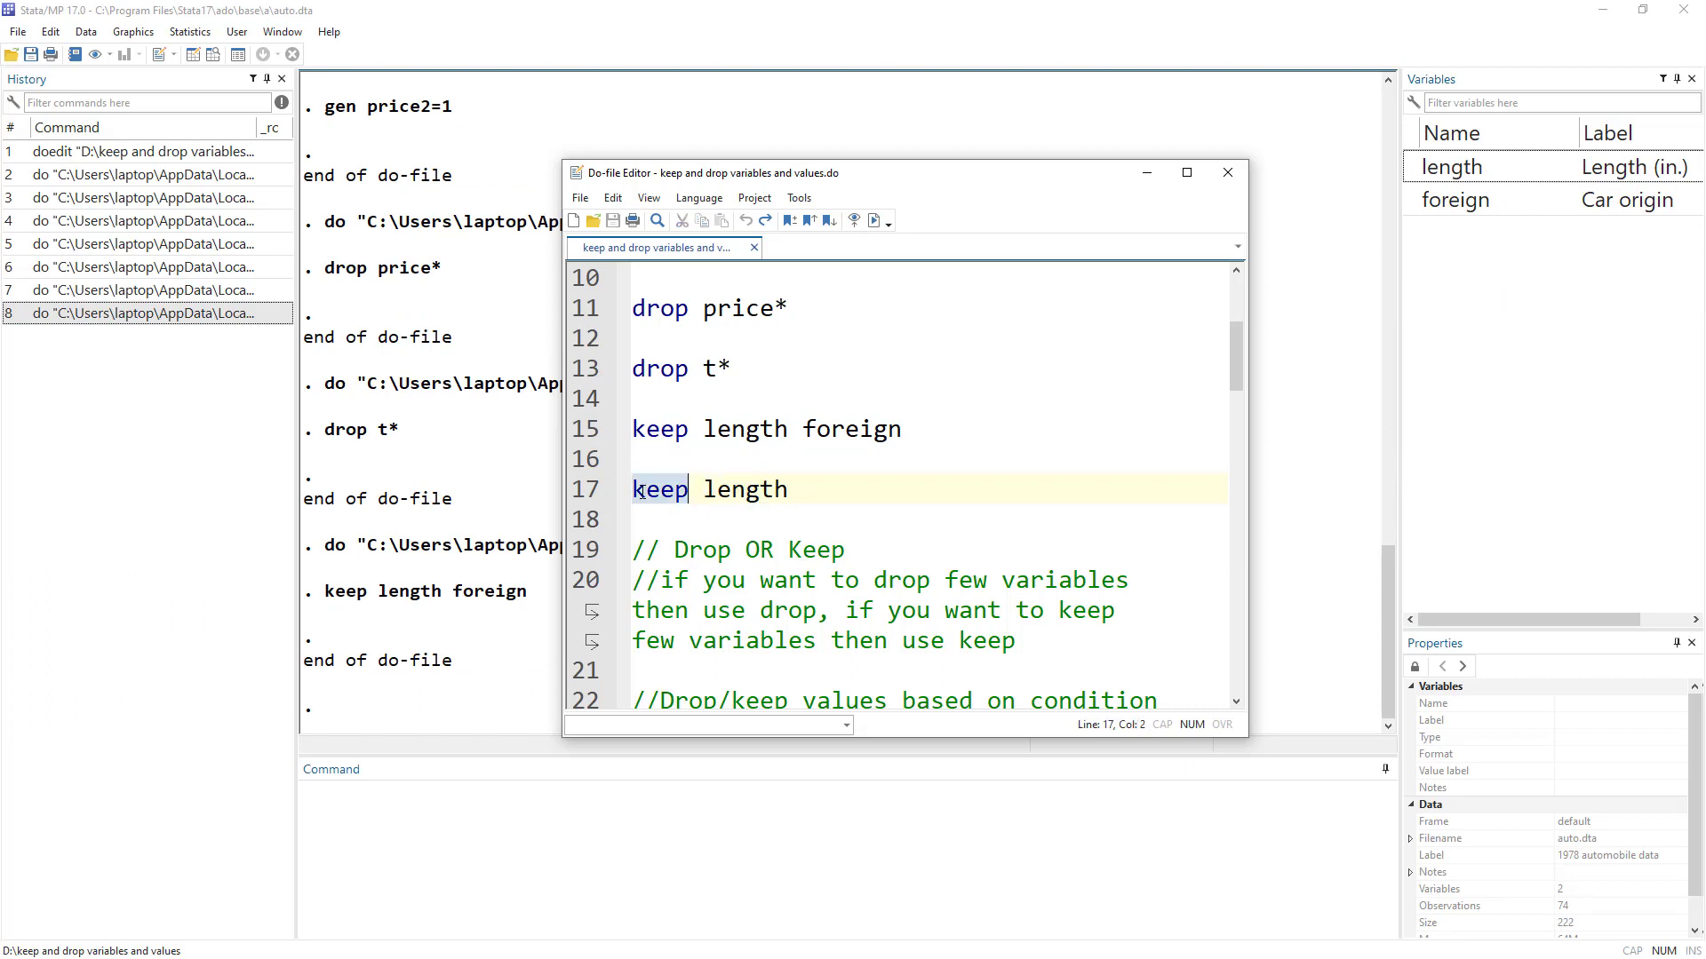
{"action": "double_click", "coordinate": [745, 489]}
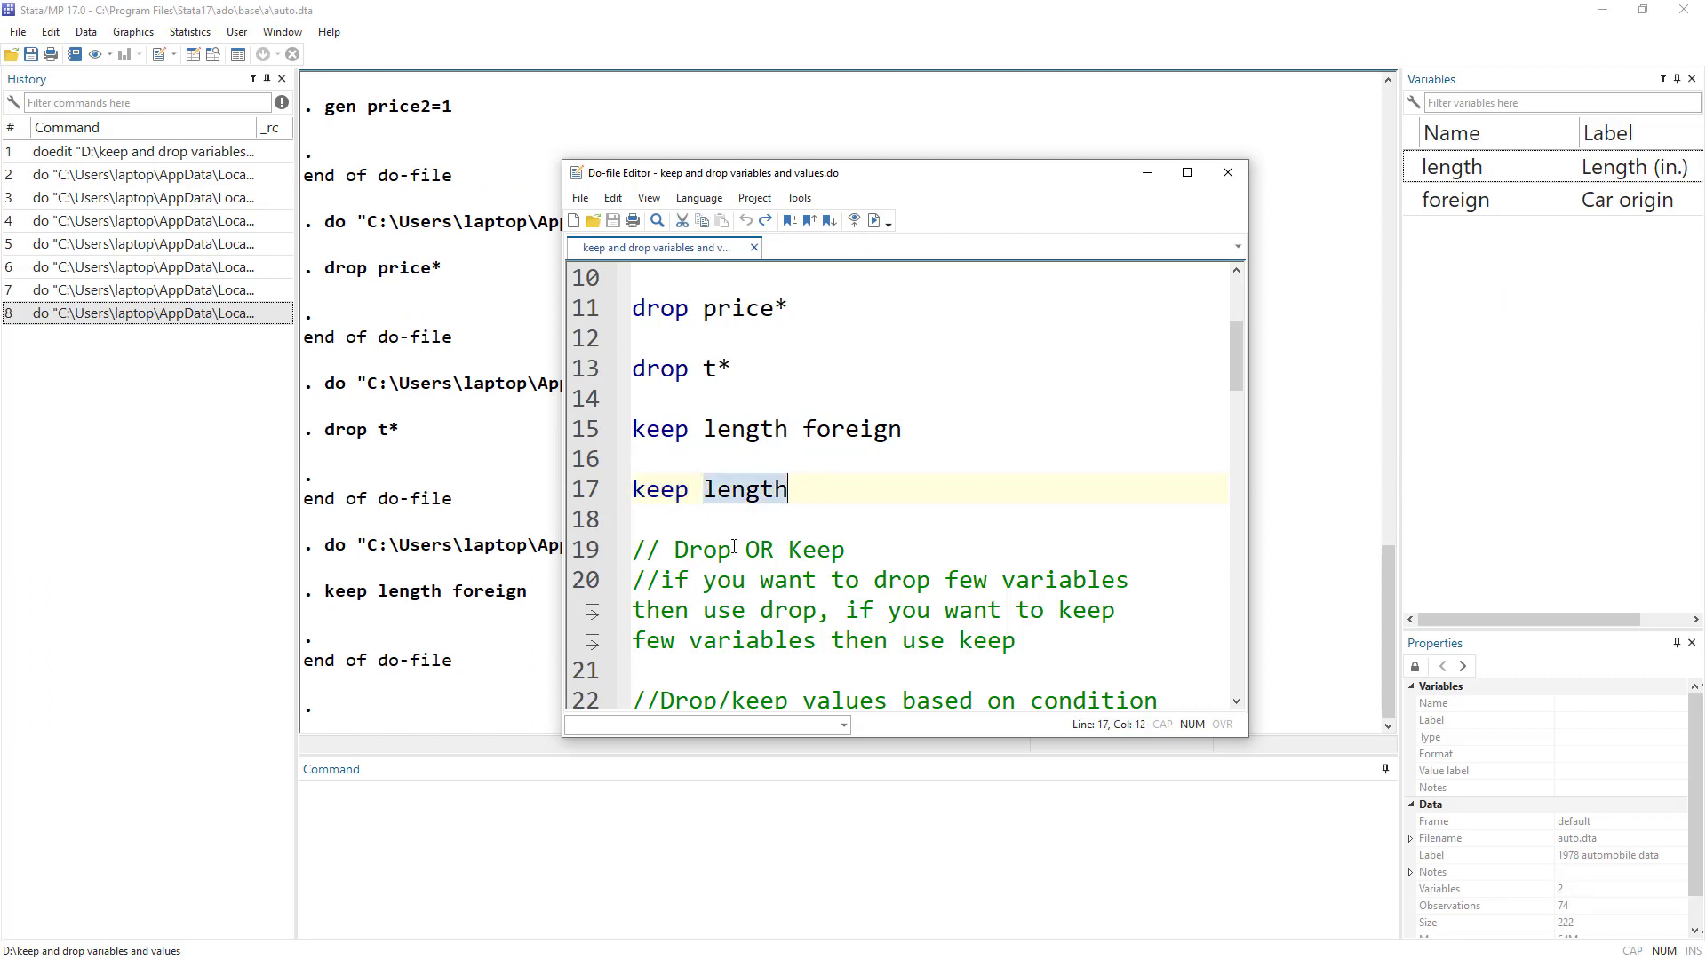
{"action": "left_click", "coordinate": [574, 496]}
{"action": "left_click", "coordinate": [873, 221]}
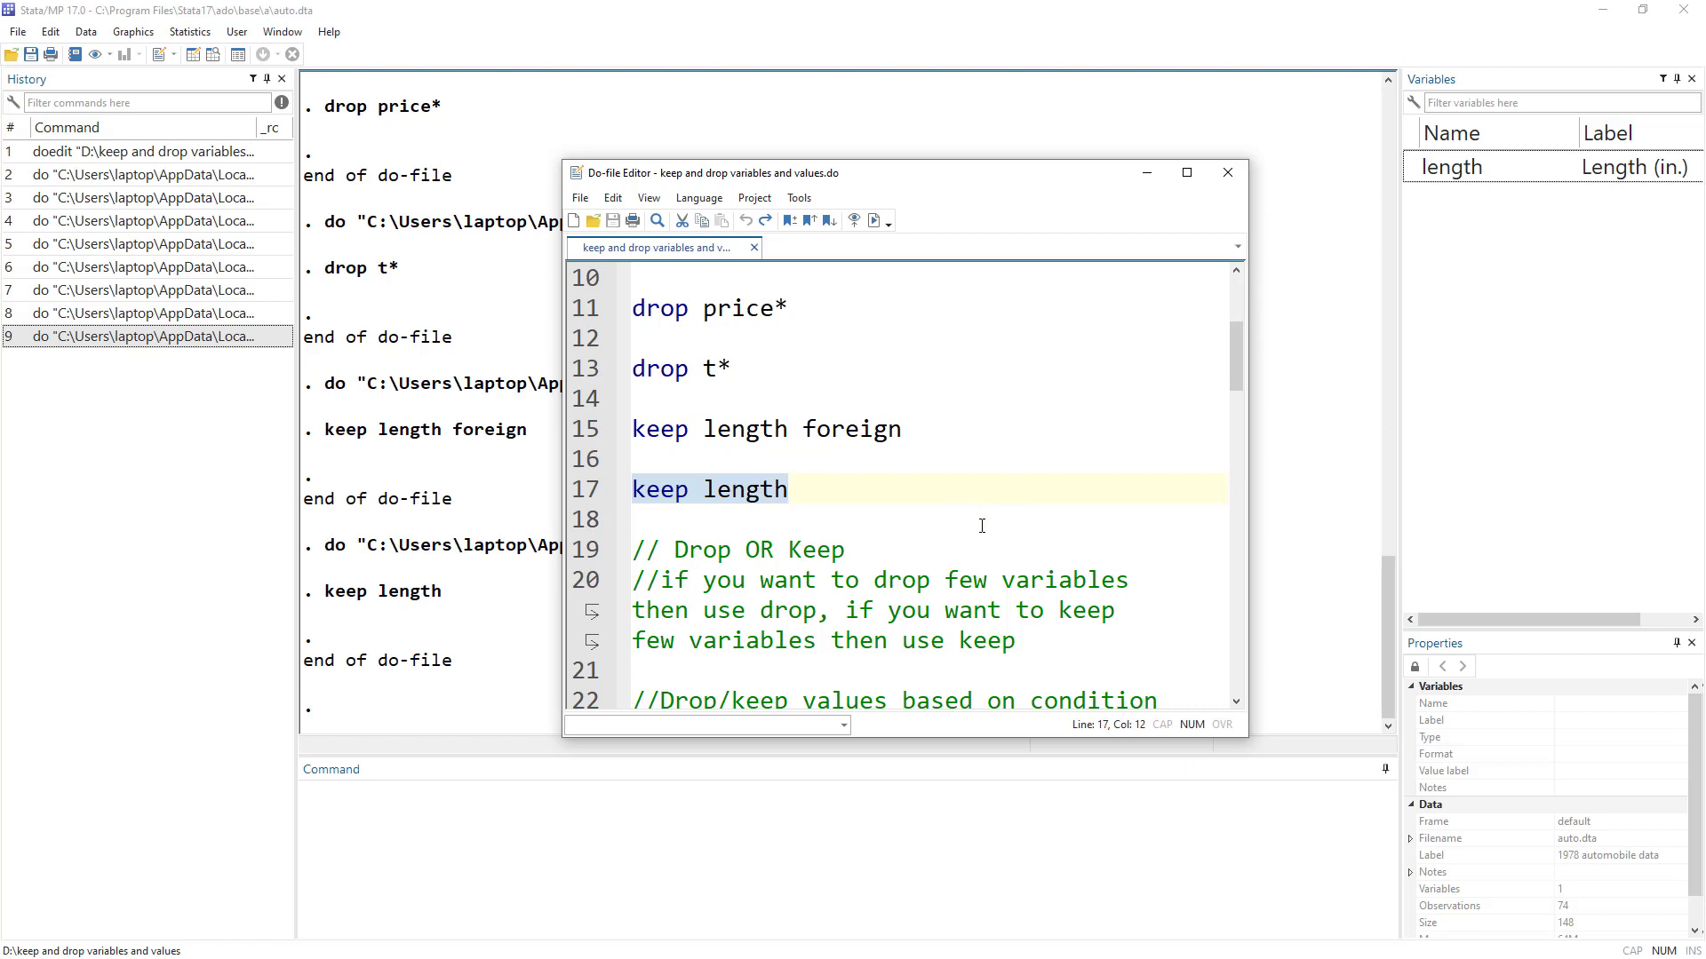
Review the Drop OR Keep comment and compare the line drop mpg rep78 weight with keep length foreign
{"action": "left_click_drag", "start_coordinate": [661, 582], "coordinate": [1146, 586]}
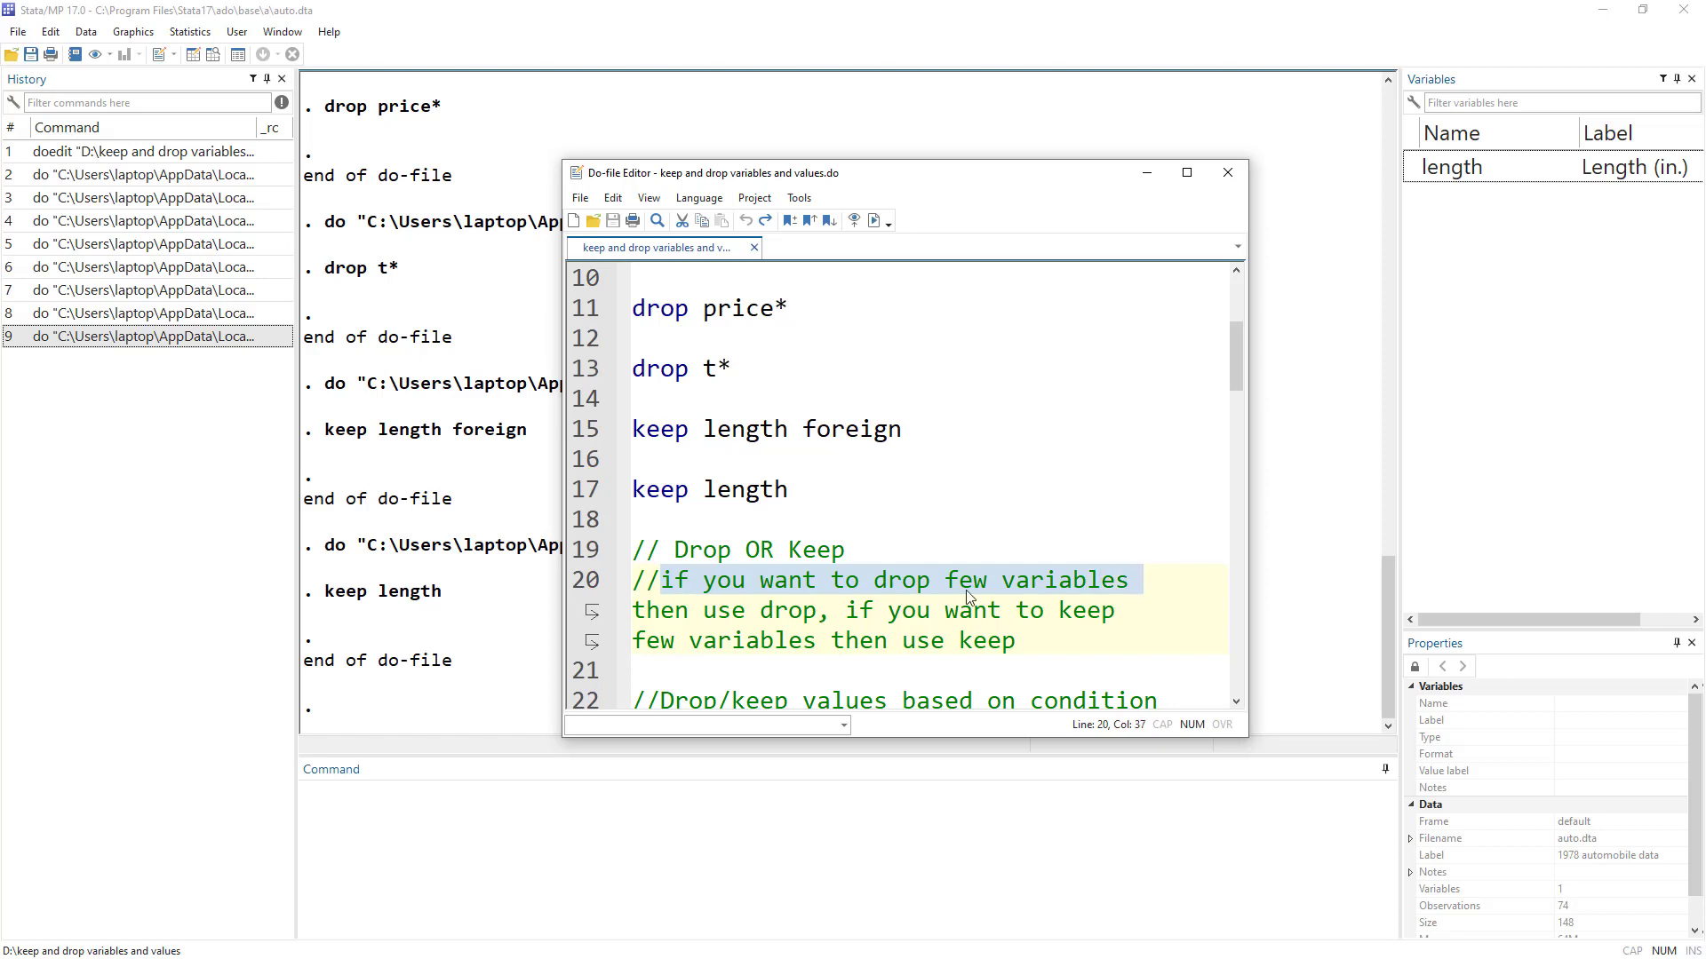
{"action": "left_click_drag", "start_coordinate": [760, 611], "coordinate": [790, 610]}
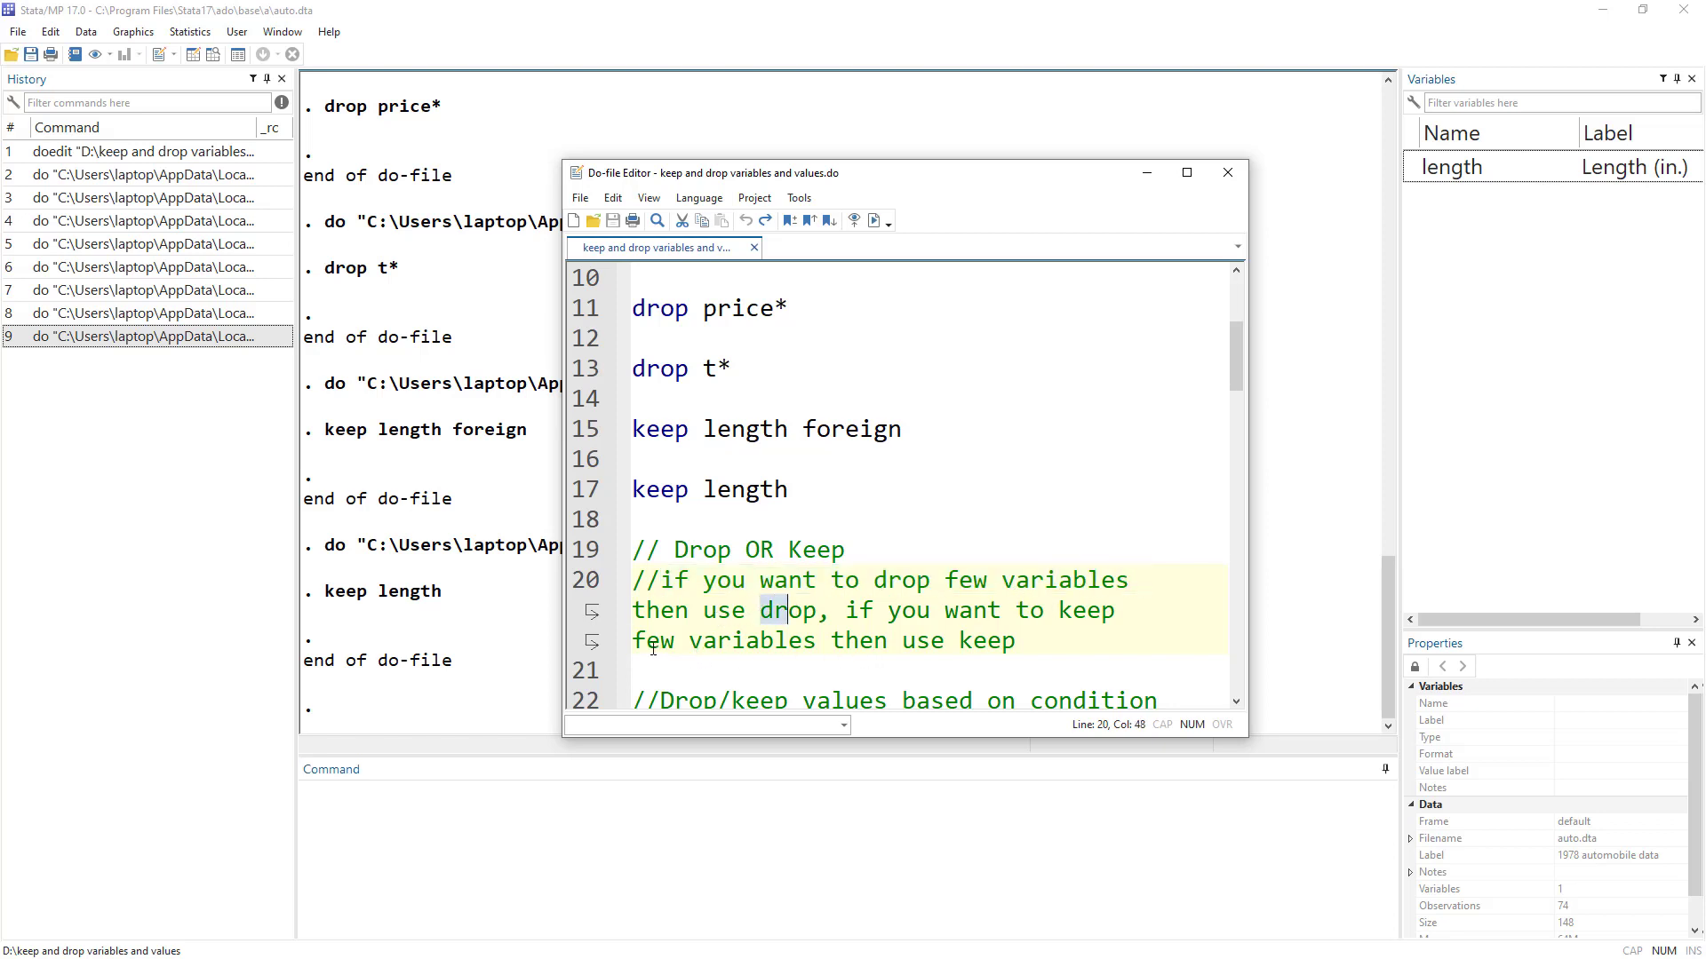
{"action": "scroll", "coordinate": [803, 480], "scroll_direction": "up", "scroll_amount": 3}
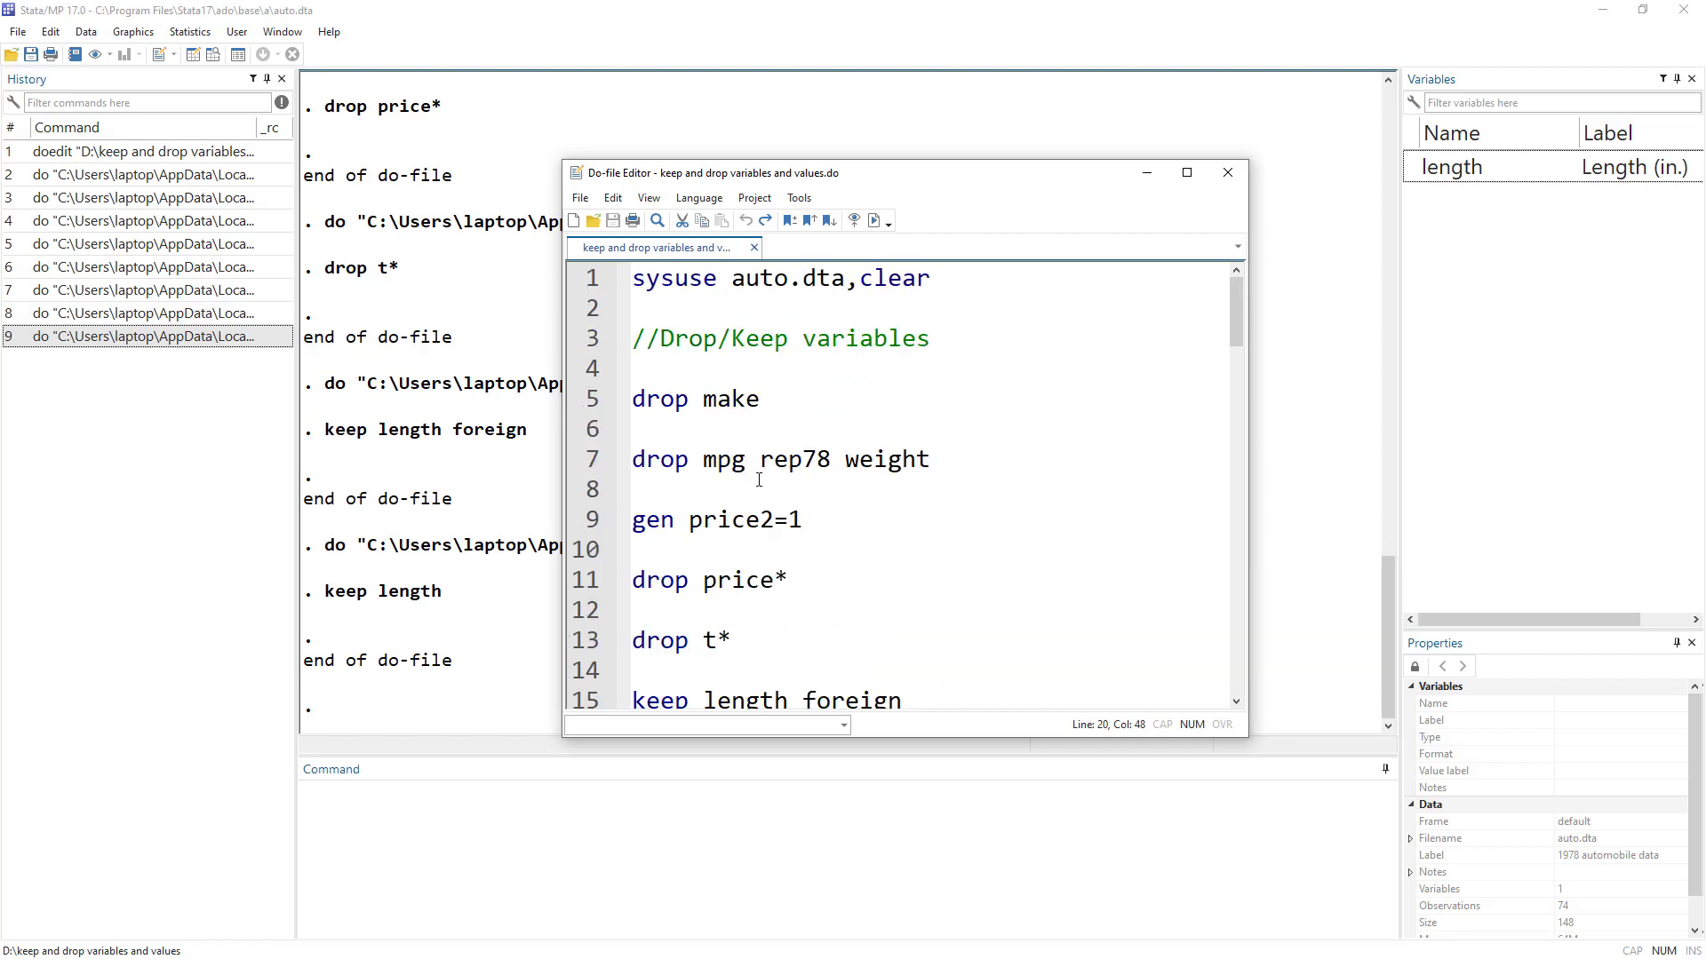
{"action": "left_click_drag", "start_coordinate": [935, 458], "coordinate": [704, 458]}
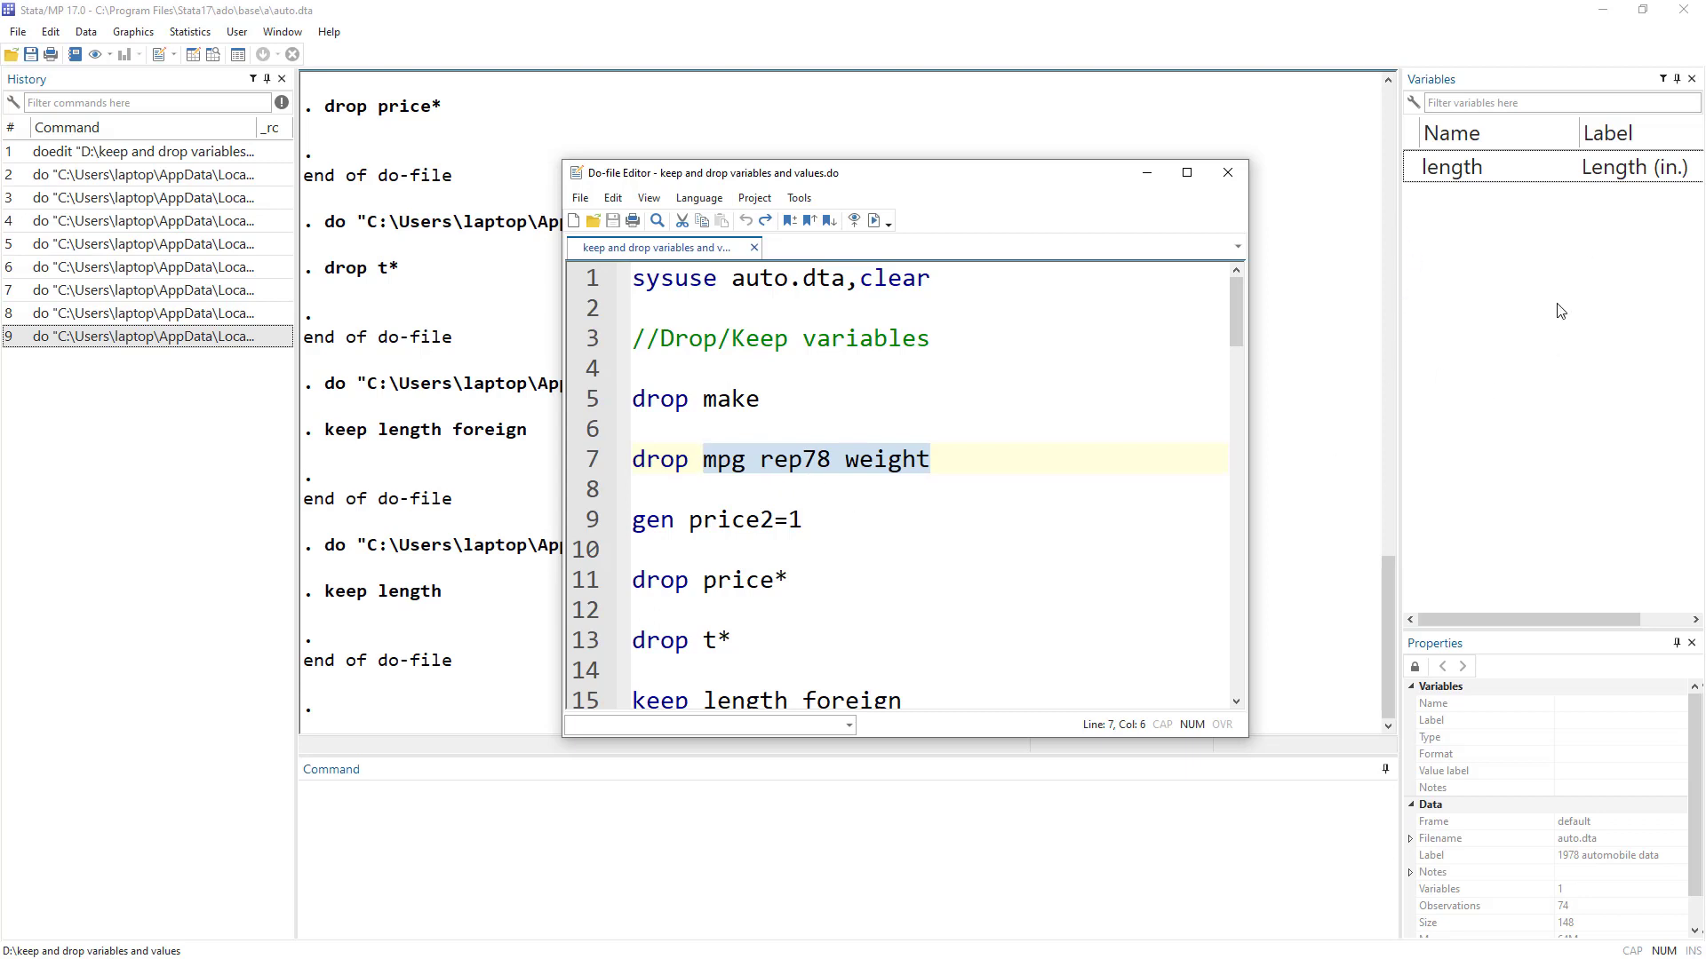
{"action": "left_click", "coordinate": [969, 466]}
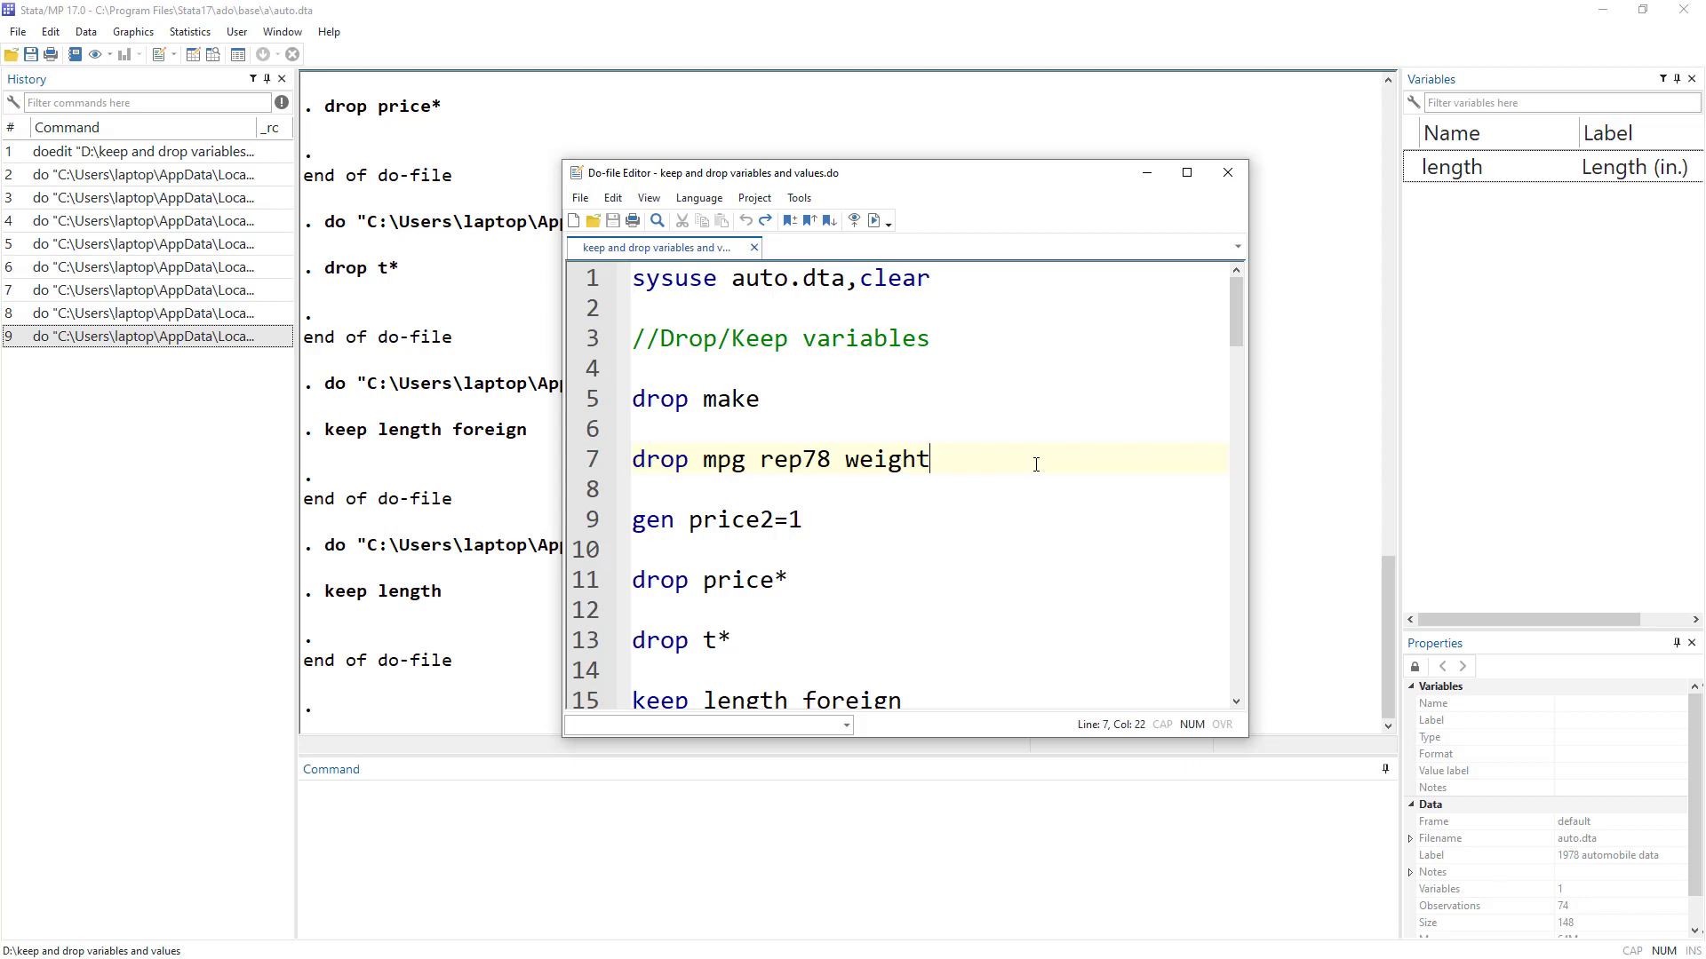
{"action": "scroll", "coordinate": [699, 465], "scroll_direction": "down", "scroll_amount": 2}
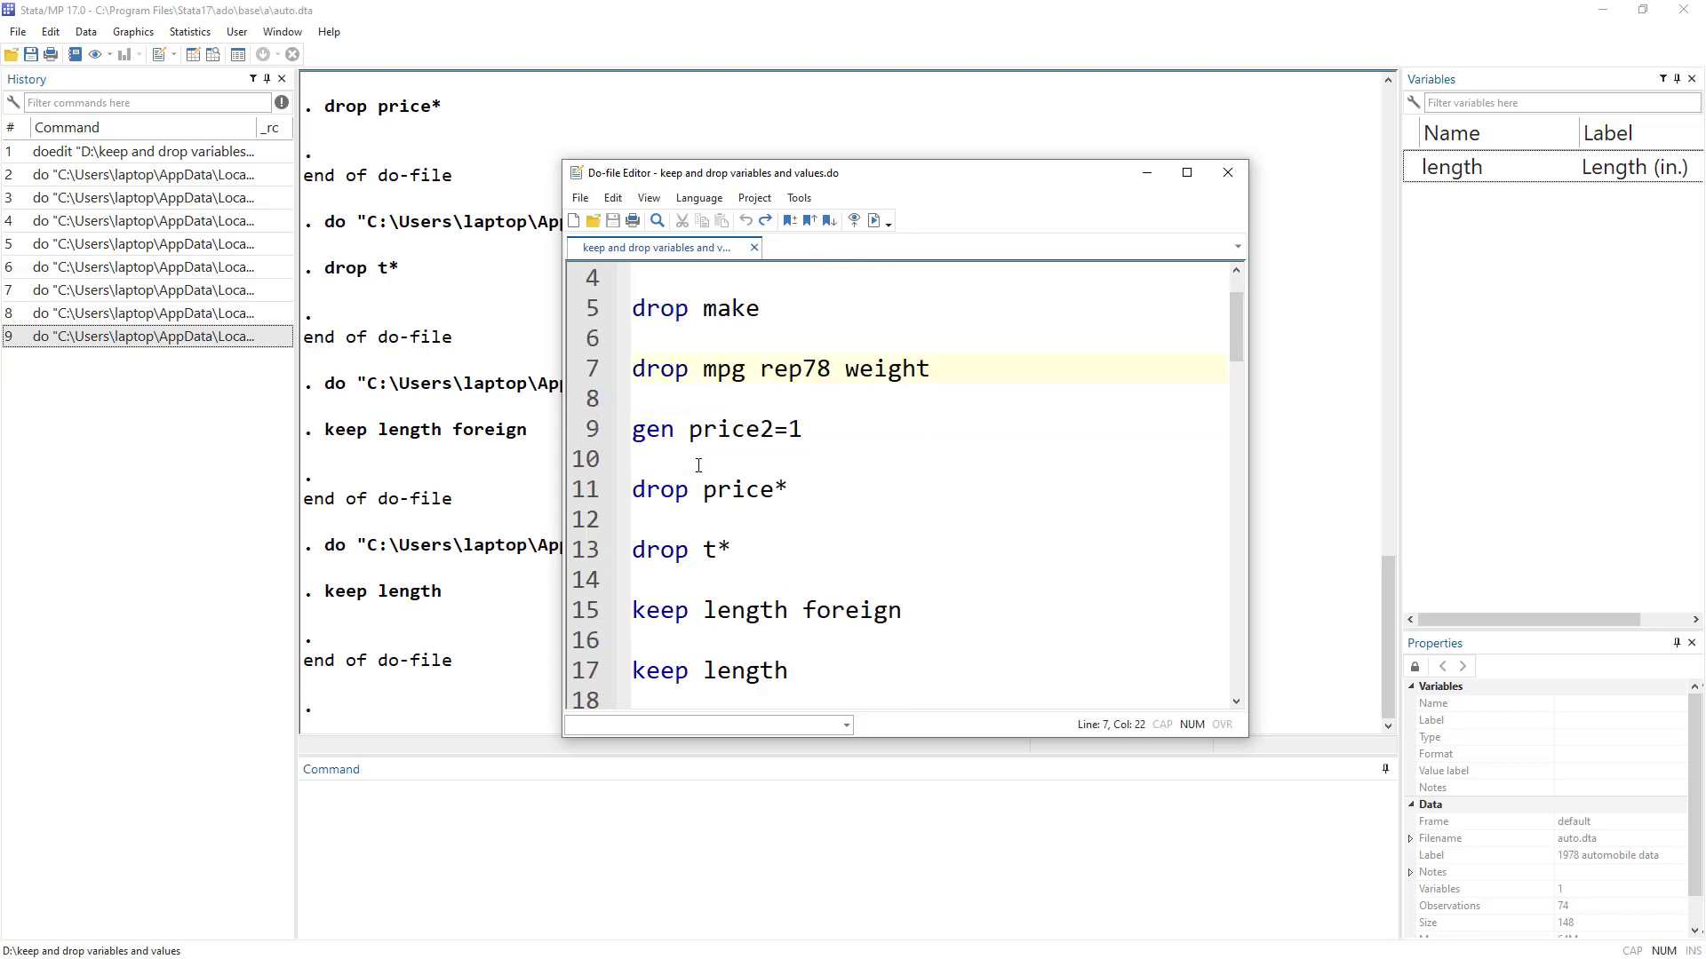
{"action": "double_click", "coordinate": [655, 524]}
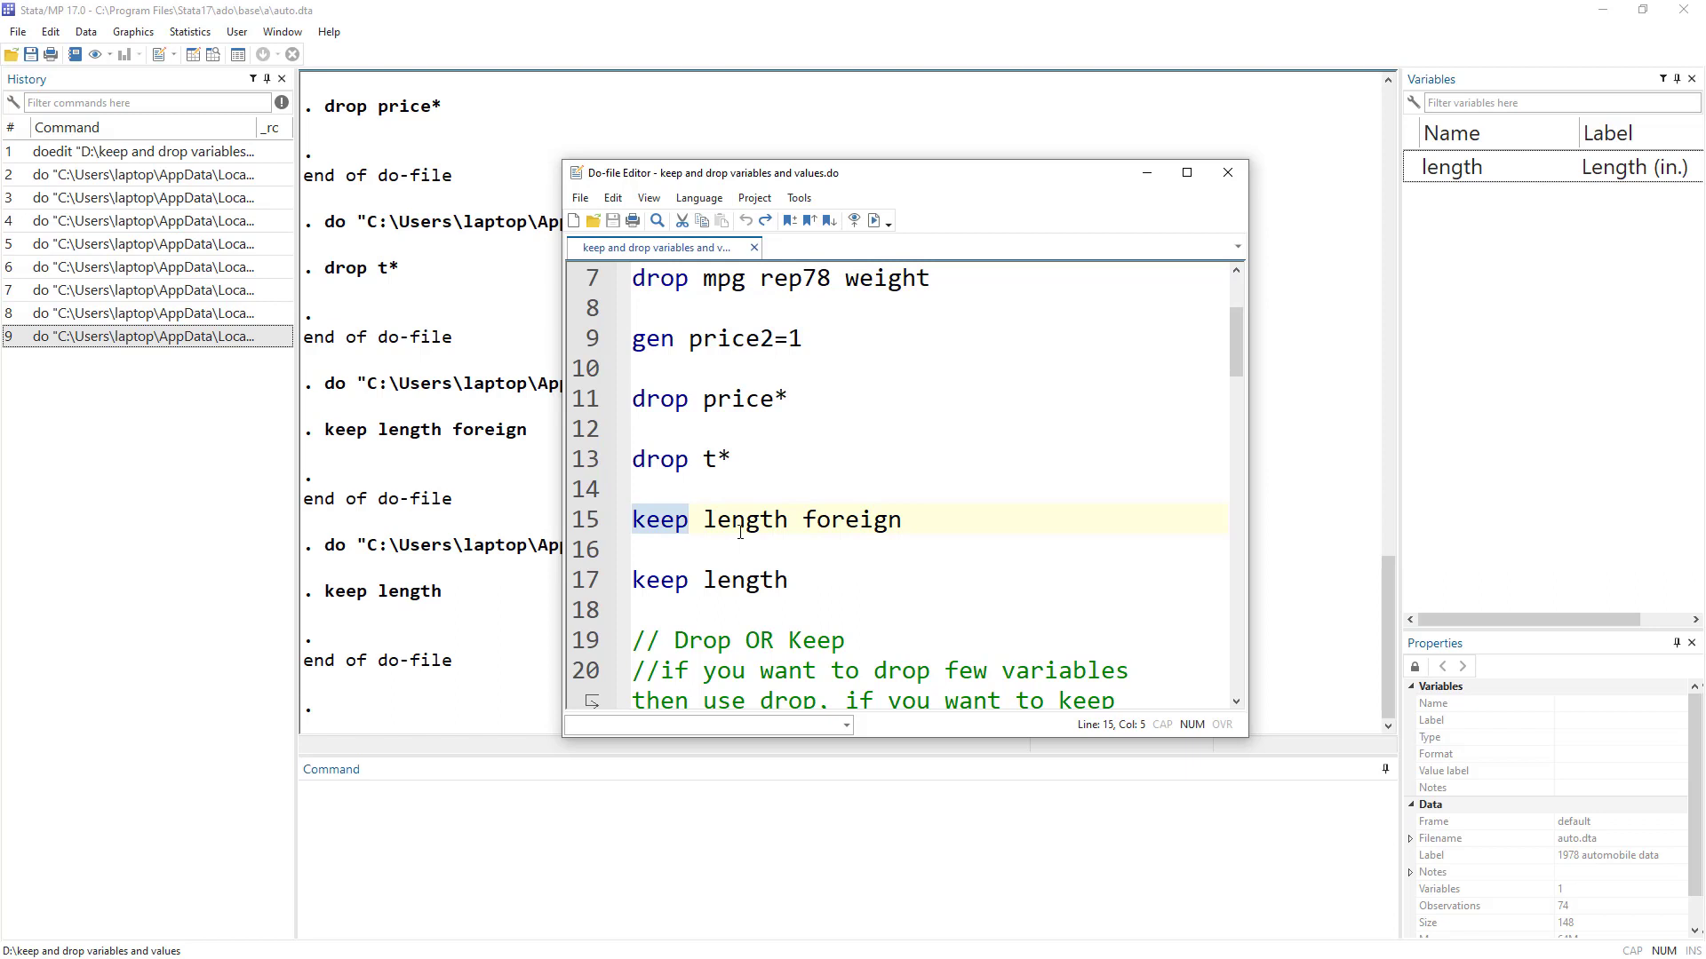
{"action": "scroll", "coordinate": [729, 485], "scroll_direction": "up", "scroll_amount": 2}
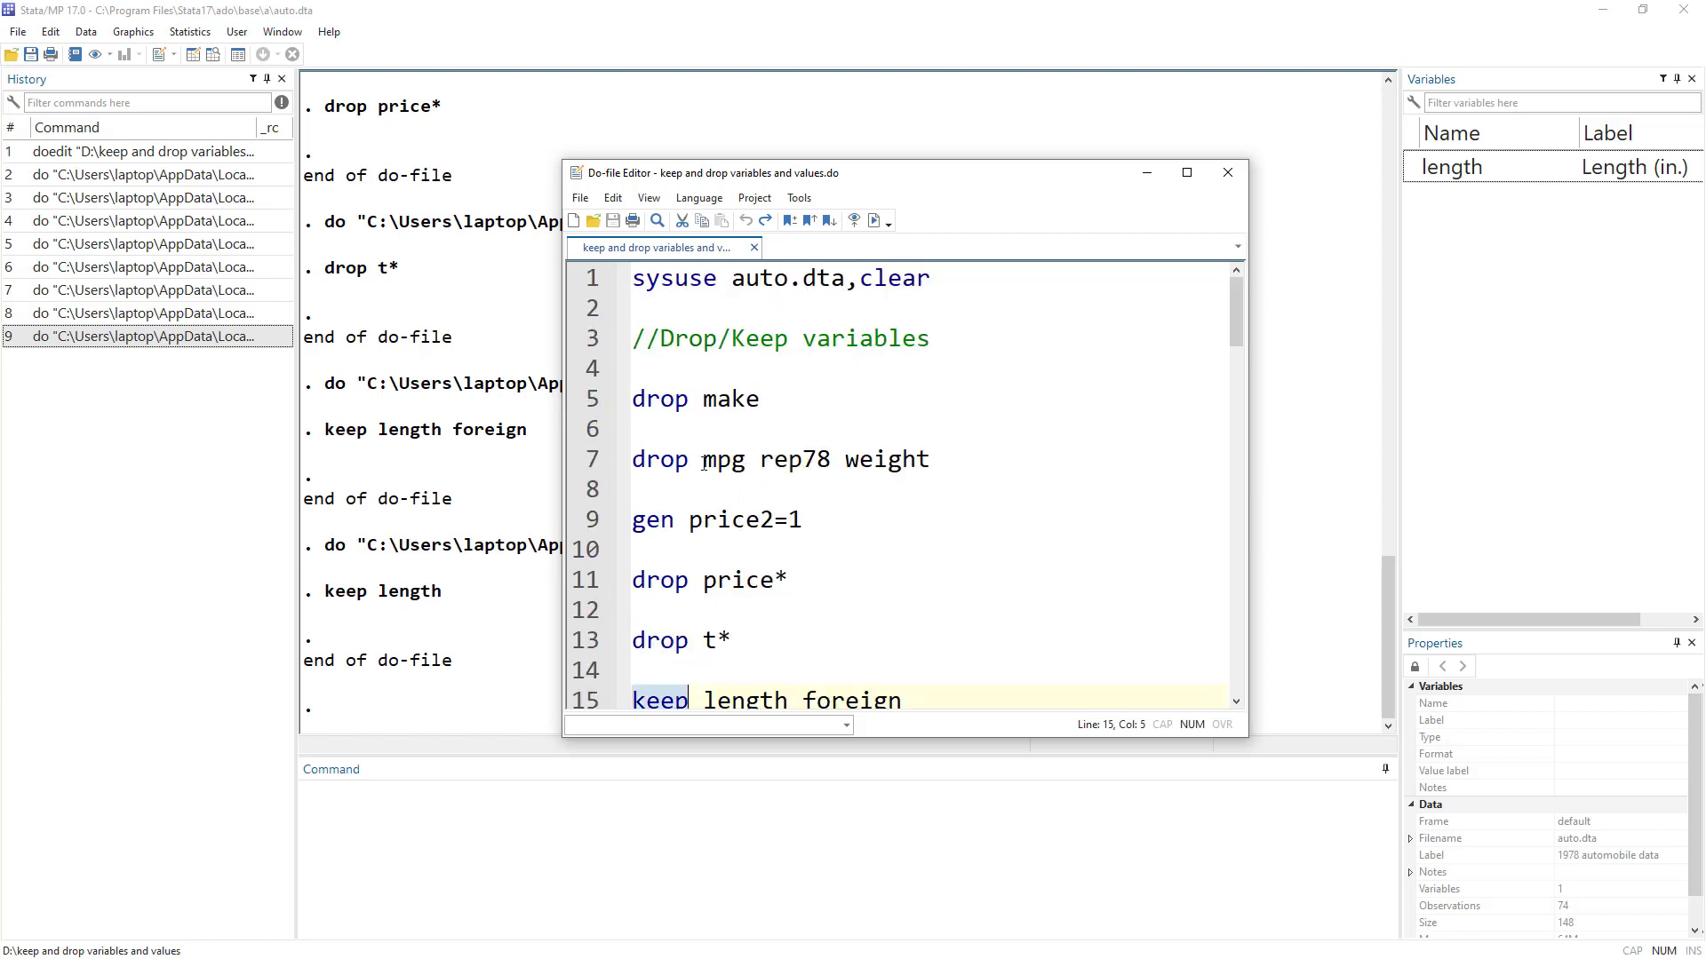
{"action": "left_click_drag", "start_coordinate": [704, 464], "coordinate": [940, 463]}
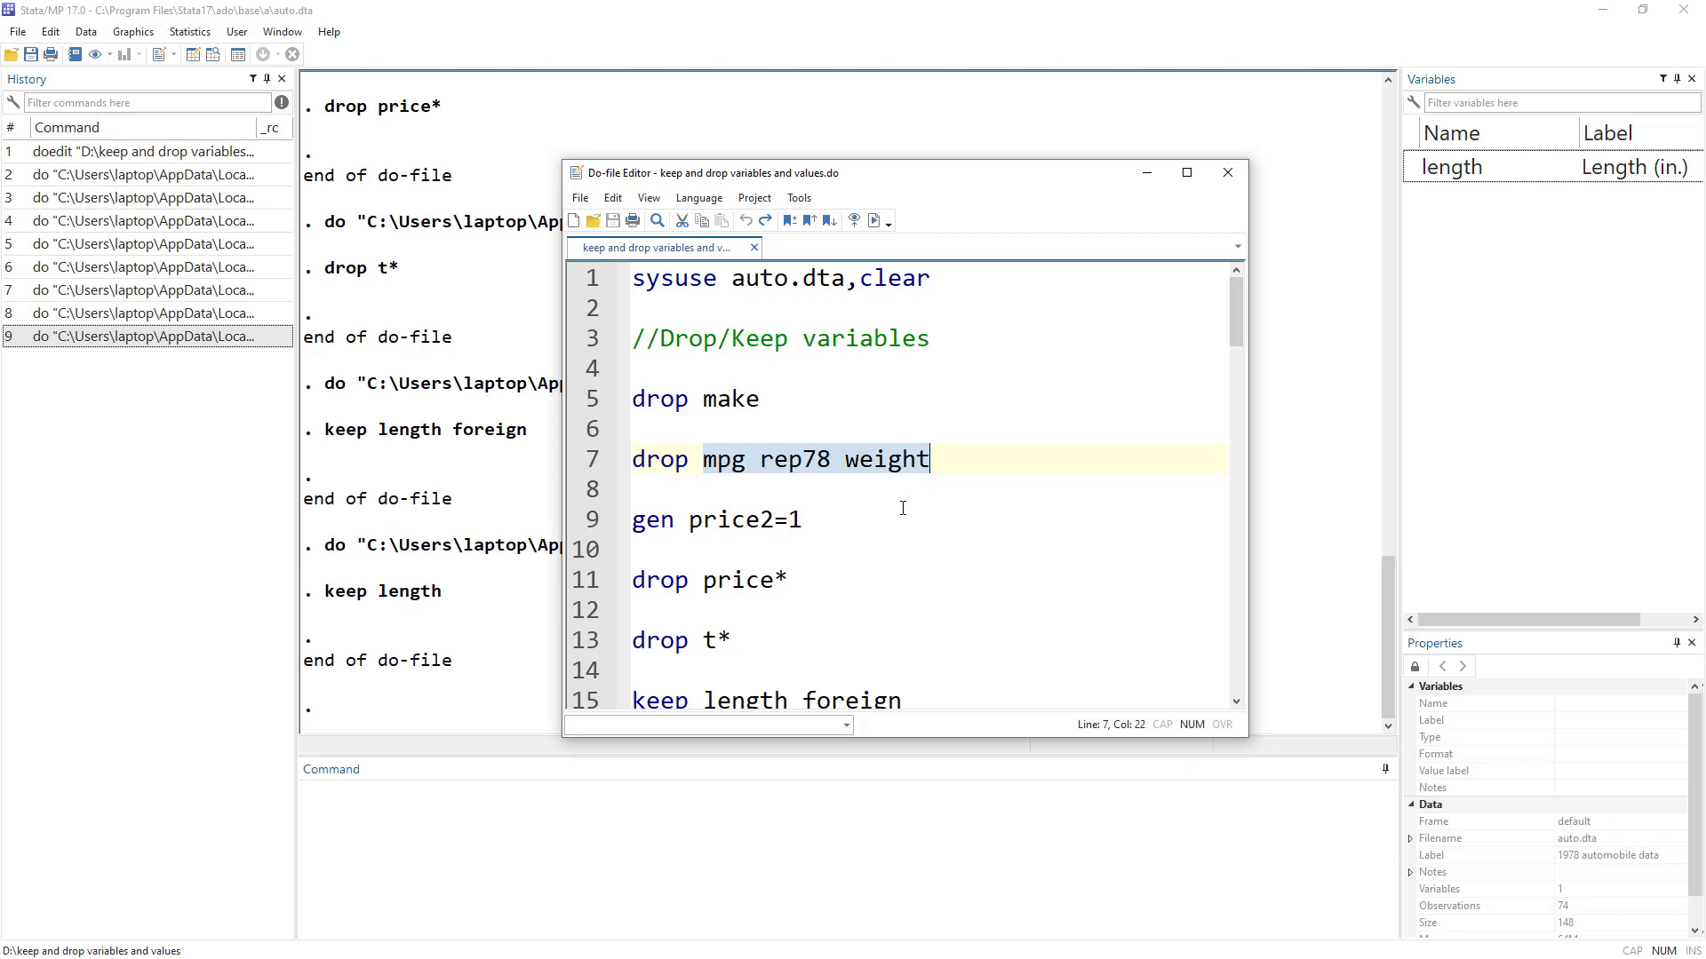
{"action": "double_click", "coordinate": [670, 469]}
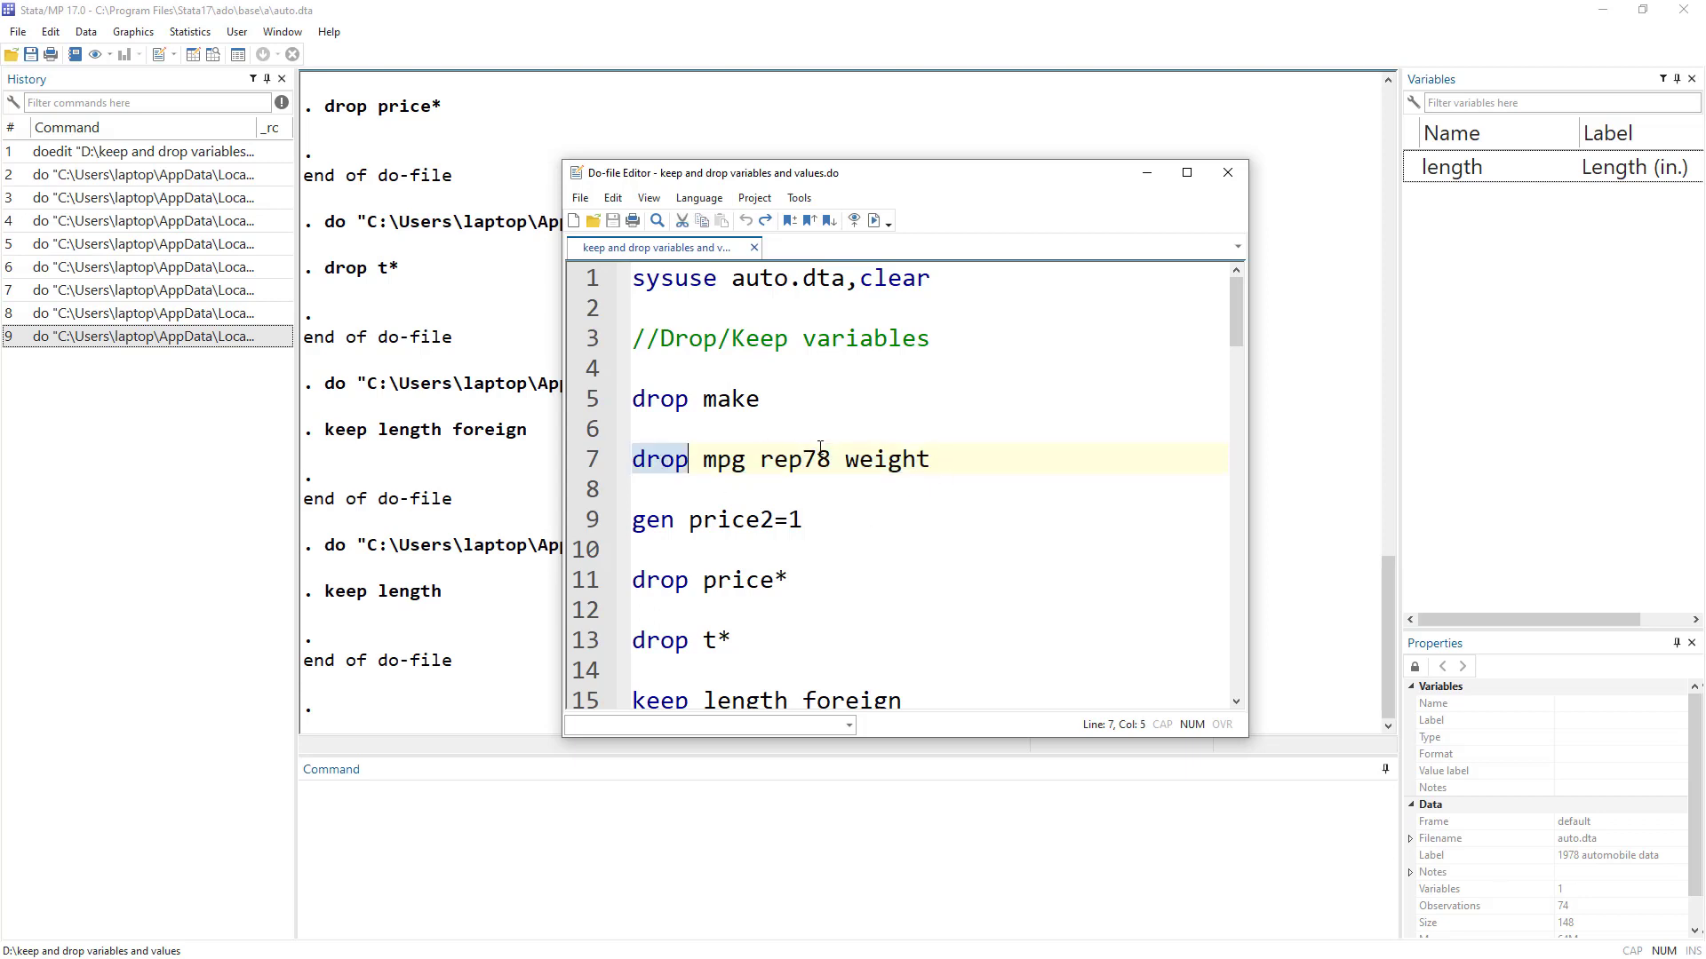
{"action": "left_click_drag", "start_coordinate": [703, 465], "coordinate": [930, 464]}
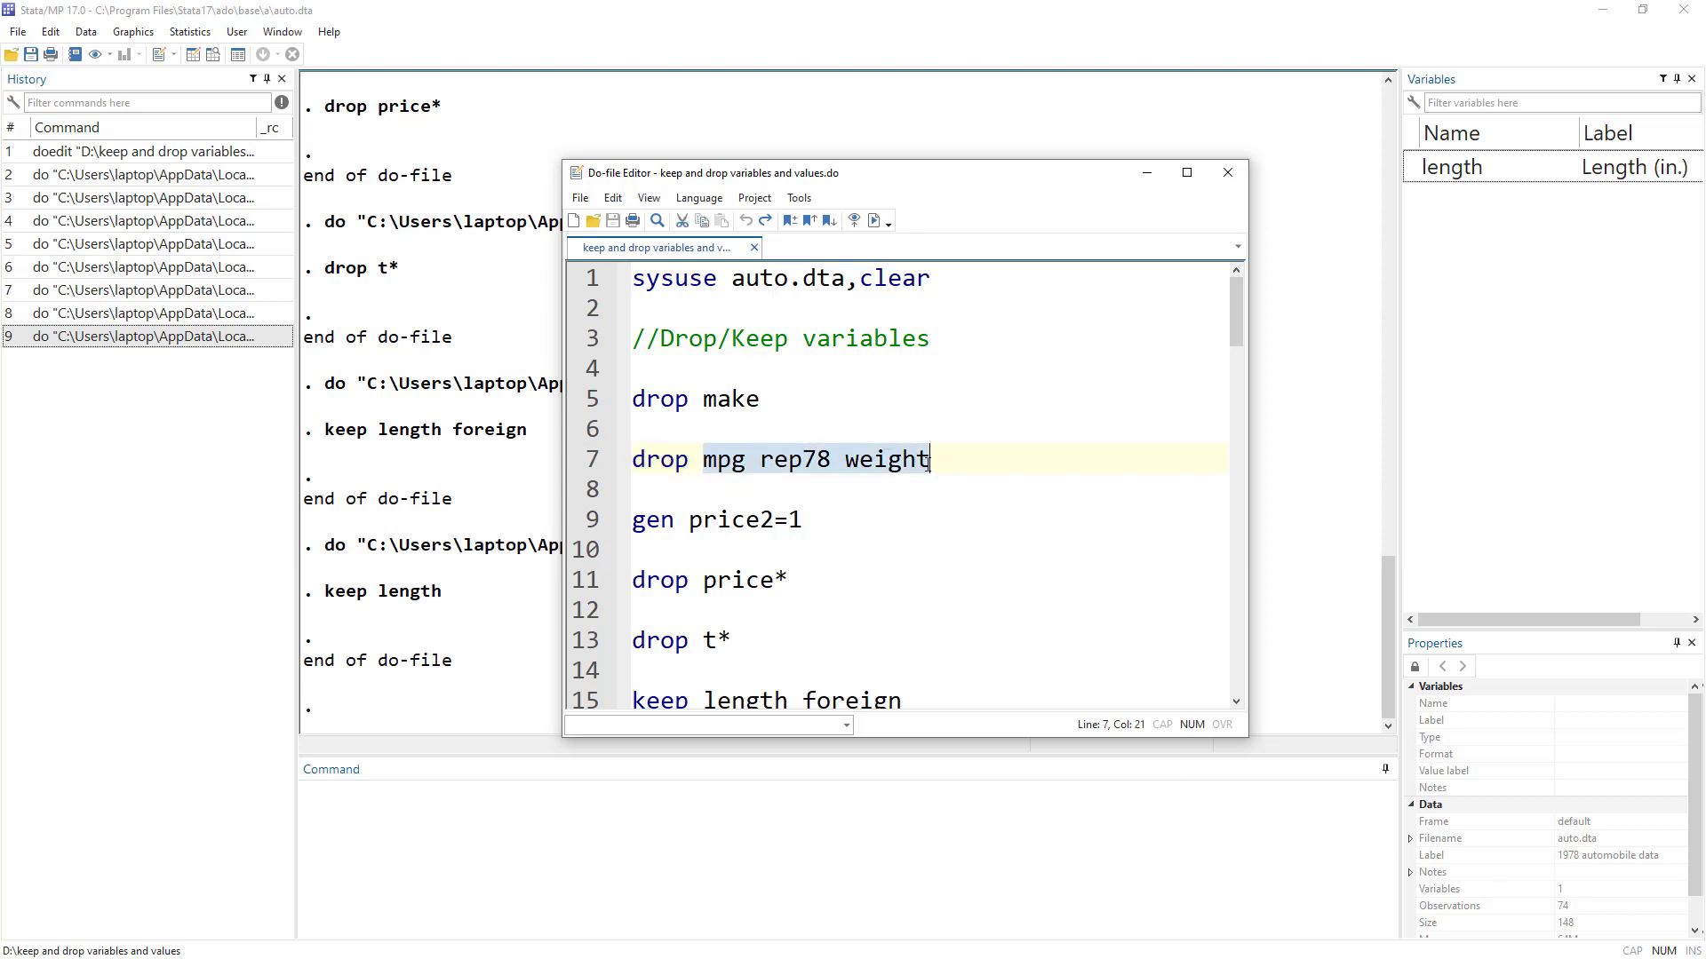
{"action": "scroll", "coordinate": [718, 641], "scroll_direction": "down", "scroll_amount": 1}
{"action": "left_click", "coordinate": [662, 613]}
{"action": "double_click", "coordinate": [677, 613]}
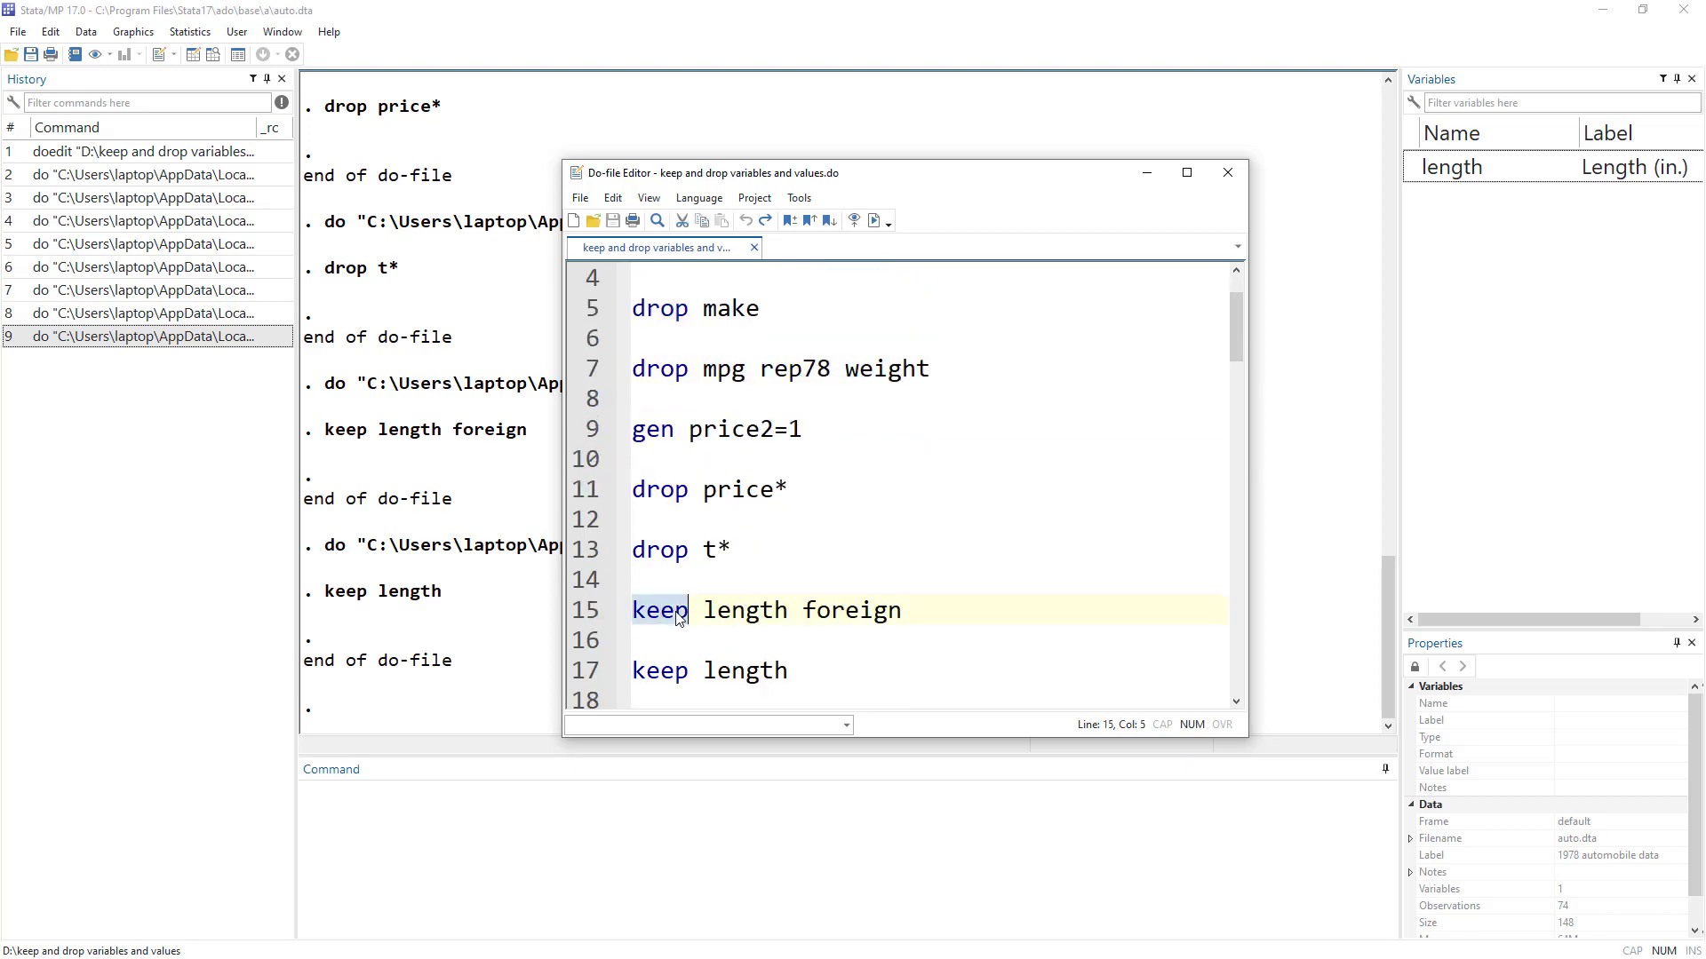
Reload the auto dataset by running only the line sysuse auto.dta,clear beneath the comment about dropping or keeping values based on condition
{"action": "scroll", "coordinate": [679, 616], "scroll_direction": "down", "scroll_amount": 4}
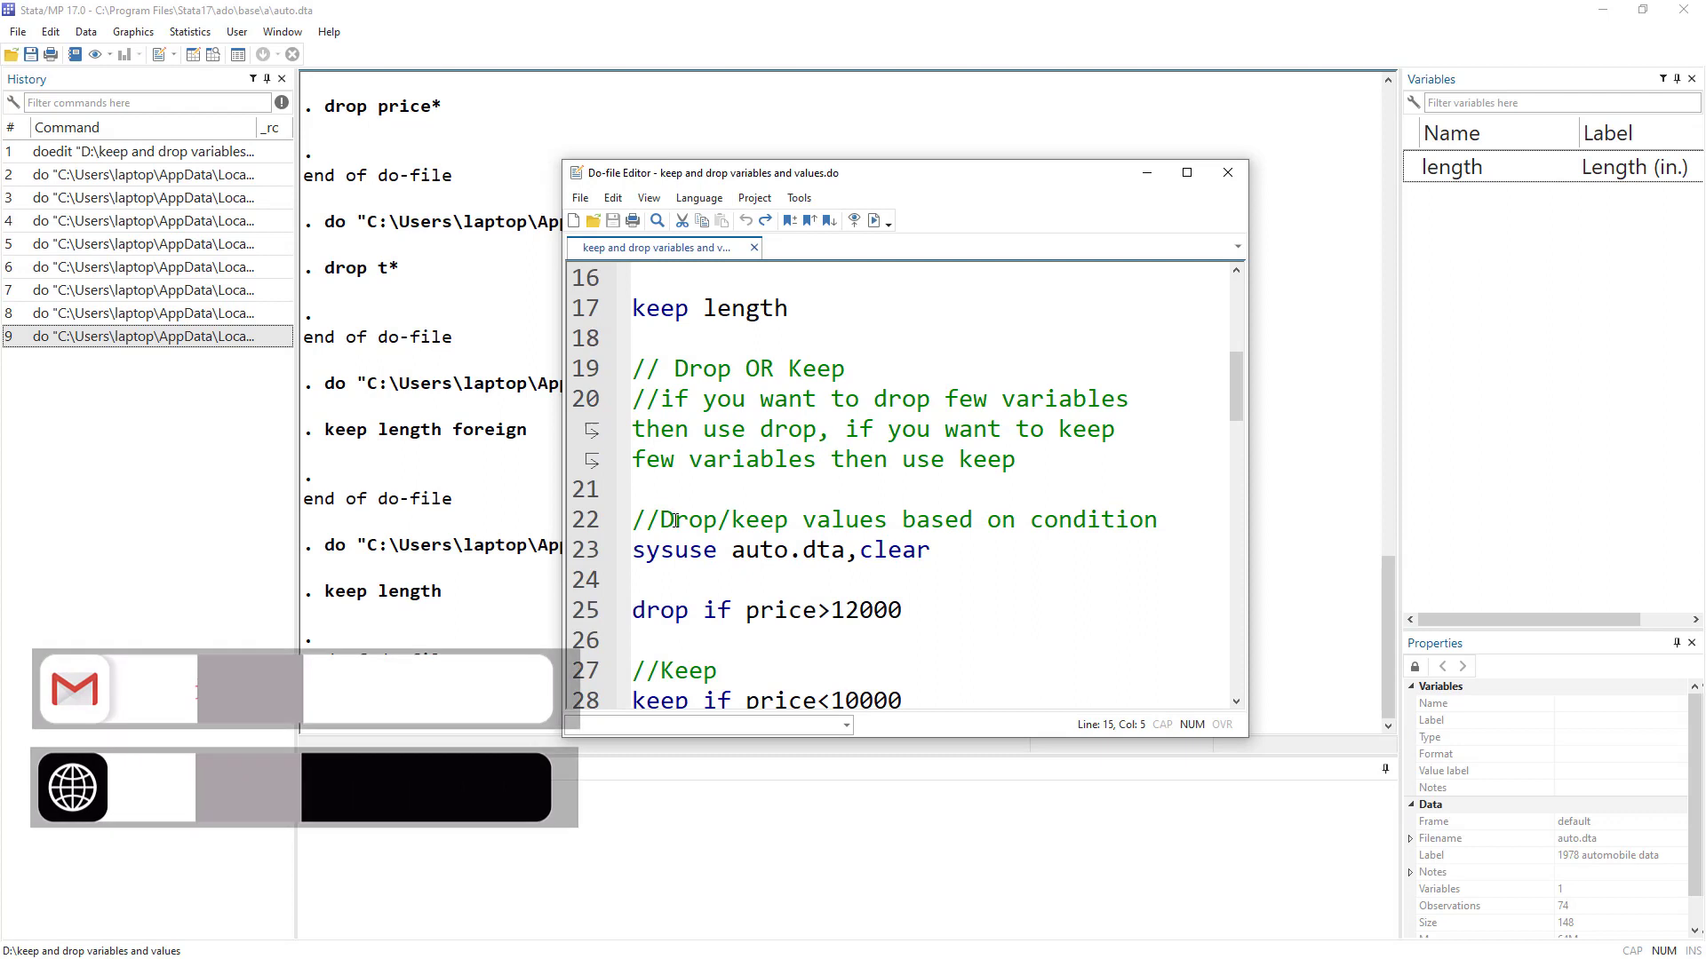
{"action": "double_click", "coordinate": [702, 519]}
{"action": "double_click", "coordinate": [759, 520]}
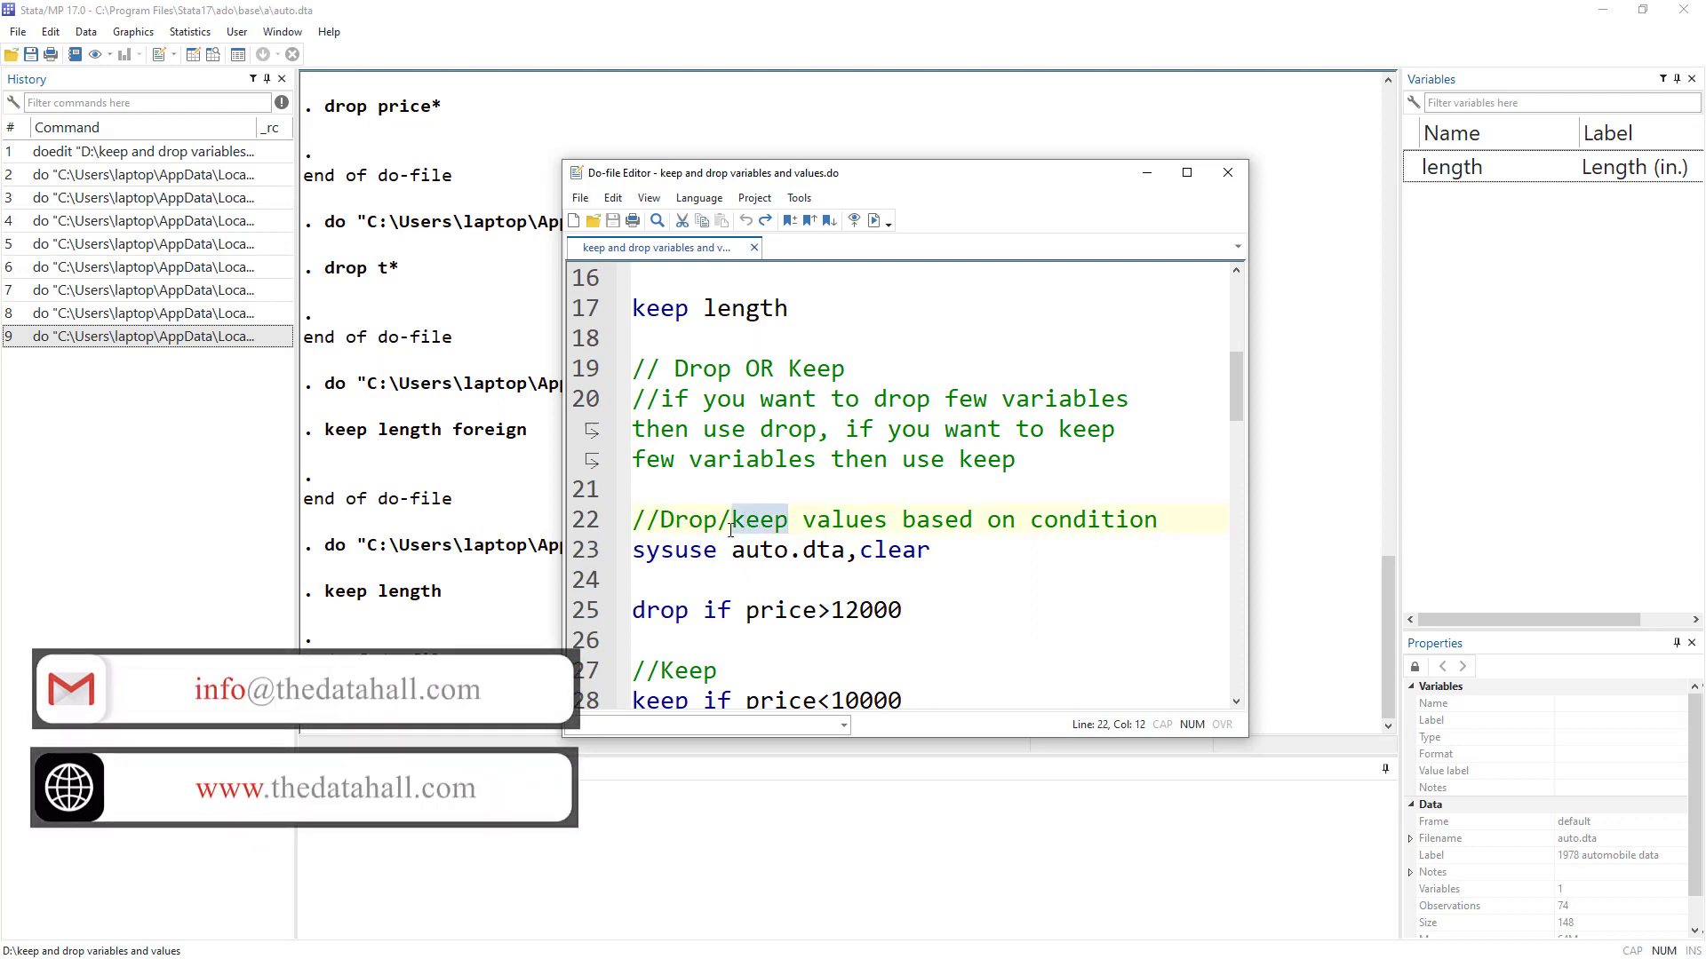
{"action": "left_click_drag", "start_coordinate": [803, 520], "coordinate": [903, 526]}
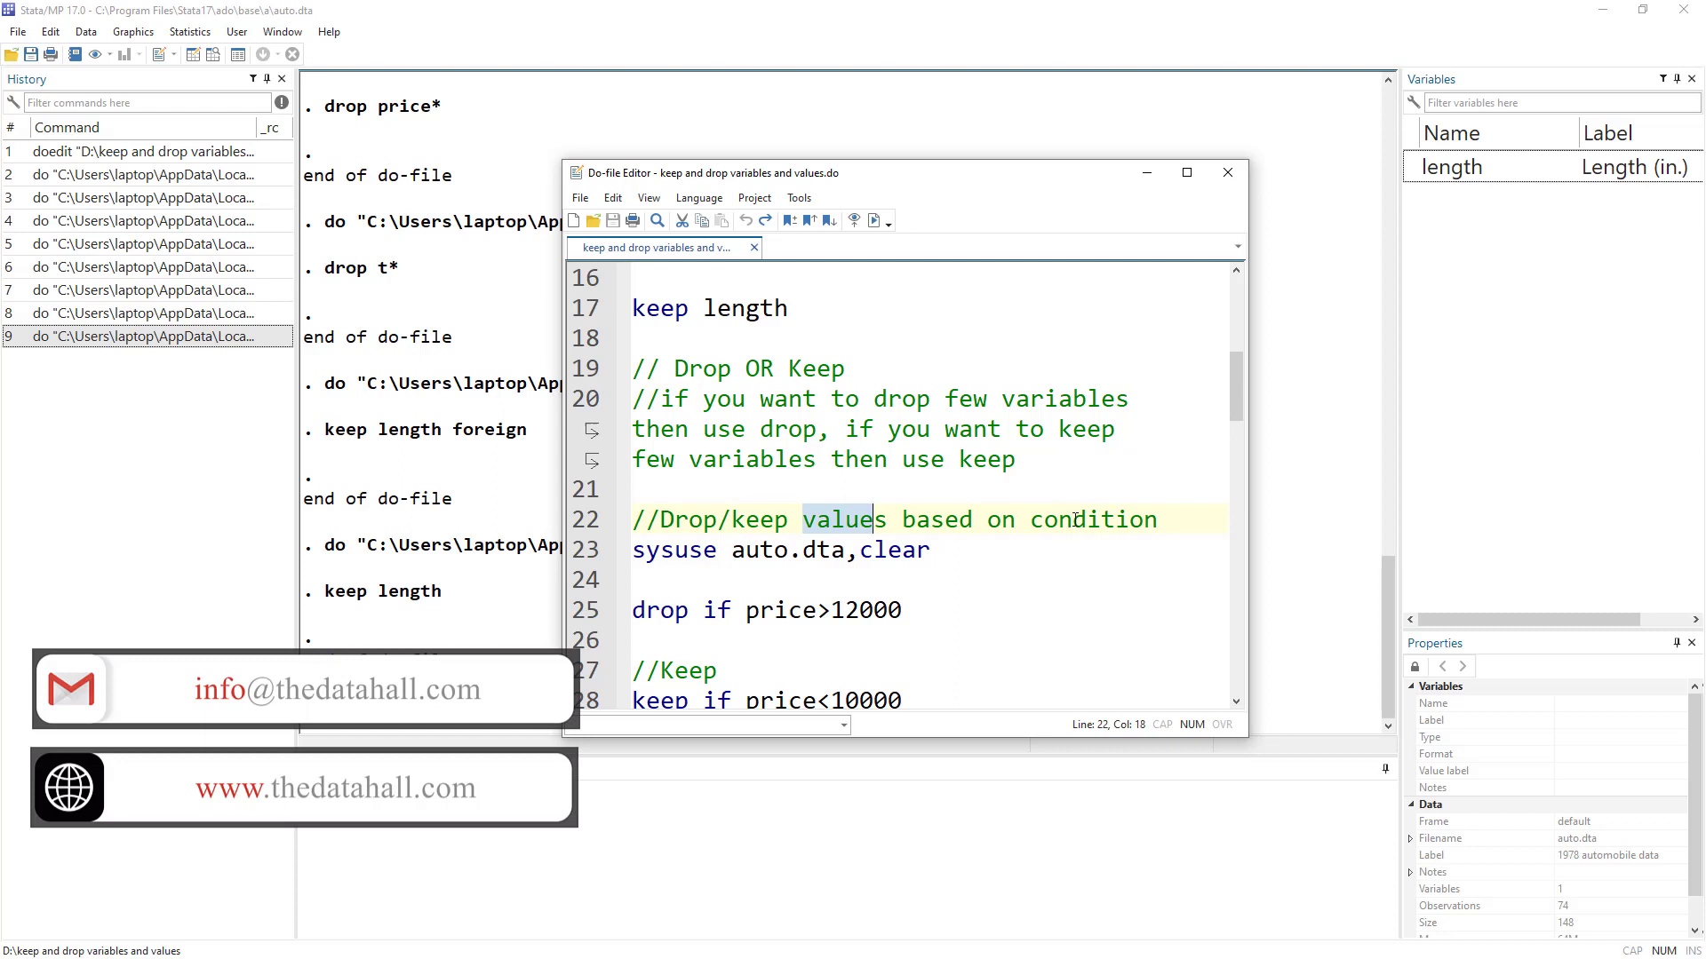
{"action": "triple_click", "coordinate": [788, 551]}
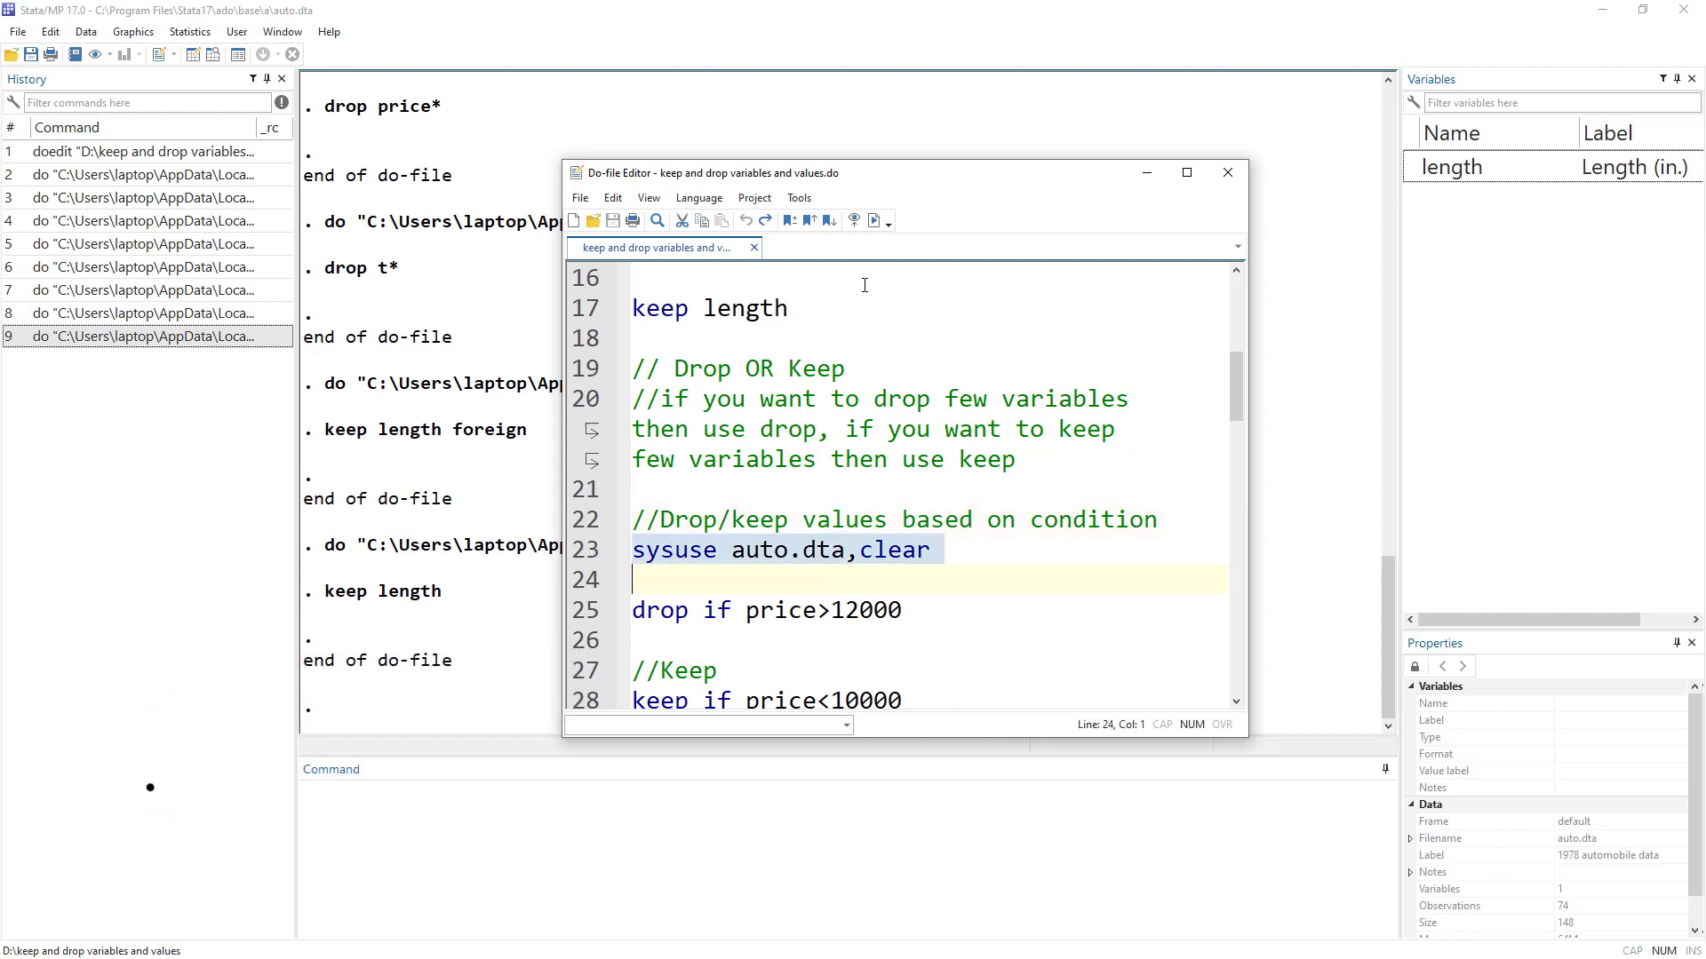
{"action": "left_click", "coordinate": [873, 221]}
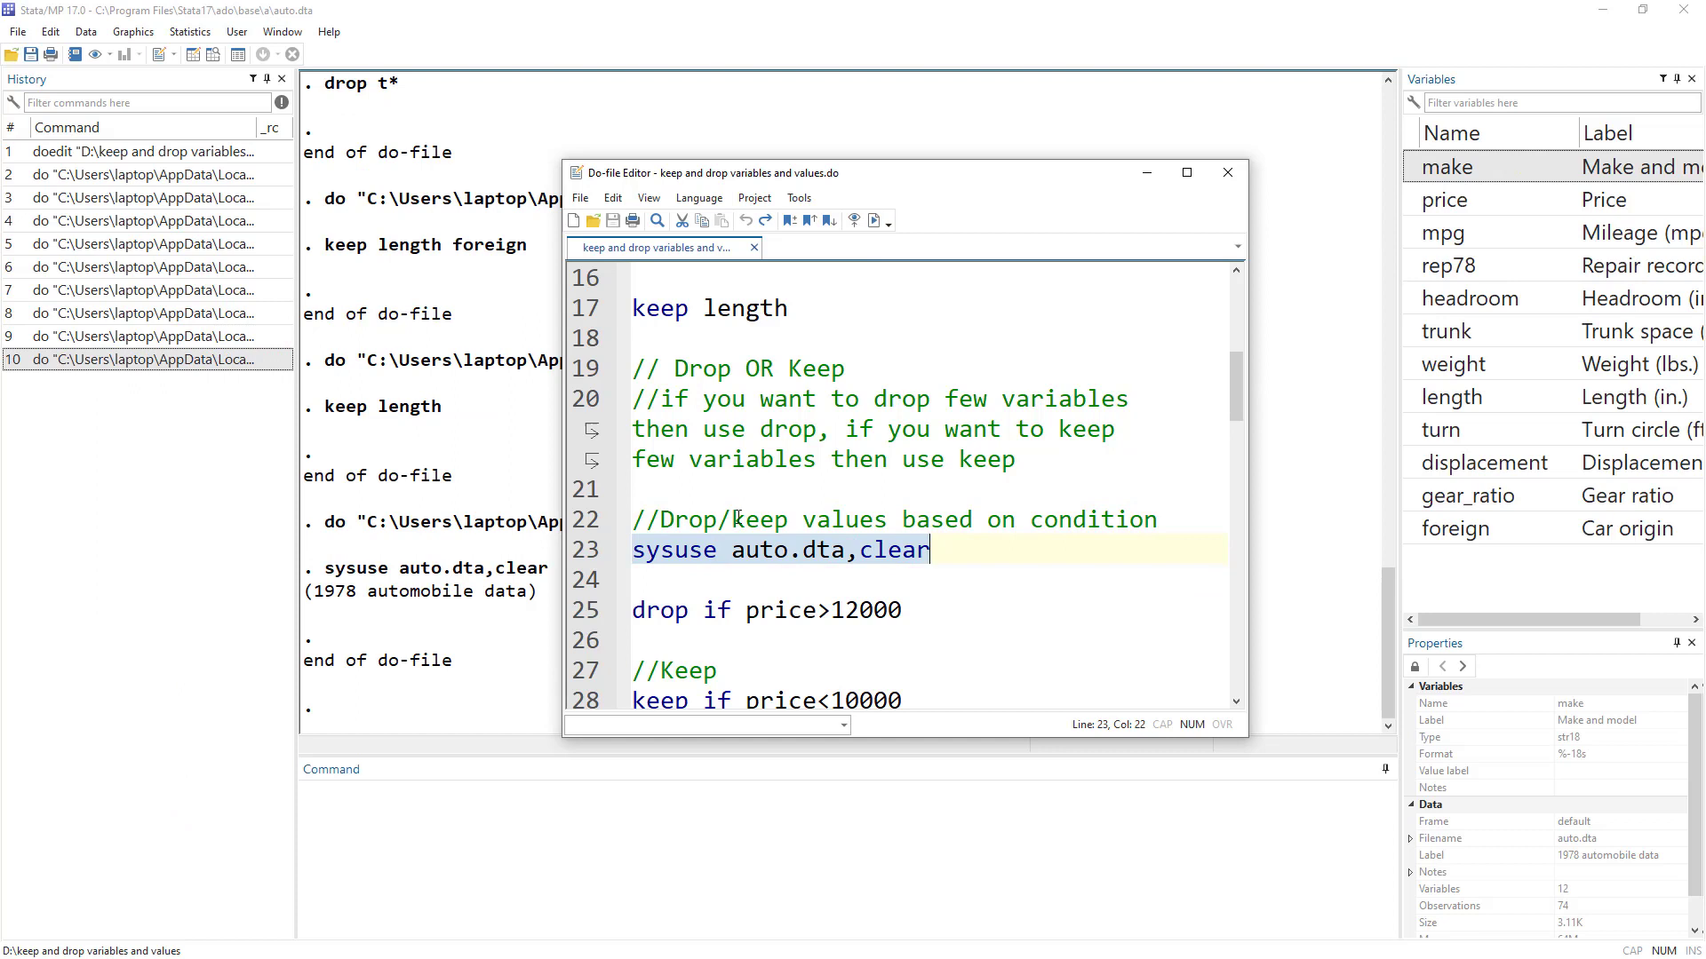
Examine the command, variable and threshold in the do-file line drop if price>12000
{"action": "scroll", "coordinate": [755, 524], "scroll_direction": "down", "scroll_amount": 1}
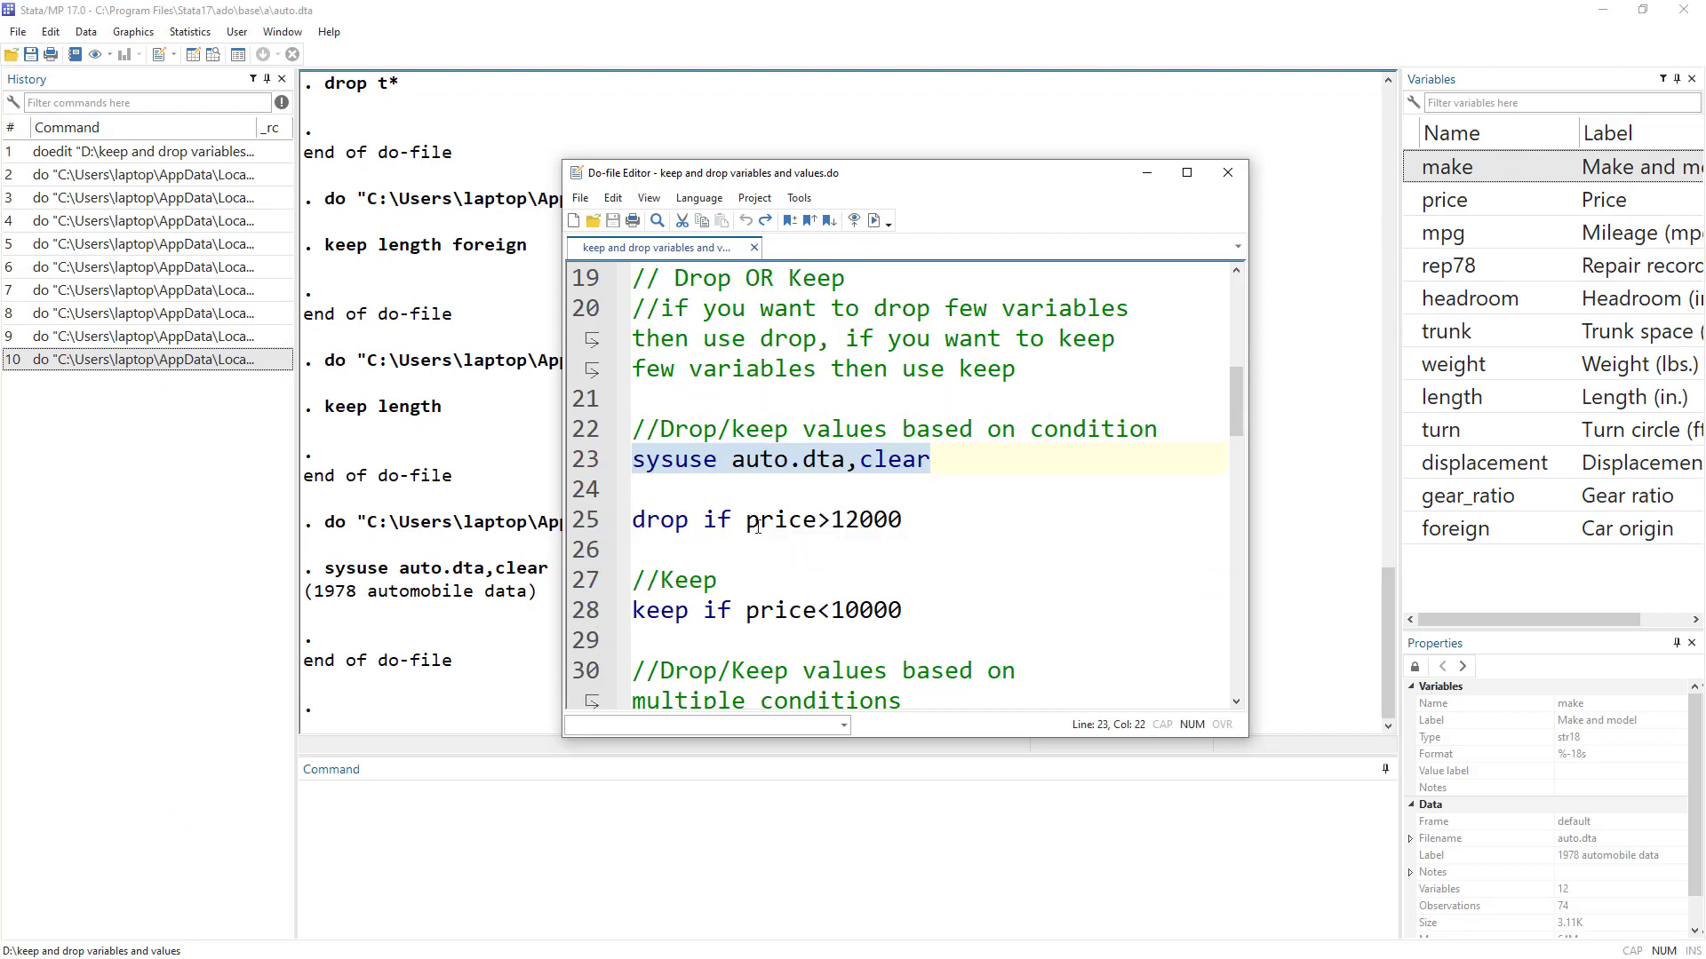
{"action": "double_click", "coordinate": [683, 529]}
{"action": "double_click", "coordinate": [716, 524]}
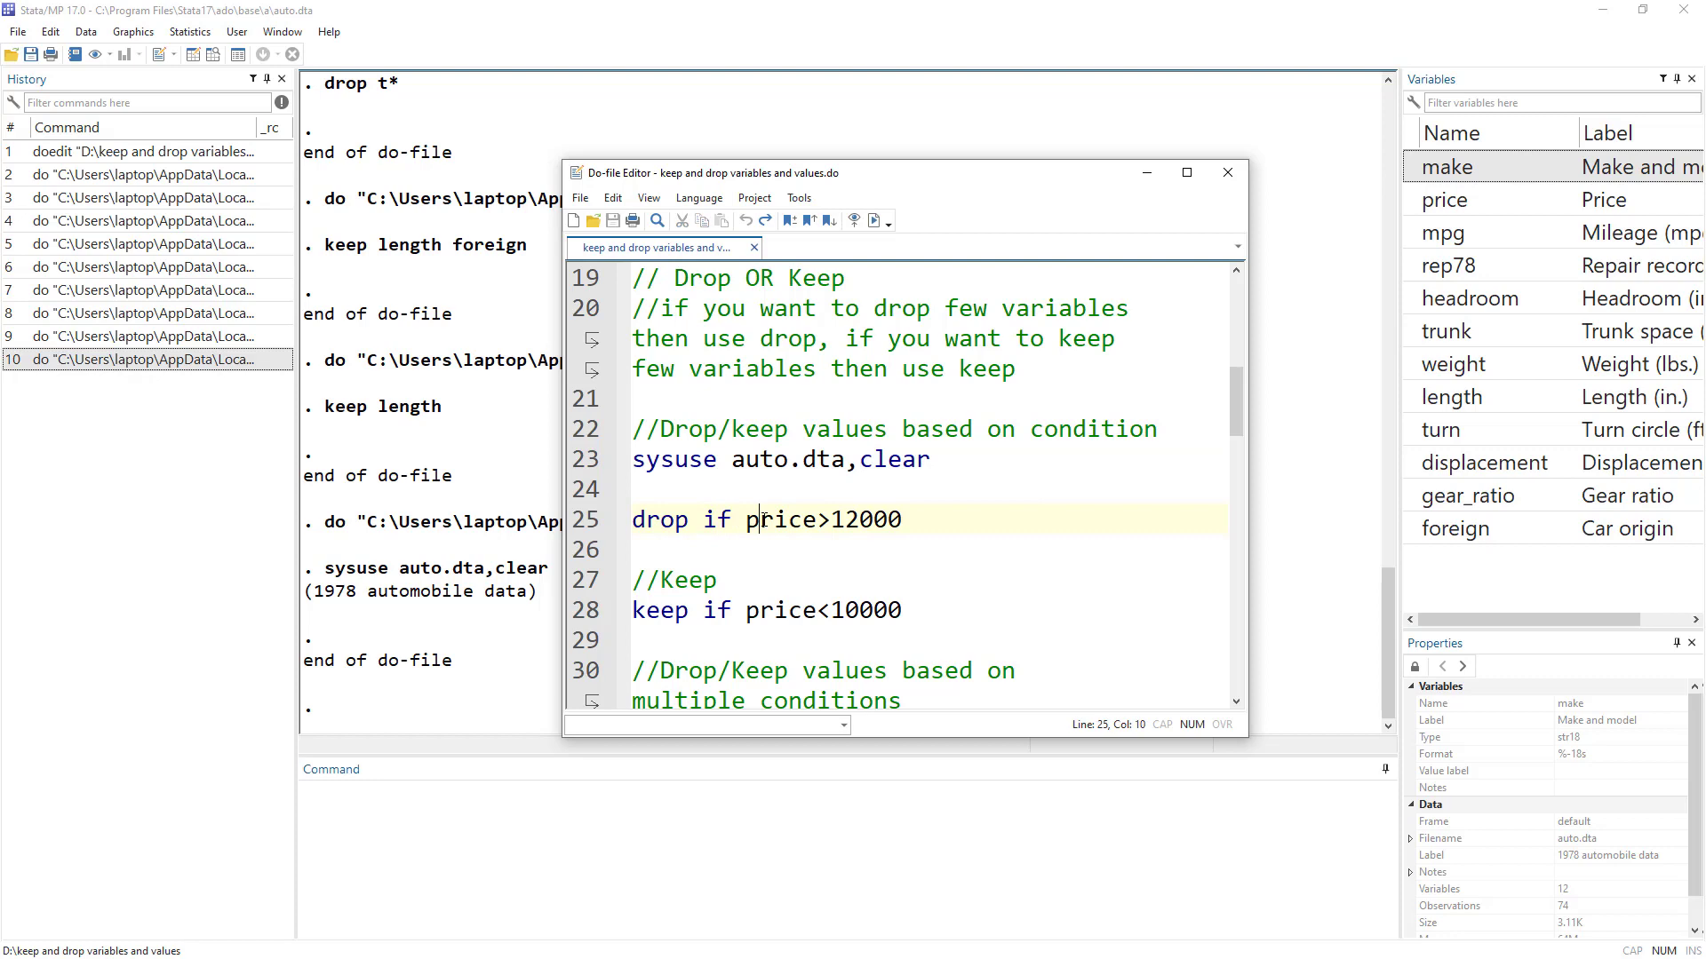
{"action": "double_click", "coordinate": [773, 520]}
{"action": "left_click", "coordinate": [824, 519]}
{"action": "double_click", "coordinate": [851, 519]}
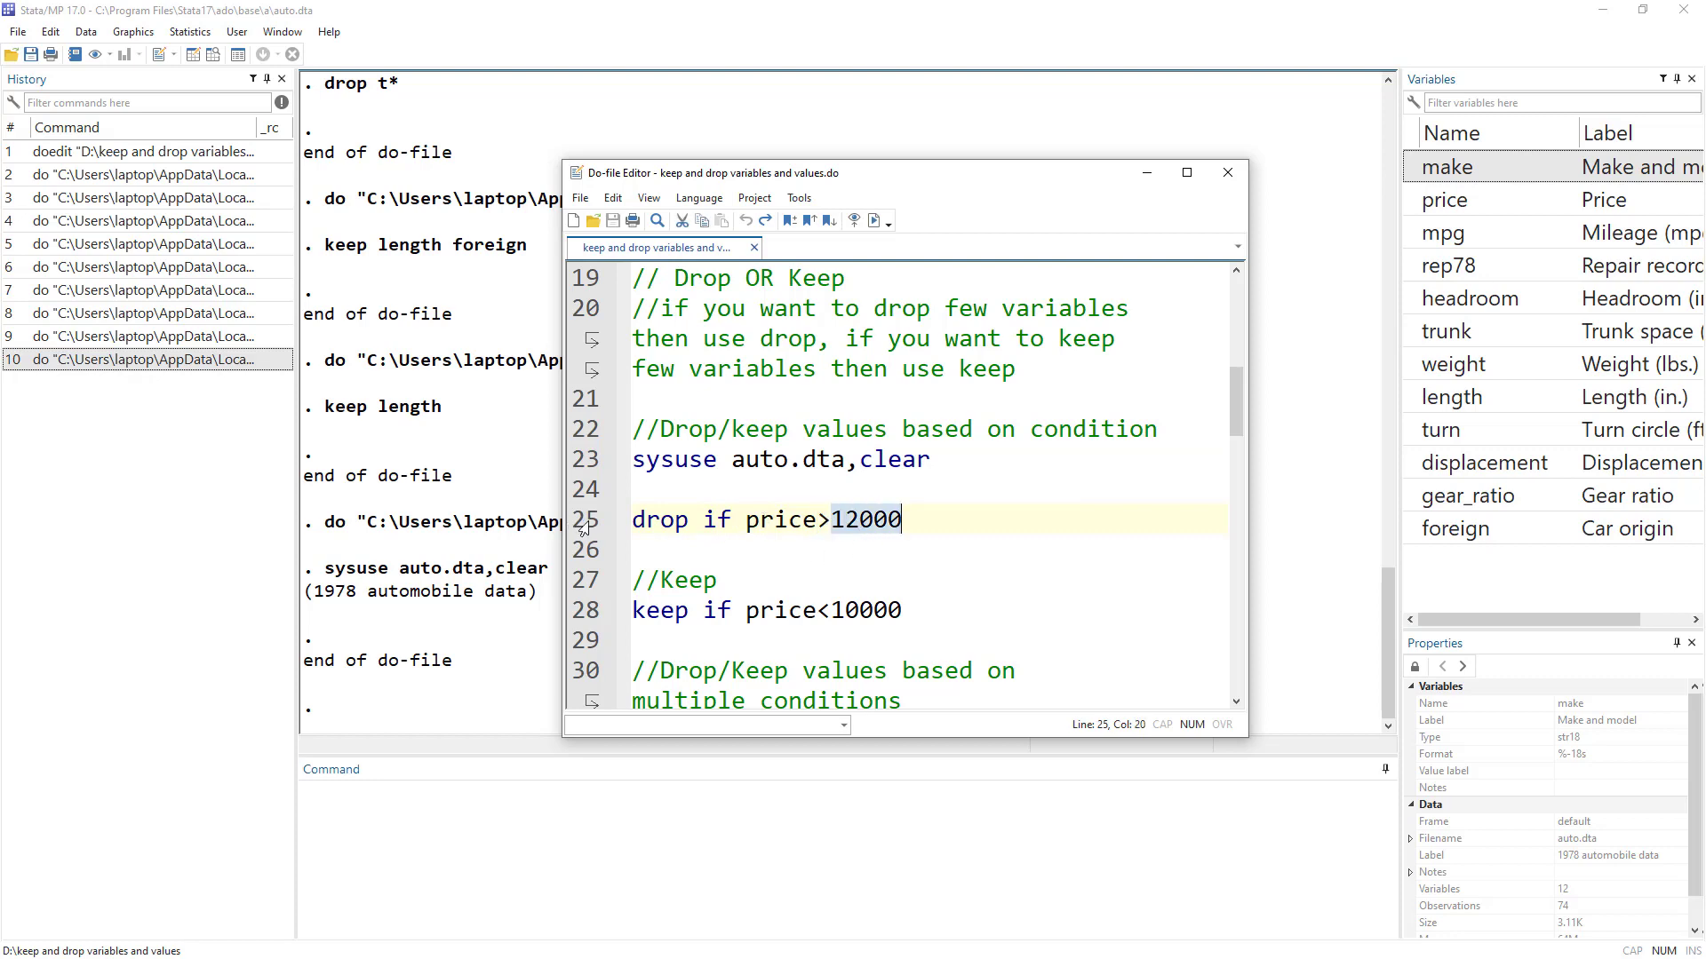
Open the reloaded auto dataset in the Data Editor in edit mode and maximize its window
{"action": "scroll", "coordinate": [746, 347], "scroll_direction": "up", "scroll_amount": 4}
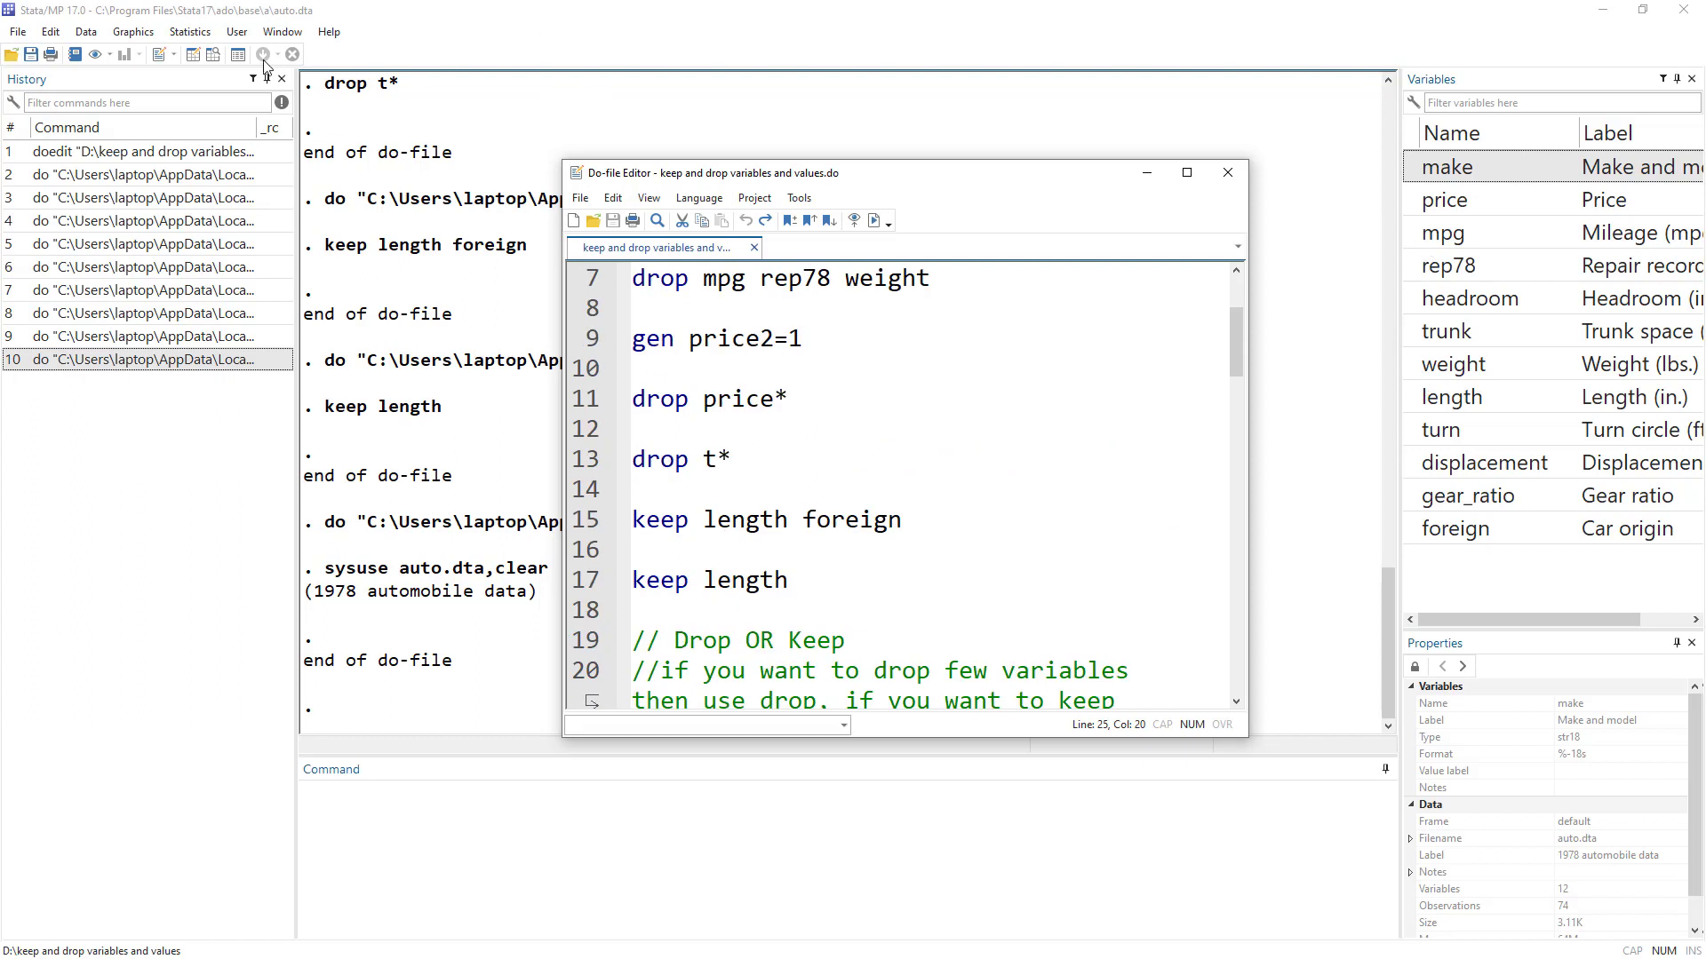
{"action": "left_click", "coordinate": [200, 63]}
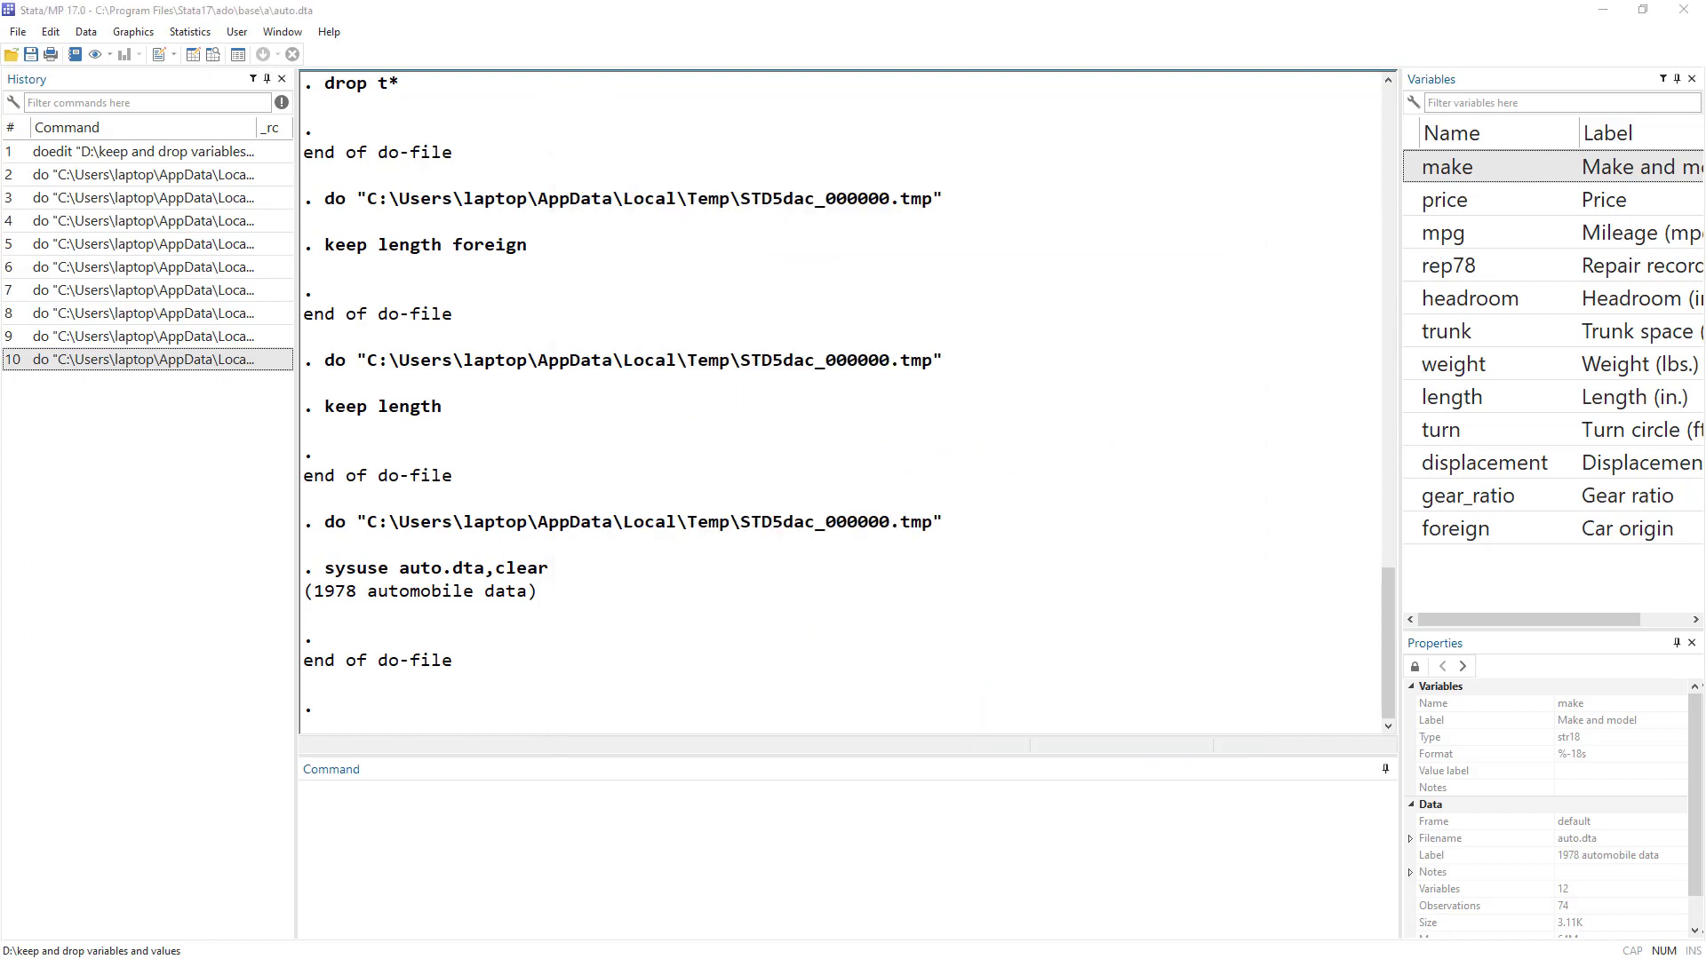
{"action": "left_click", "coordinate": [193, 54]}
{"action": "left_click_drag", "start_coordinate": [343, 335], "coordinate": [374, 11]}
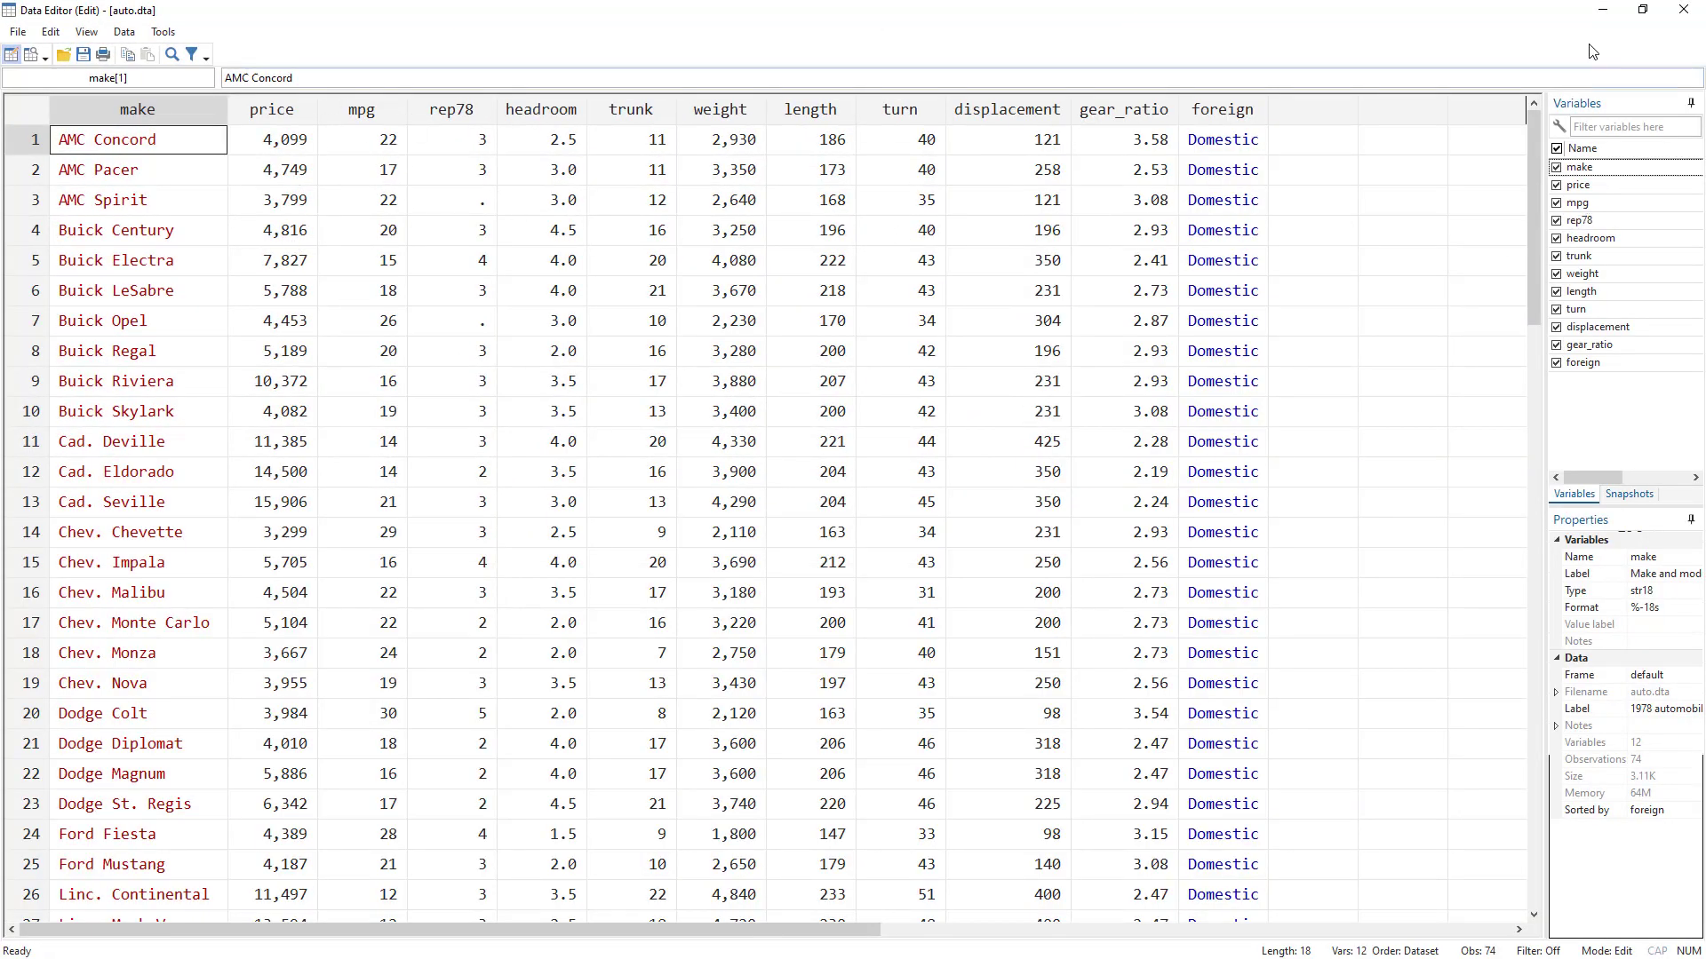
Check the price threshold against the auto data and run only the do-file line drop if price>12000
{"action": "left_click", "coordinate": [1609, 10]}
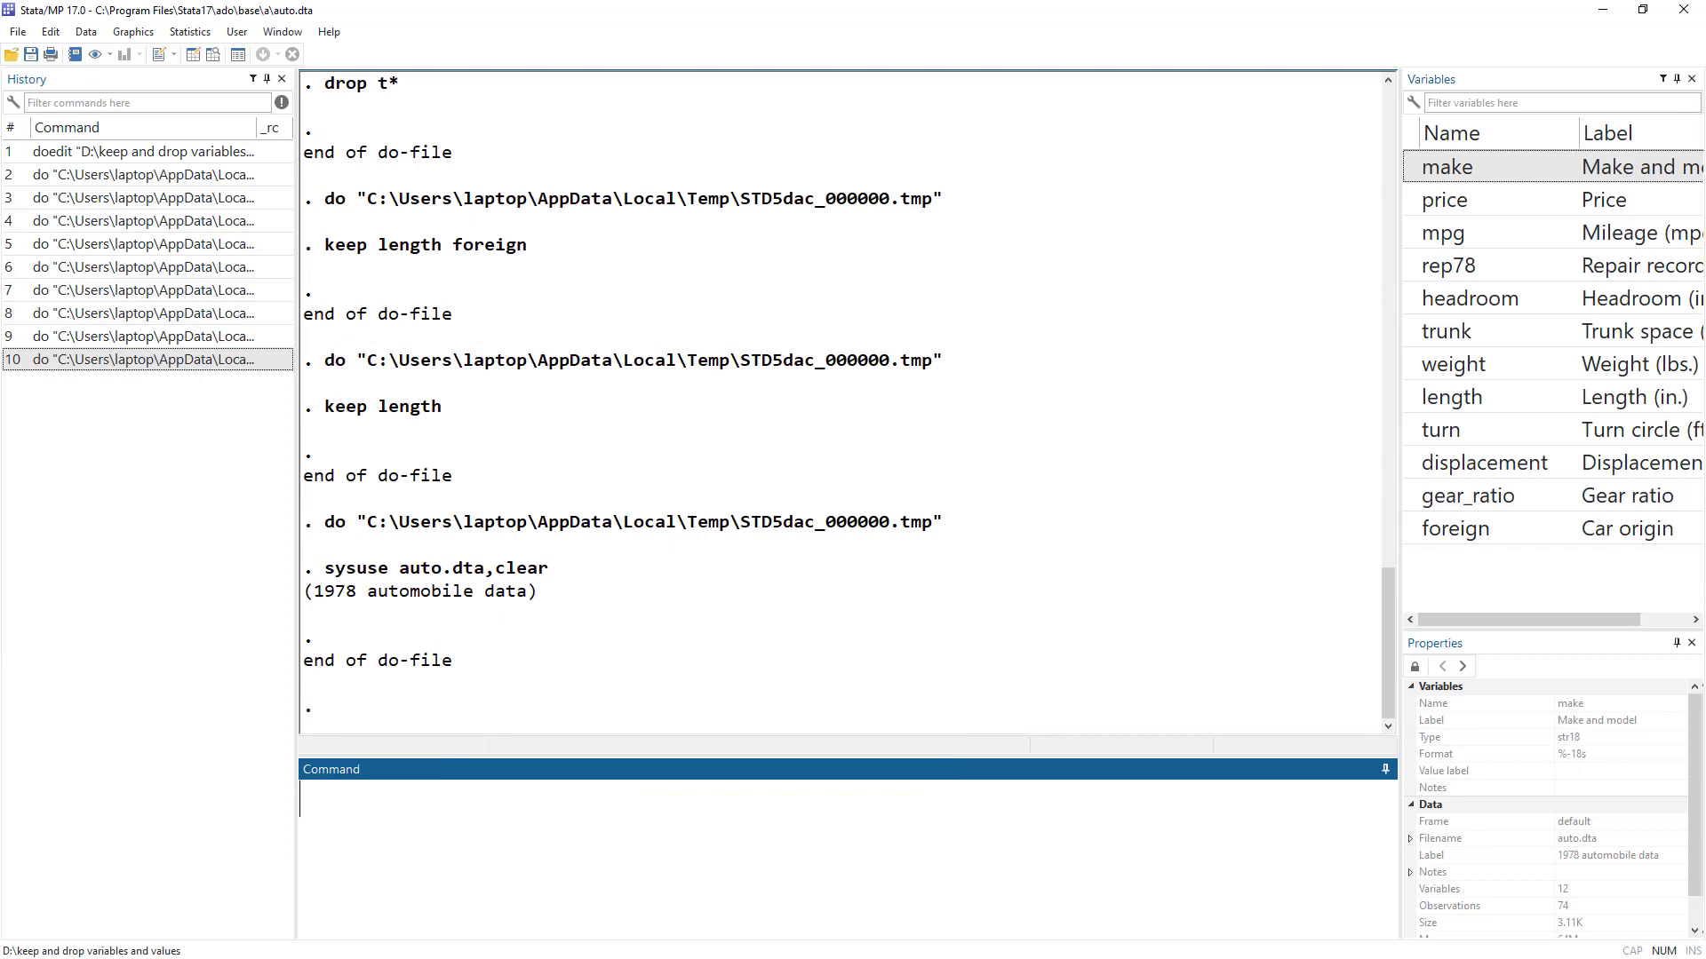
{"action": "key", "text": "ctrl+9"}
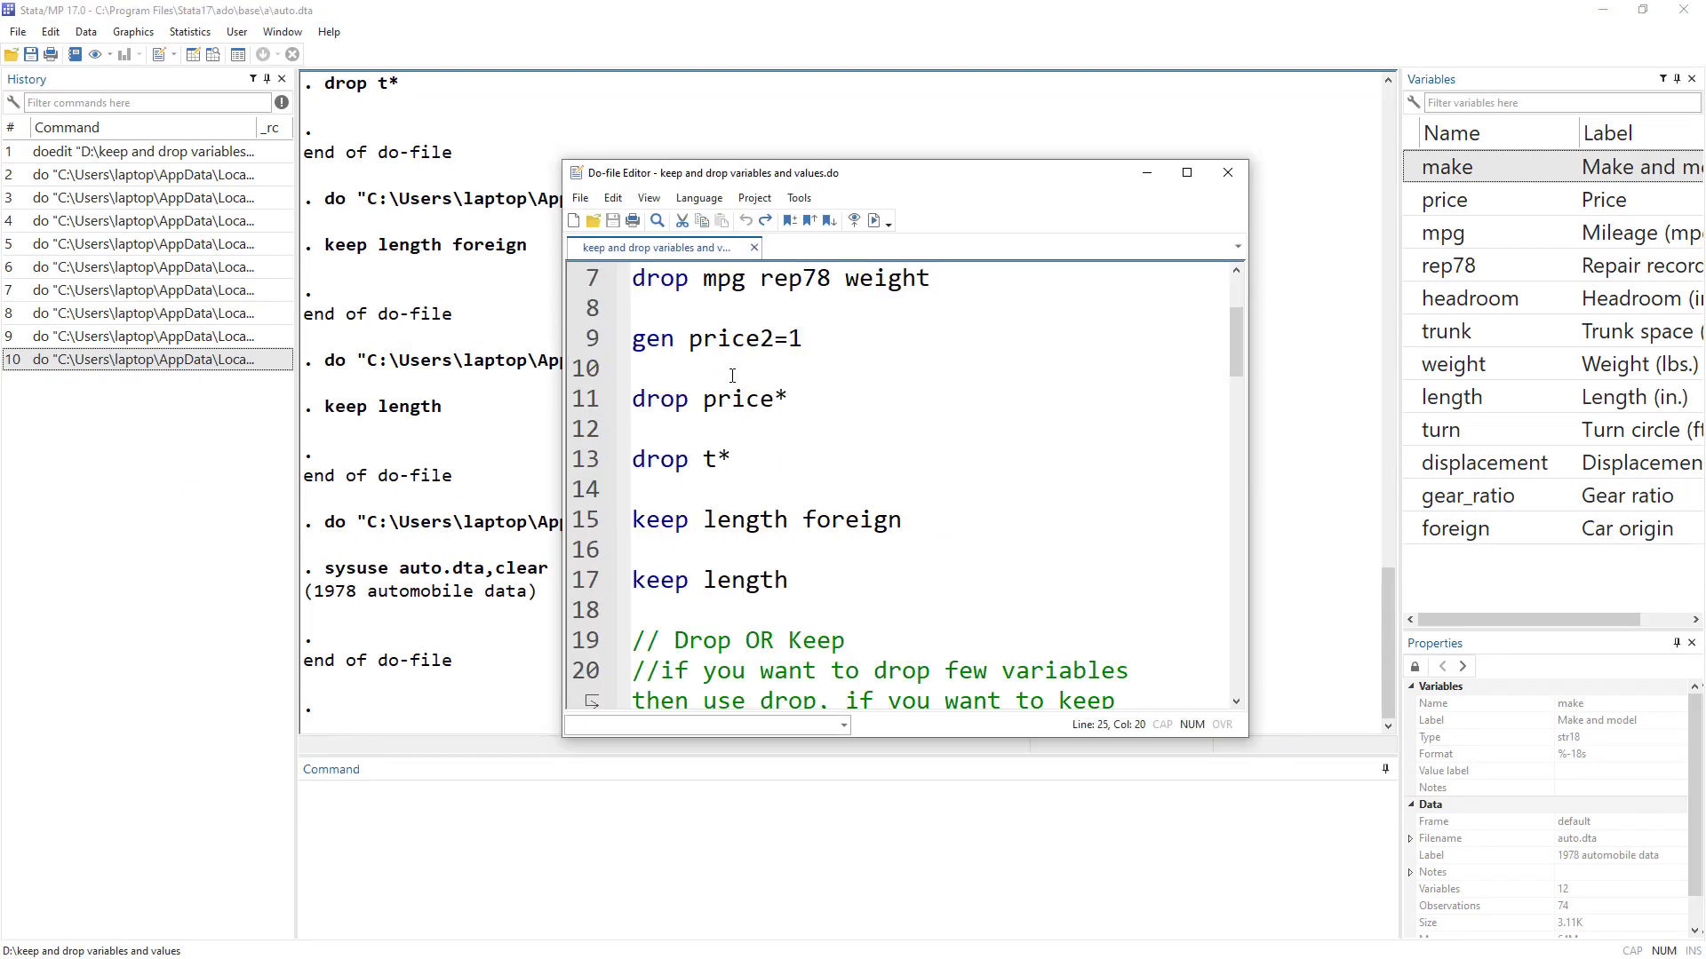
{"action": "scroll", "coordinate": [732, 376], "scroll_direction": "down", "scroll_amount": 4}
{"action": "double_click", "coordinate": [827, 526]}
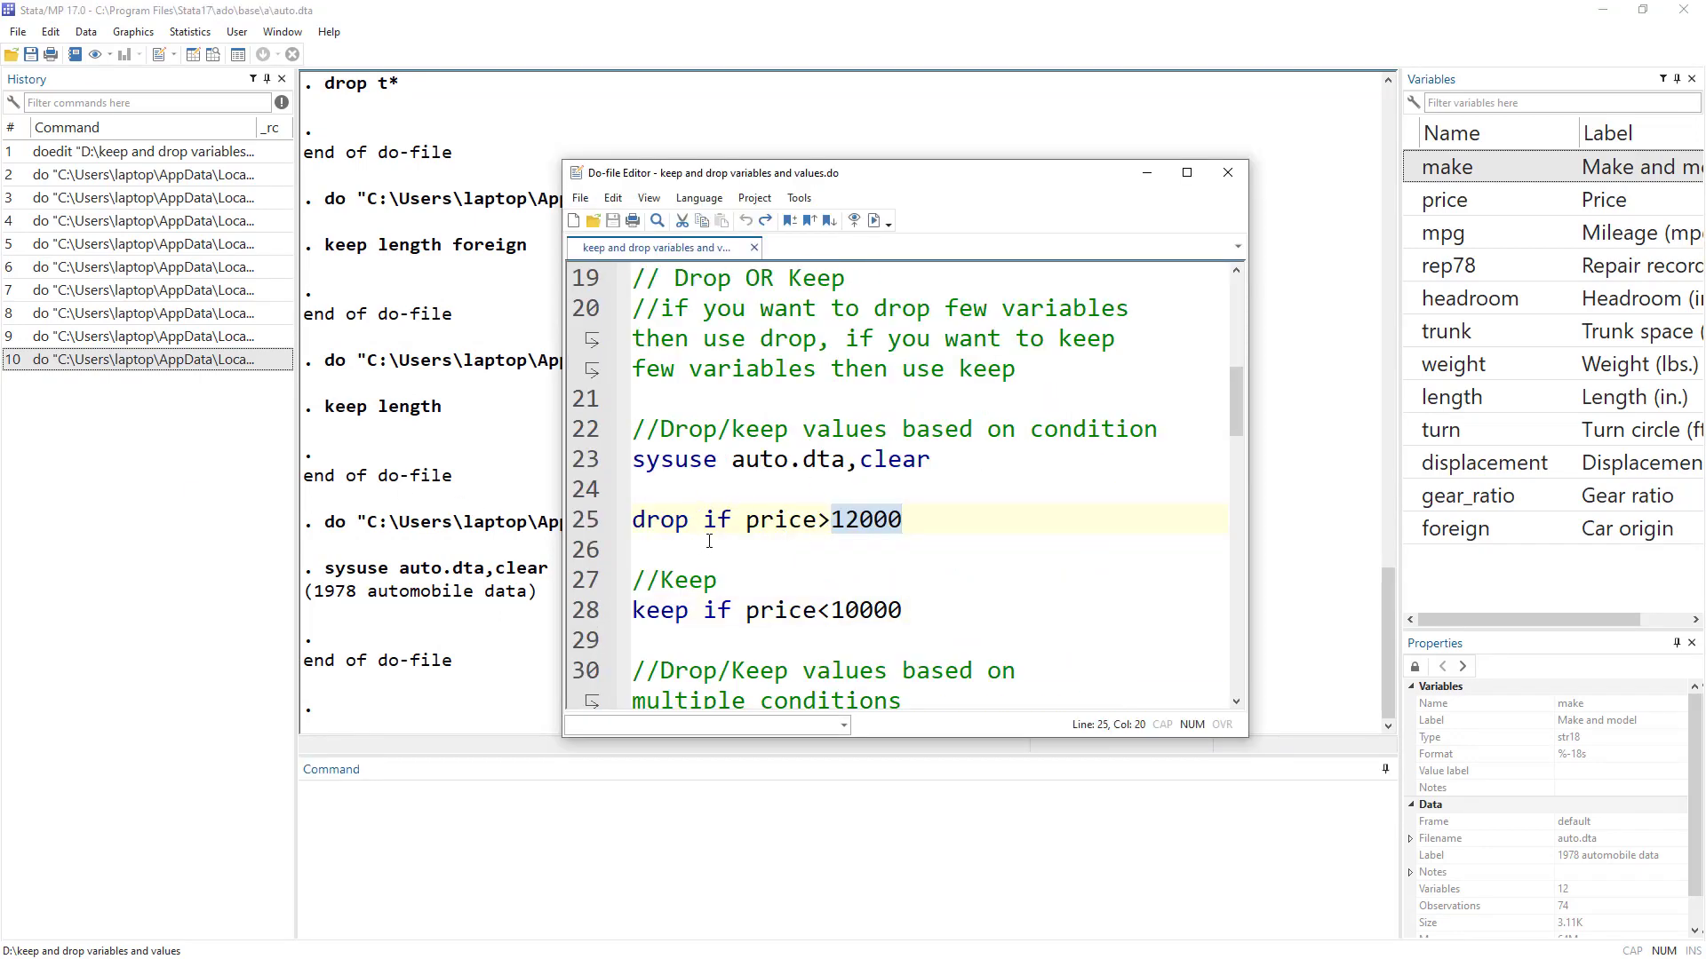
{"action": "key", "text": "ctrl+8"}
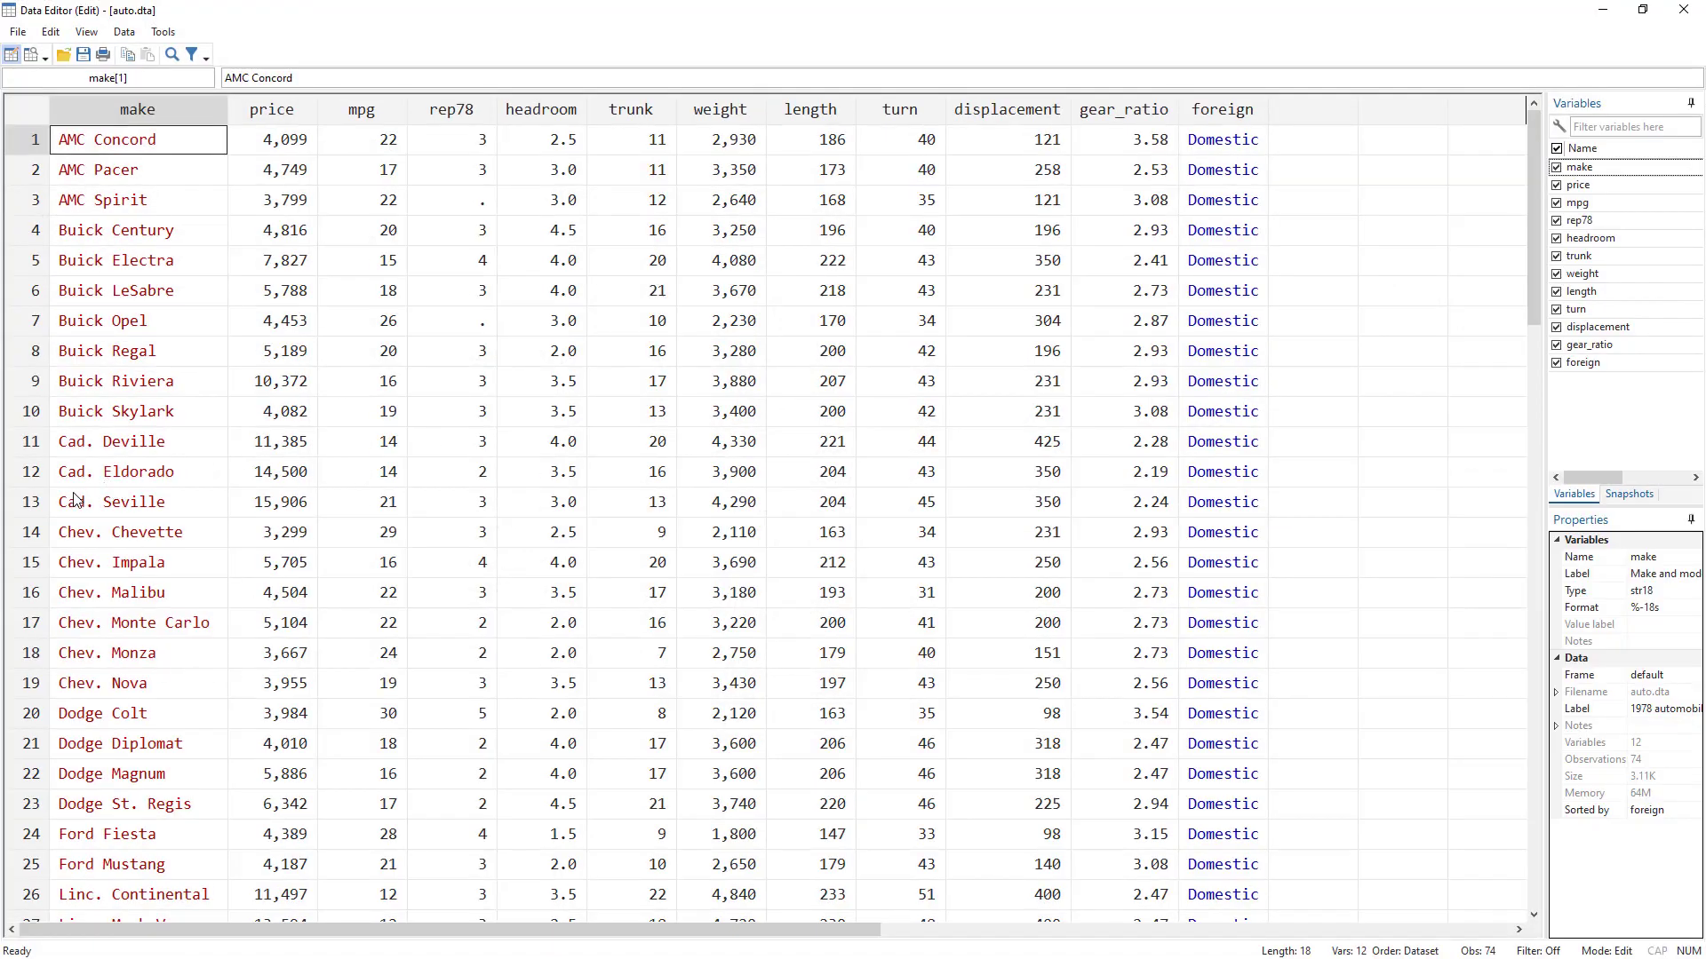
{"action": "key", "text": "ctrl+9"}
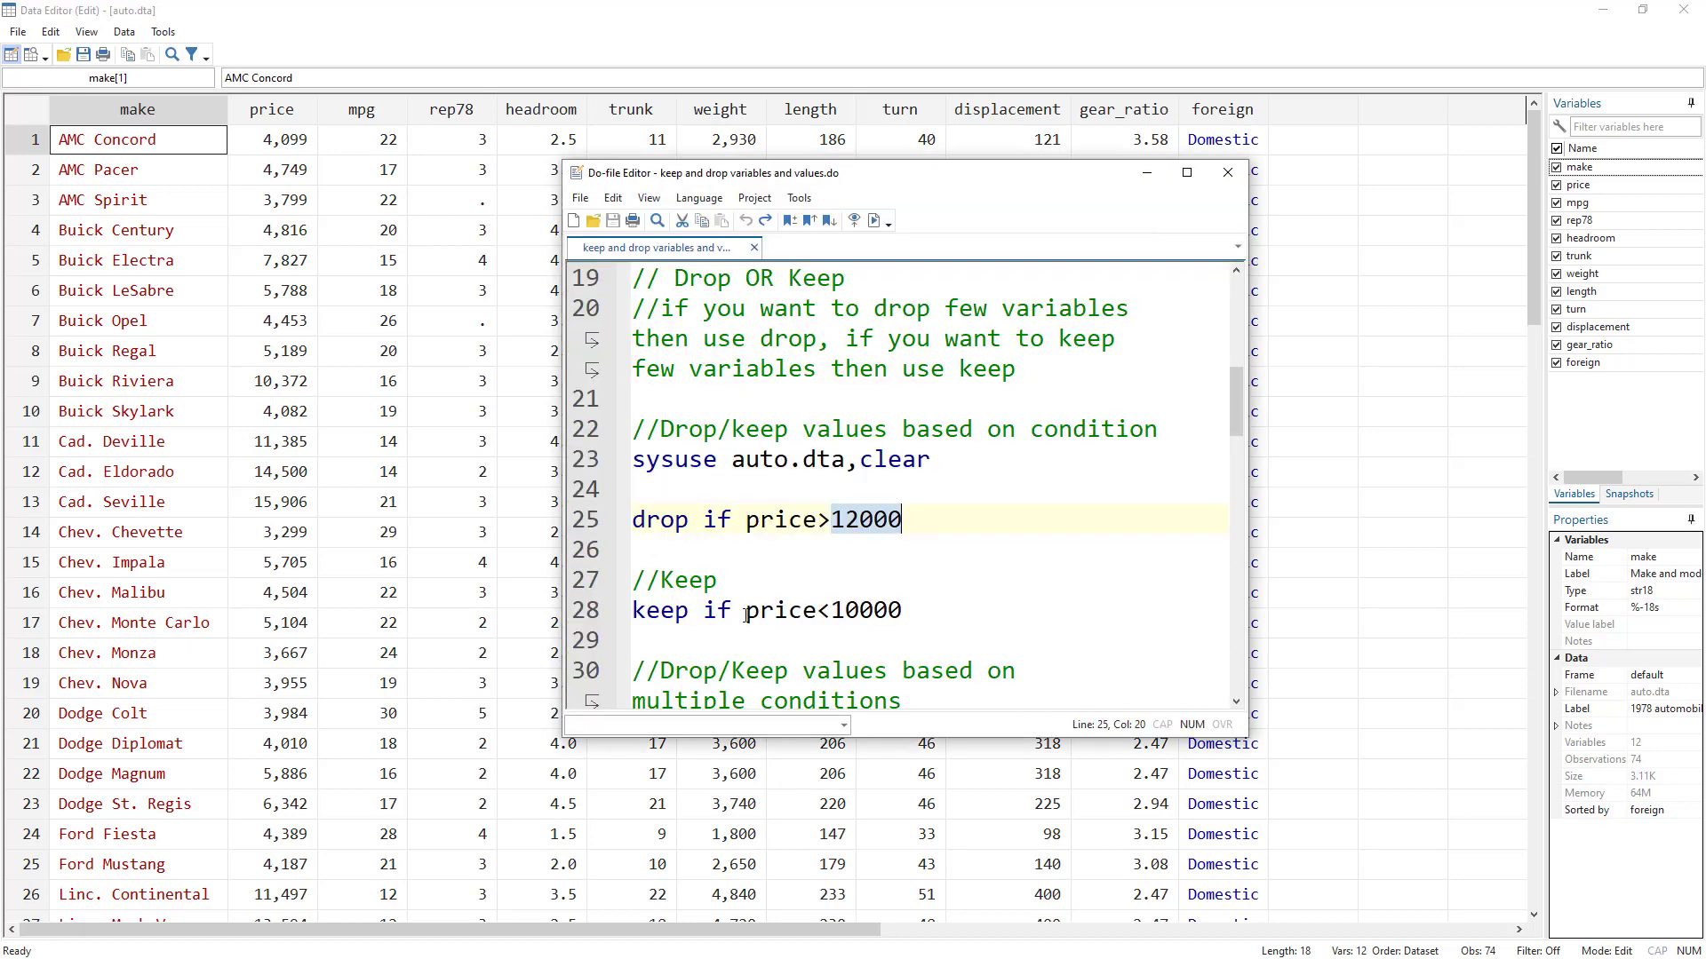
{"action": "double_click", "coordinate": [793, 522]}
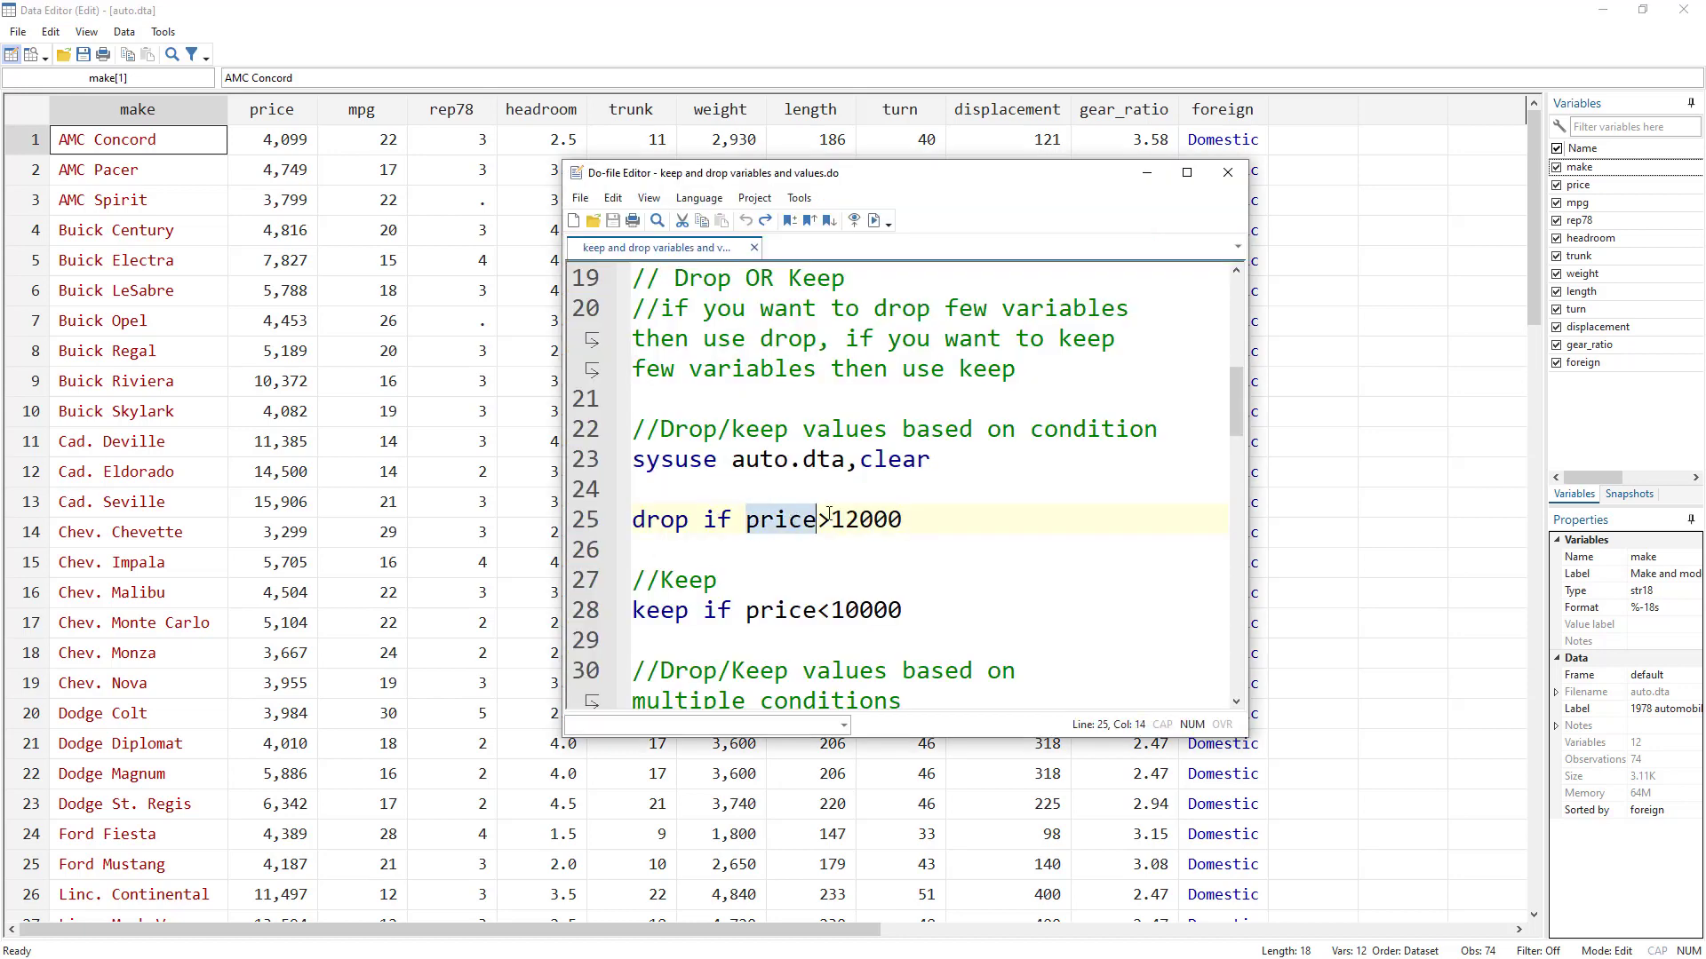
{"action": "left_click", "coordinate": [593, 524]}
{"action": "key", "text": "shift+Left"}
{"action": "key", "text": "ctrl+d"}
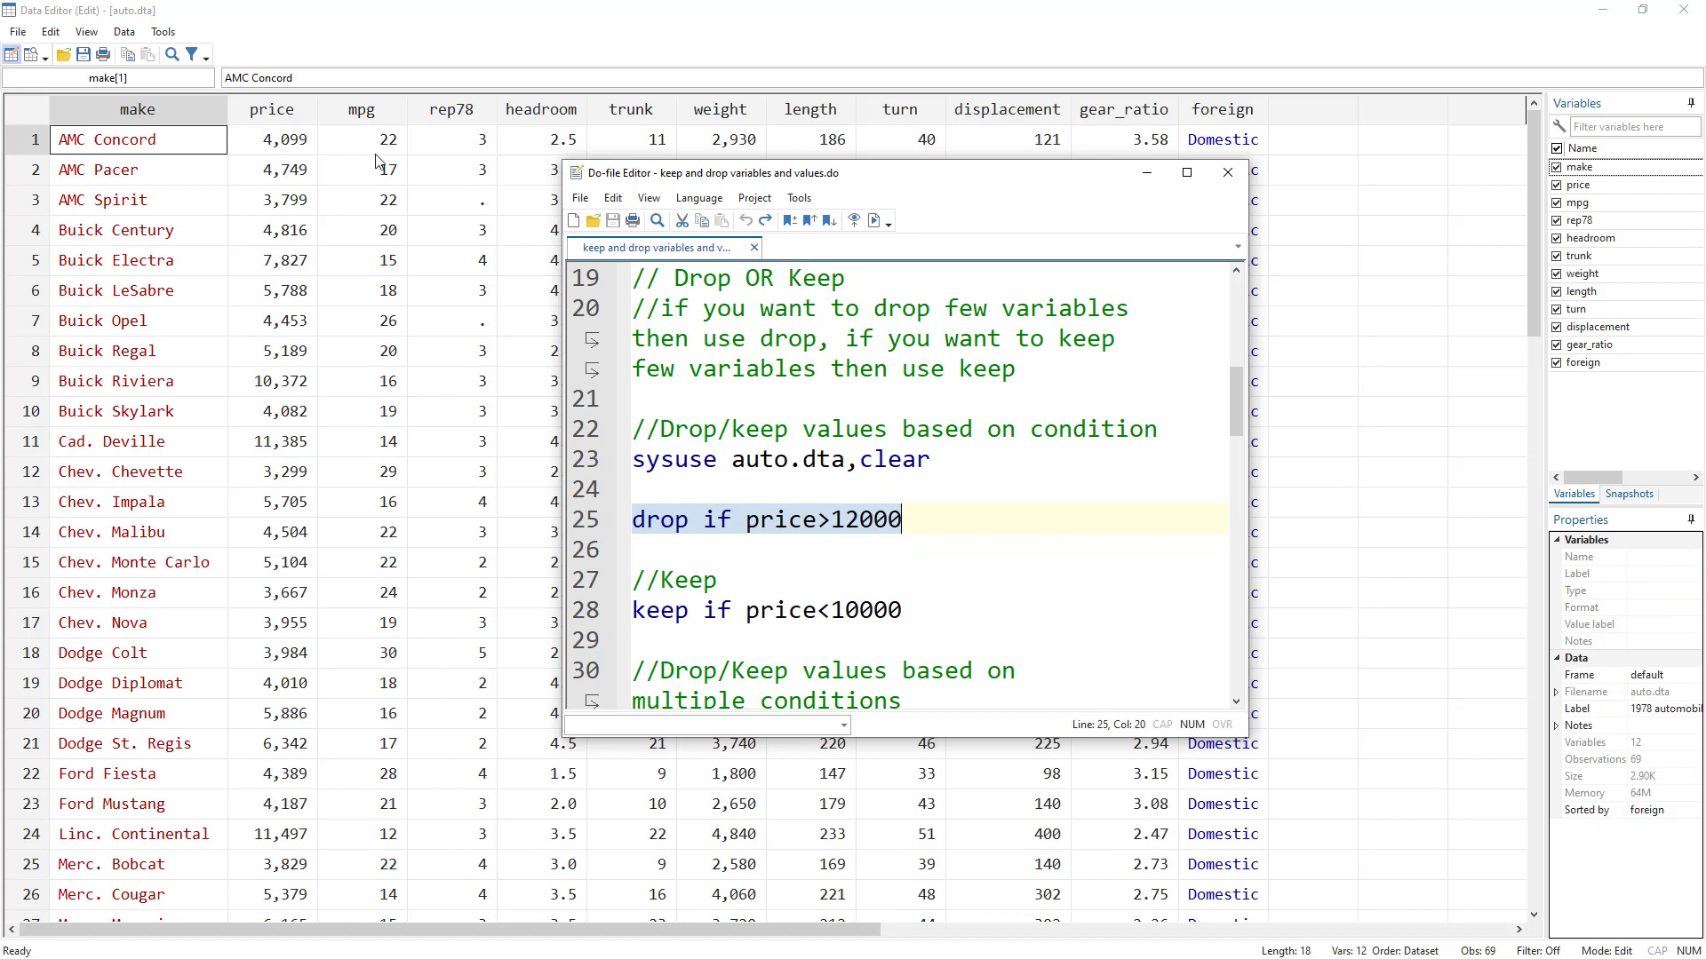
Review the variable, operator and threshold in drop if price>12000, and read the command's output in the main results
{"action": "double_click", "coordinate": [783, 534]}
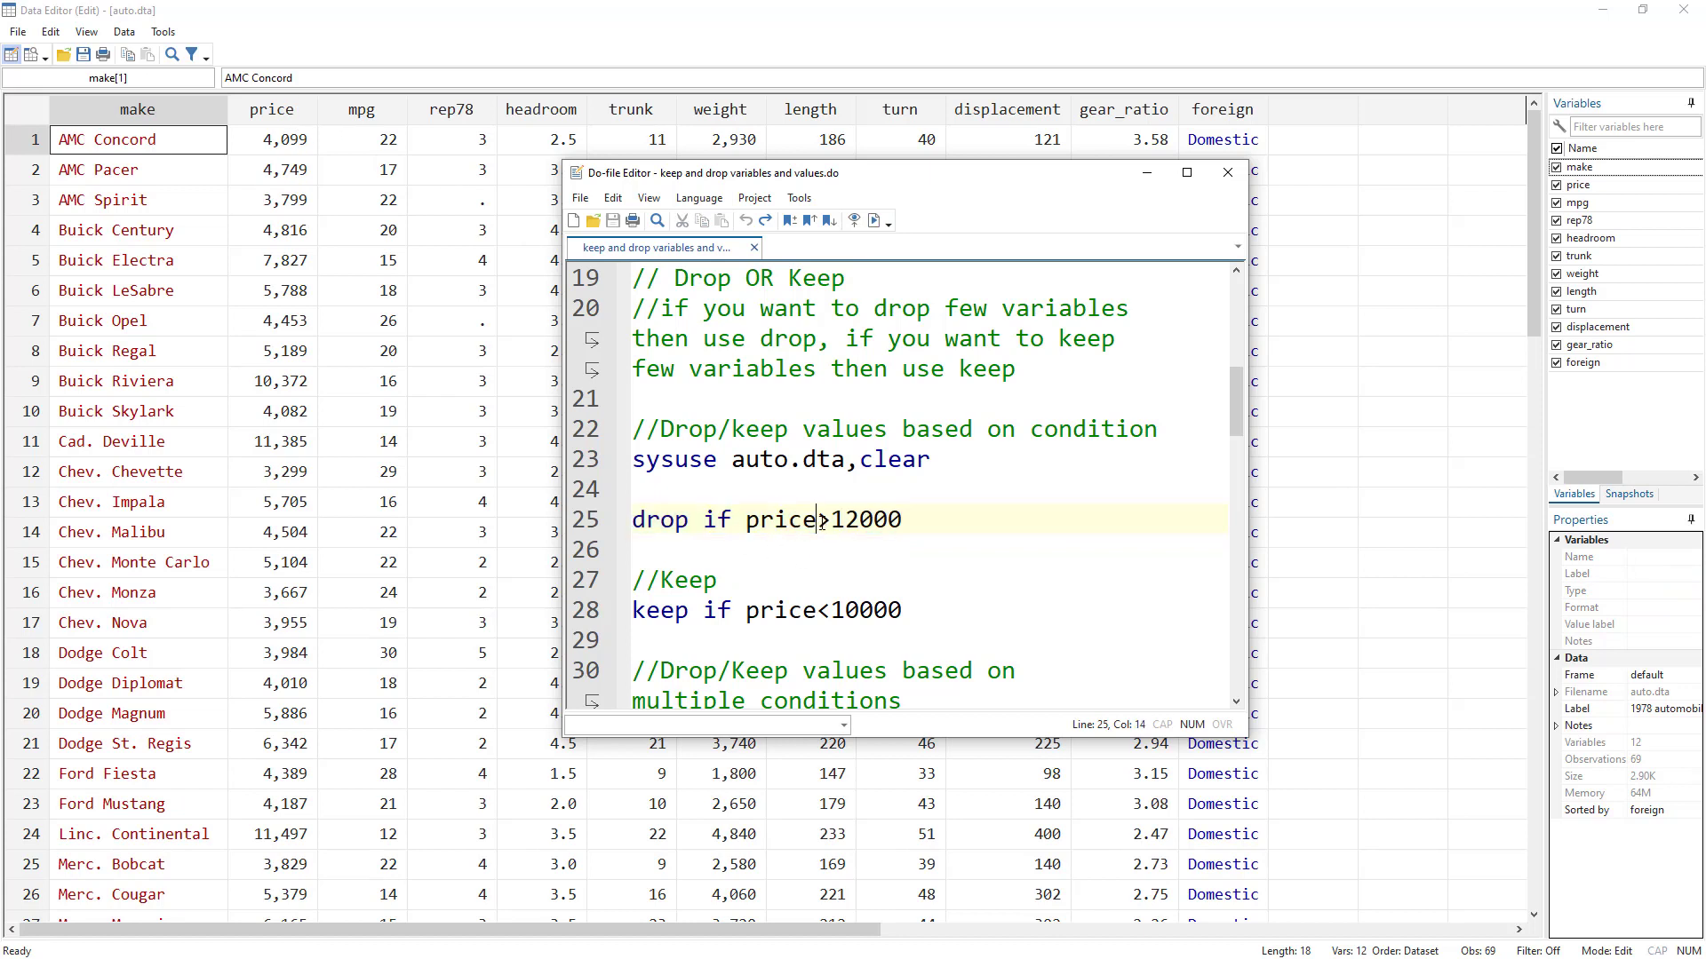
{"action": "left_click_drag", "start_coordinate": [818, 523], "coordinate": [829, 523]}
{"action": "double_click", "coordinate": [861, 522]}
{"action": "double_click", "coordinate": [771, 522]}
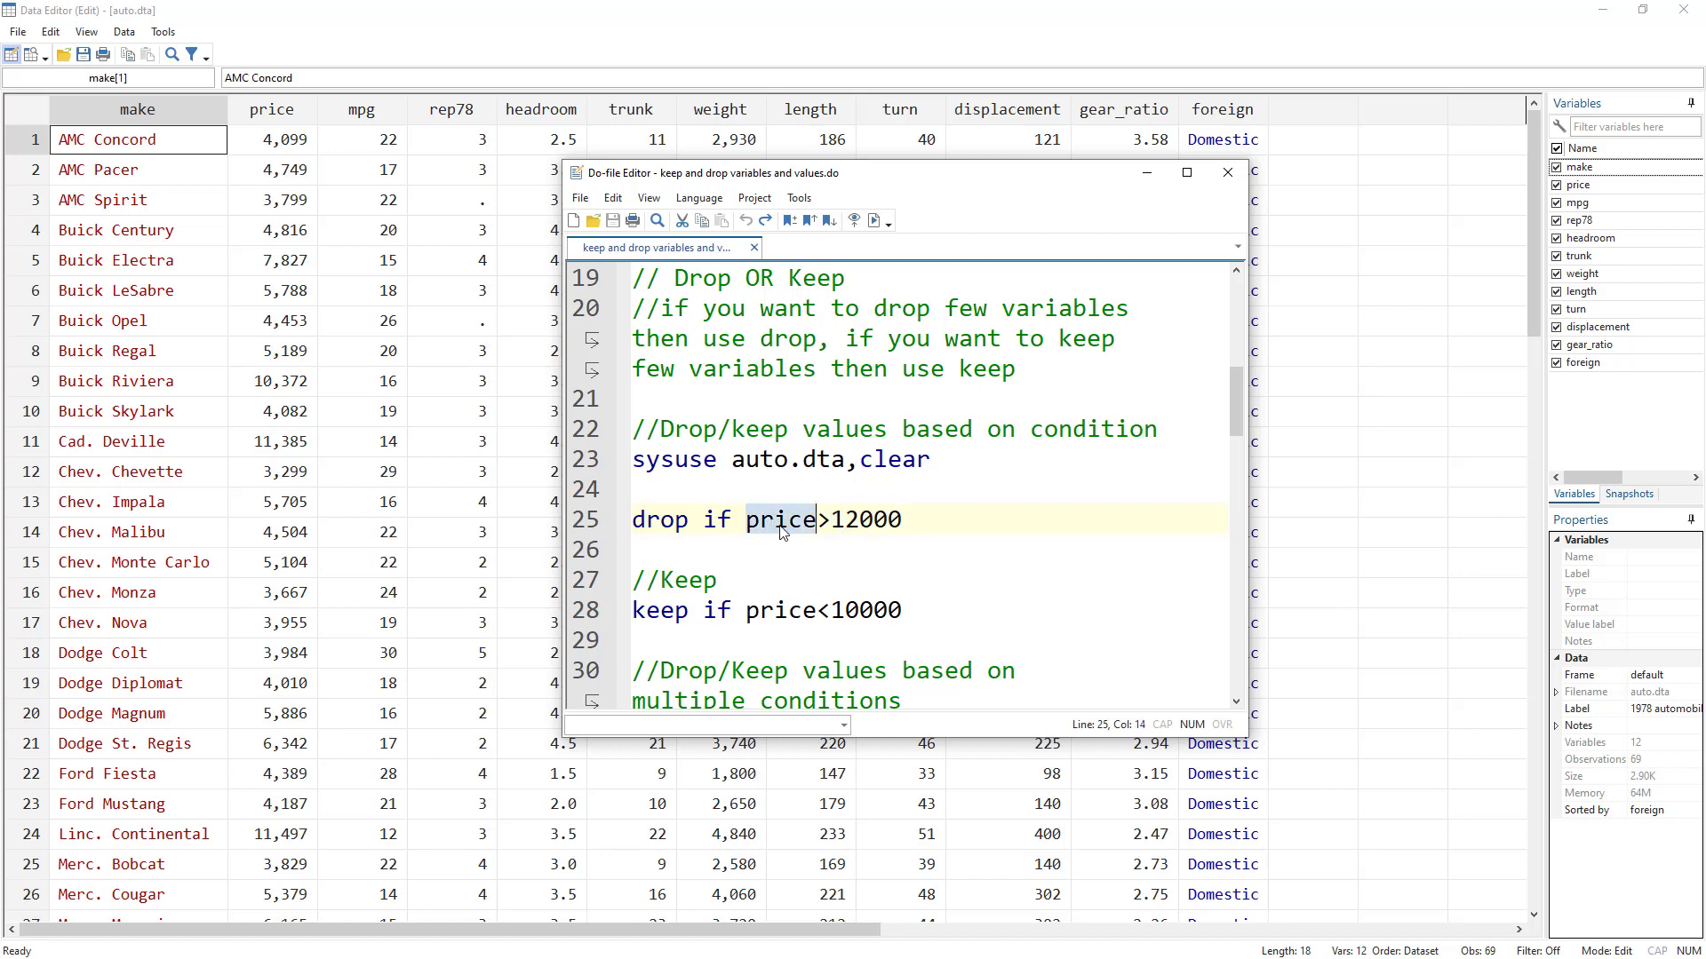
{"action": "double_click", "coordinate": [899, 523]}
{"action": "key", "text": "ctrl+d"}
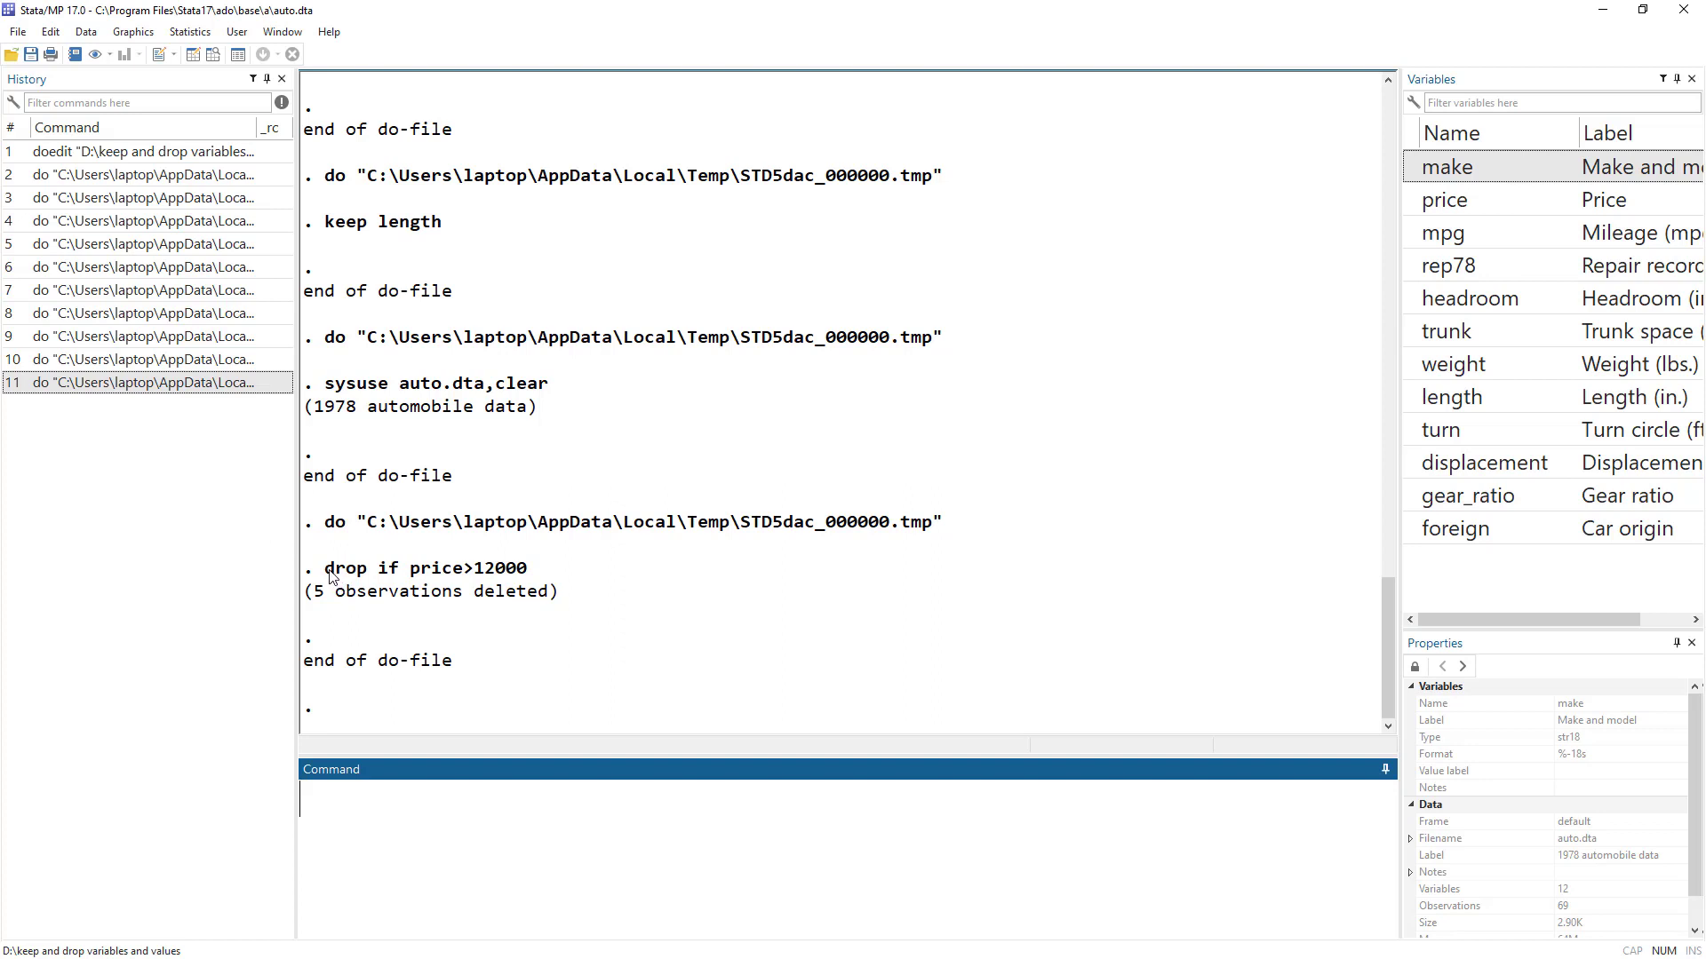
{"action": "left_click_drag", "start_coordinate": [325, 569], "coordinate": [529, 570]}
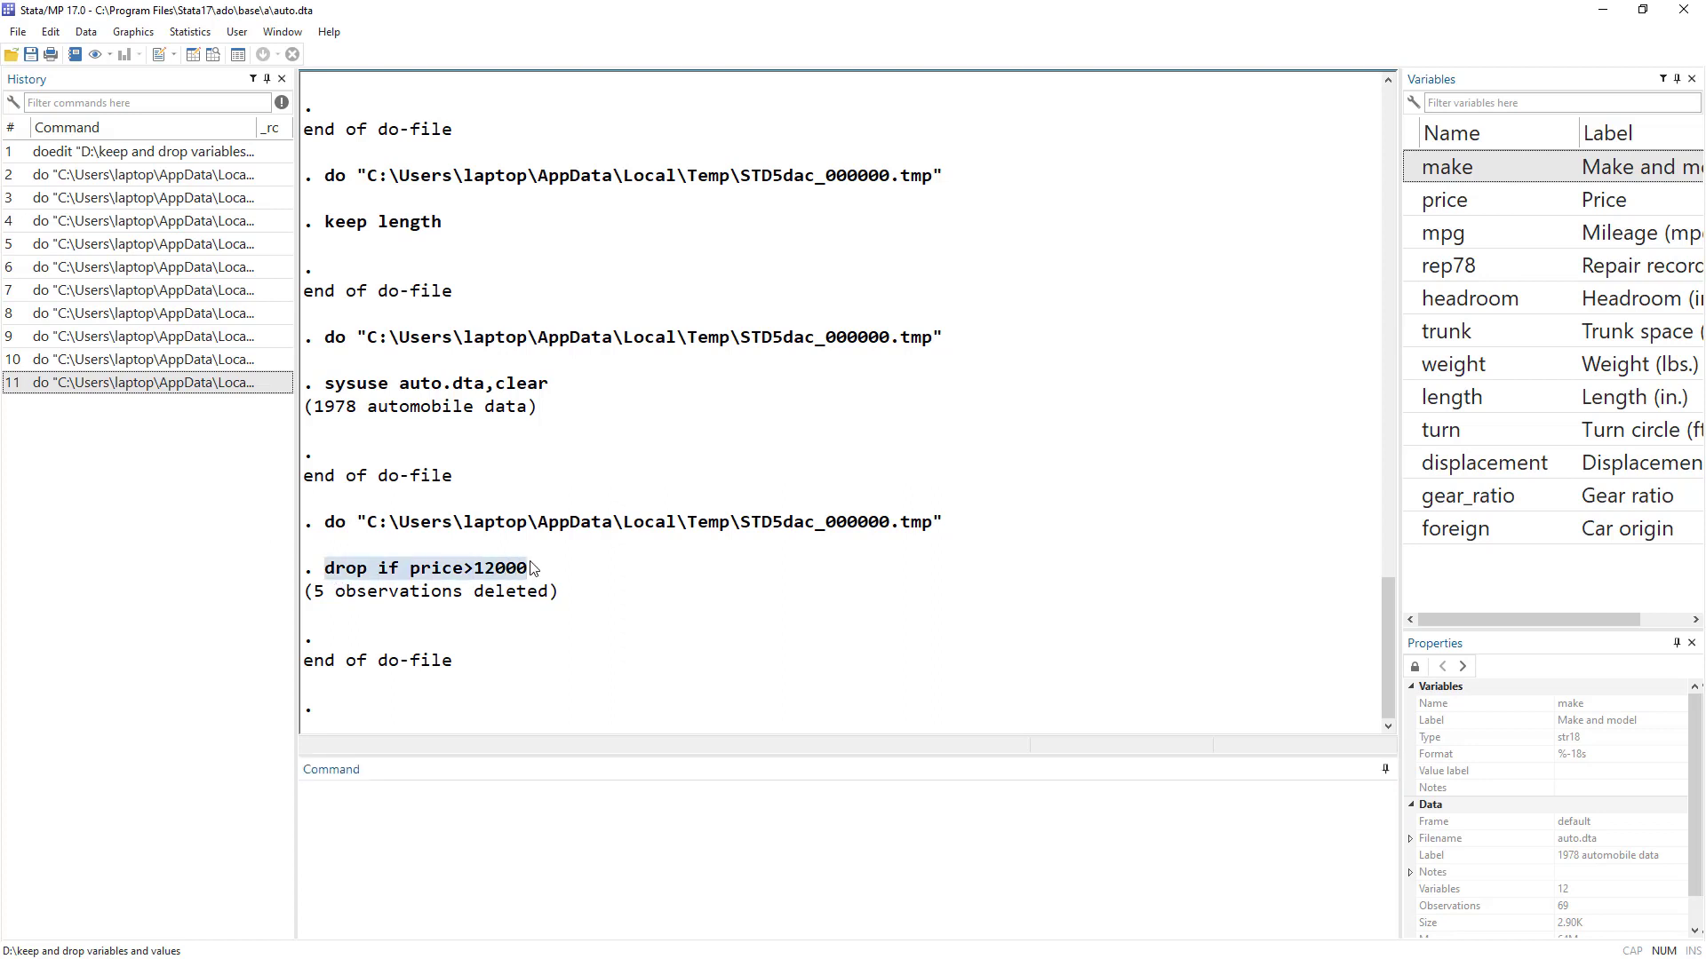
{"action": "left_click_drag", "start_coordinate": [315, 596], "coordinate": [547, 597]}
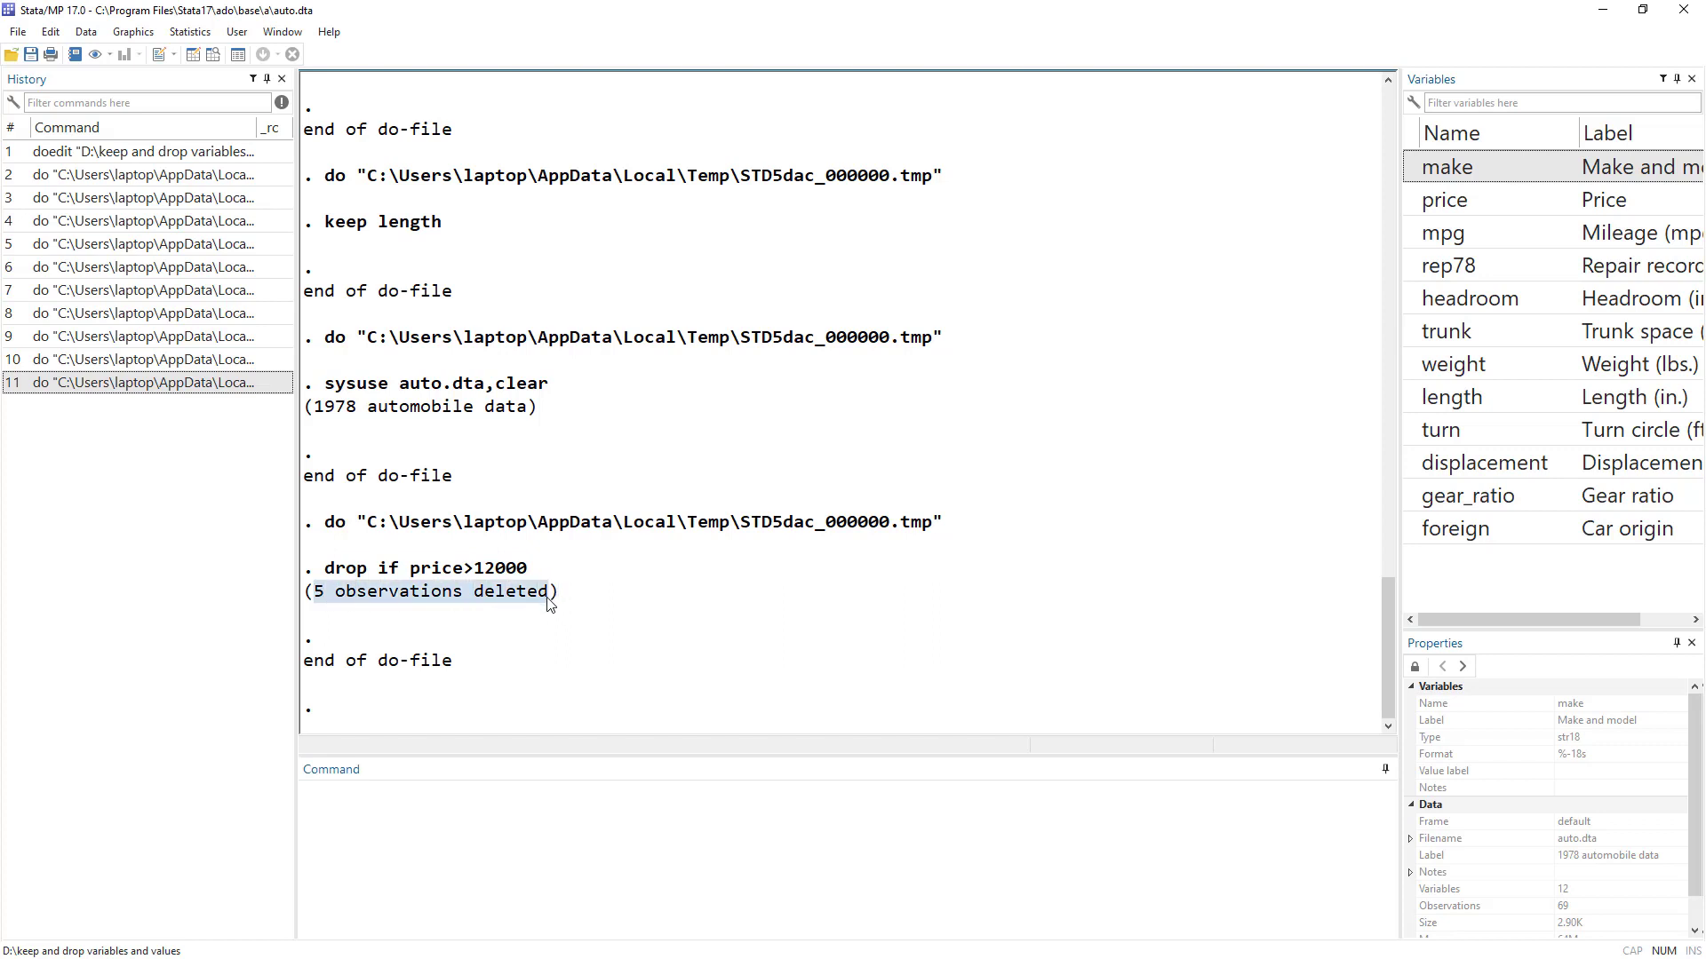
Compare the do-file line keep if price<10000 with drop if price>12000 and the earlier variable-level command drop price*
{"action": "key", "text": "alt+Tab"}
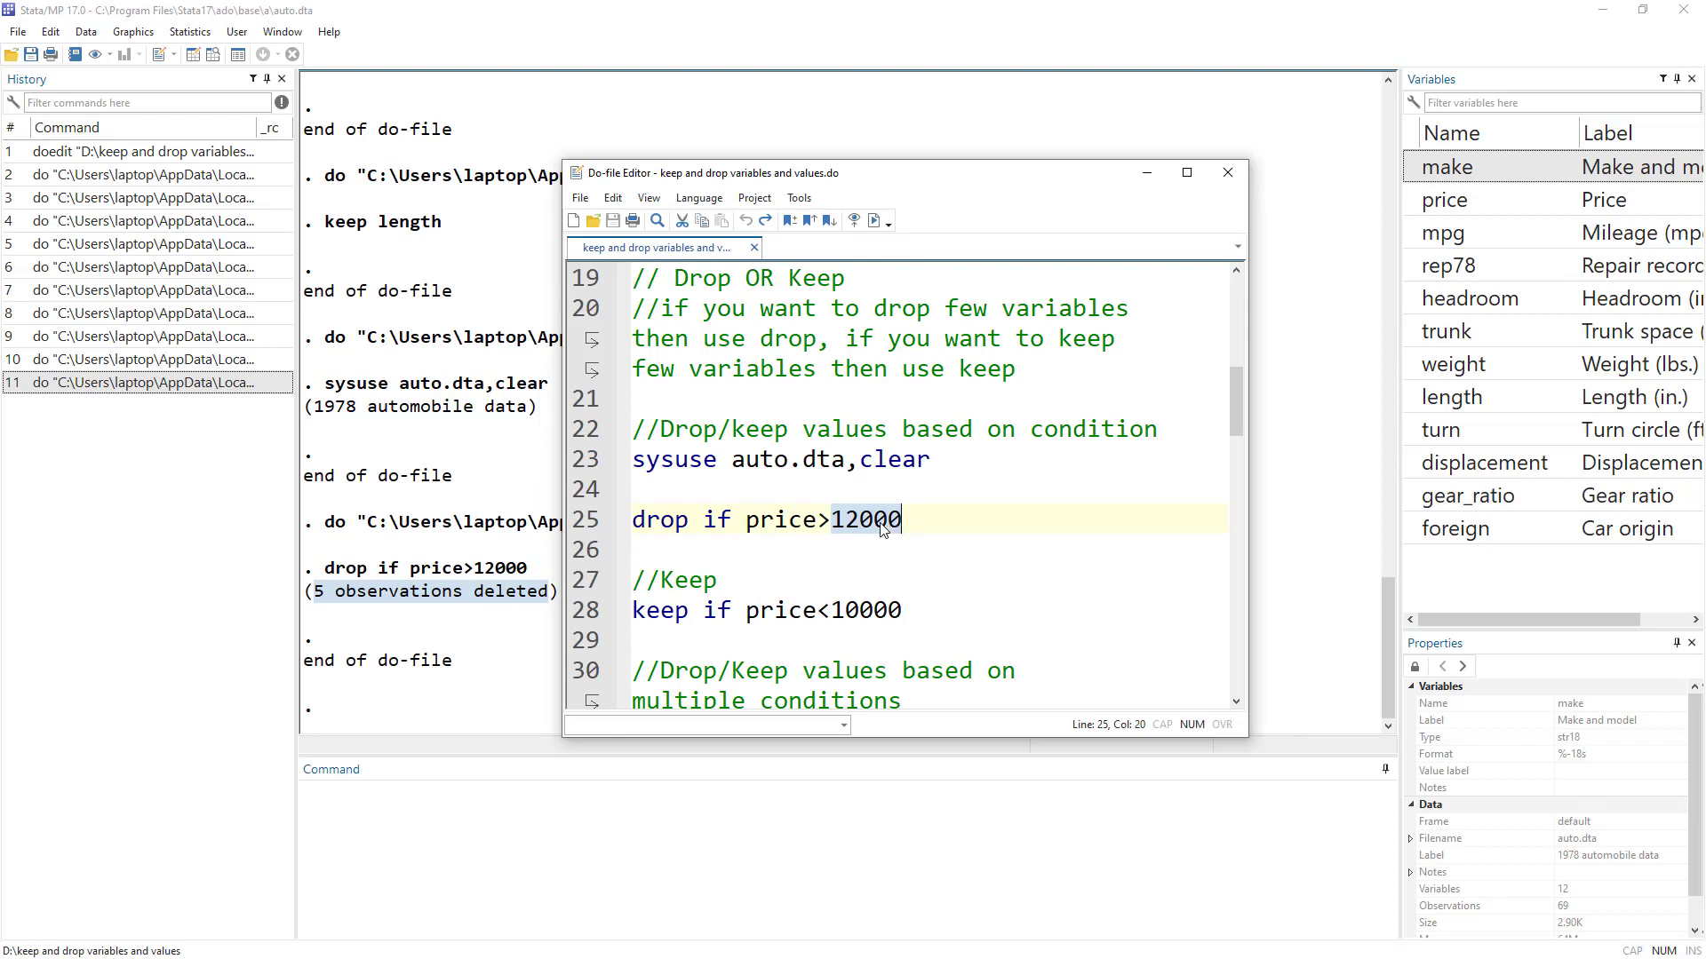
{"action": "double_click", "coordinate": [697, 582]}
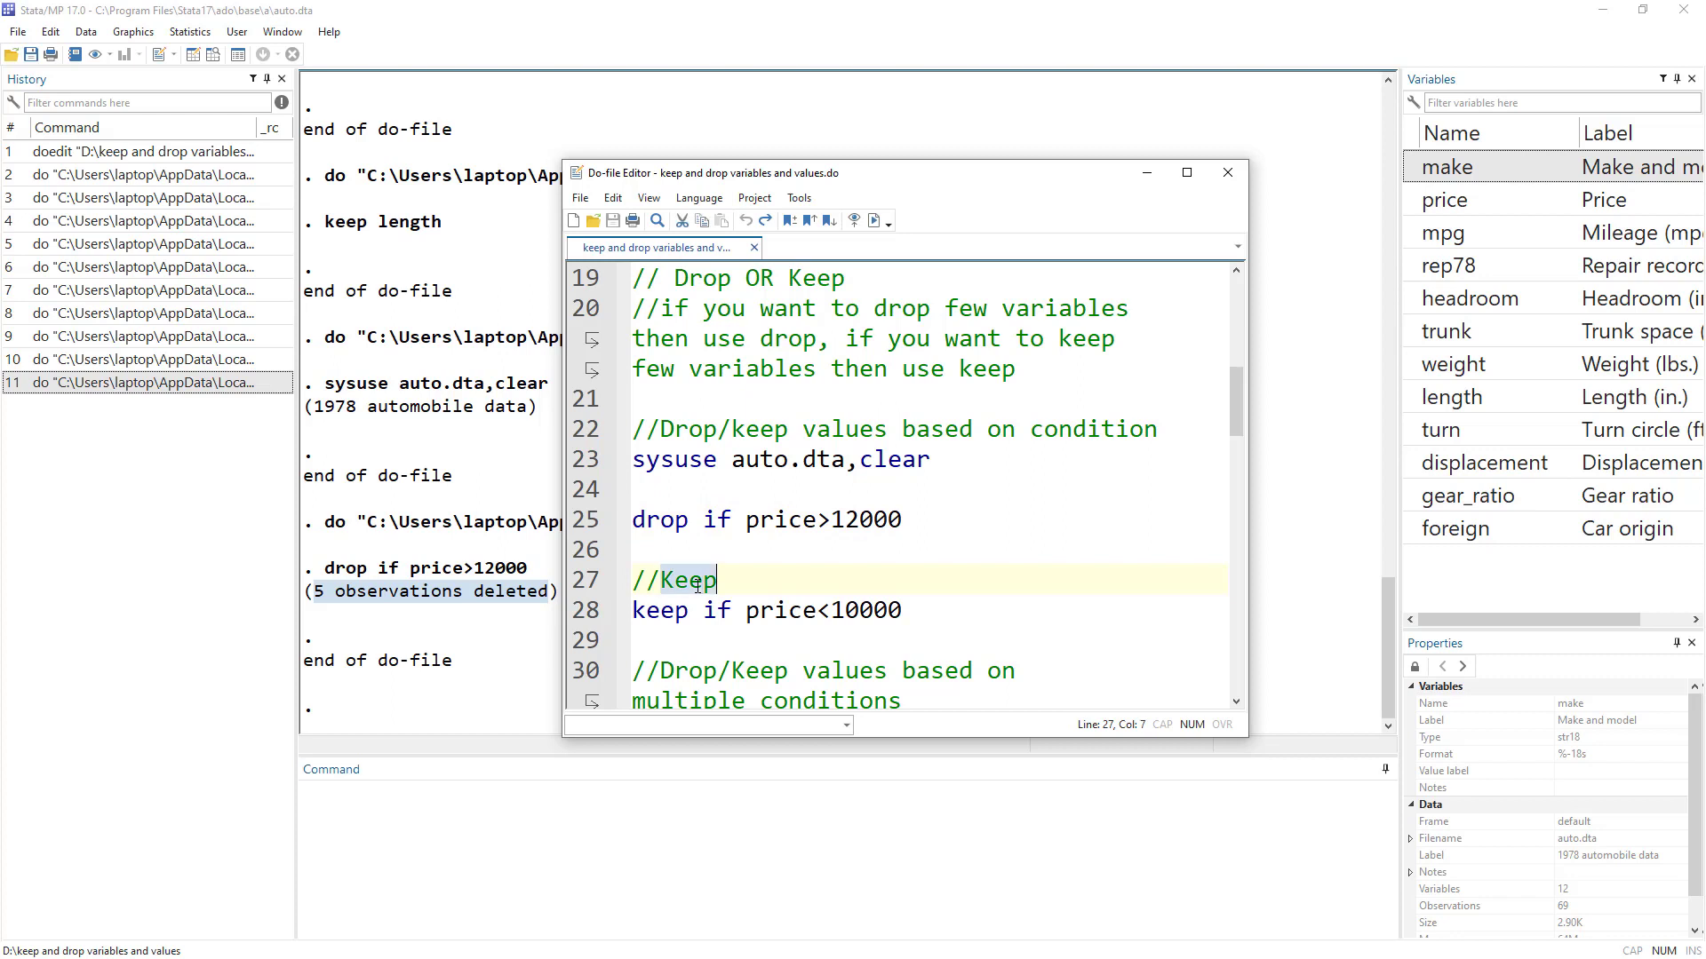
{"action": "double_click", "coordinate": [871, 608]}
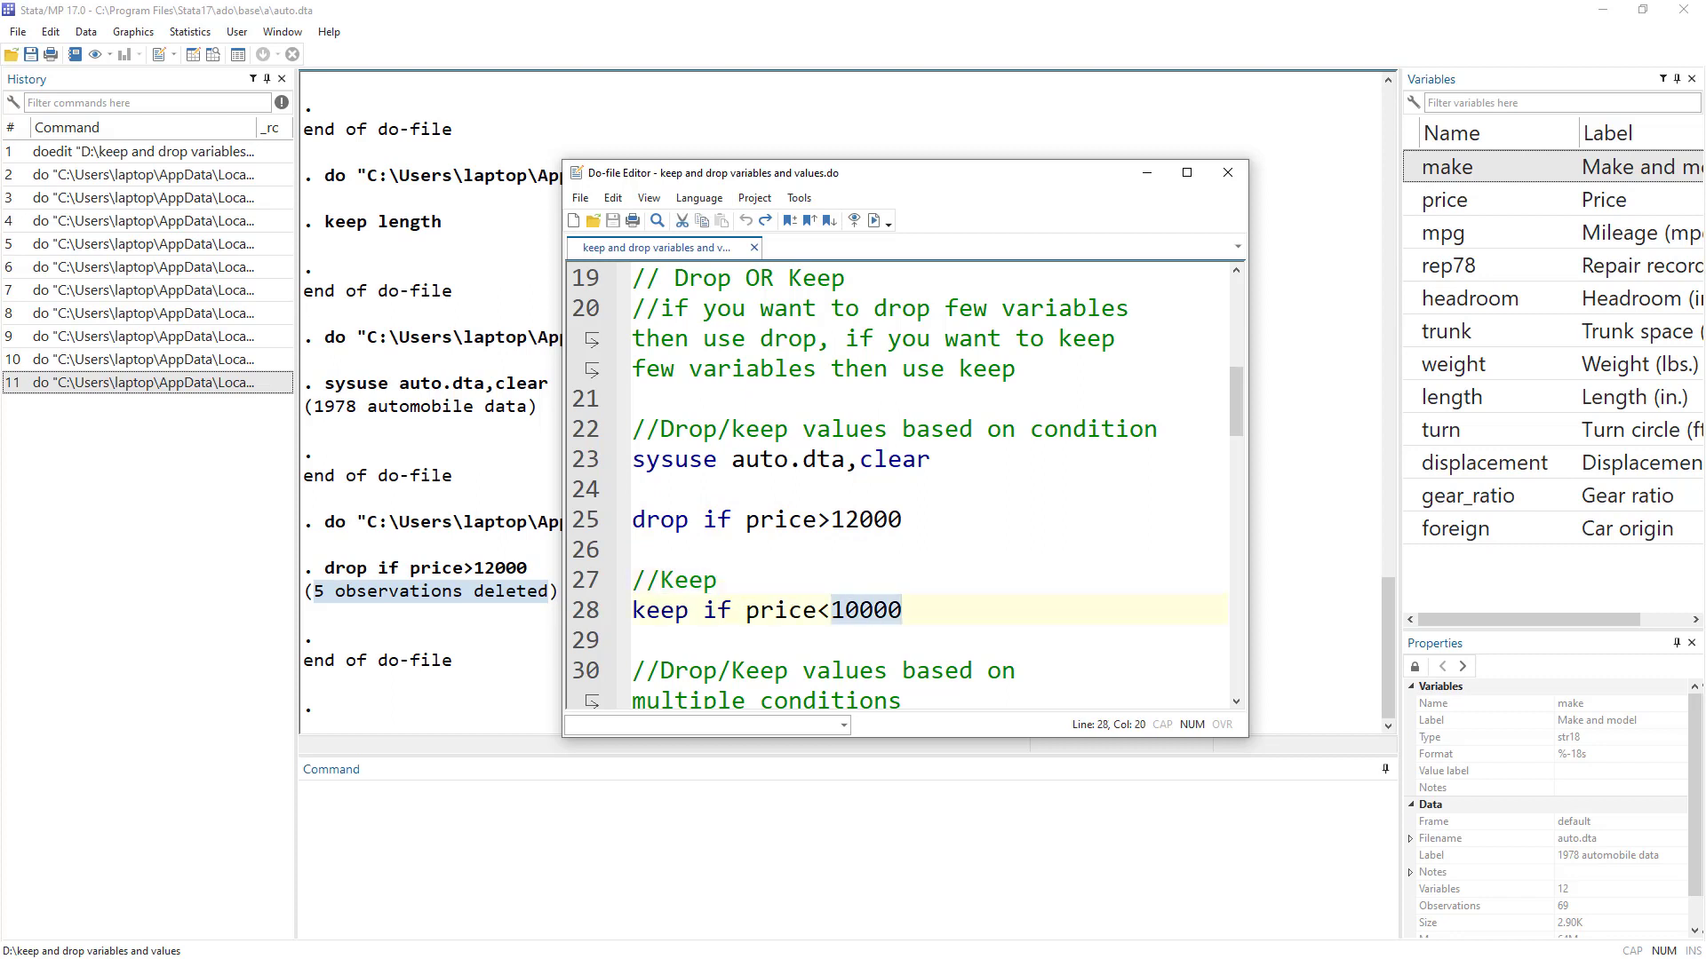
{"action": "key", "text": "ctrl+8"}
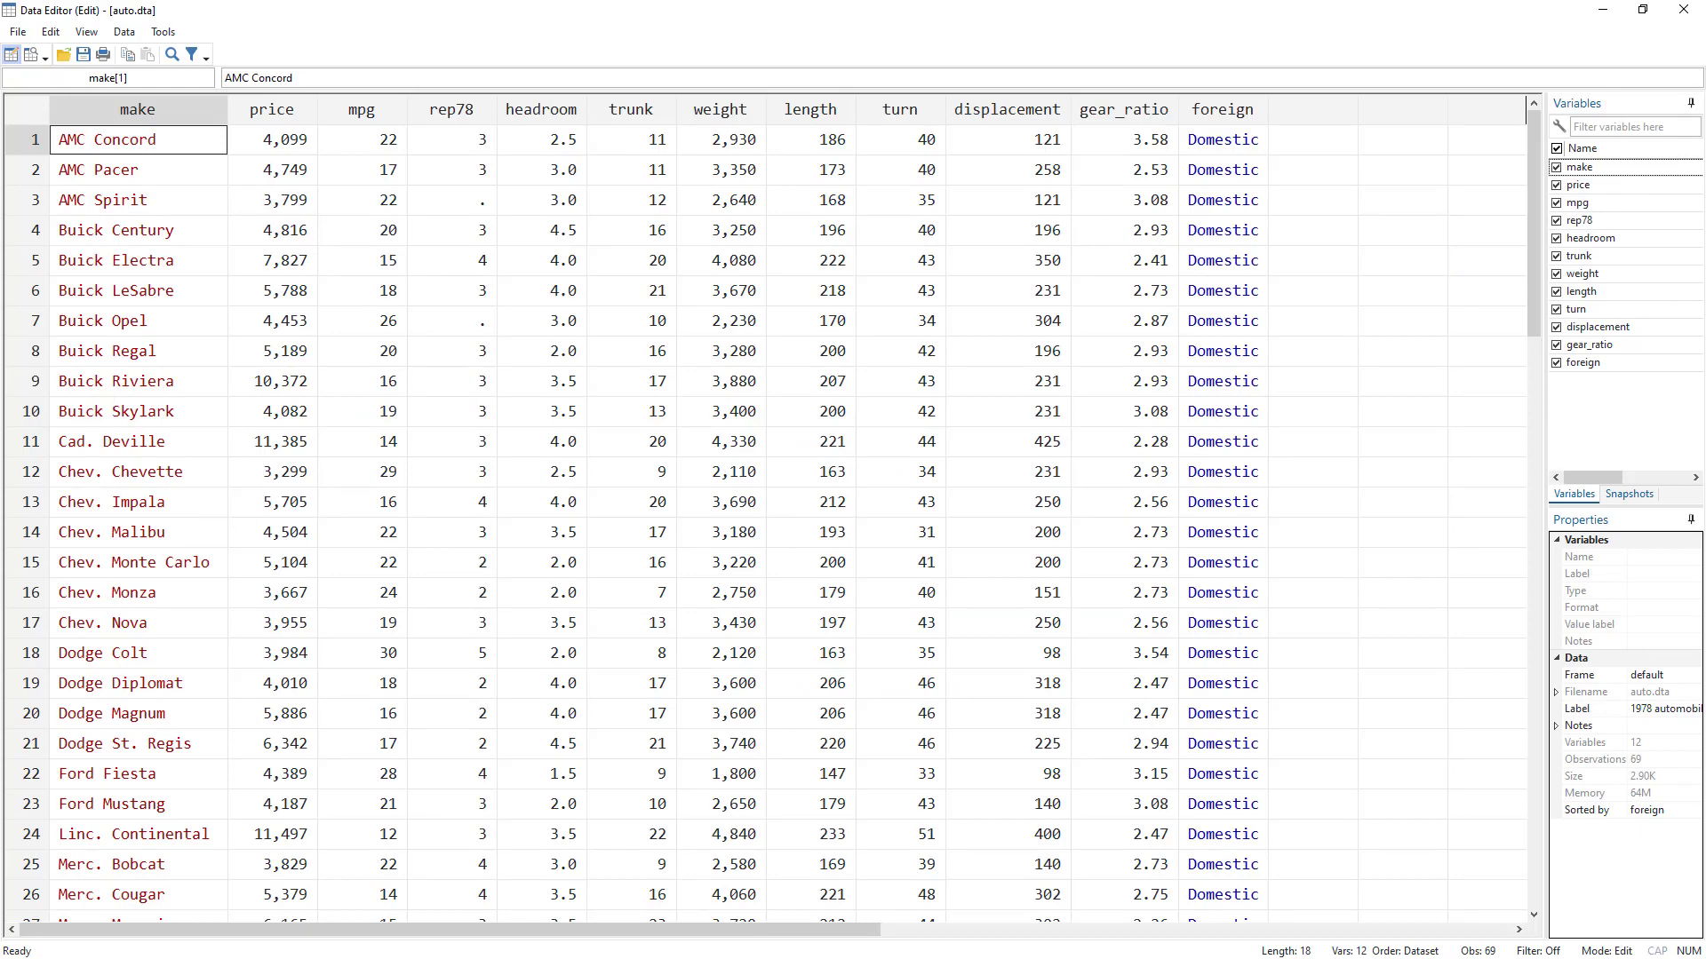
{"action": "key", "text": "alt+Tab"}
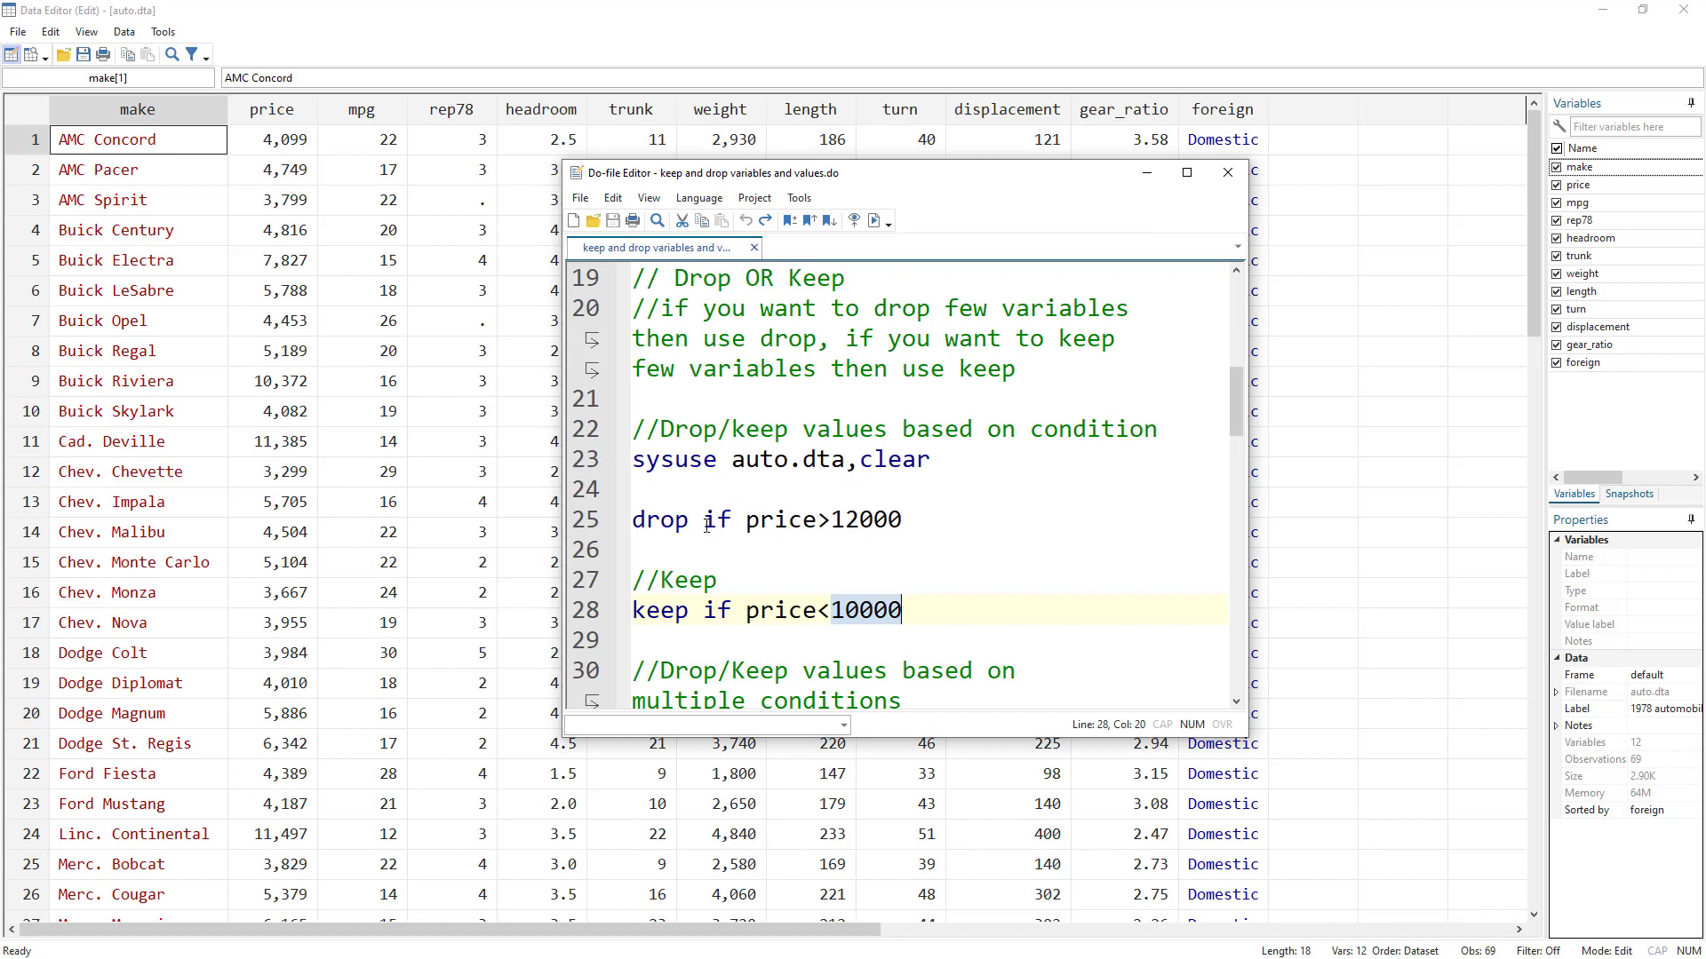
{"action": "left_click_drag", "start_coordinate": [707, 526], "coordinate": [955, 521]}
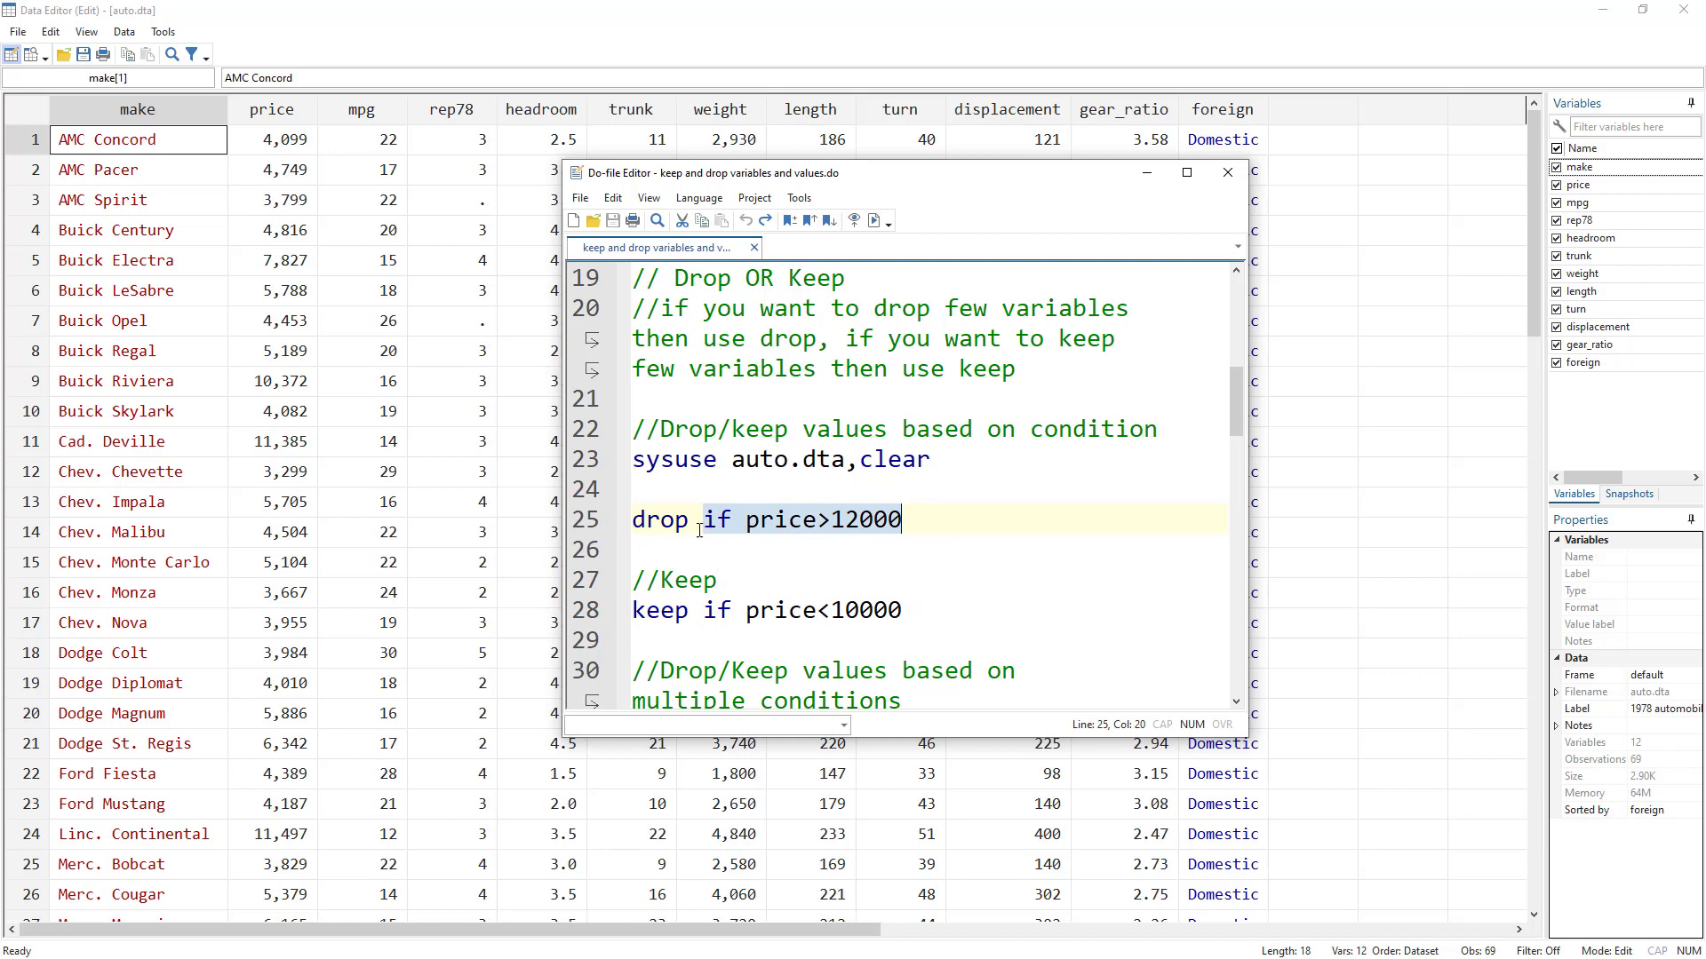
{"action": "double_click", "coordinate": [662, 520]}
{"action": "double_click", "coordinate": [662, 611]}
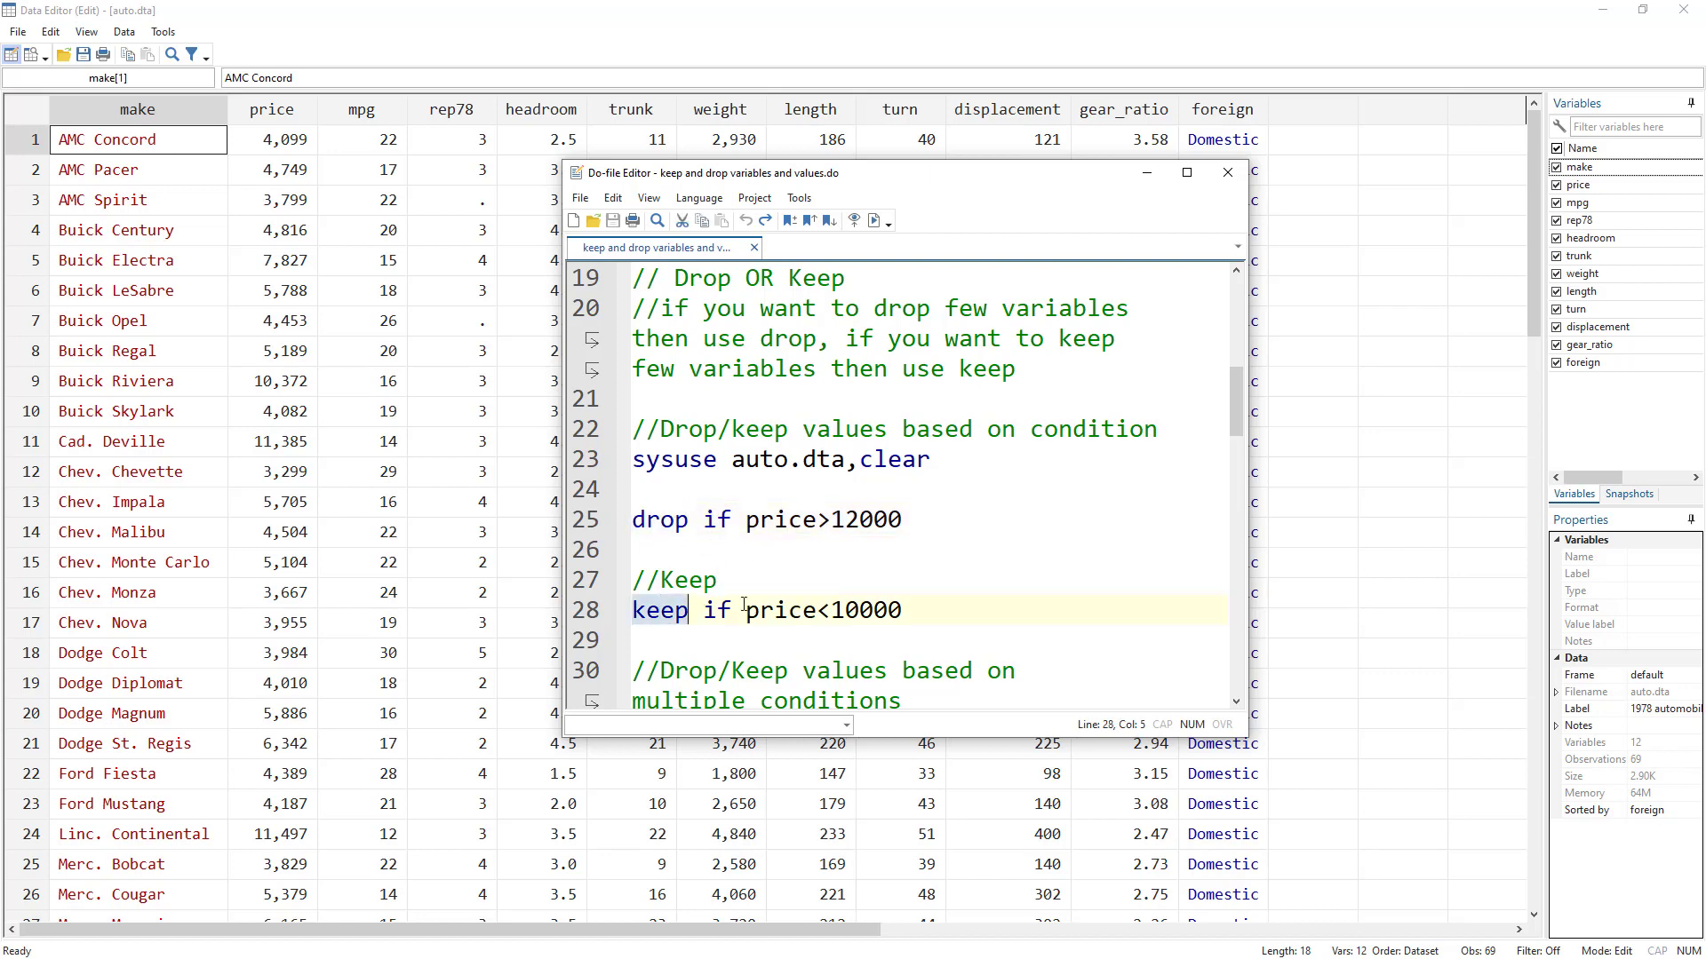
{"action": "scroll", "coordinate": [664, 411], "scroll_direction": "up", "scroll_amount": 4}
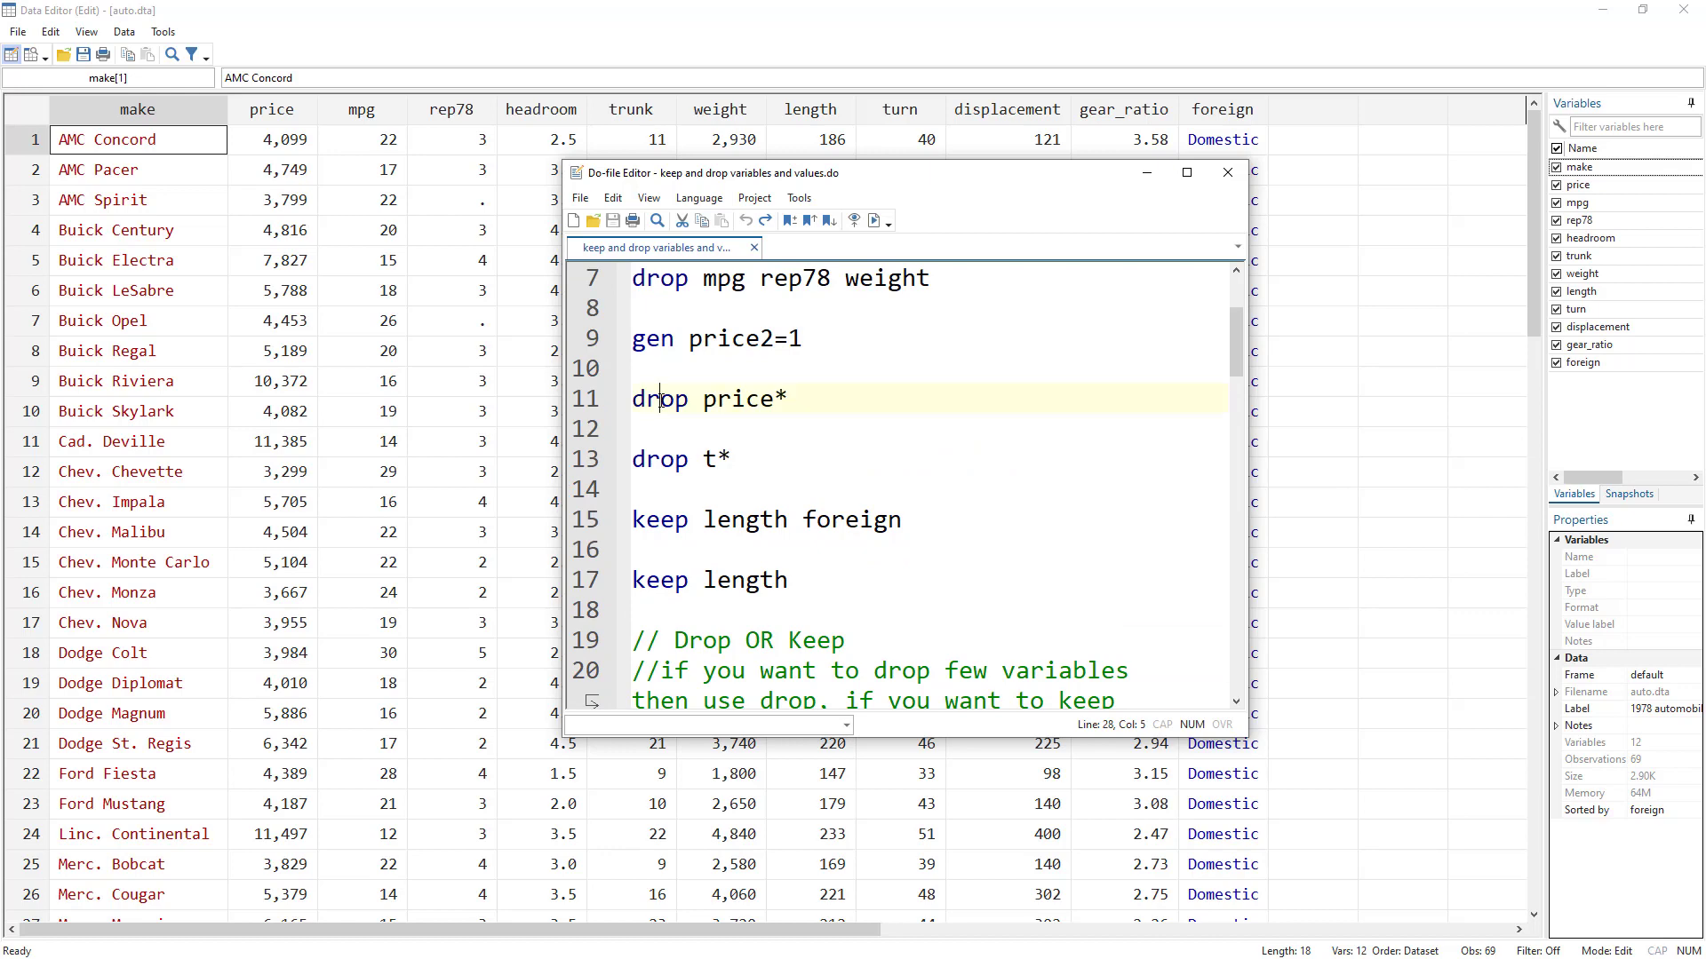
{"action": "double_click", "coordinate": [661, 399]}
{"action": "double_click", "coordinate": [740, 400]}
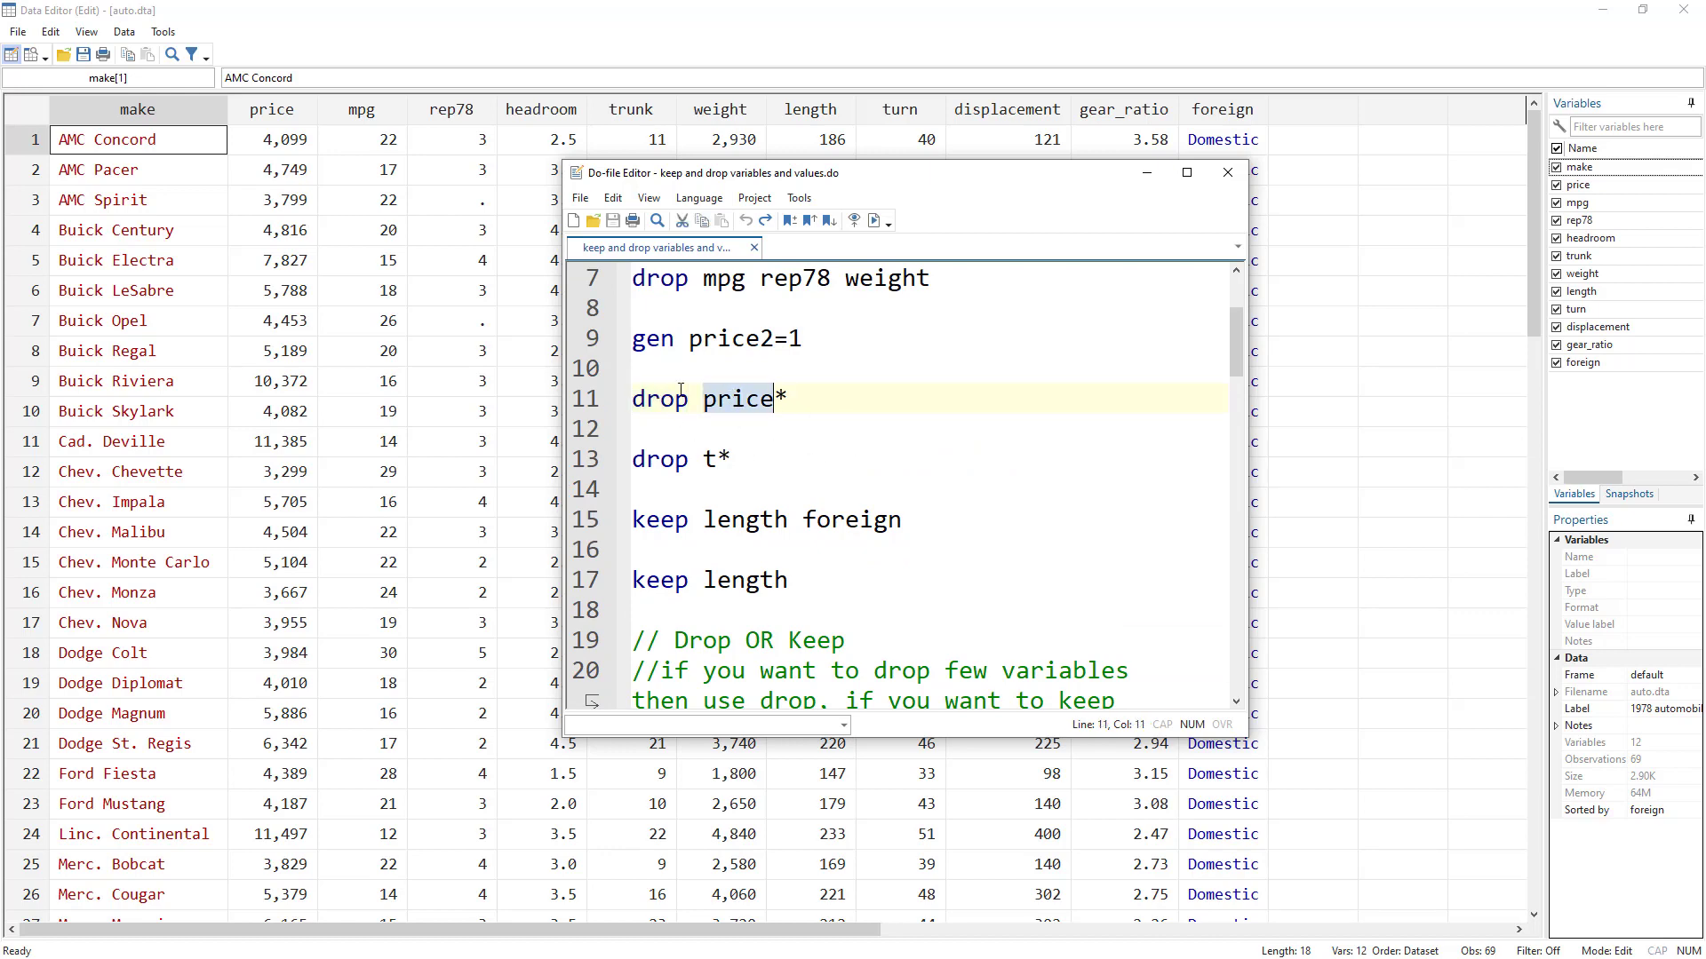
{"action": "scroll", "coordinate": [683, 455], "scroll_direction": "down", "scroll_amount": 4}
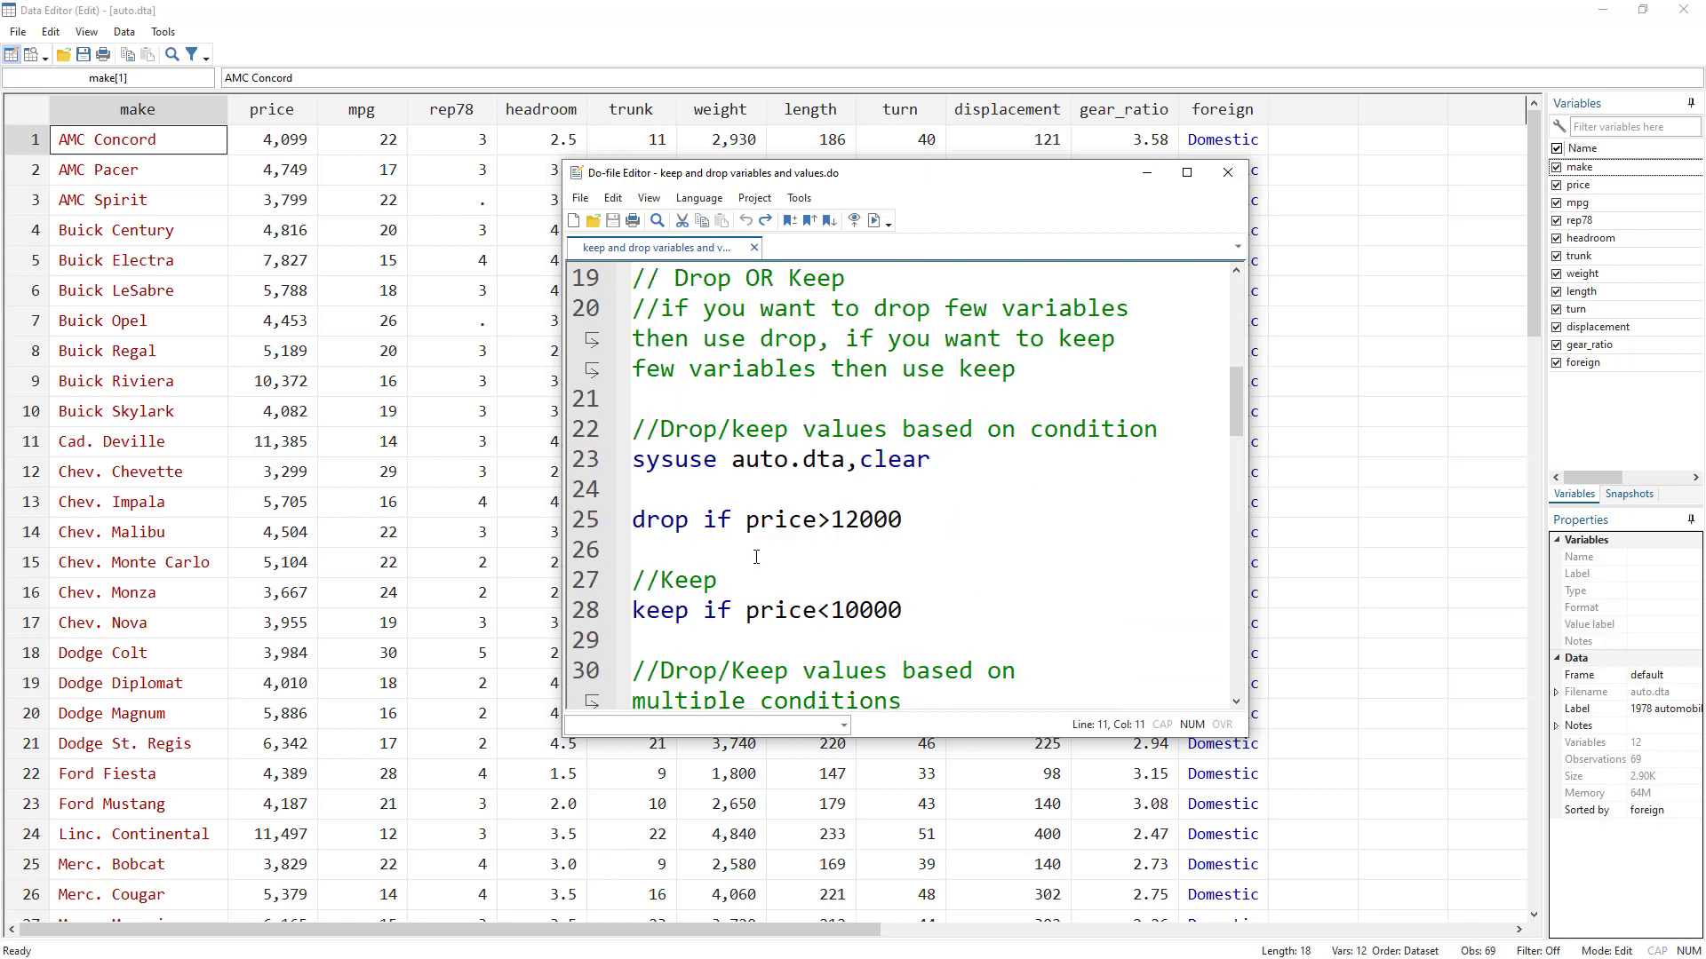
Run only the do-file line keep if price<10000 and view its output in the main results
{"action": "left_click_drag", "start_coordinate": [633, 611], "coordinate": [903, 611]}
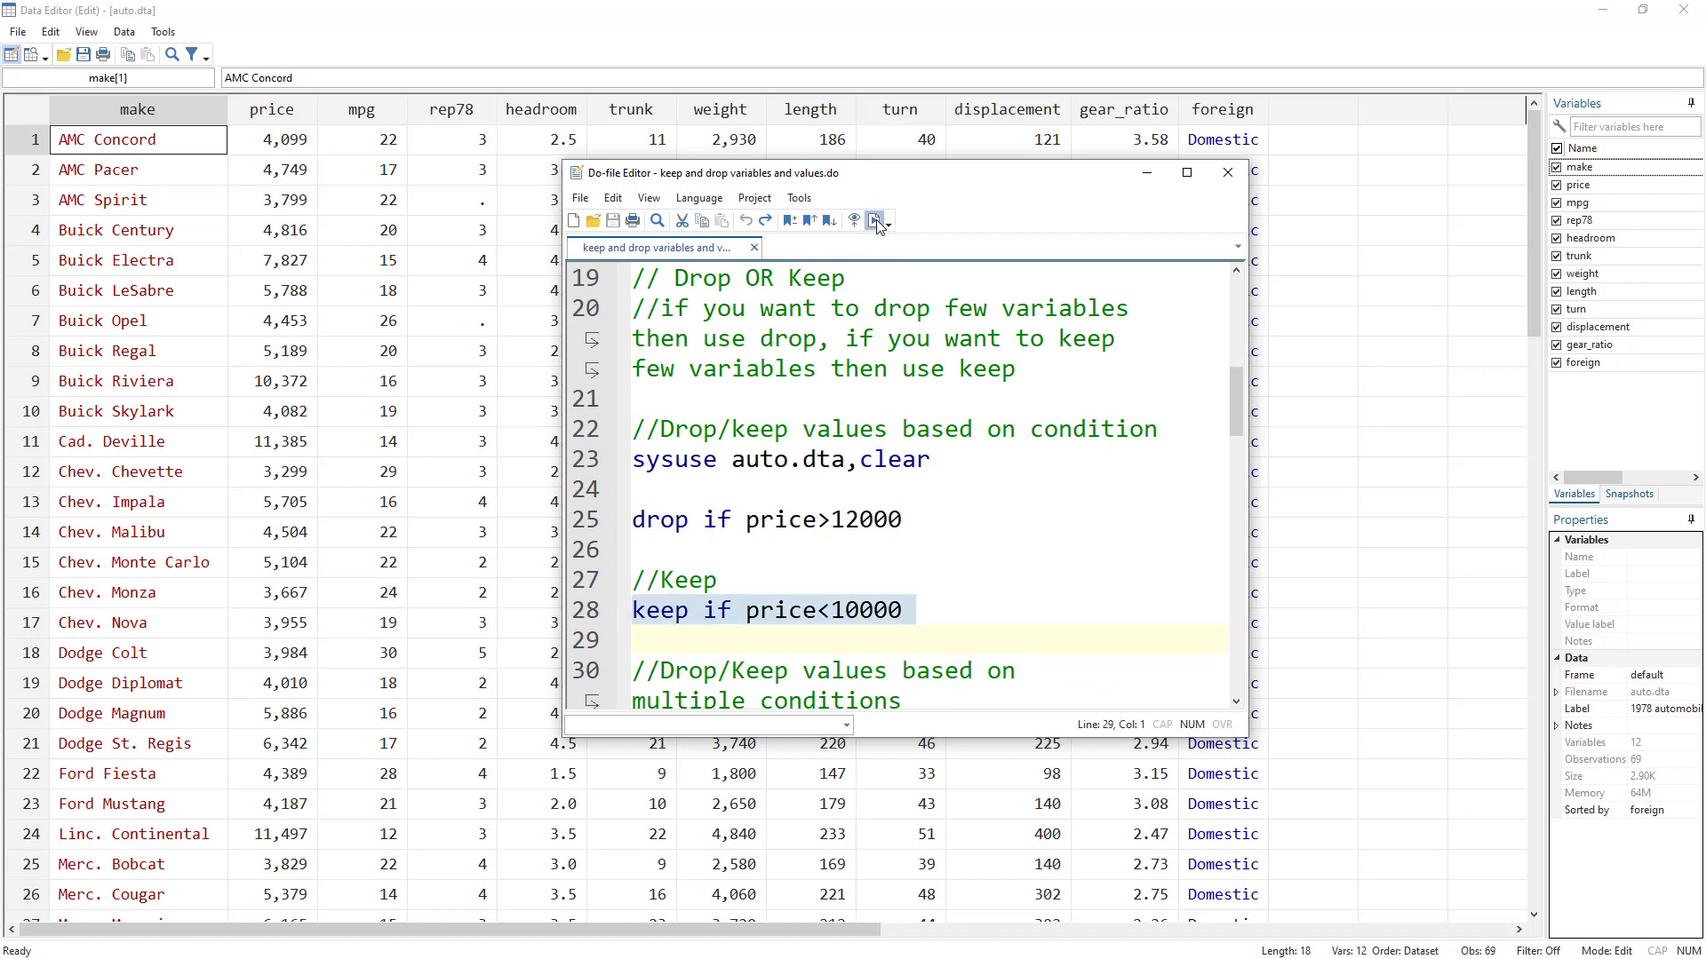
{"action": "left_click", "coordinate": [874, 220]}
{"action": "key", "text": "alt+Tab"}
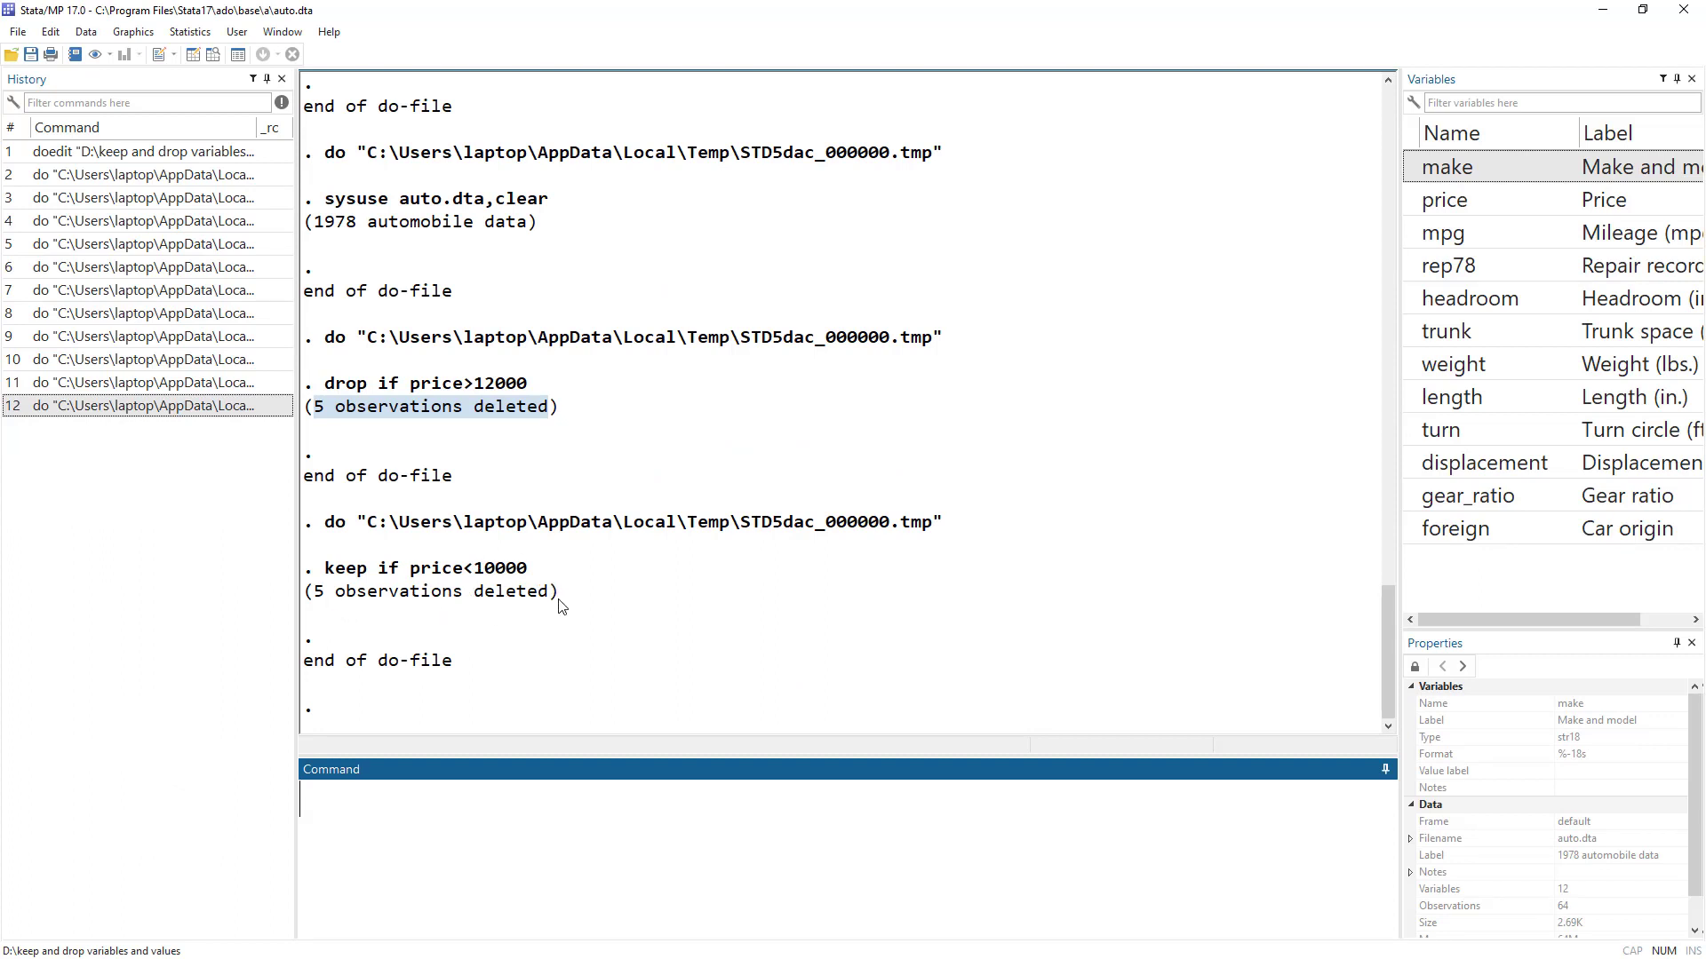
Move the do-file window clear of the results output and read the comment about dropping or keeping values based on multiple conditions
{"action": "key", "text": "alt+Tab"}
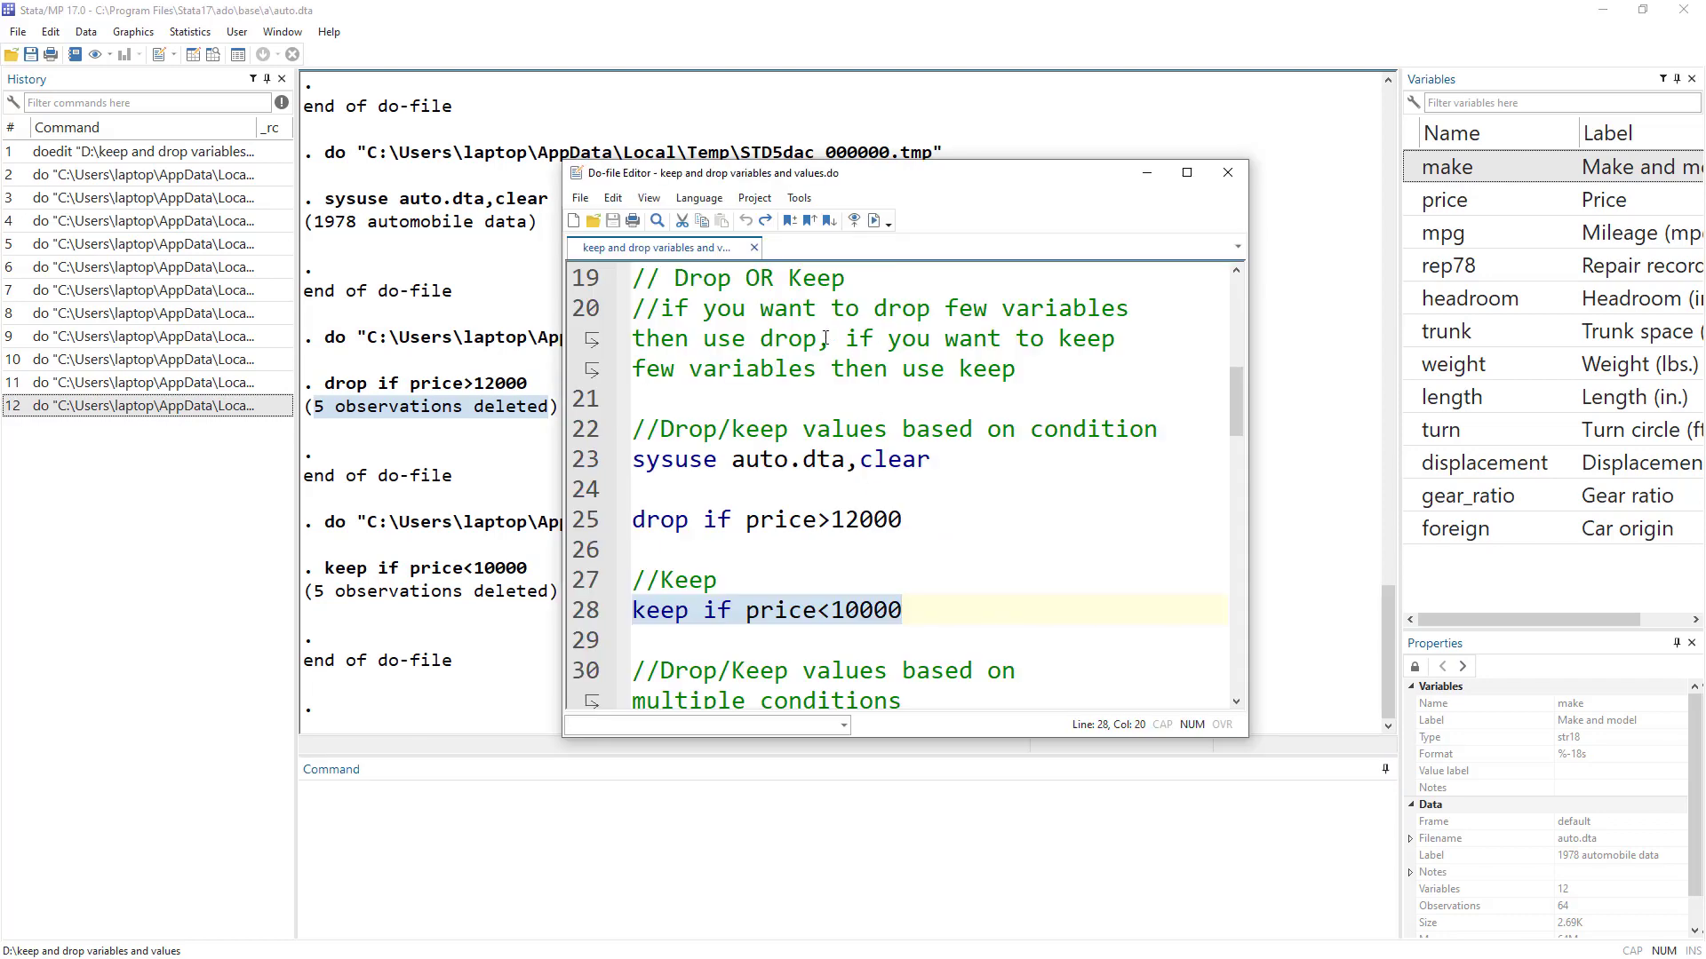
{"action": "left_click_drag", "start_coordinate": [855, 181], "coordinate": [940, 165]}
{"action": "scroll", "coordinate": [956, 480], "scroll_direction": "down", "scroll_amount": 2}
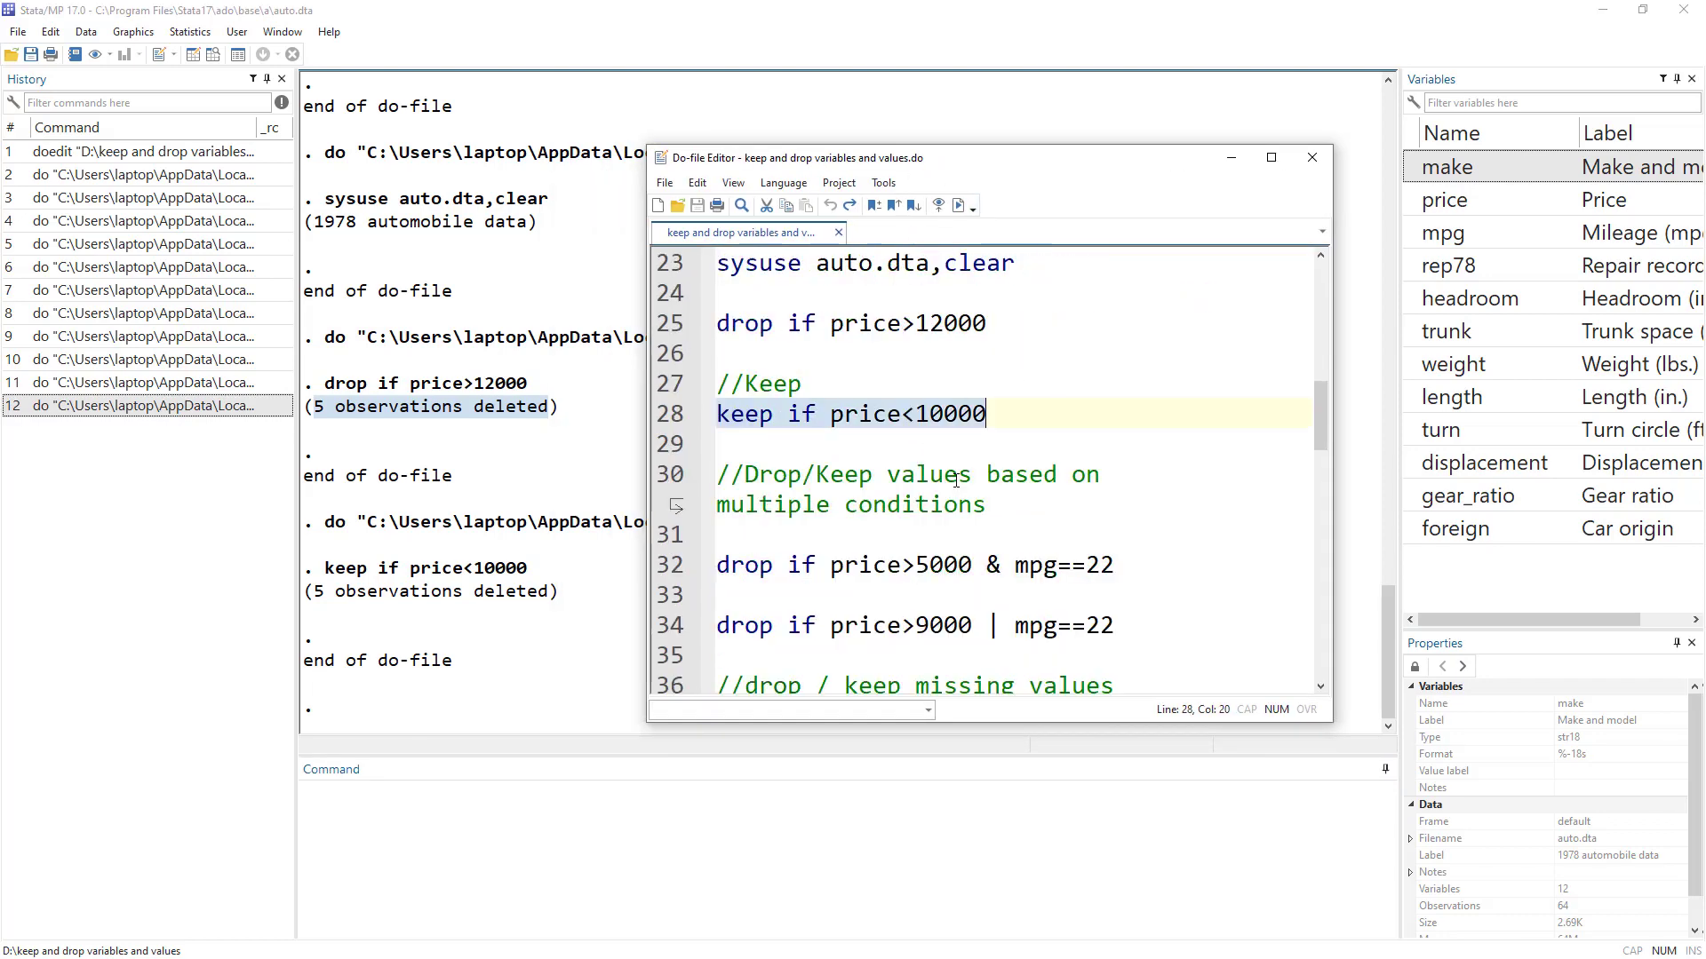
{"action": "left_click_drag", "start_coordinate": [728, 510], "coordinate": [986, 510]}
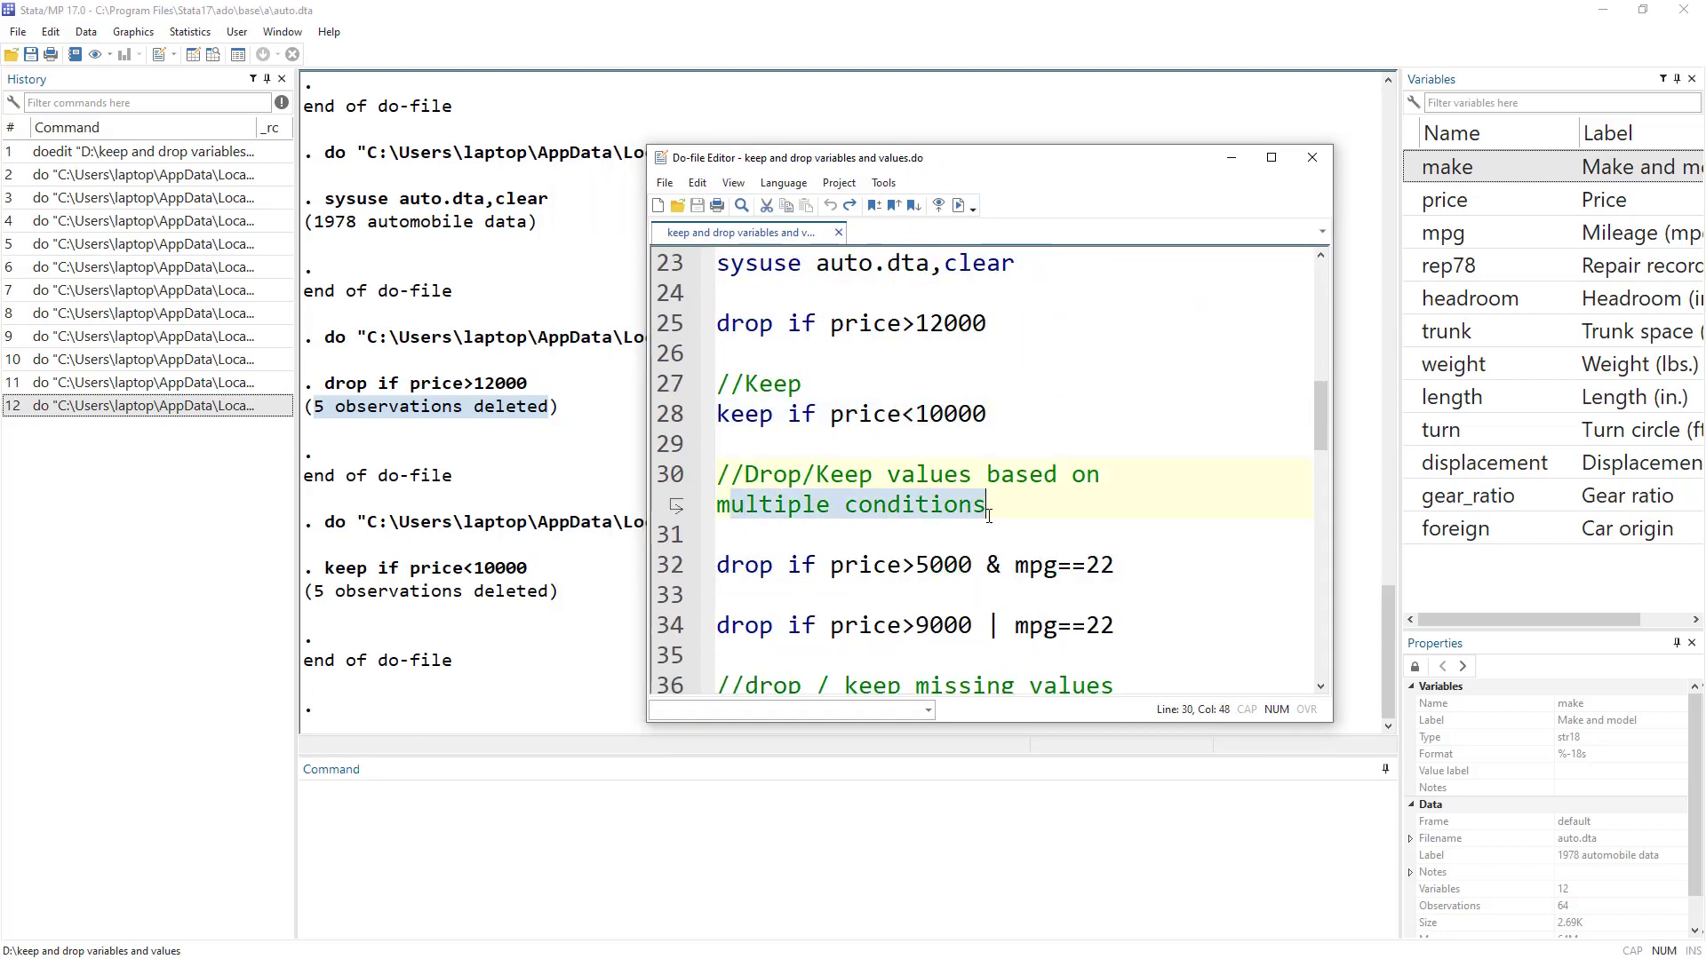
{"action": "double_click", "coordinate": [773, 475]}
{"action": "left_click", "coordinate": [843, 475]}
{"action": "double_click", "coordinate": [842, 474]}
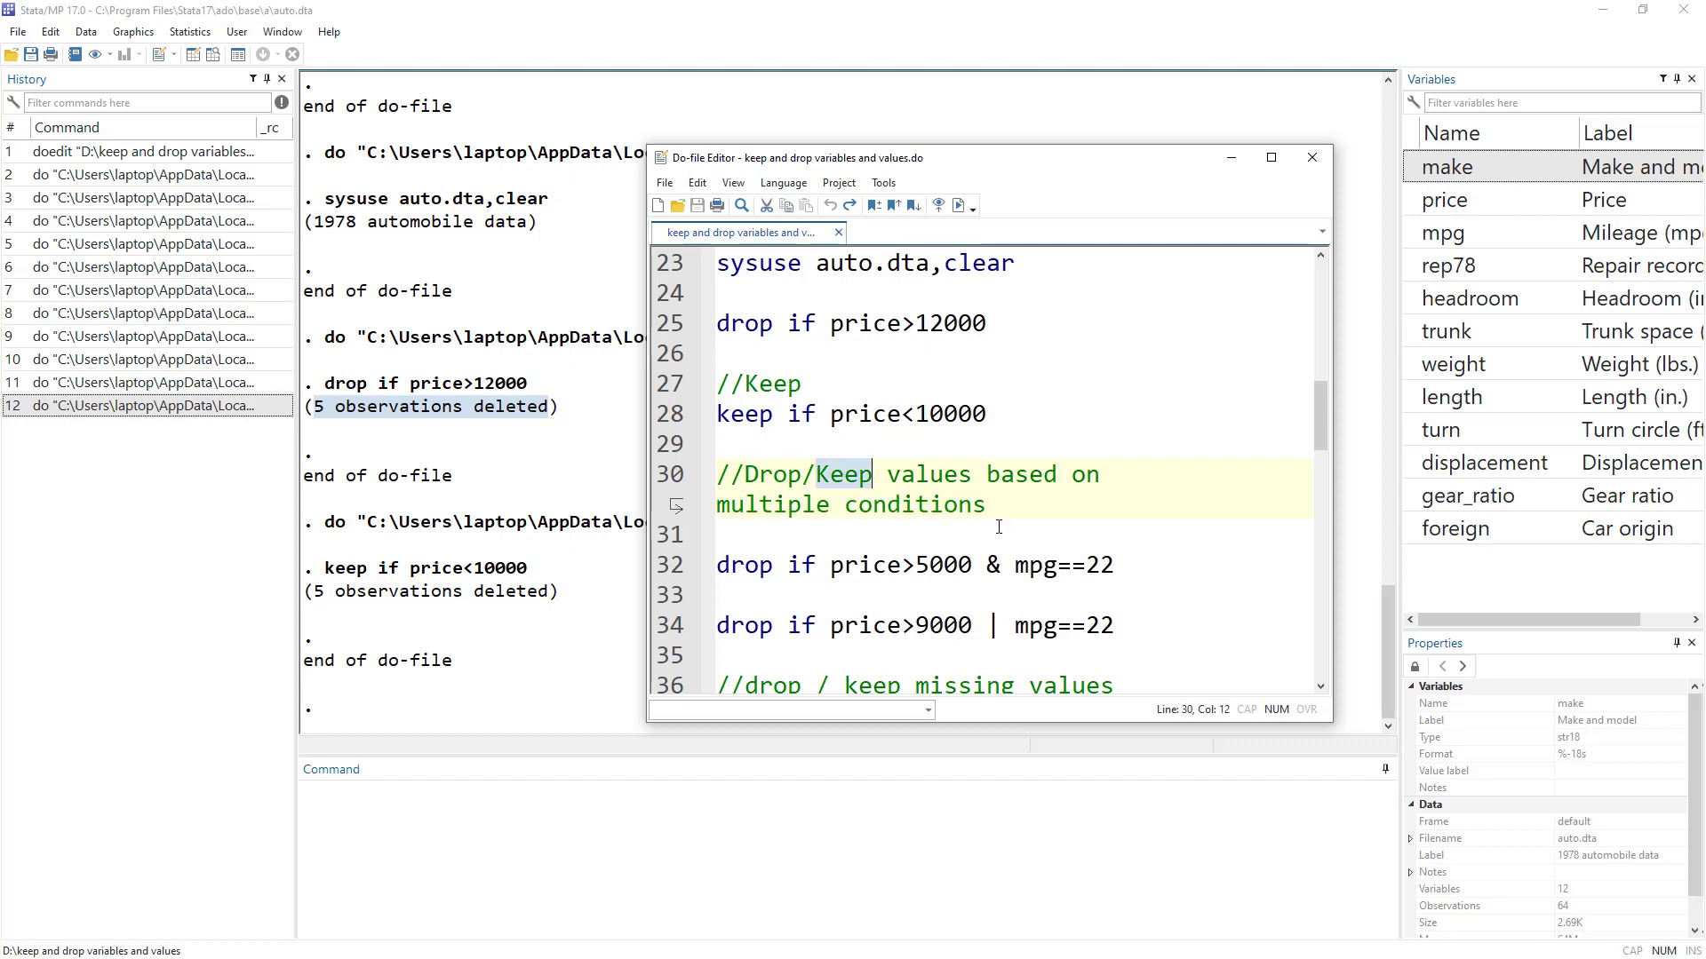
Go over both conditions in the line drop if price>5000 & mpg==22 and run only that line
{"action": "double_click", "coordinate": [751, 567]}
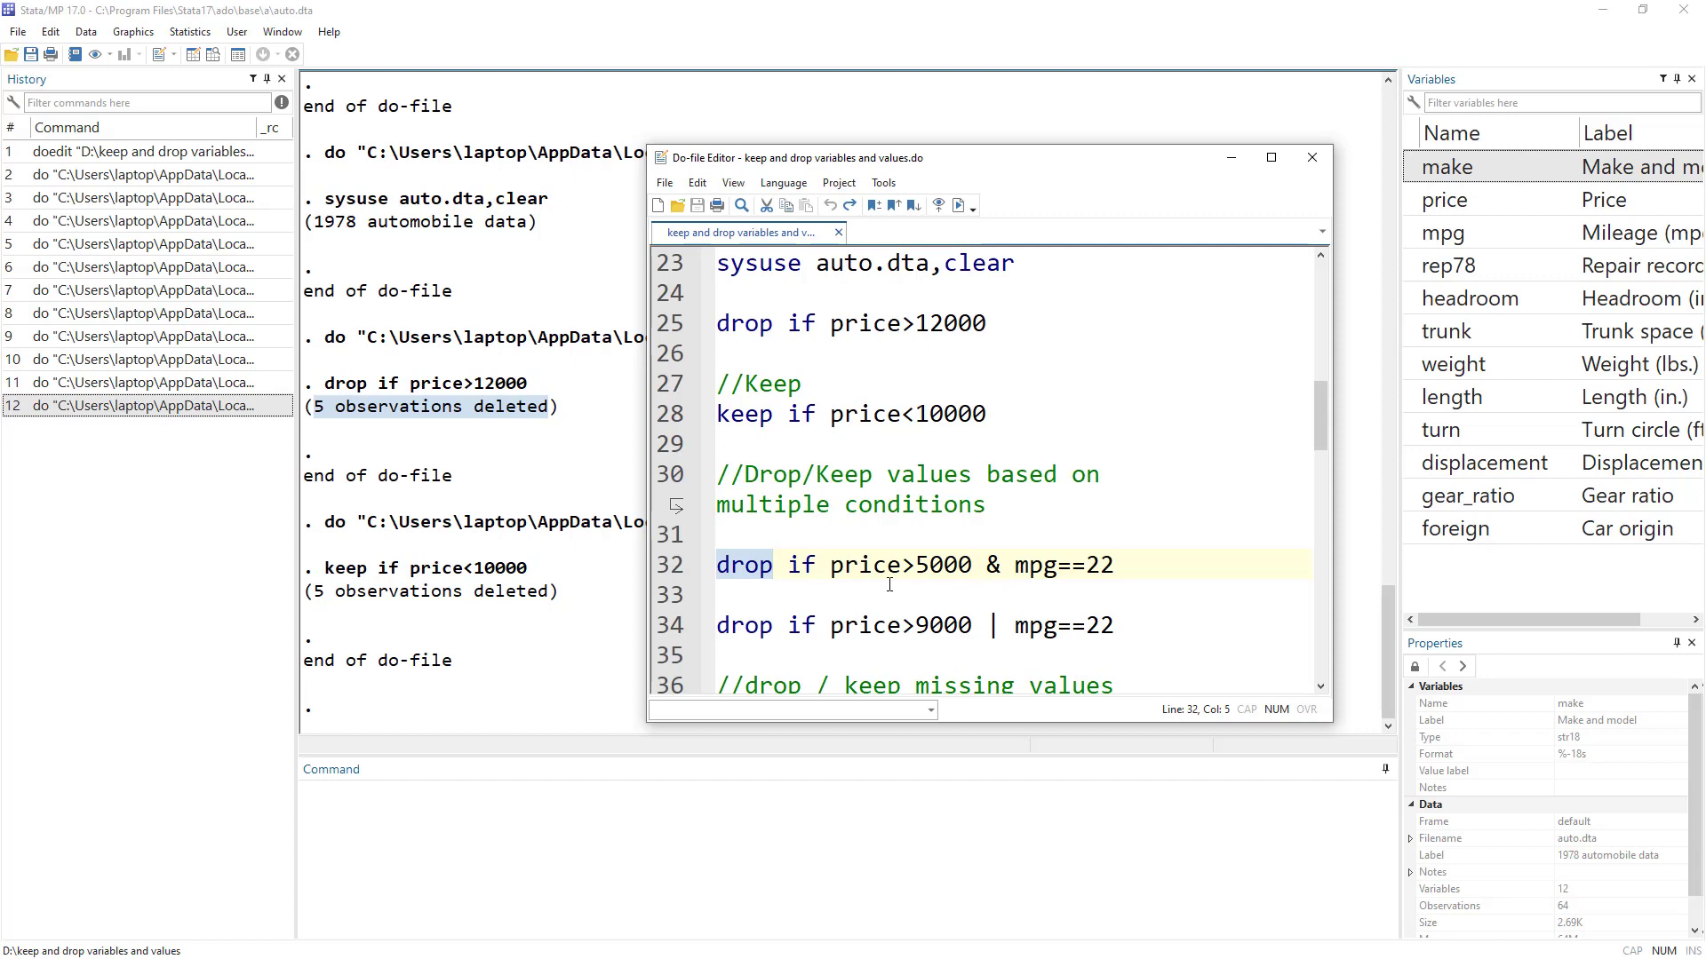
{"action": "double_click", "coordinate": [845, 570]}
{"action": "double_click", "coordinate": [958, 570]}
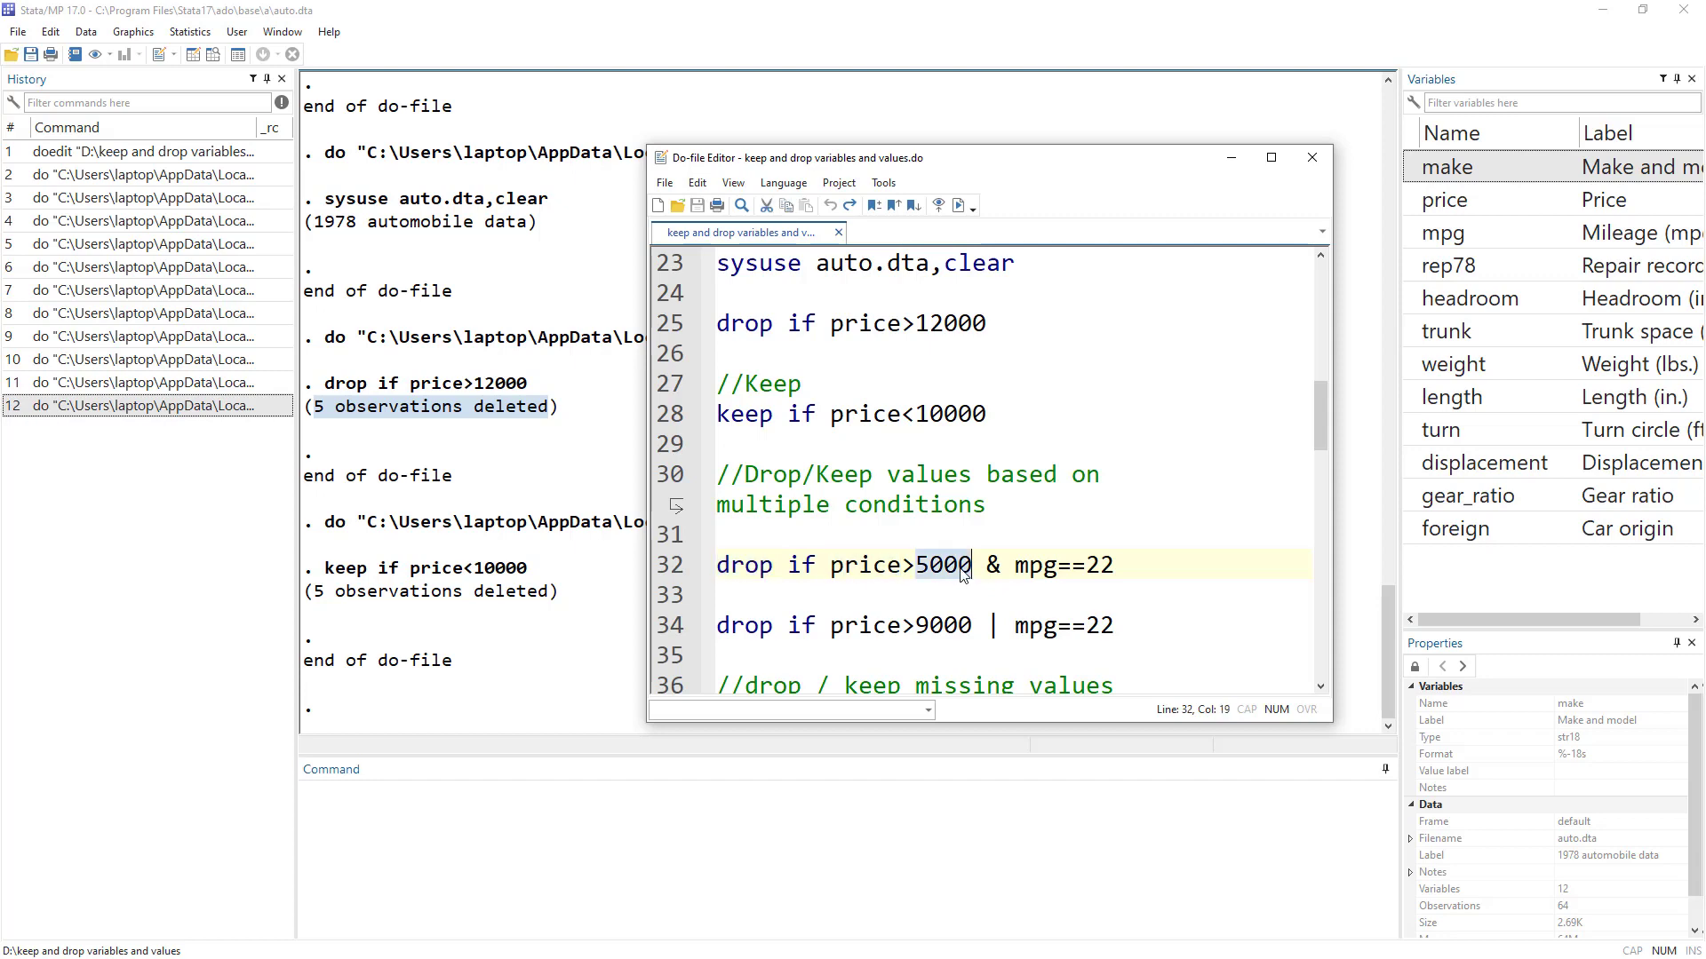
{"action": "double_click", "coordinate": [992, 565]}
{"action": "double_click", "coordinate": [1036, 565]}
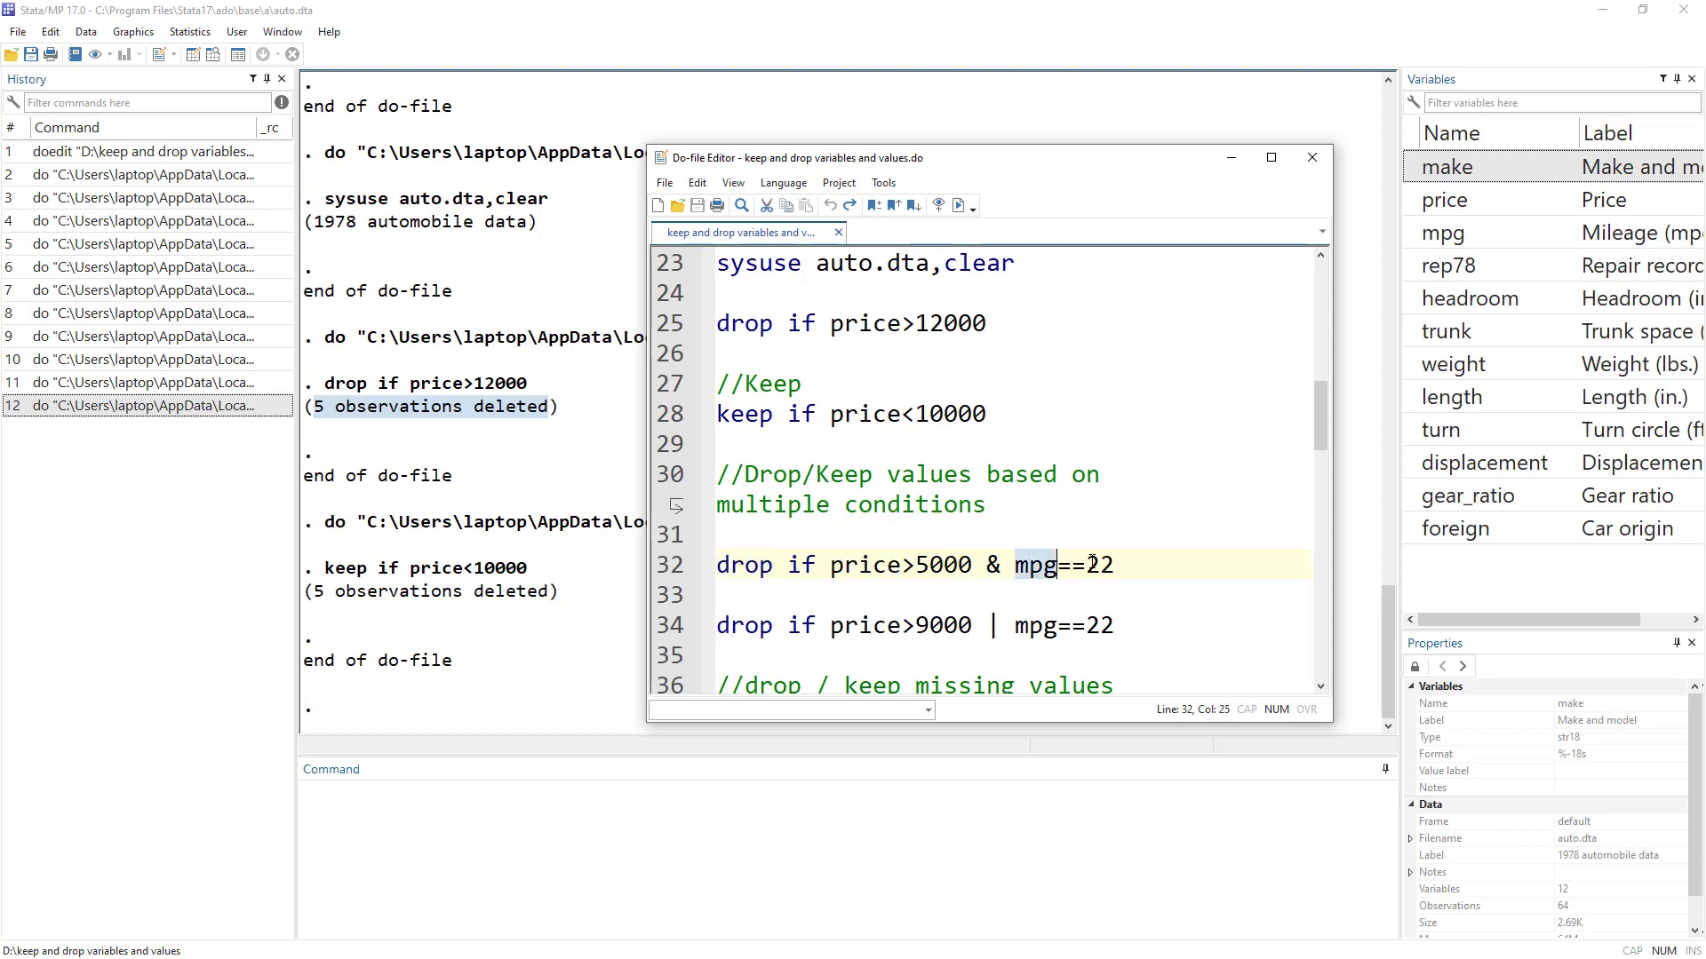
{"action": "double_click", "coordinate": [1100, 565]}
{"action": "left_click", "coordinate": [677, 568]}
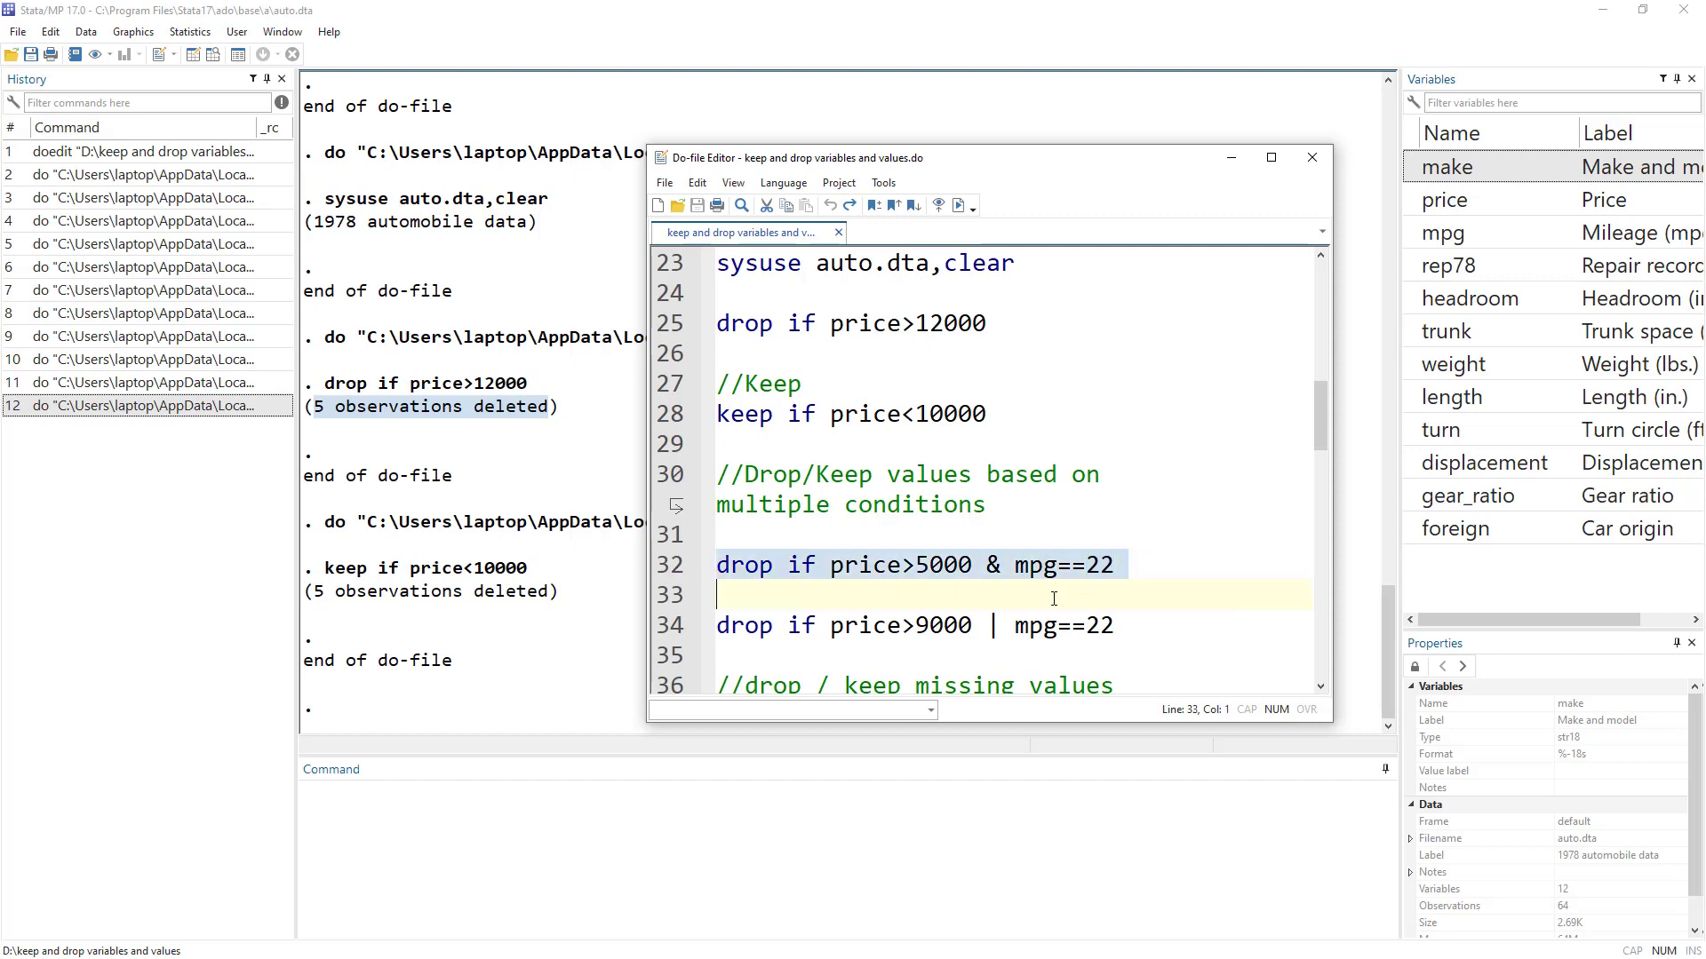
{"action": "left_click", "coordinate": [957, 205]}
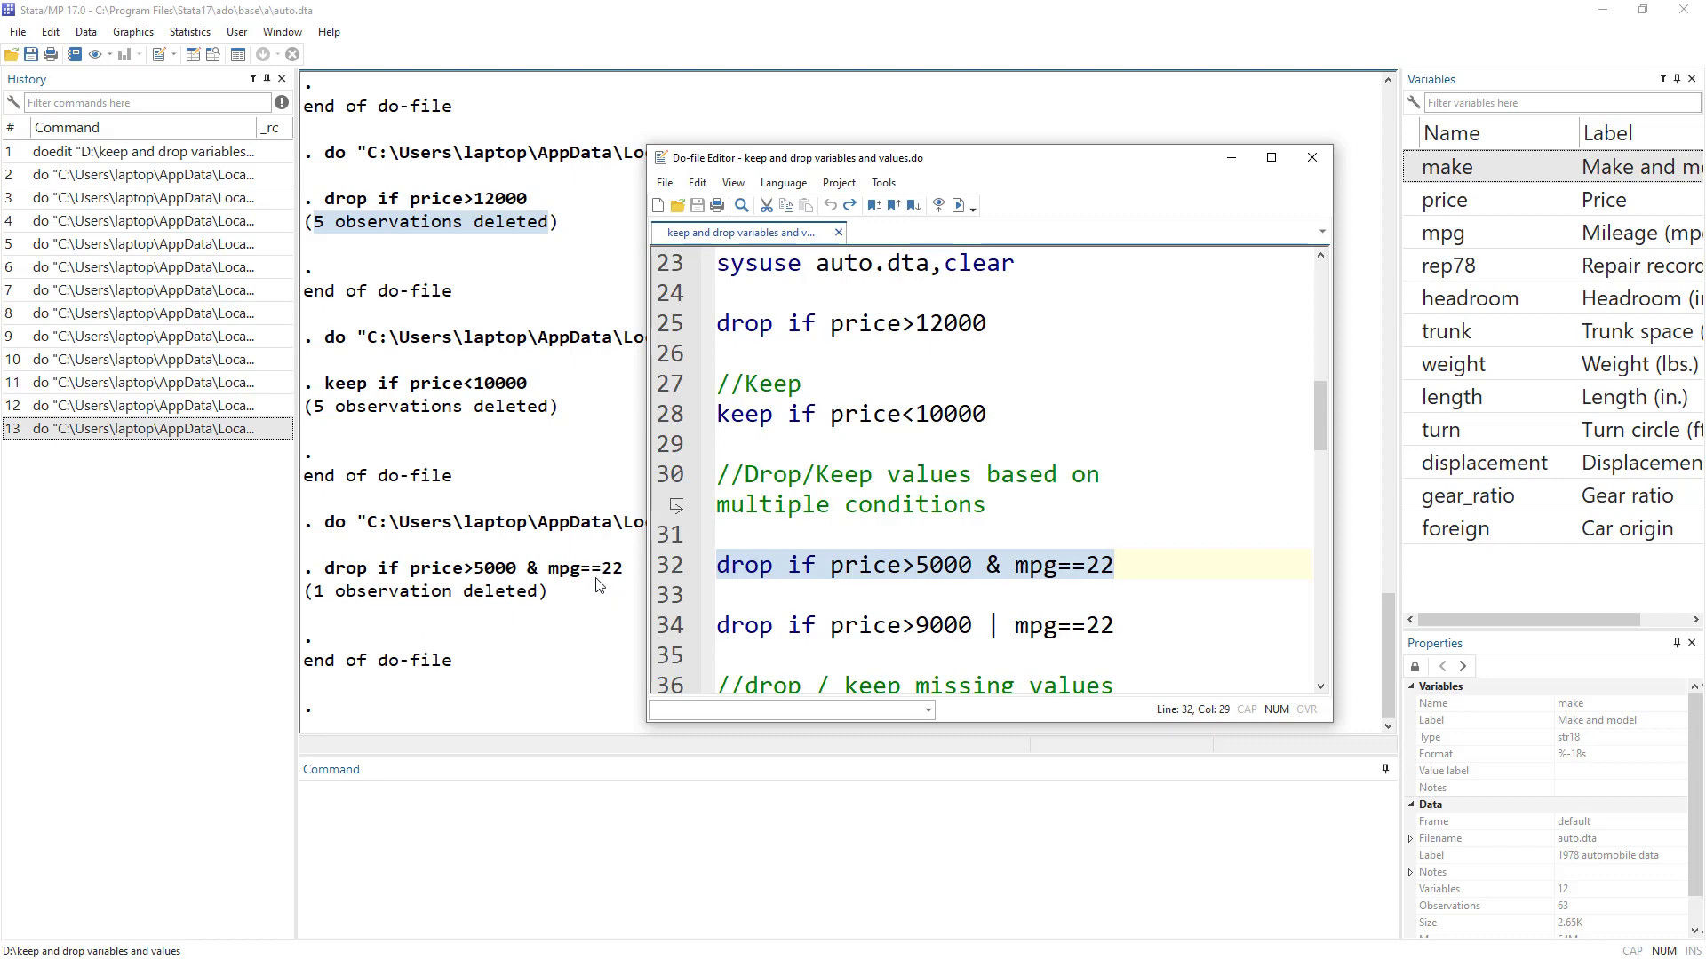
Examine each part of the do-file line drop if price>9000 | mpg==22, including the or operator between its two conditions
{"action": "scroll", "coordinate": [884, 600], "scroll_direction": "down", "scroll_amount": 1}
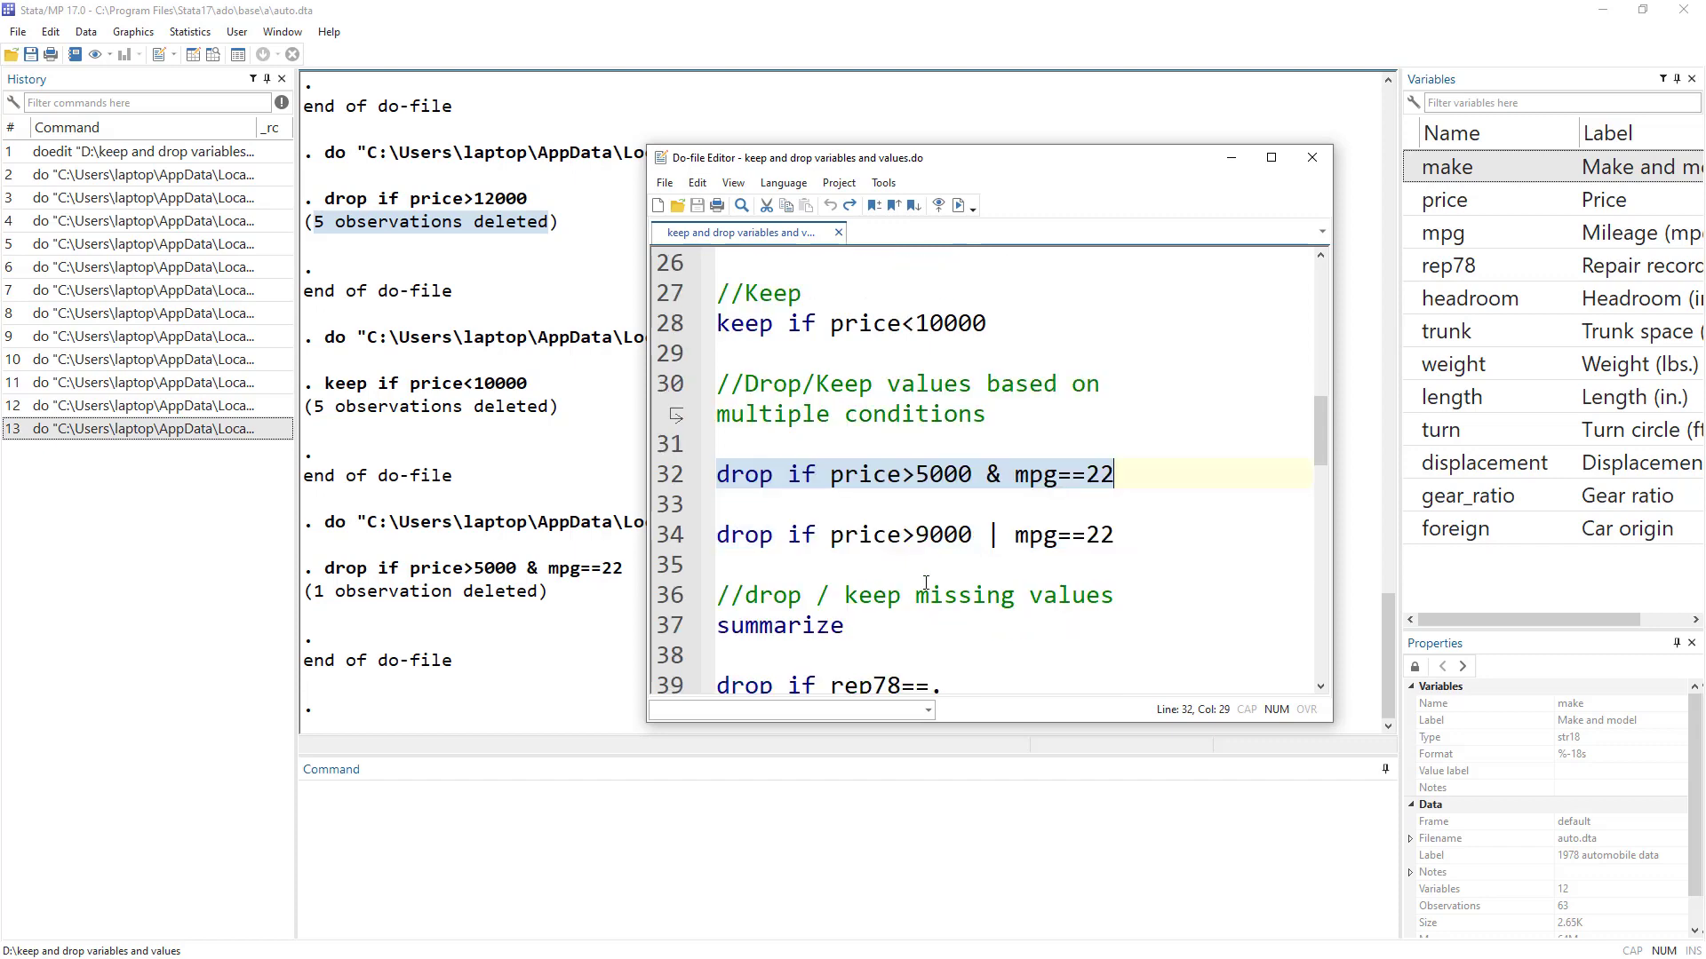
{"action": "left_click", "coordinate": [999, 533]}
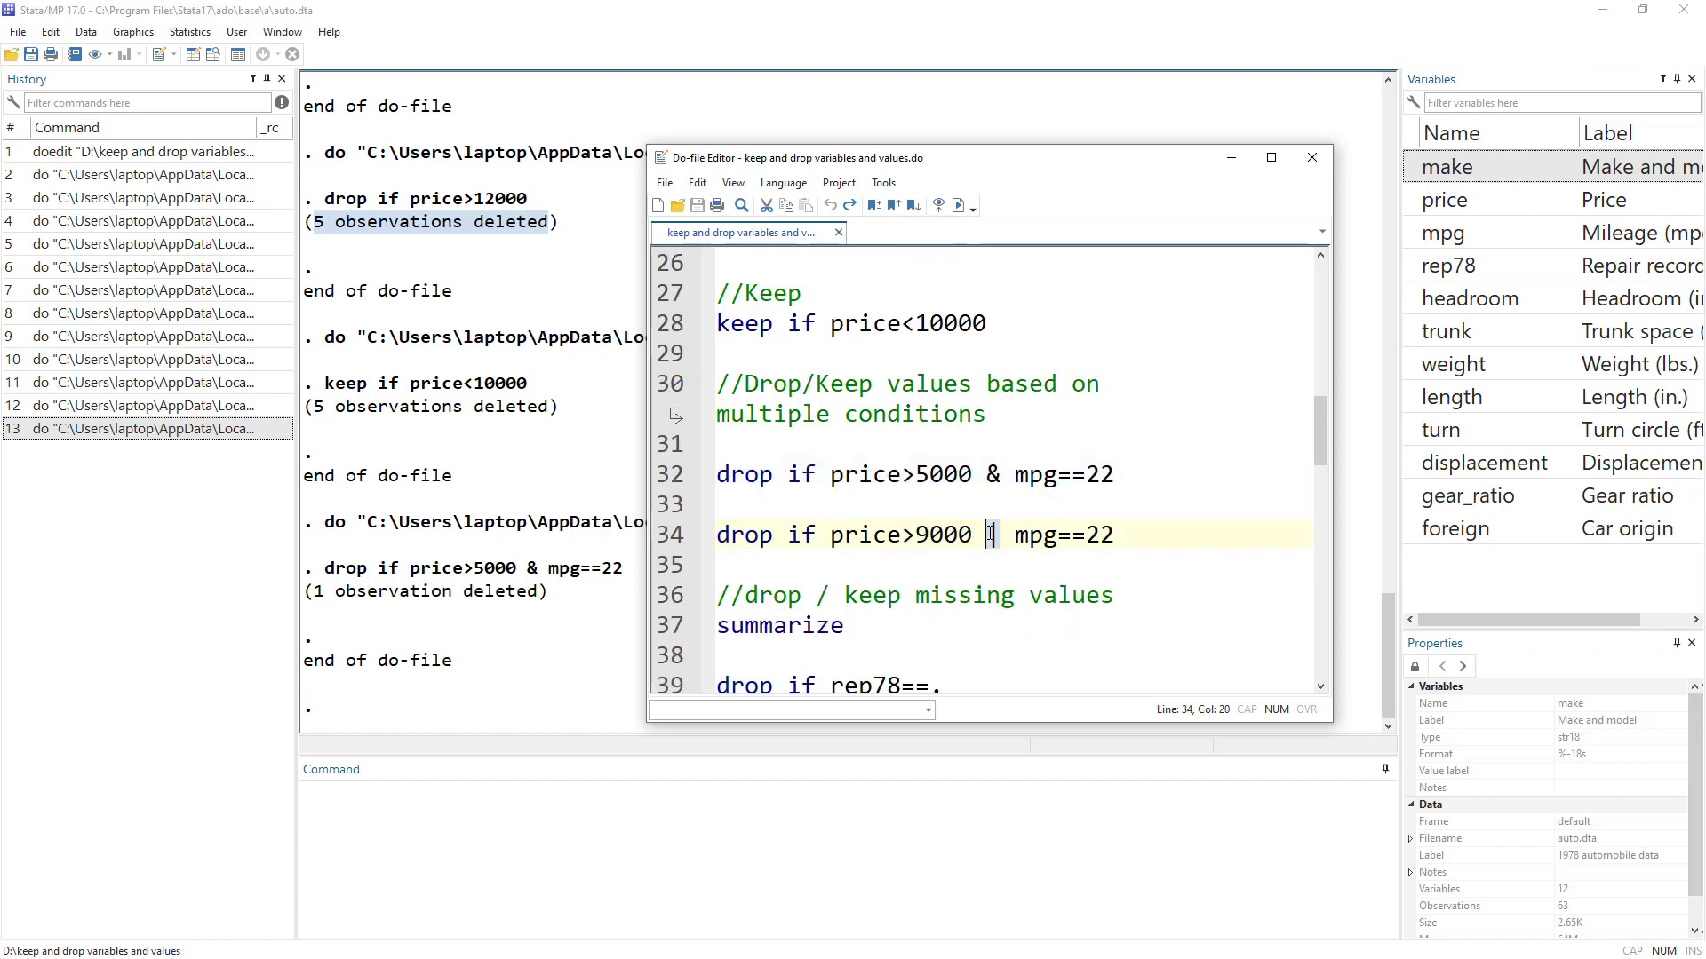
{"action": "double_click", "coordinate": [736, 534]}
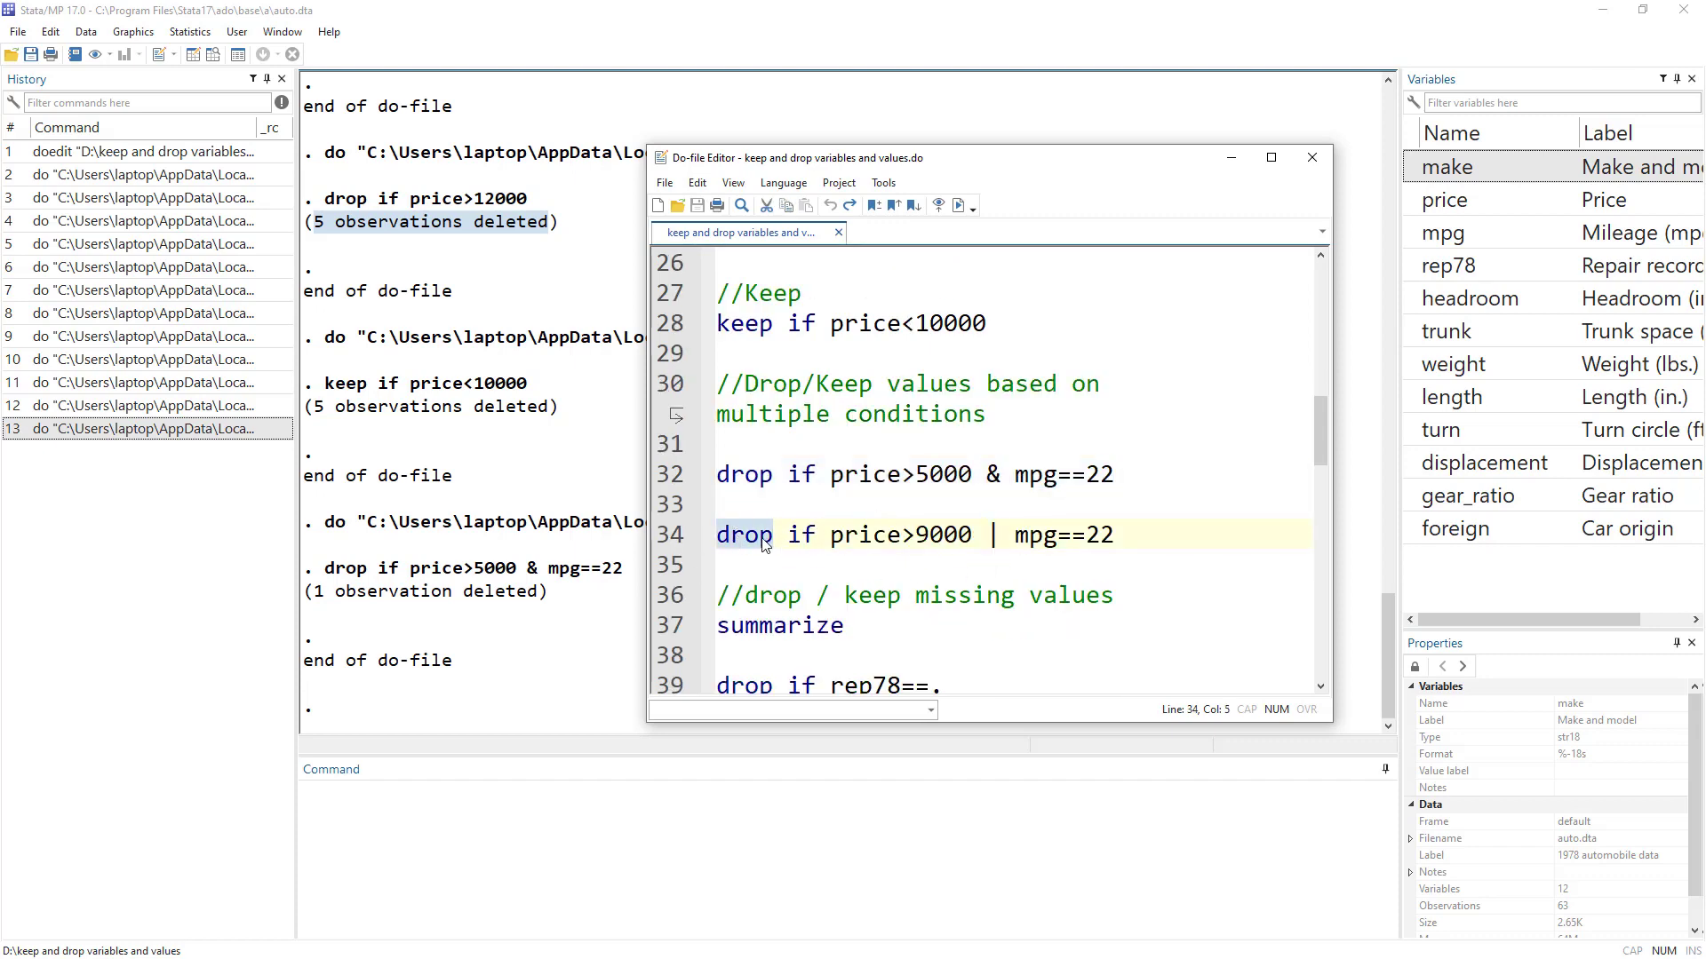
{"action": "double_click", "coordinate": [802, 534]}
{"action": "double_click", "coordinate": [879, 534]}
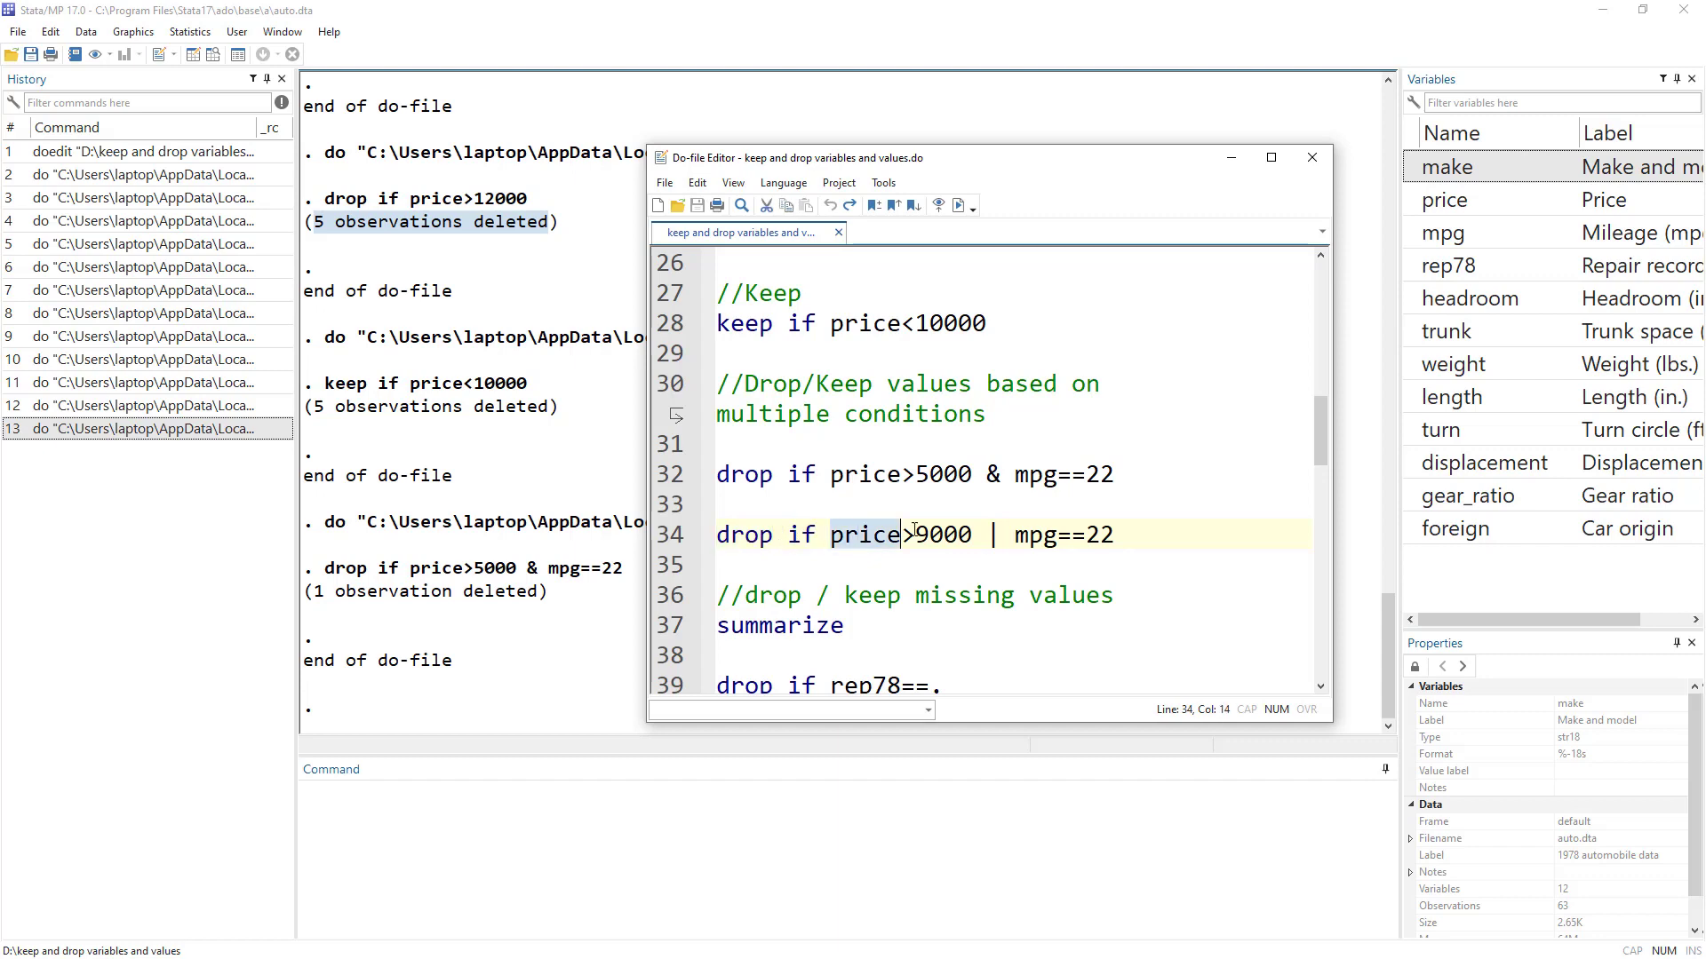
{"action": "double_click", "coordinate": [943, 533]}
{"action": "left_click", "coordinate": [1000, 535]}
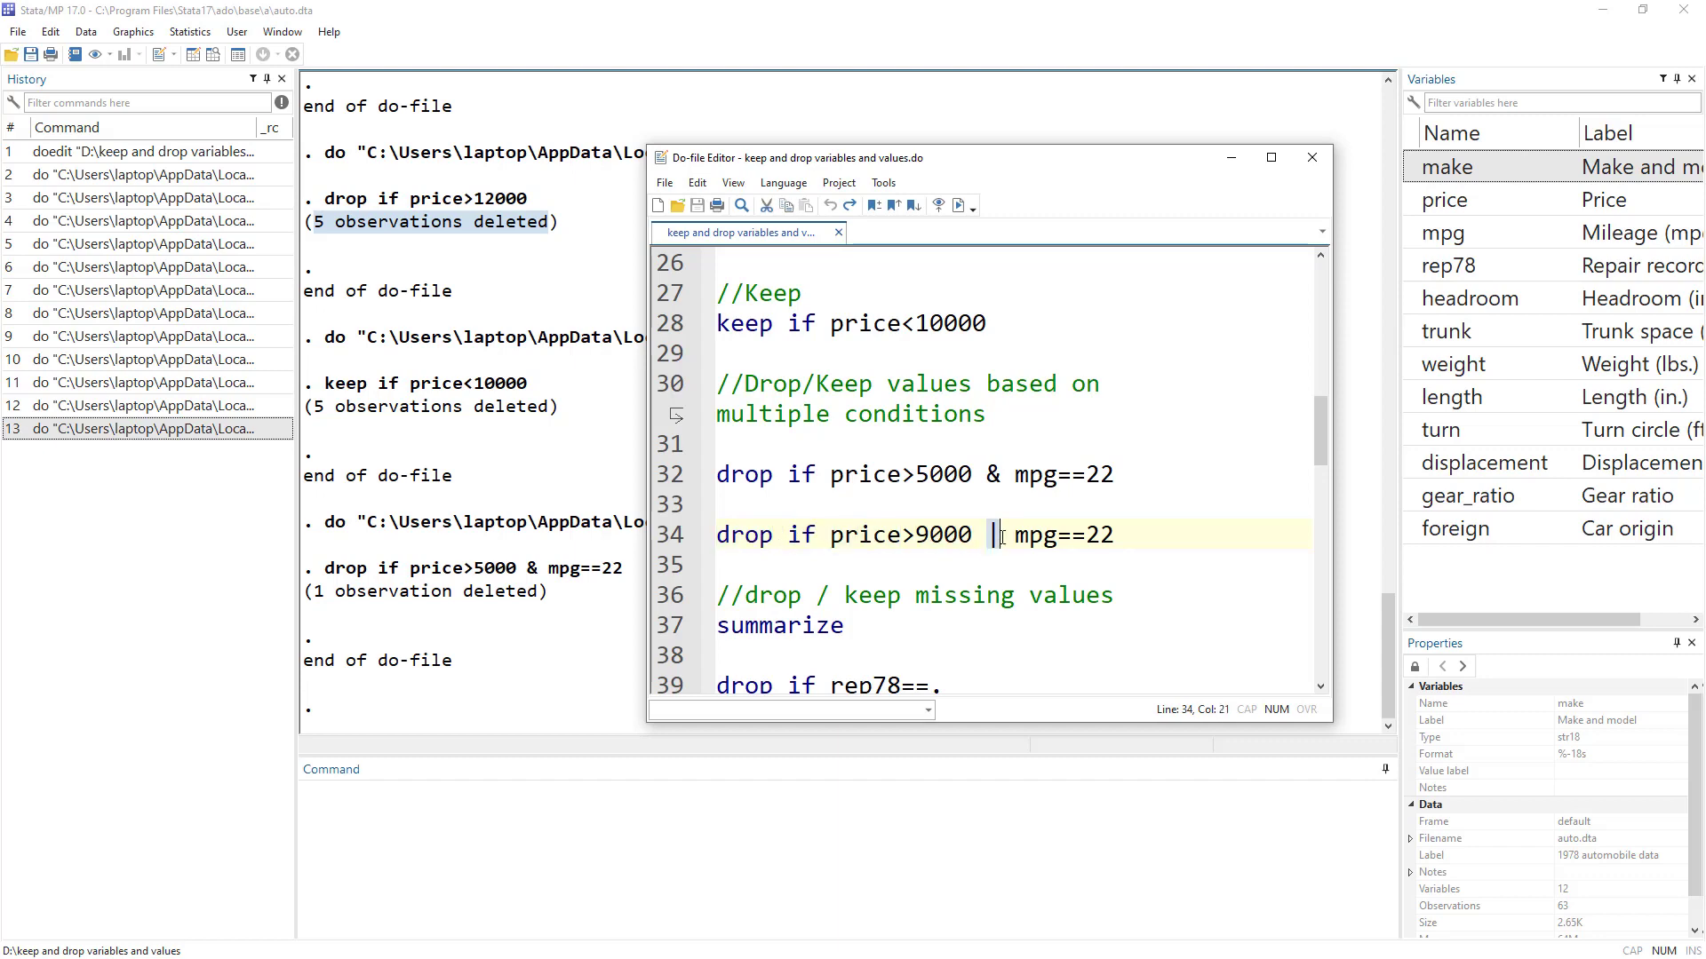
{"action": "double_click", "coordinate": [897, 536]}
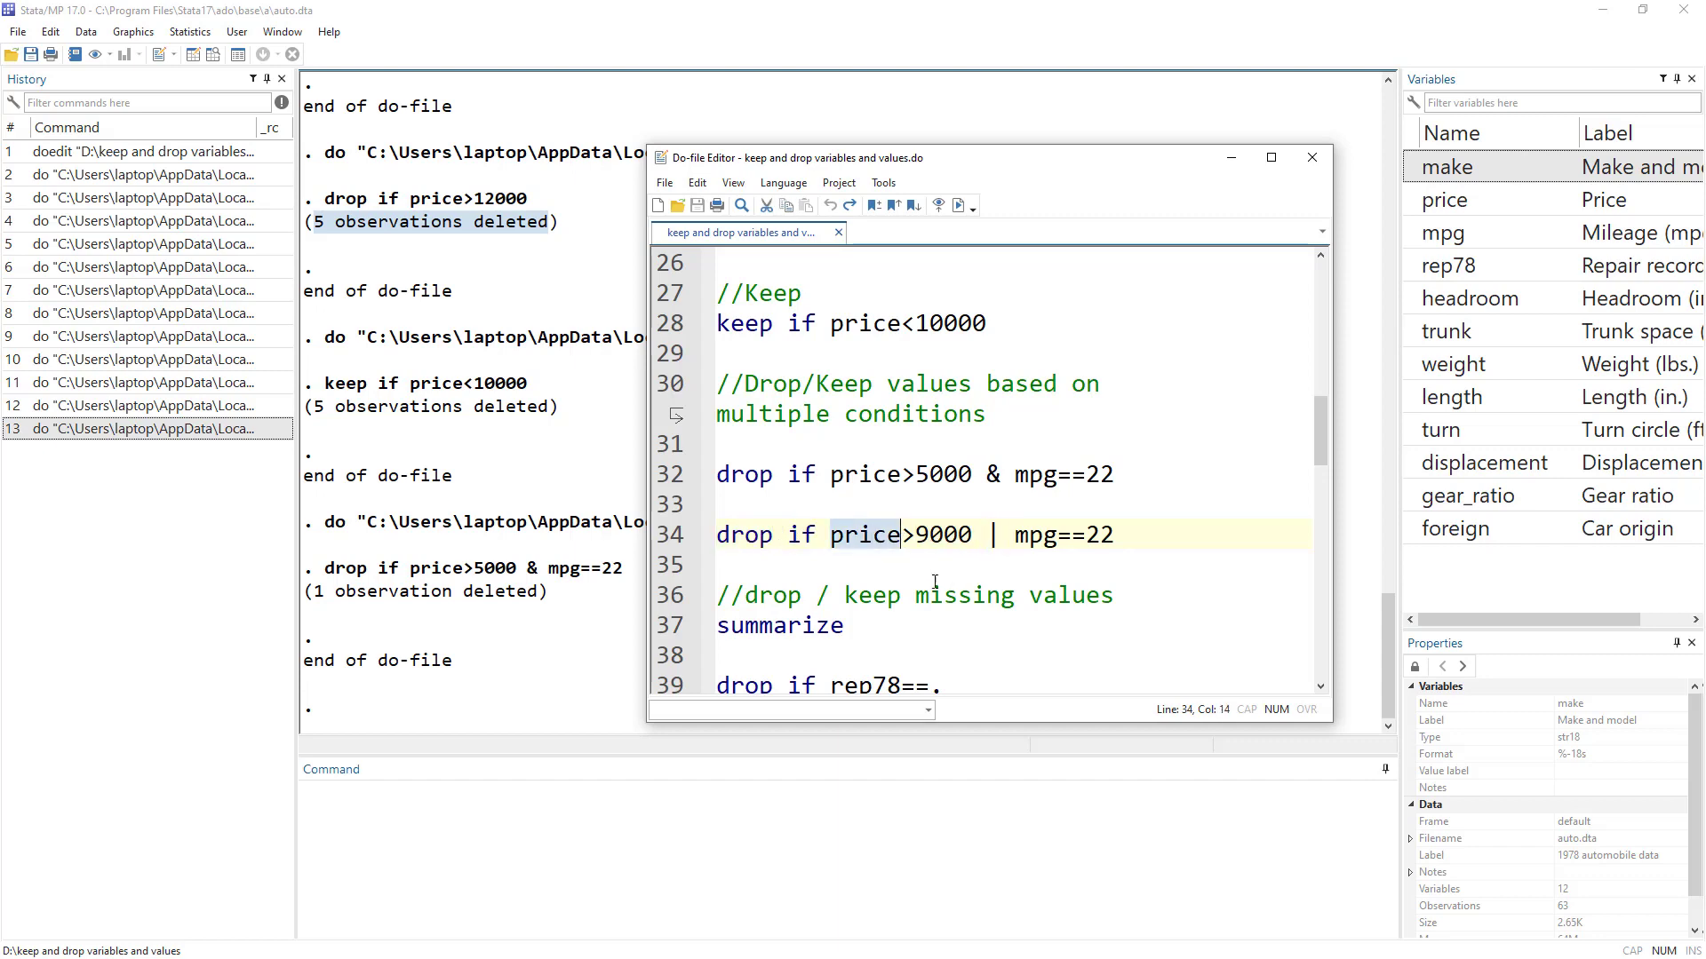
{"action": "double_click", "coordinate": [1048, 534]}
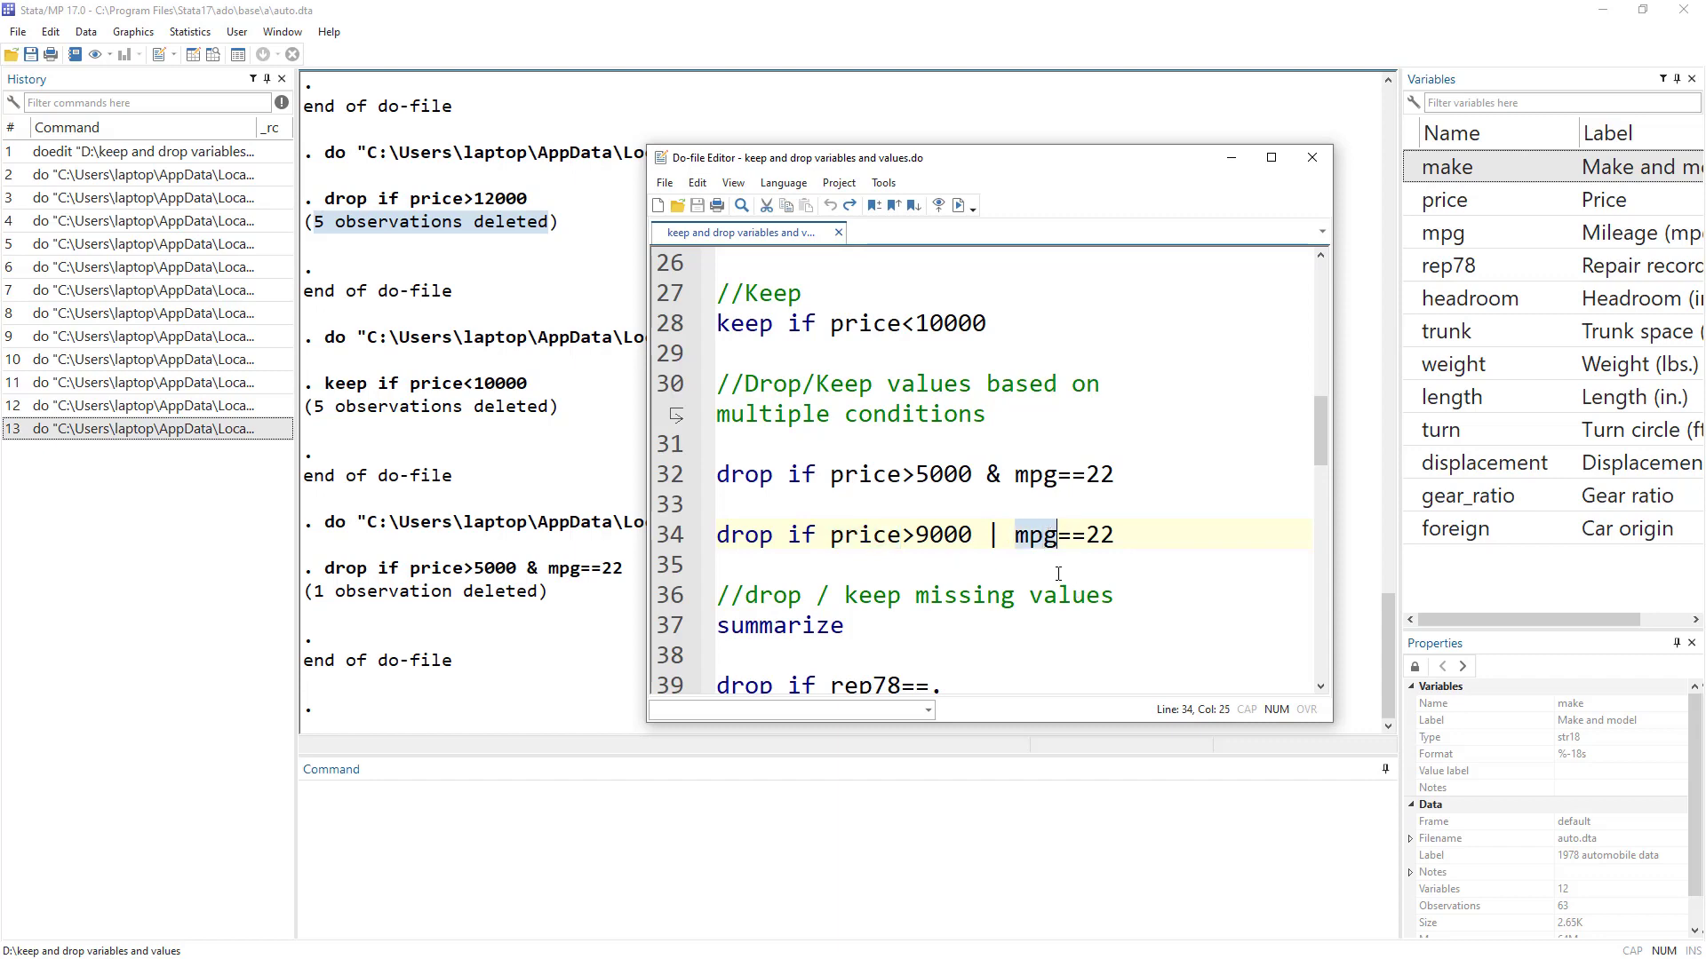
Highlight both conditions in drop if price>9000 | mpg==22 and run only that line
{"action": "left_click", "coordinate": [991, 534]}
{"action": "triple_click", "coordinate": [1035, 534]}
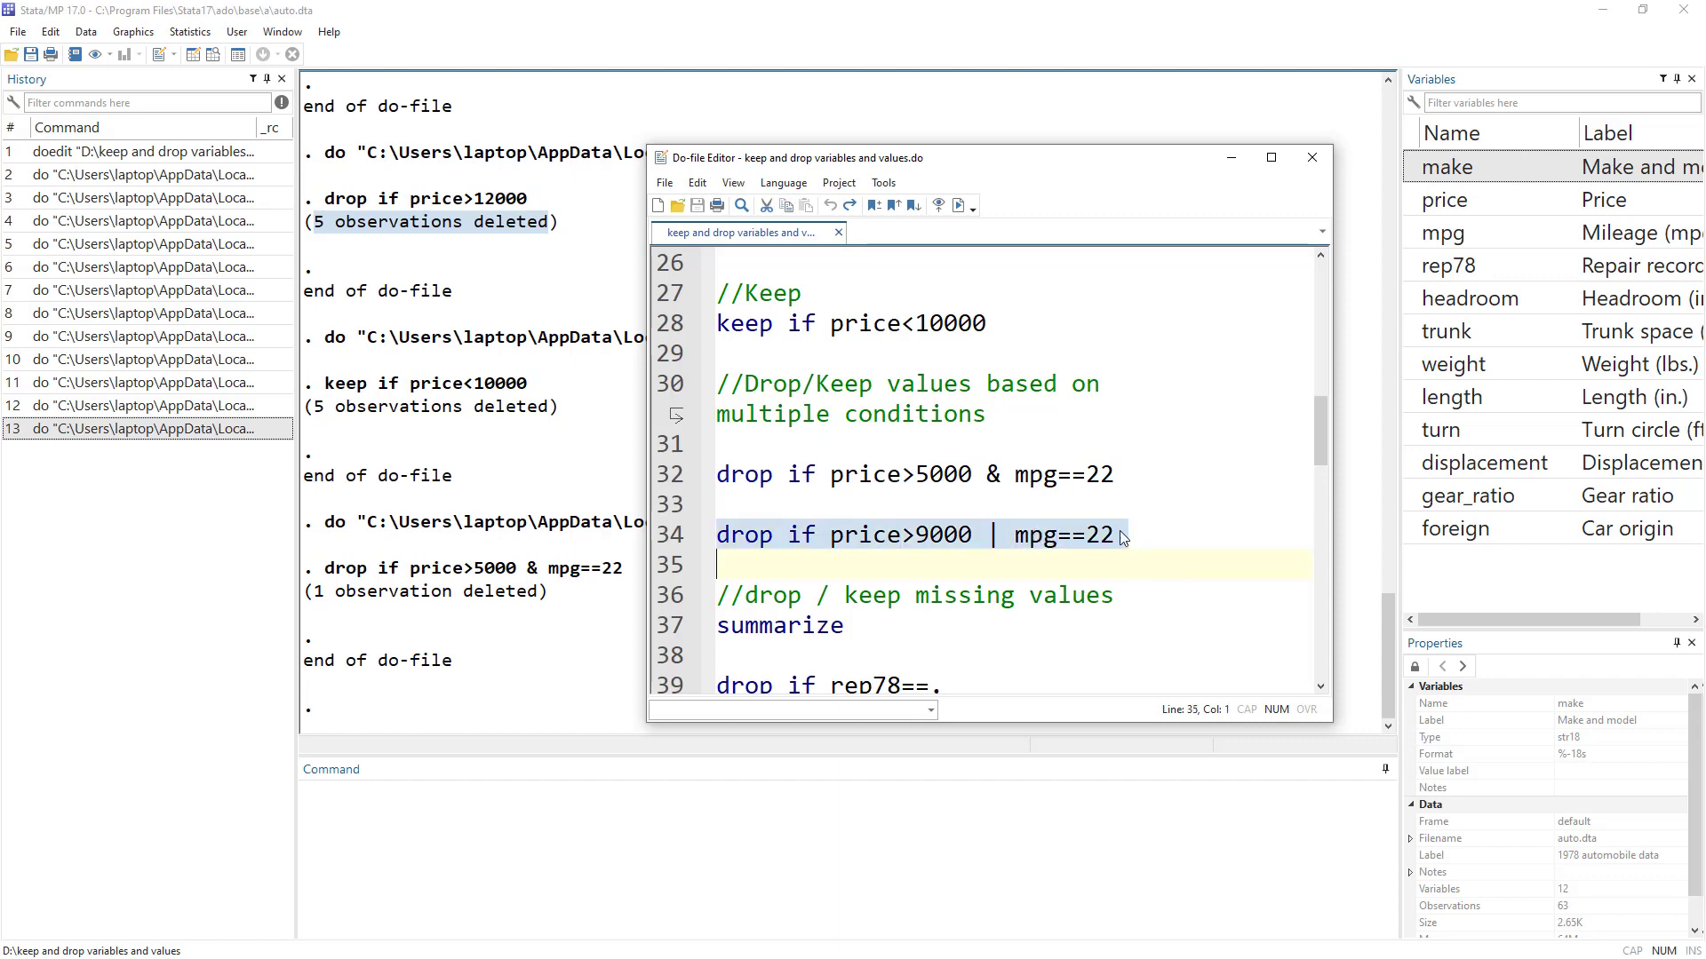
{"action": "left_click", "coordinate": [1112, 540]}
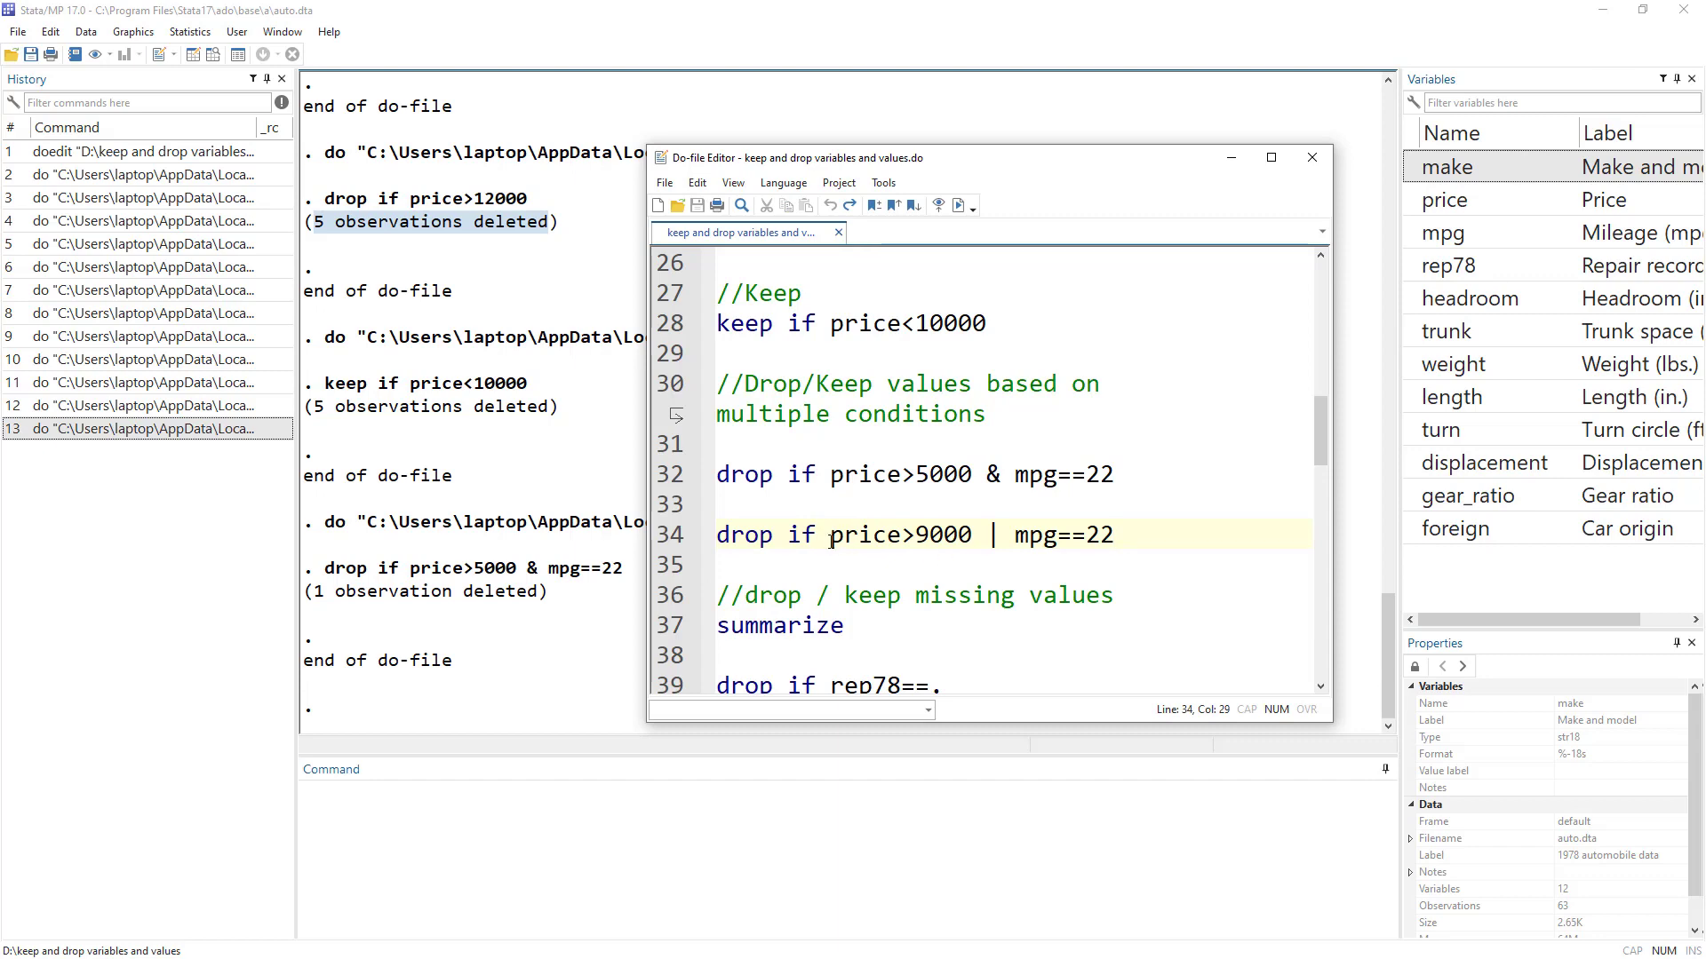
{"action": "left_click_drag", "start_coordinate": [831, 542], "coordinate": [1116, 536]}
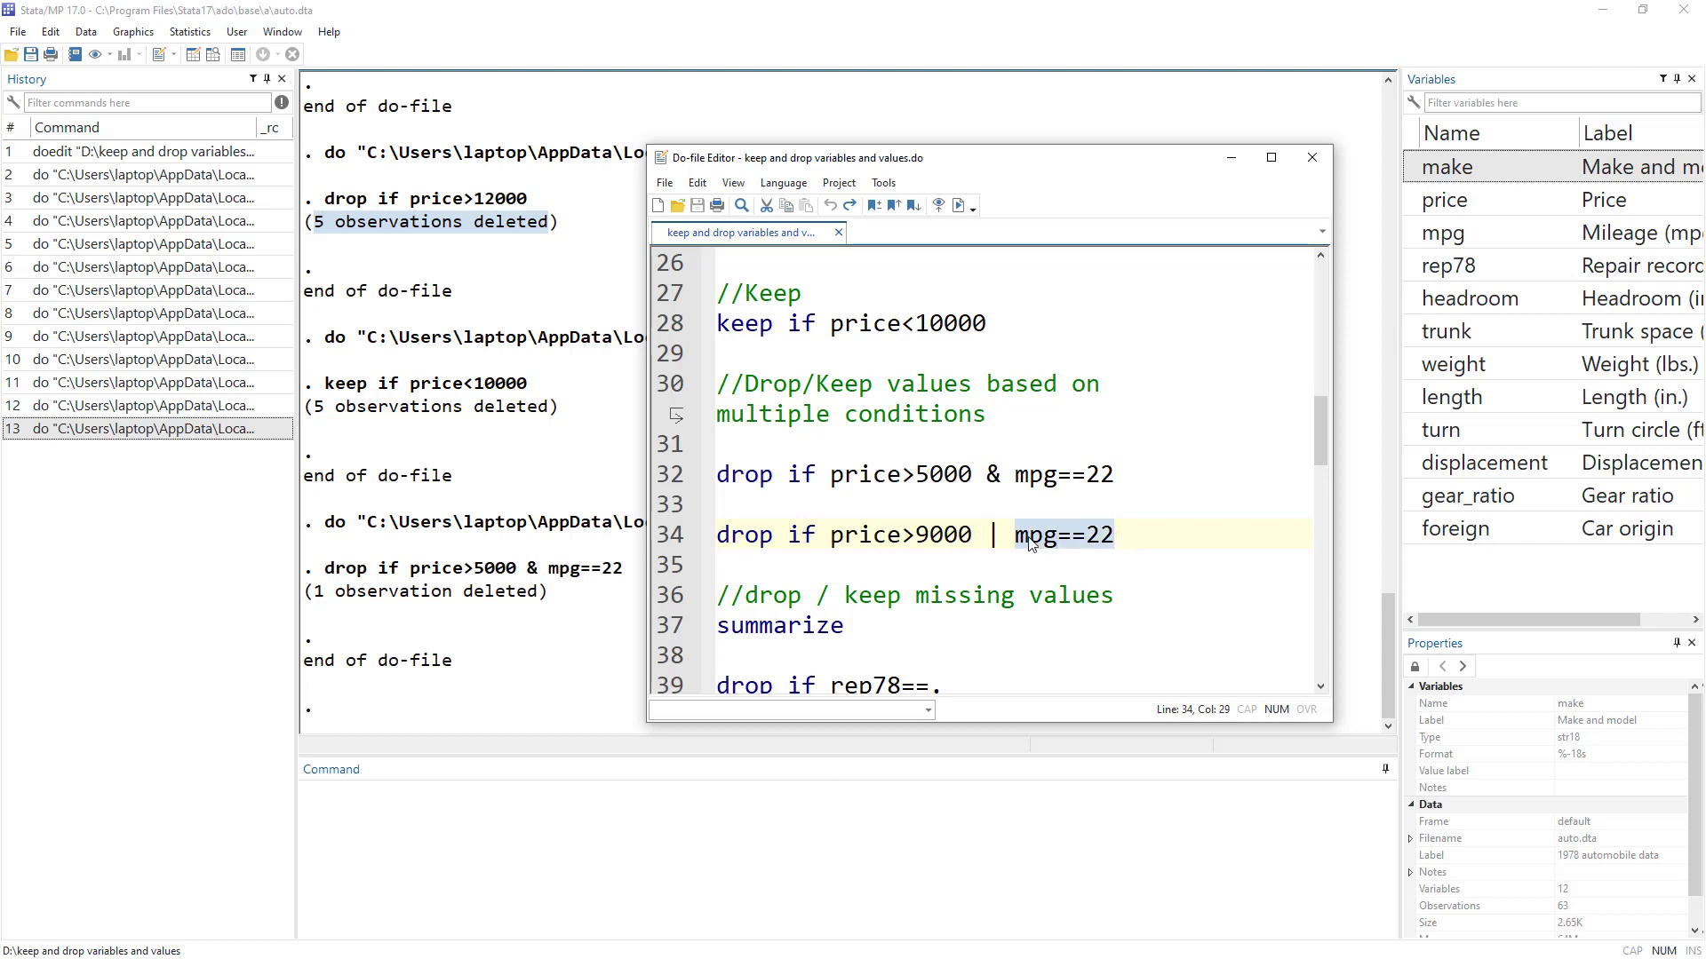
{"action": "left_click", "coordinate": [667, 536]}
{"action": "left_click", "coordinate": [958, 205]}
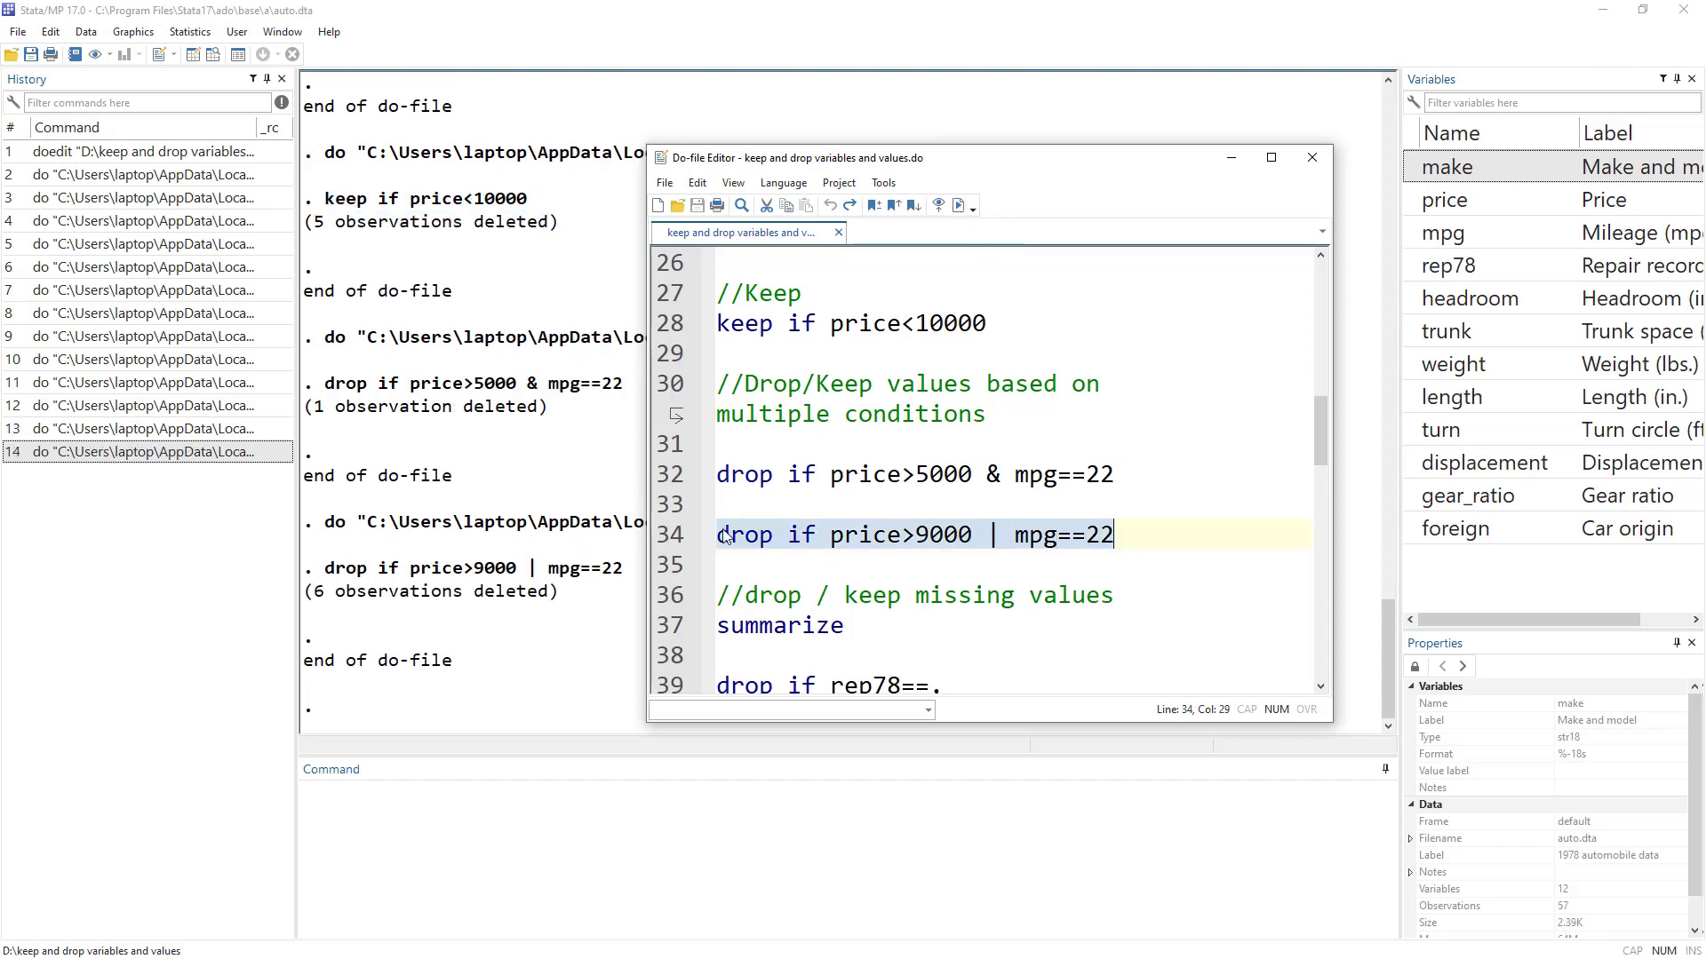
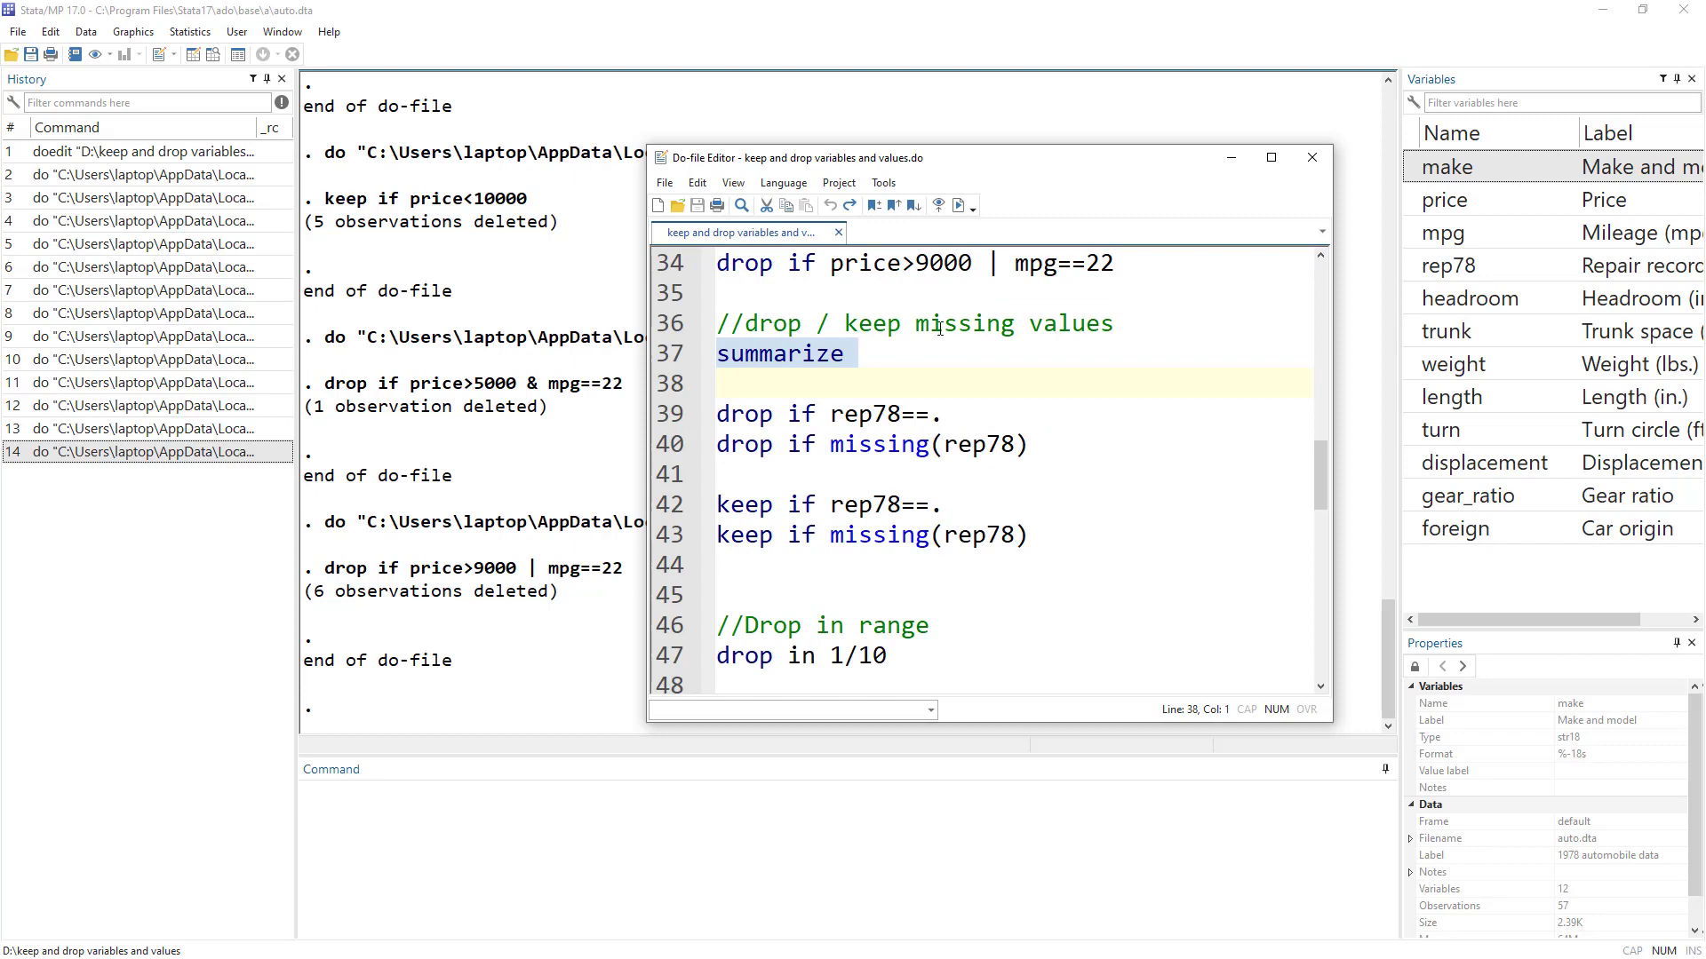
Run only the summarize line under the missing values comment and move the do-file window clear of the statistics table
{"action": "left_click", "coordinate": [958, 205]}
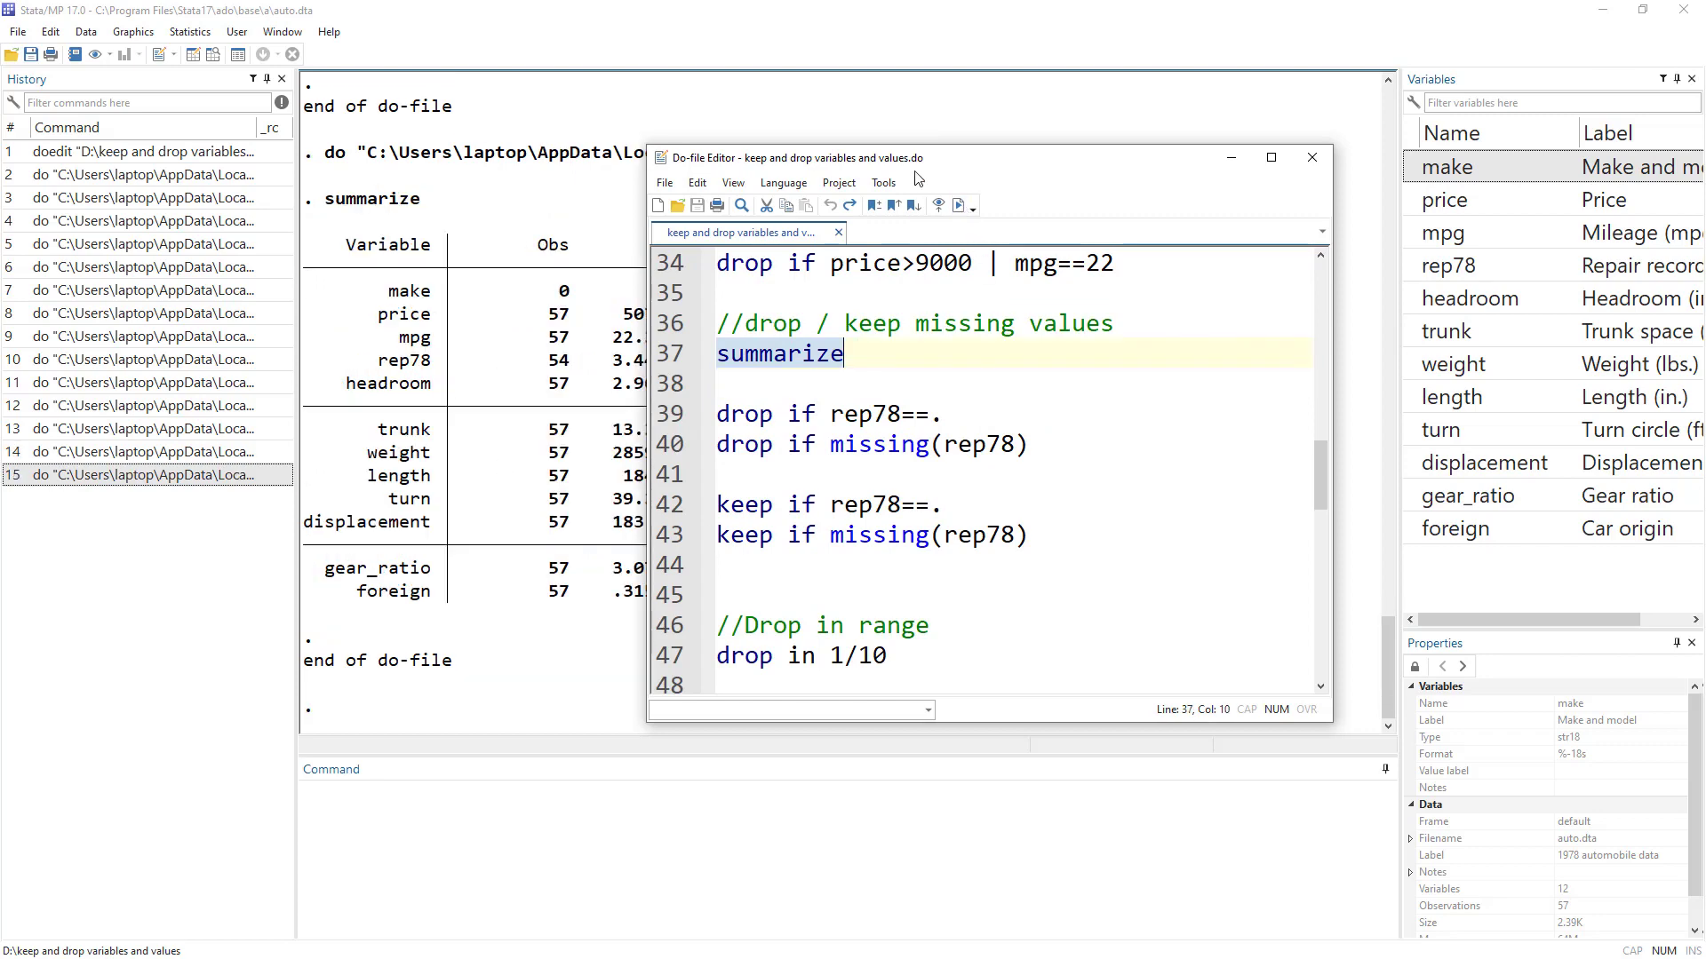
{"action": "left_click_drag", "start_coordinate": [964, 158], "coordinate": [1157, 143]}
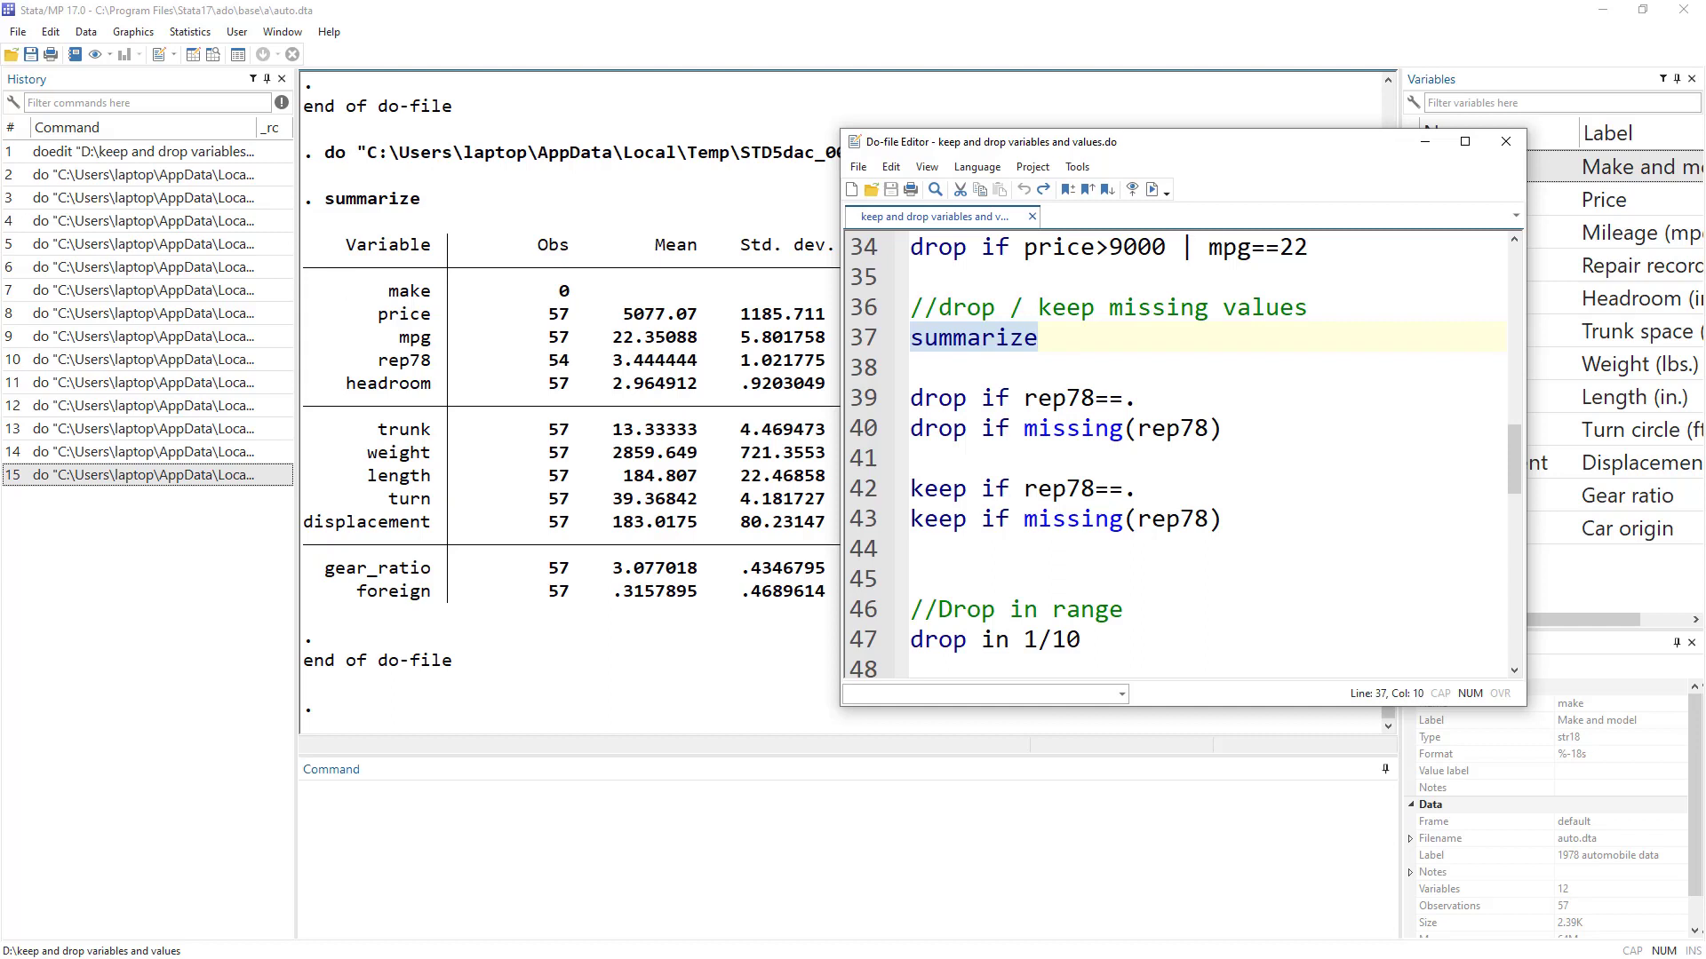
Inspect the missing rep78 cells for Buick Opel, Plym. Sapporo and Pont. Phoenix in the Data Editor, and close it
{"action": "key", "text": "ctrl+8"}
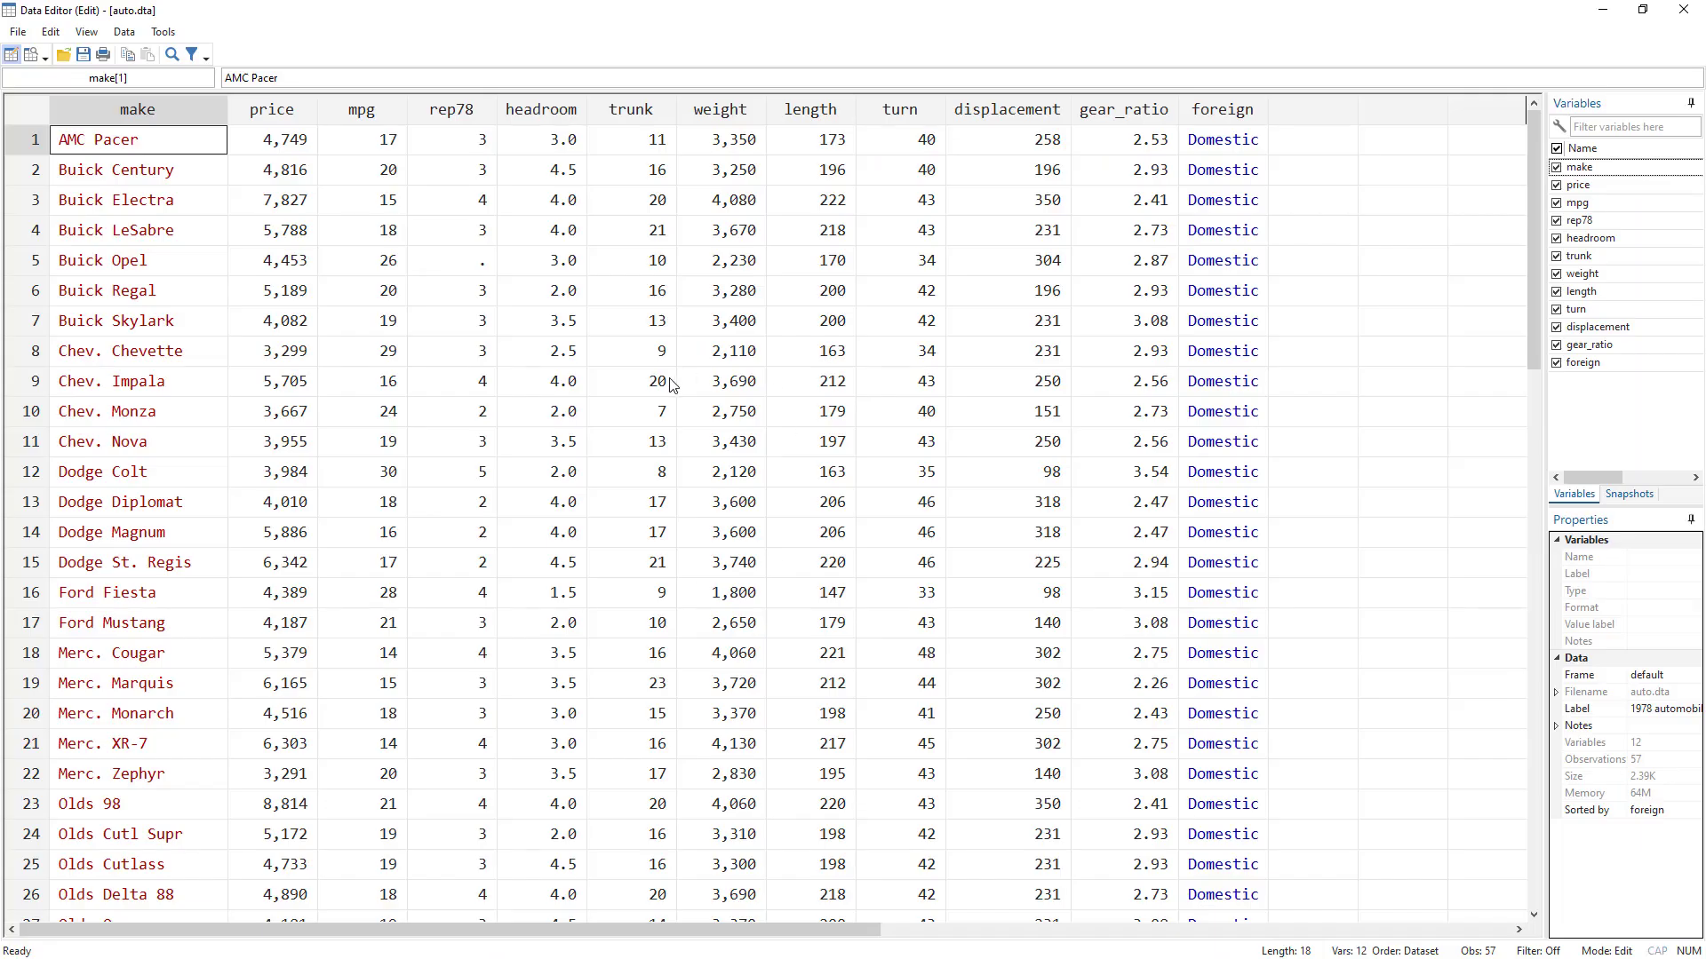
{"action": "left_click", "coordinate": [470, 263]}
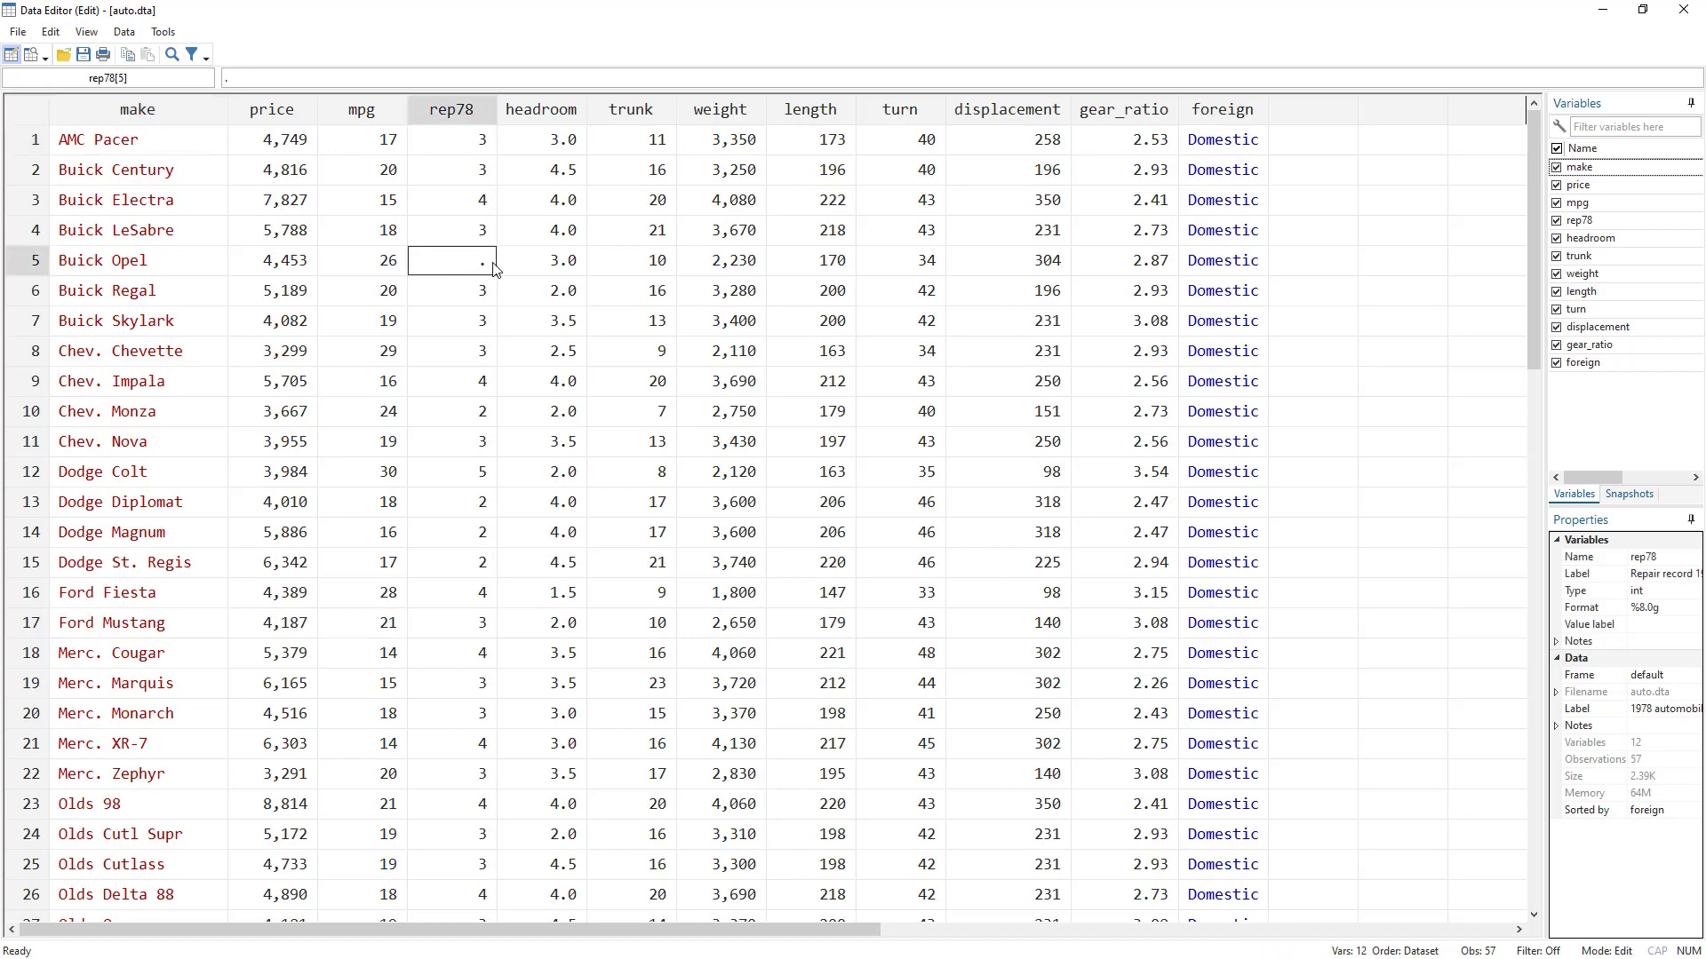
{"action": "scroll", "coordinate": [487, 504], "scroll_direction": "down", "scroll_amount": 4}
{"action": "scroll", "coordinate": [487, 504], "scroll_direction": "down", "scroll_amount": 2}
{"action": "left_click", "coordinate": [490, 536]}
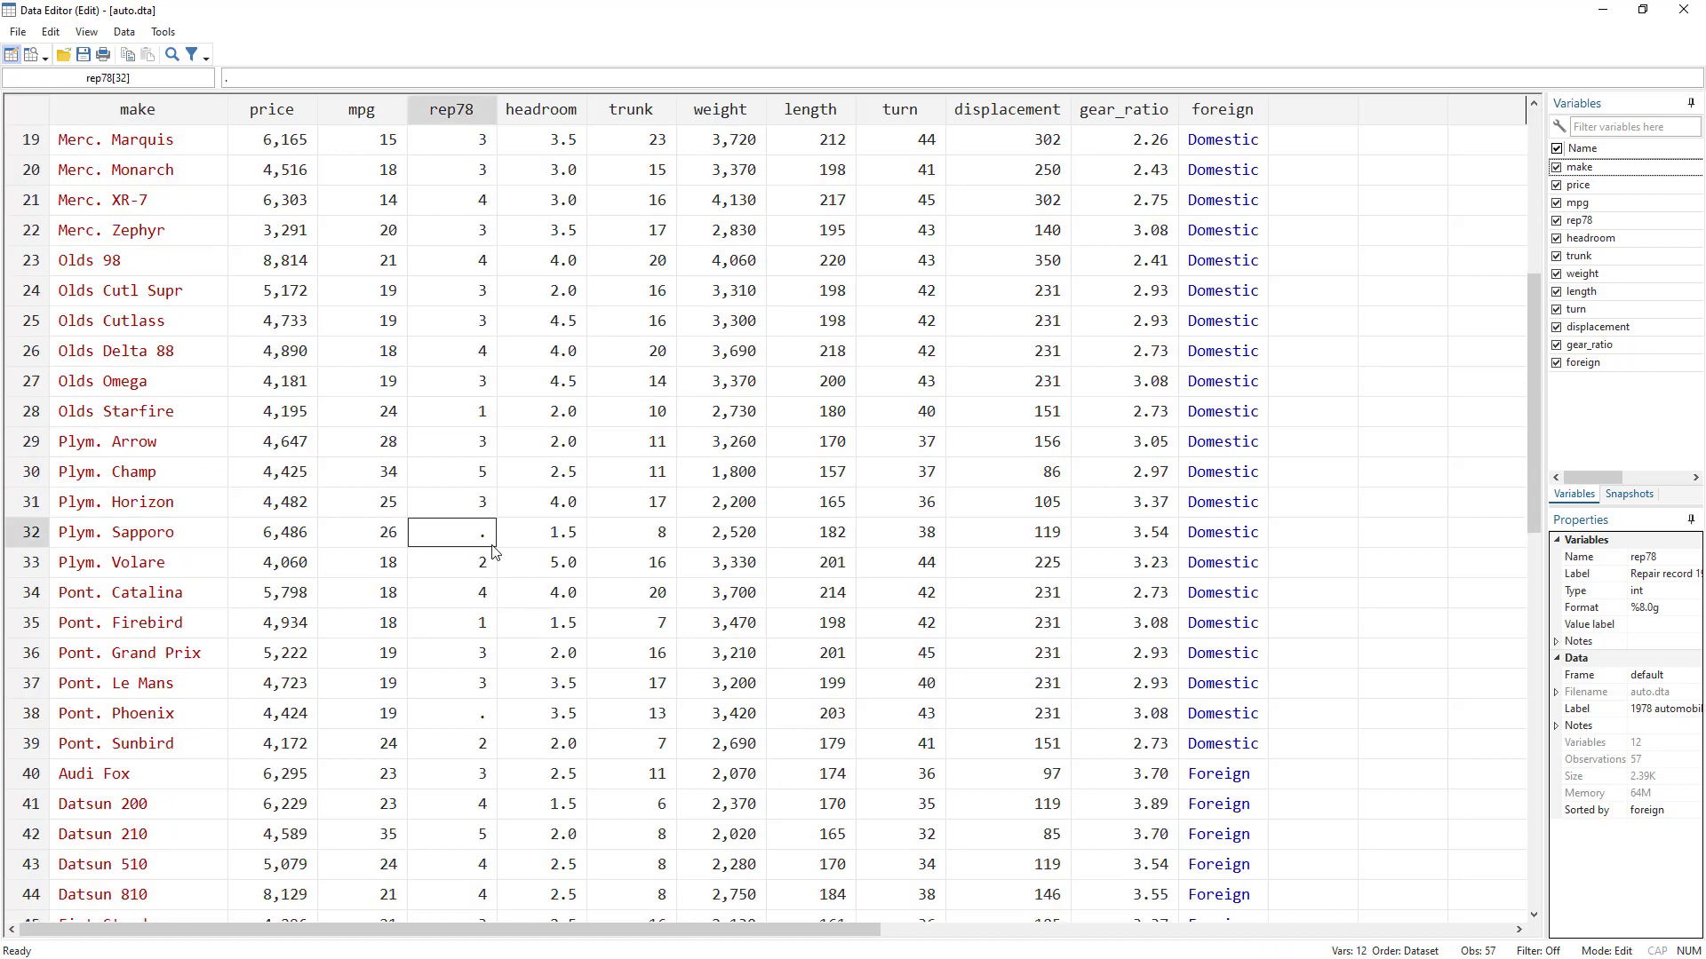
{"action": "left_click", "coordinate": [473, 712]}
{"action": "key", "text": "alt+F4"}
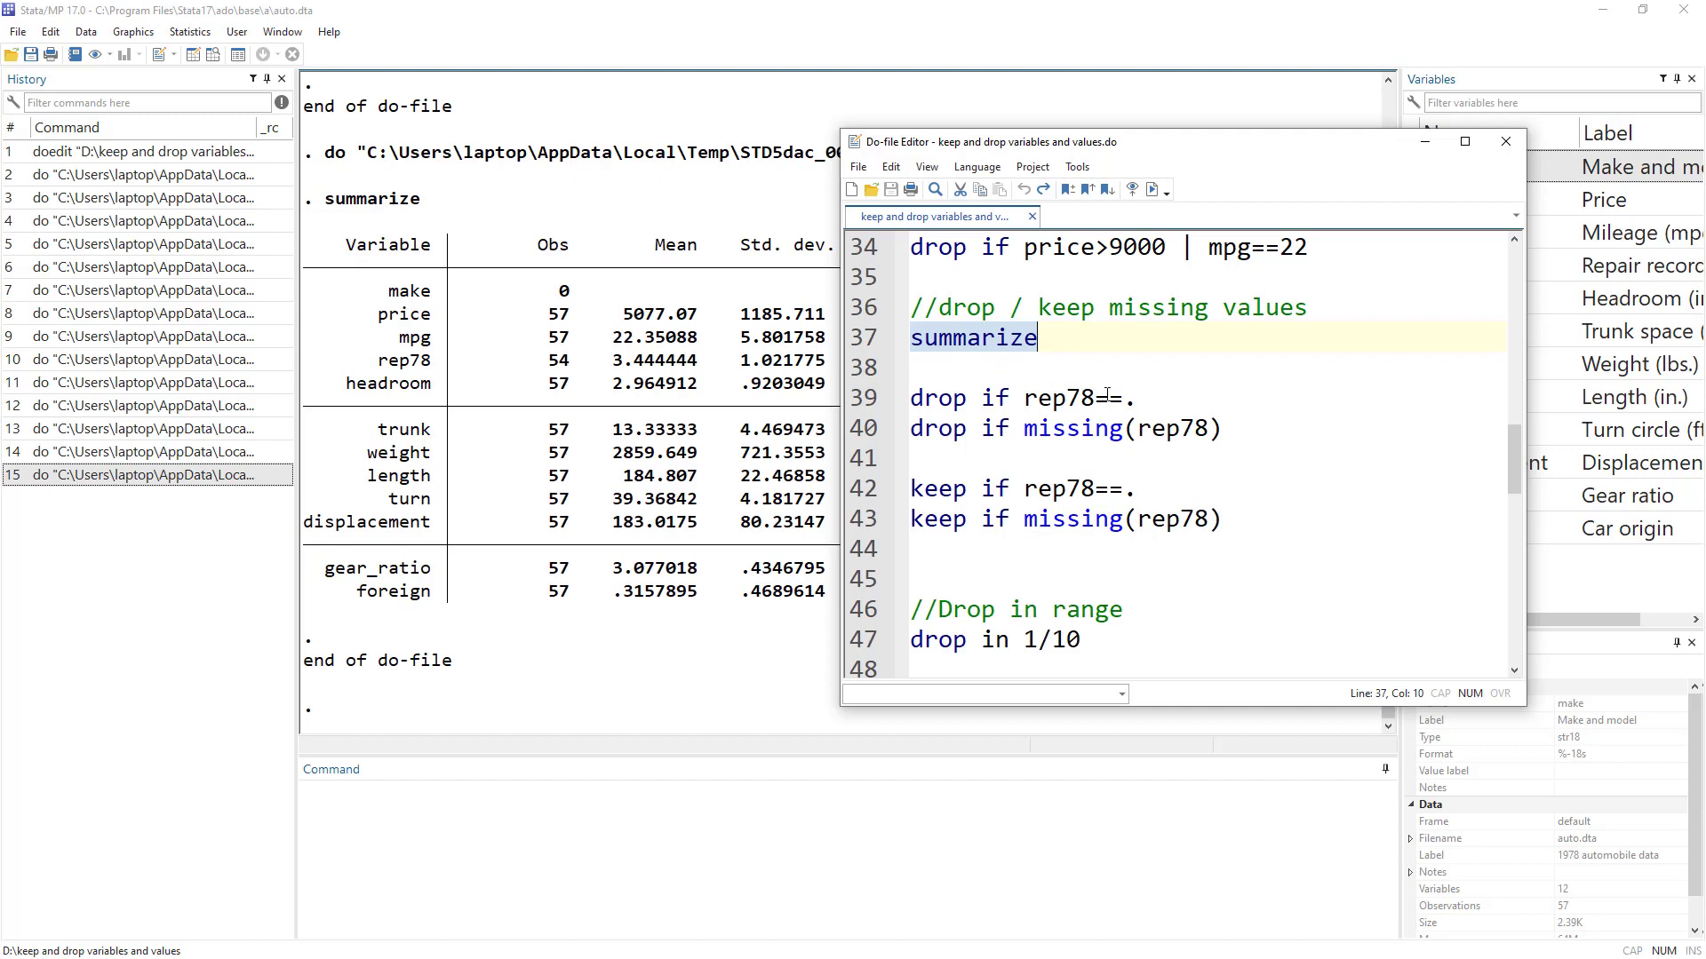
Go over each part of the do-file line drop if rep78==. and run only that line
{"action": "left_click", "coordinate": [936, 400]}
{"action": "double_click", "coordinate": [937, 400]}
{"action": "double_click", "coordinate": [995, 398]}
{"action": "left_click", "coordinate": [1058, 400]}
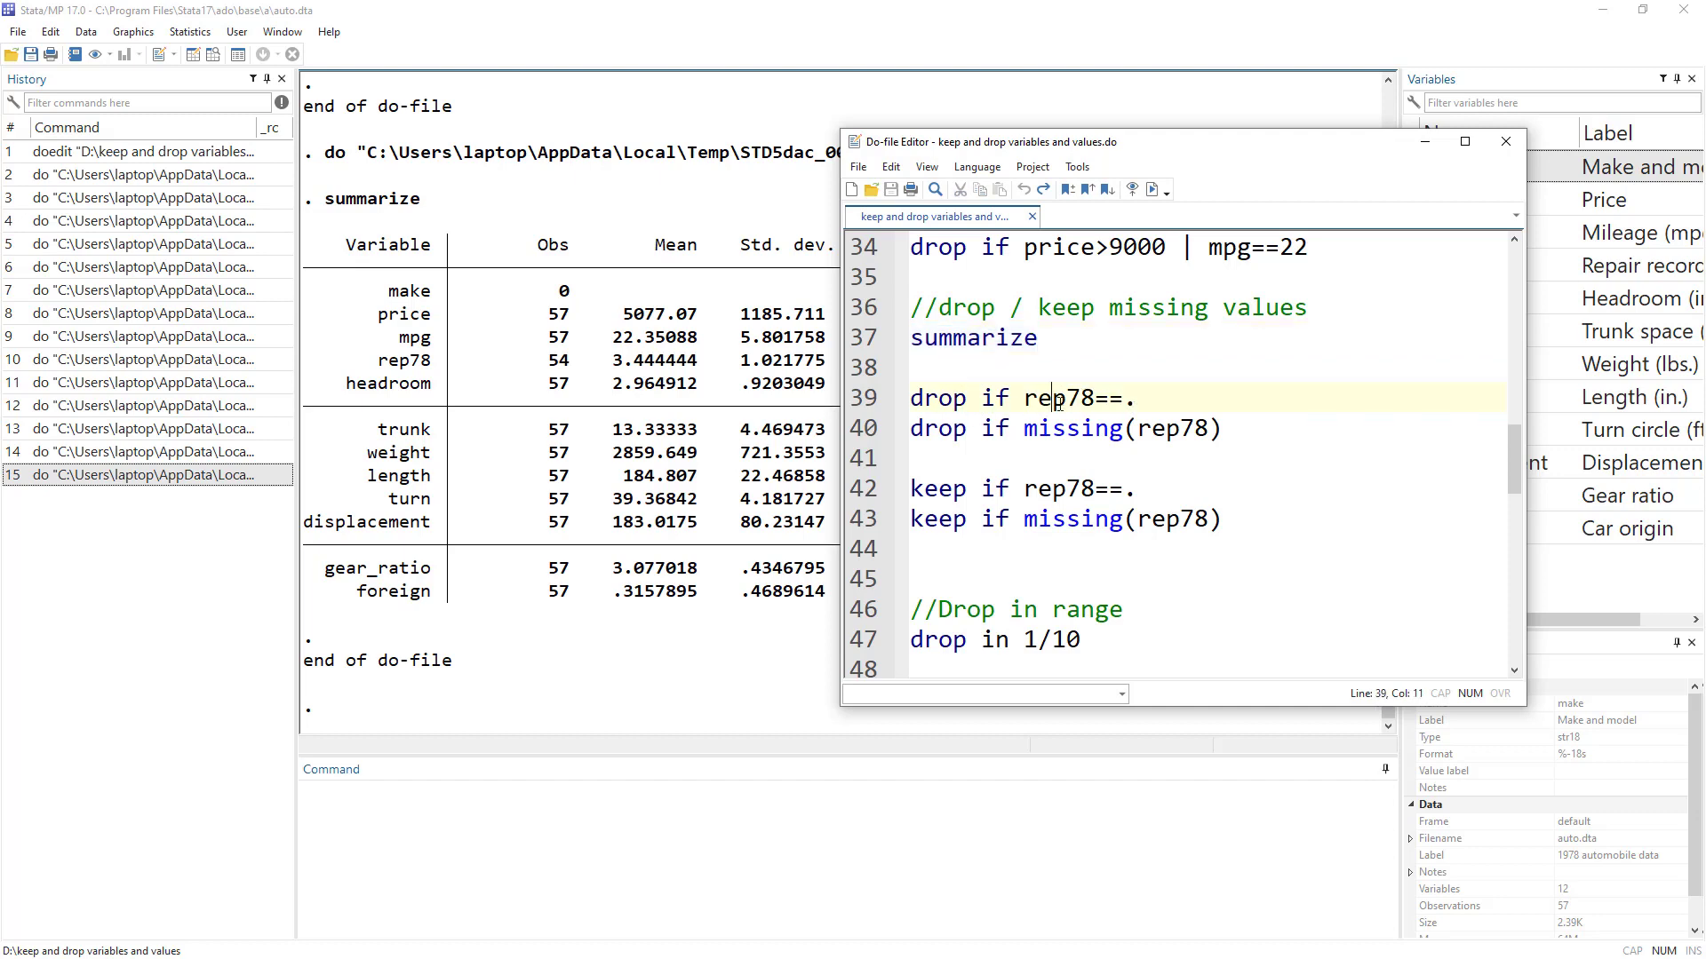
{"action": "double_click", "coordinate": [1058, 399]}
{"action": "double_click", "coordinate": [1115, 399]}
{"action": "double_click", "coordinate": [1130, 401]}
{"action": "left_click", "coordinate": [857, 399]}
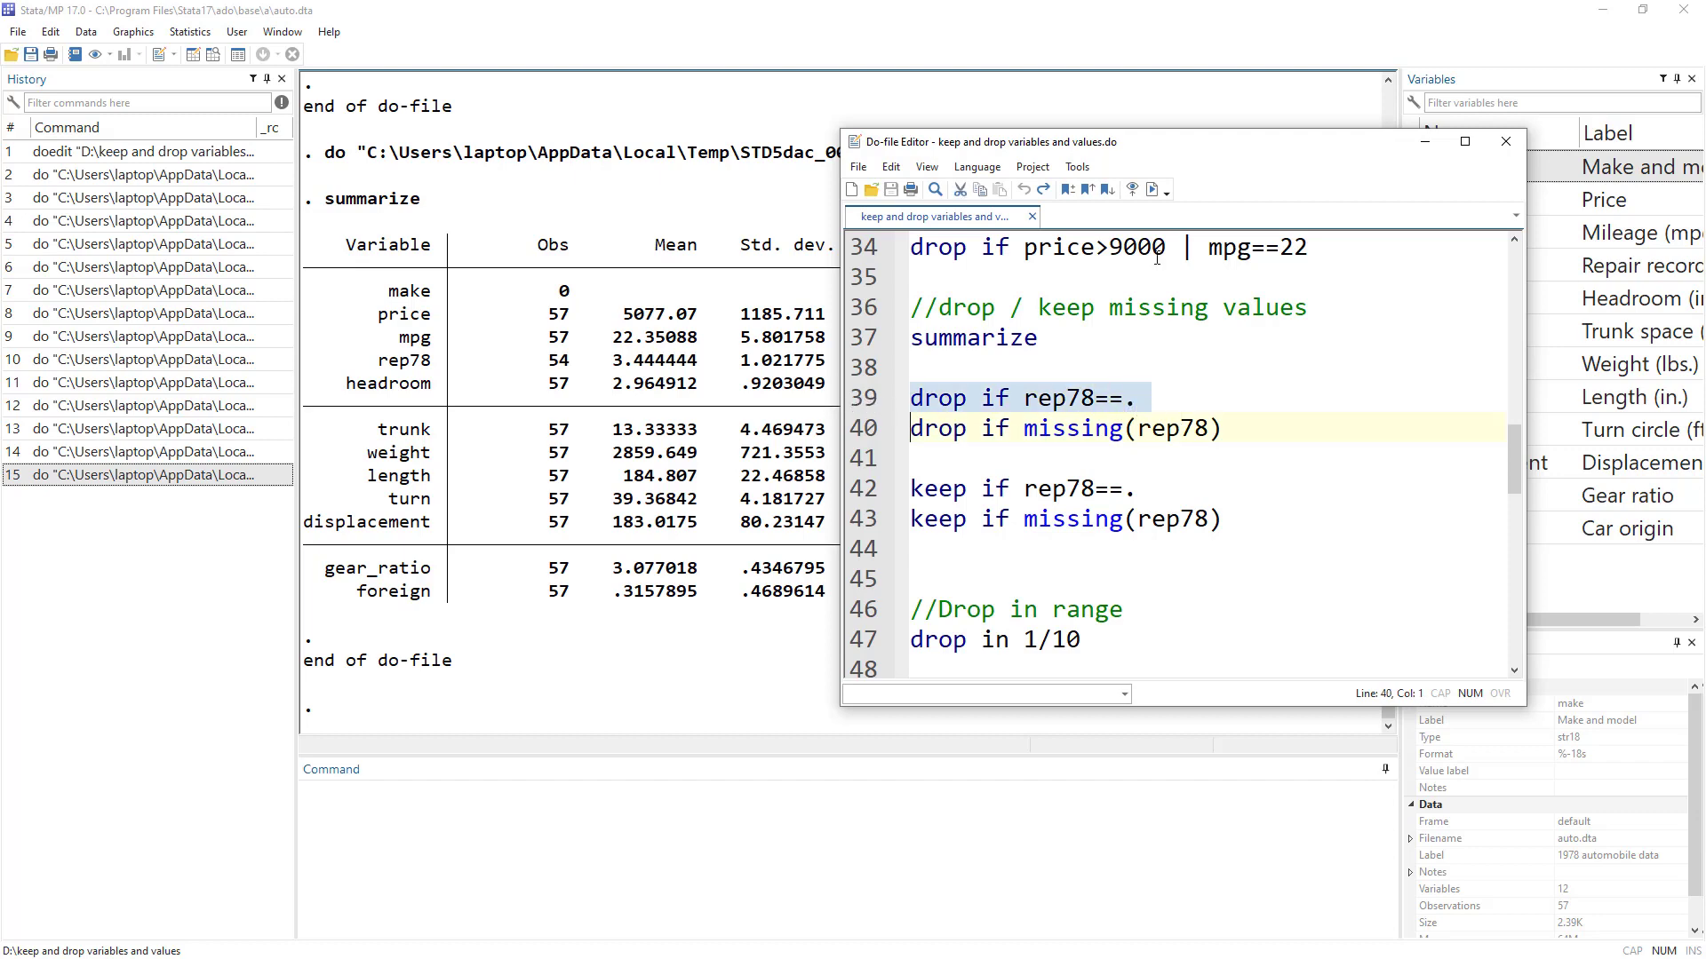
{"action": "left_click", "coordinate": [1154, 189]}
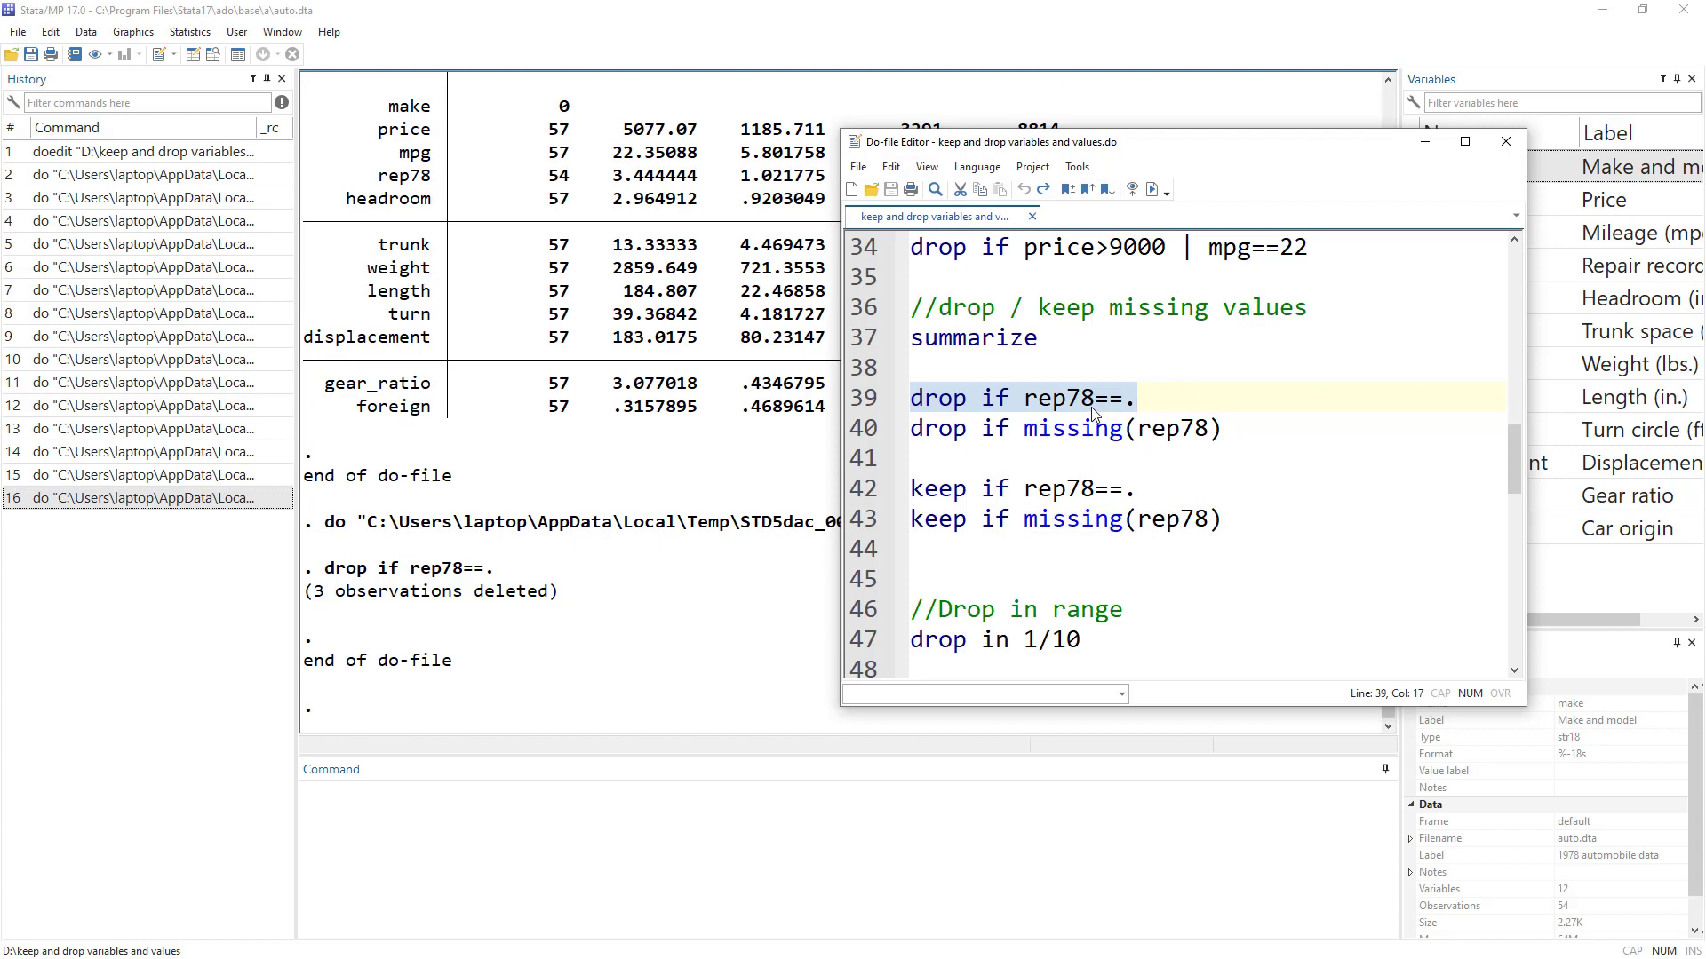
Run the summarize line again and compare its observation counts with those in the earlier summary table
{"action": "left_click", "coordinate": [855, 338]}
{"action": "left_click", "coordinate": [1153, 189]}
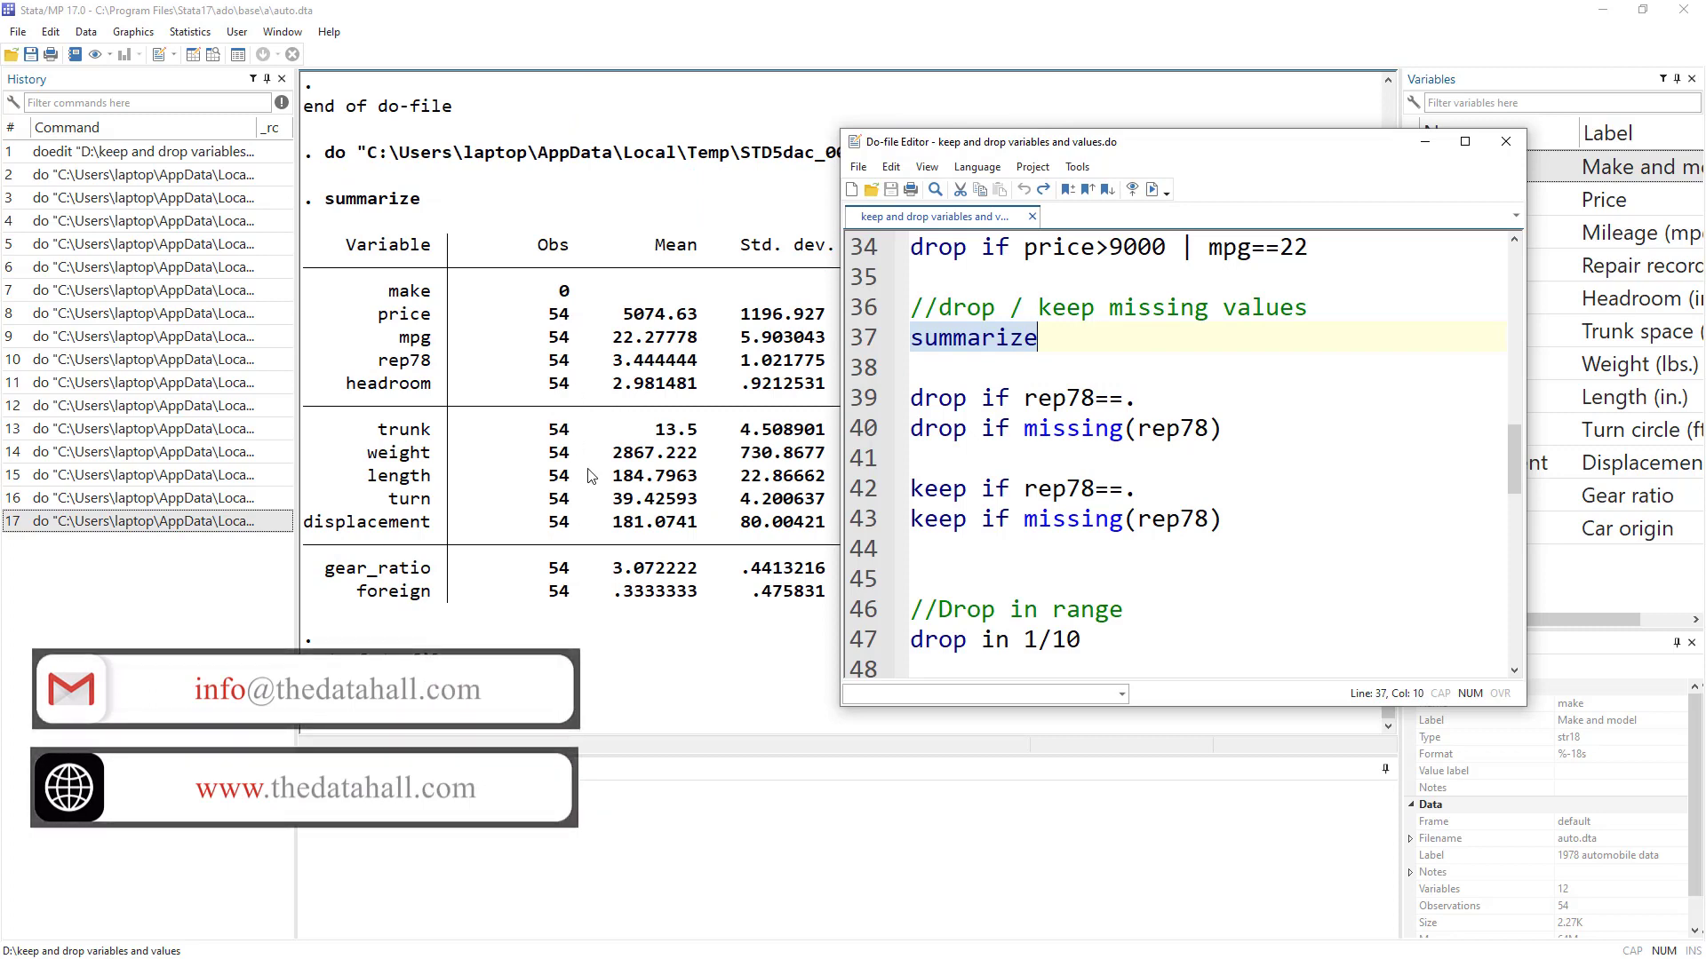
{"action": "scroll", "coordinate": [578, 475], "scroll_direction": "up", "scroll_amount": 9}
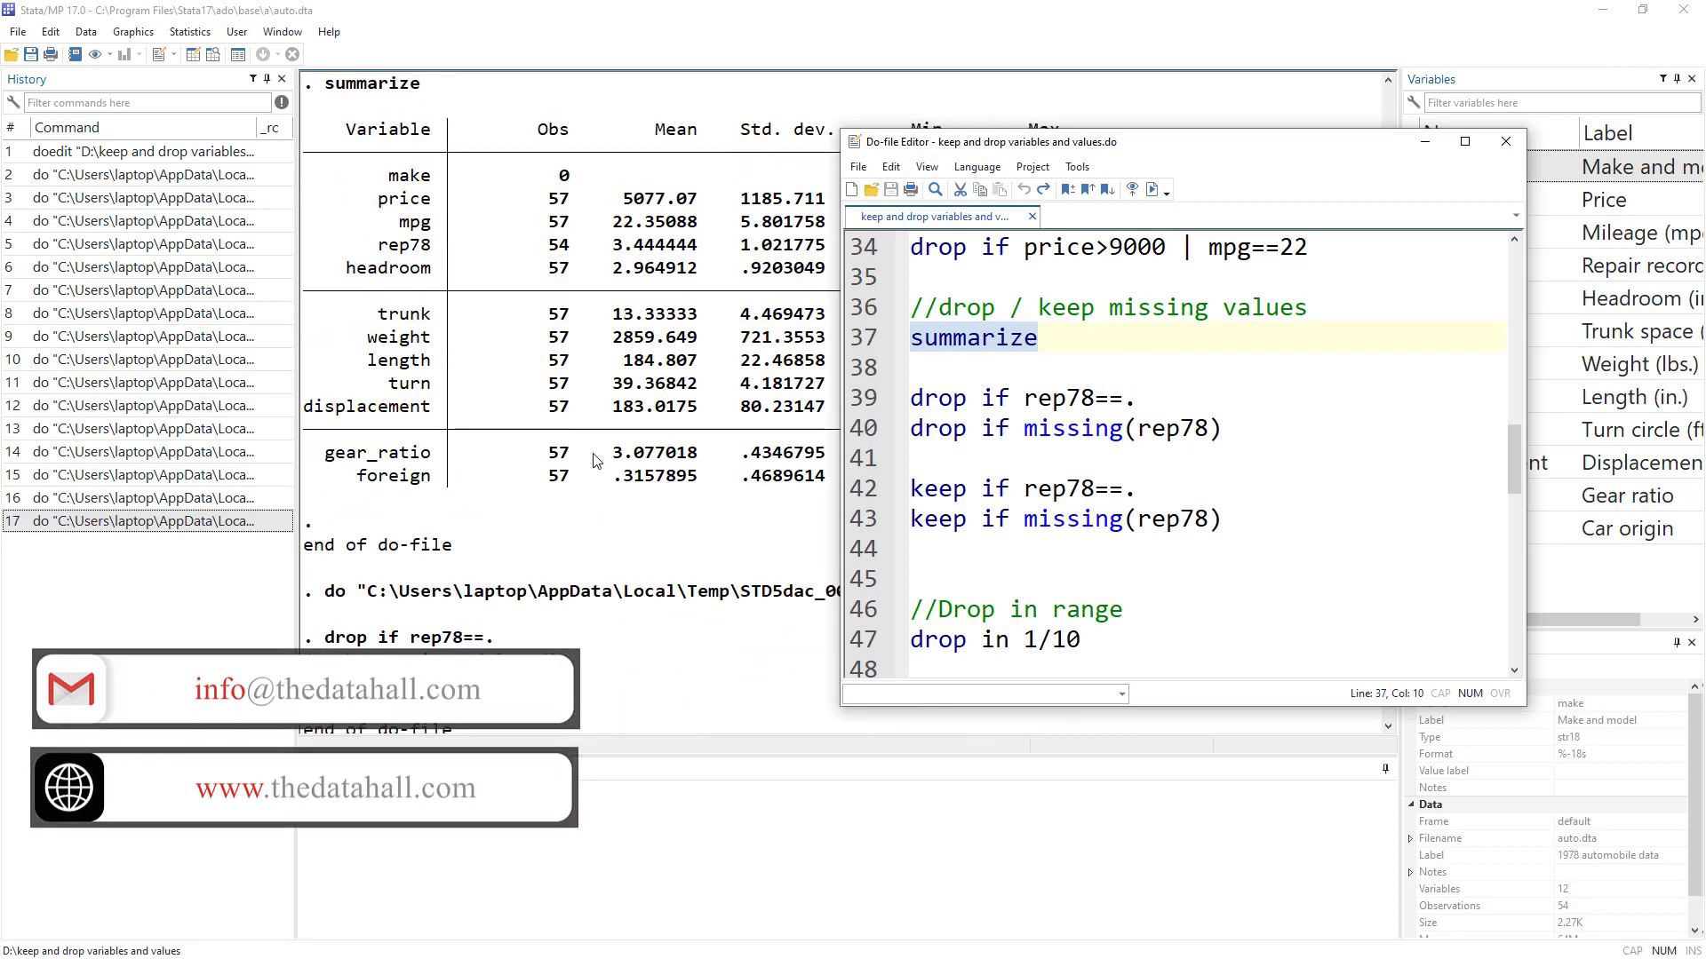
{"action": "scroll", "coordinate": [613, 476], "scroll_direction": "down", "scroll_amount": 8}
{"action": "scroll", "coordinate": [639, 484], "scroll_direction": "down", "scroll_amount": 1}
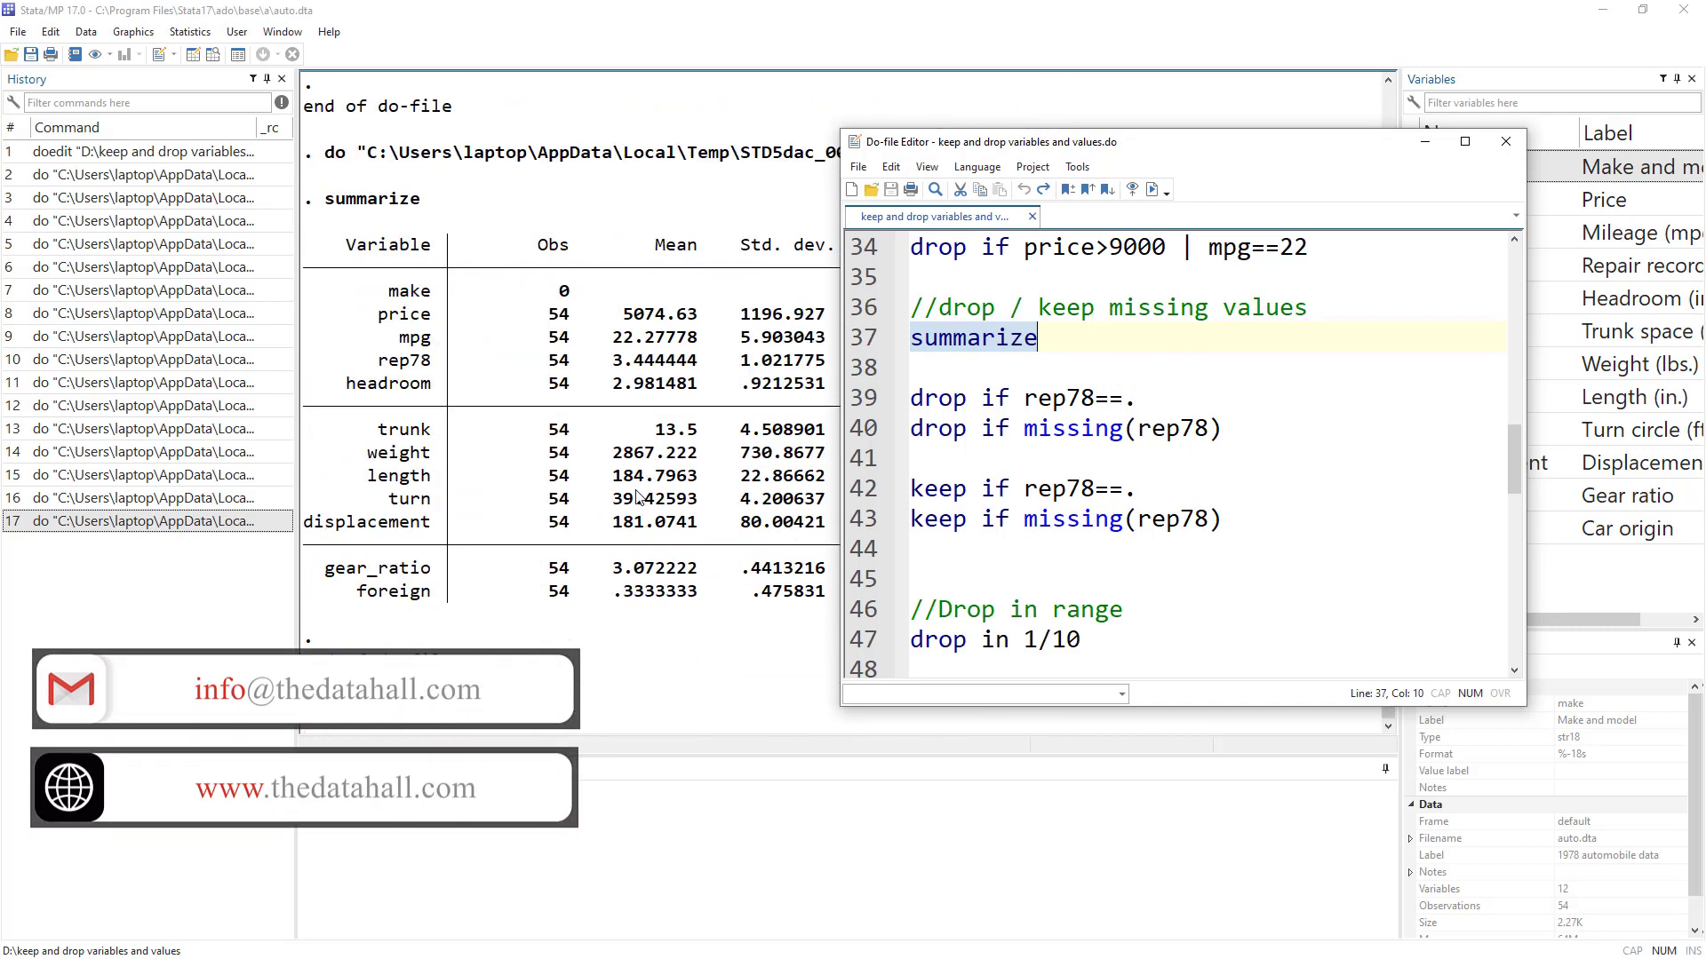
Examine the line drop if missing(rep78) and compare its missing function with the dot in drop if rep78==
{"action": "double_click", "coordinate": [939, 429]}
{"action": "double_click", "coordinate": [995, 429]}
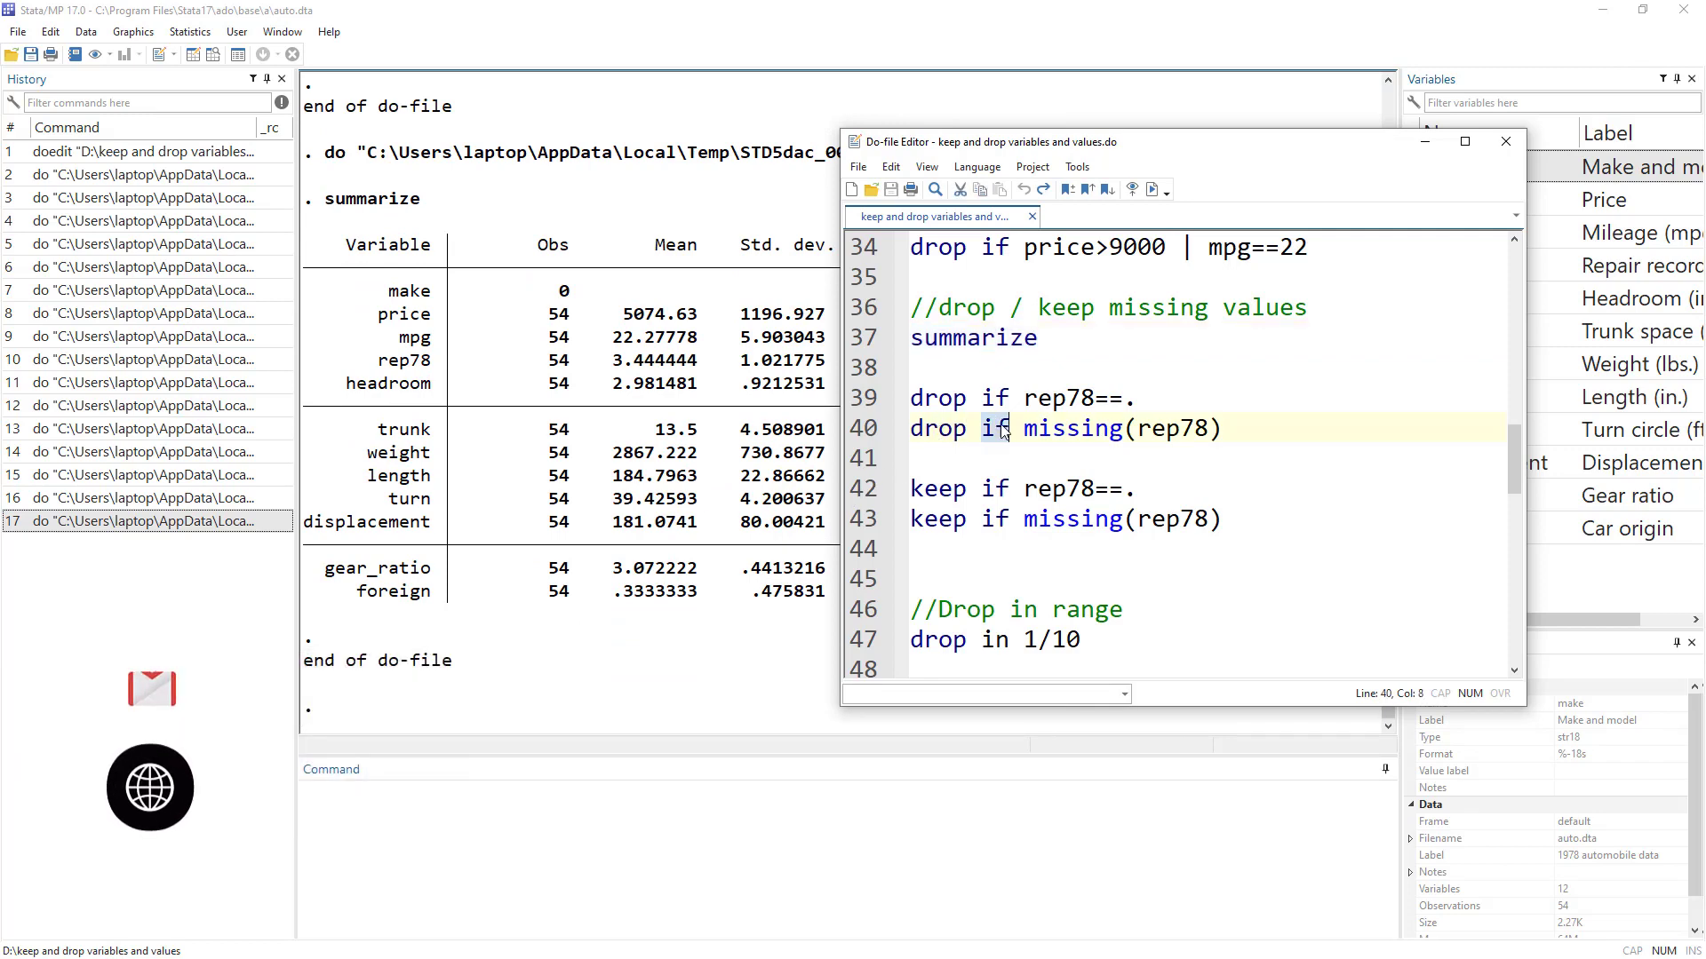
{"action": "left_click_drag", "start_coordinate": [1025, 428], "coordinate": [1115, 433]}
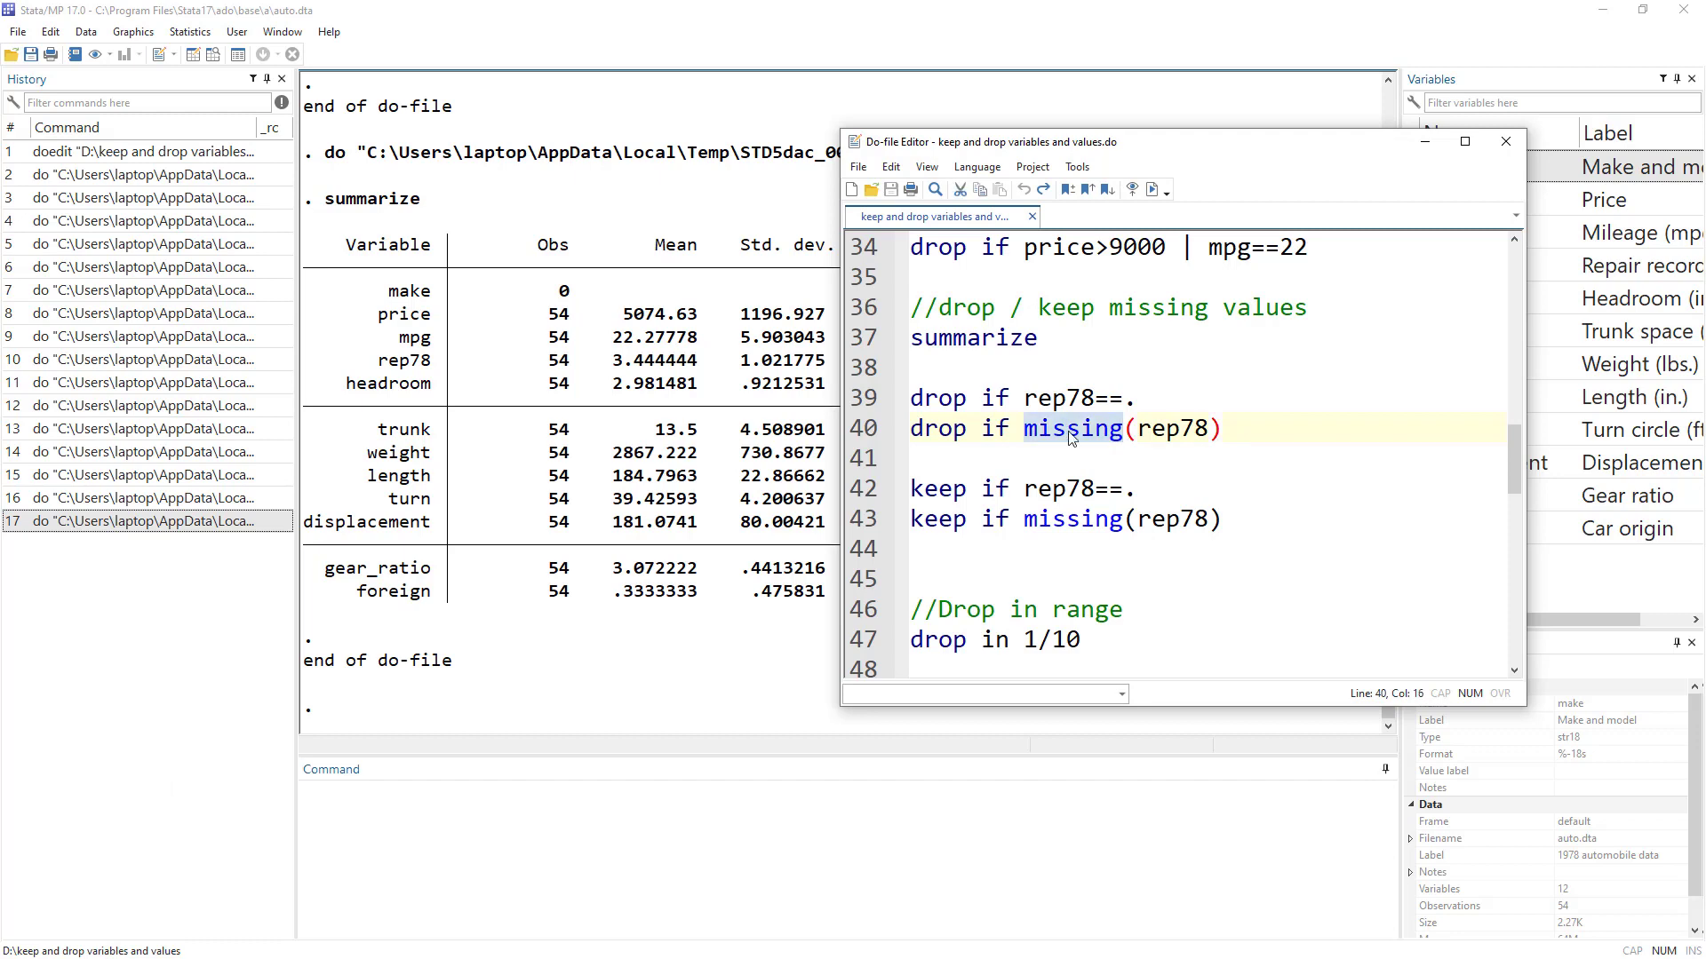
{"action": "double_click", "coordinate": [1196, 429]}
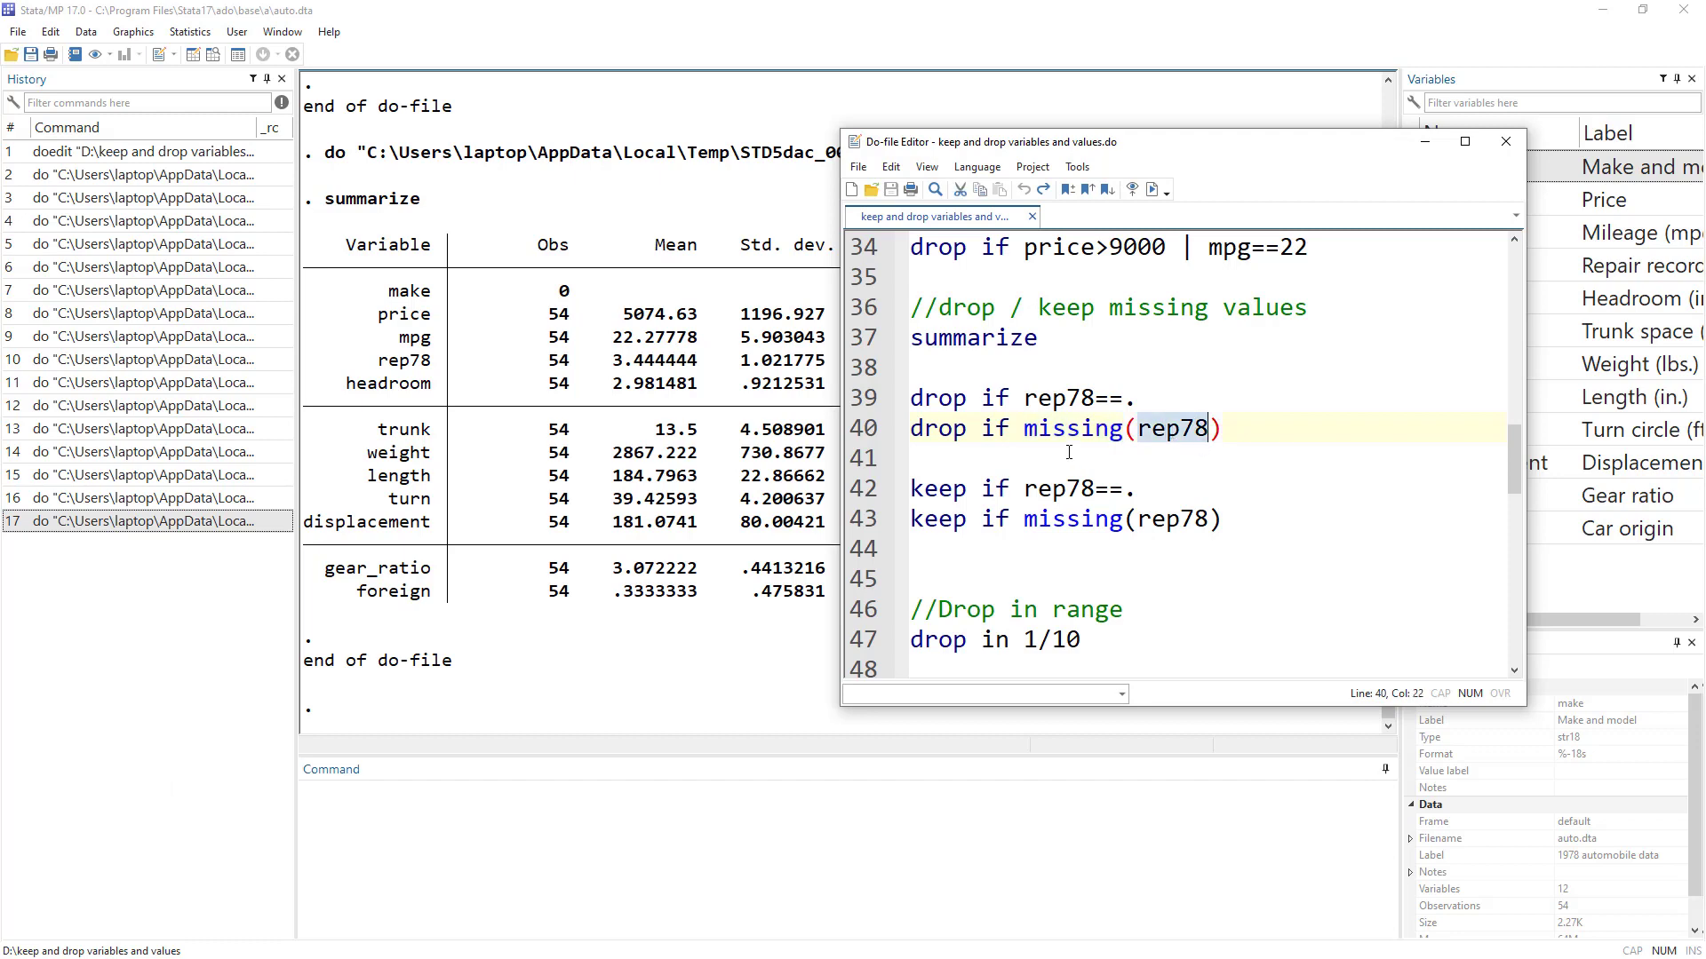
{"action": "double_click", "coordinate": [1068, 431]}
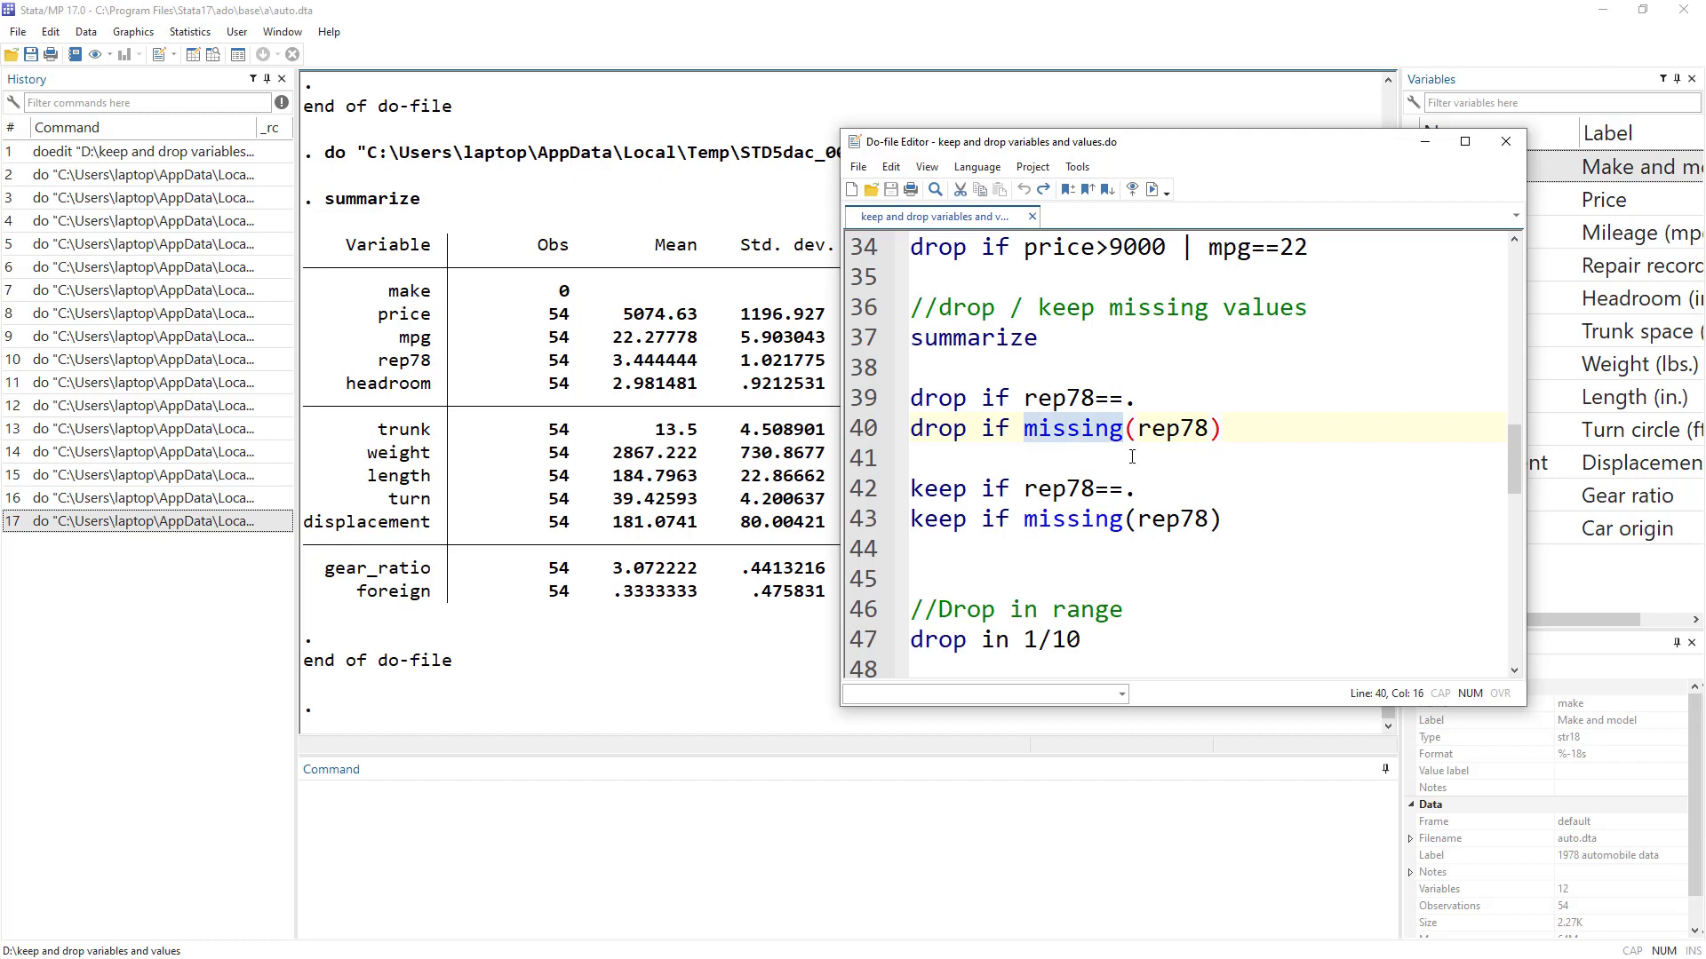
{"action": "double_click", "coordinate": [1130, 405]}
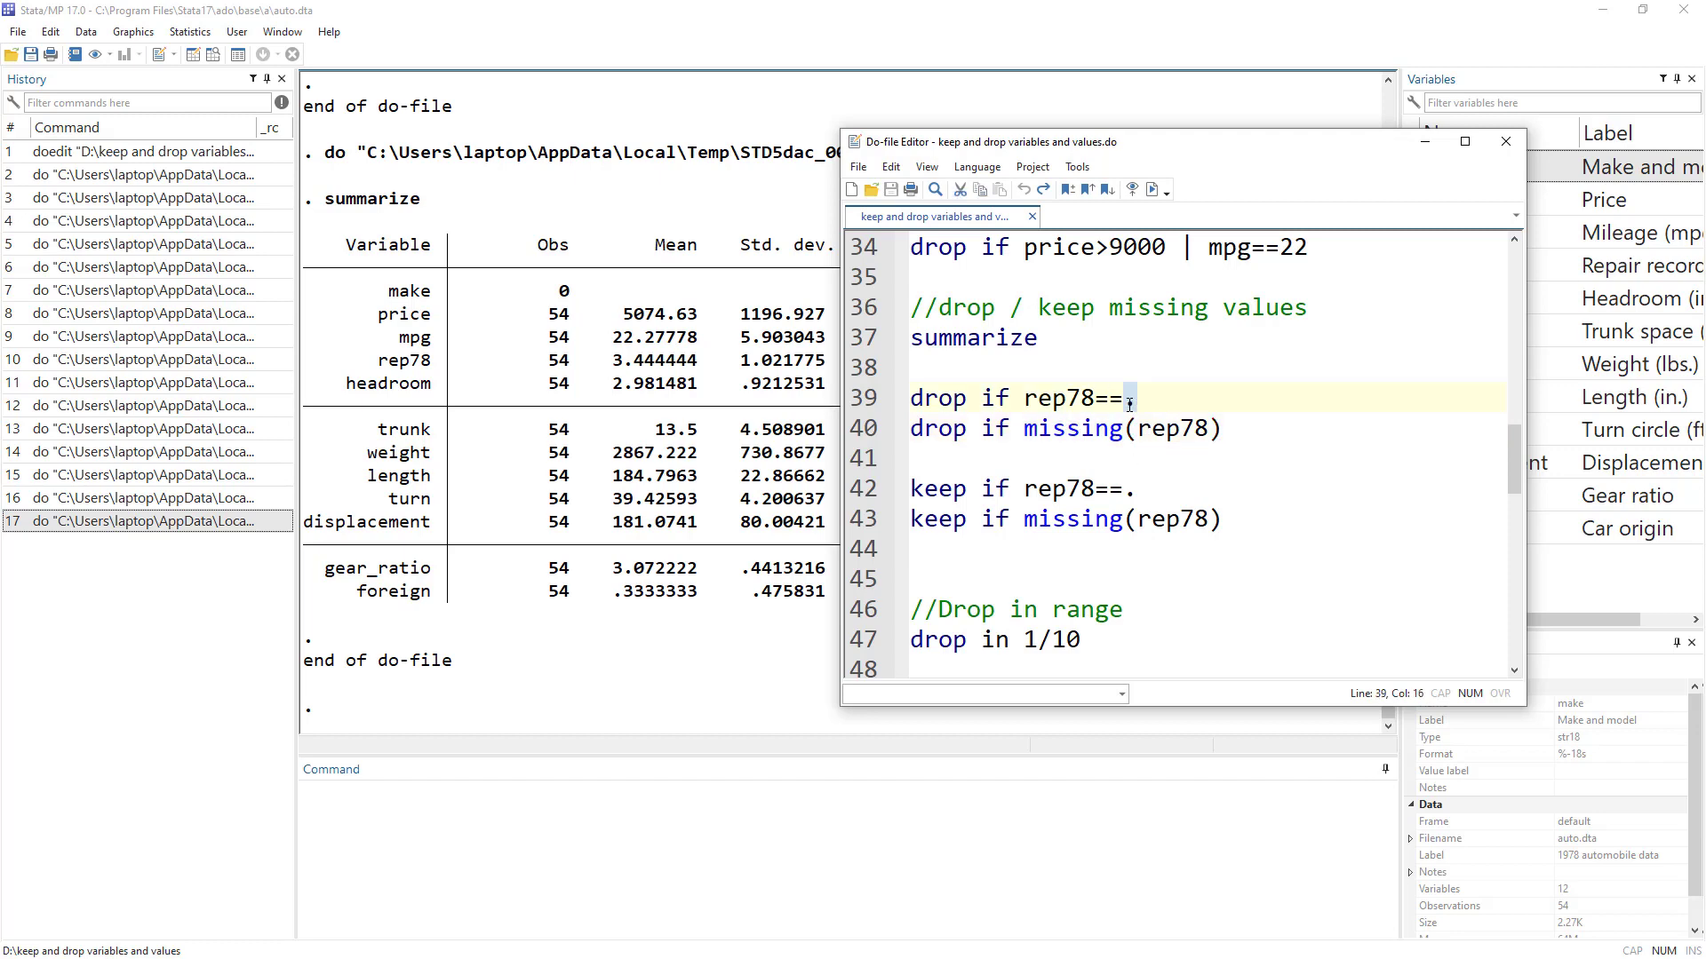
{"action": "double_click", "coordinate": [1082, 430]}
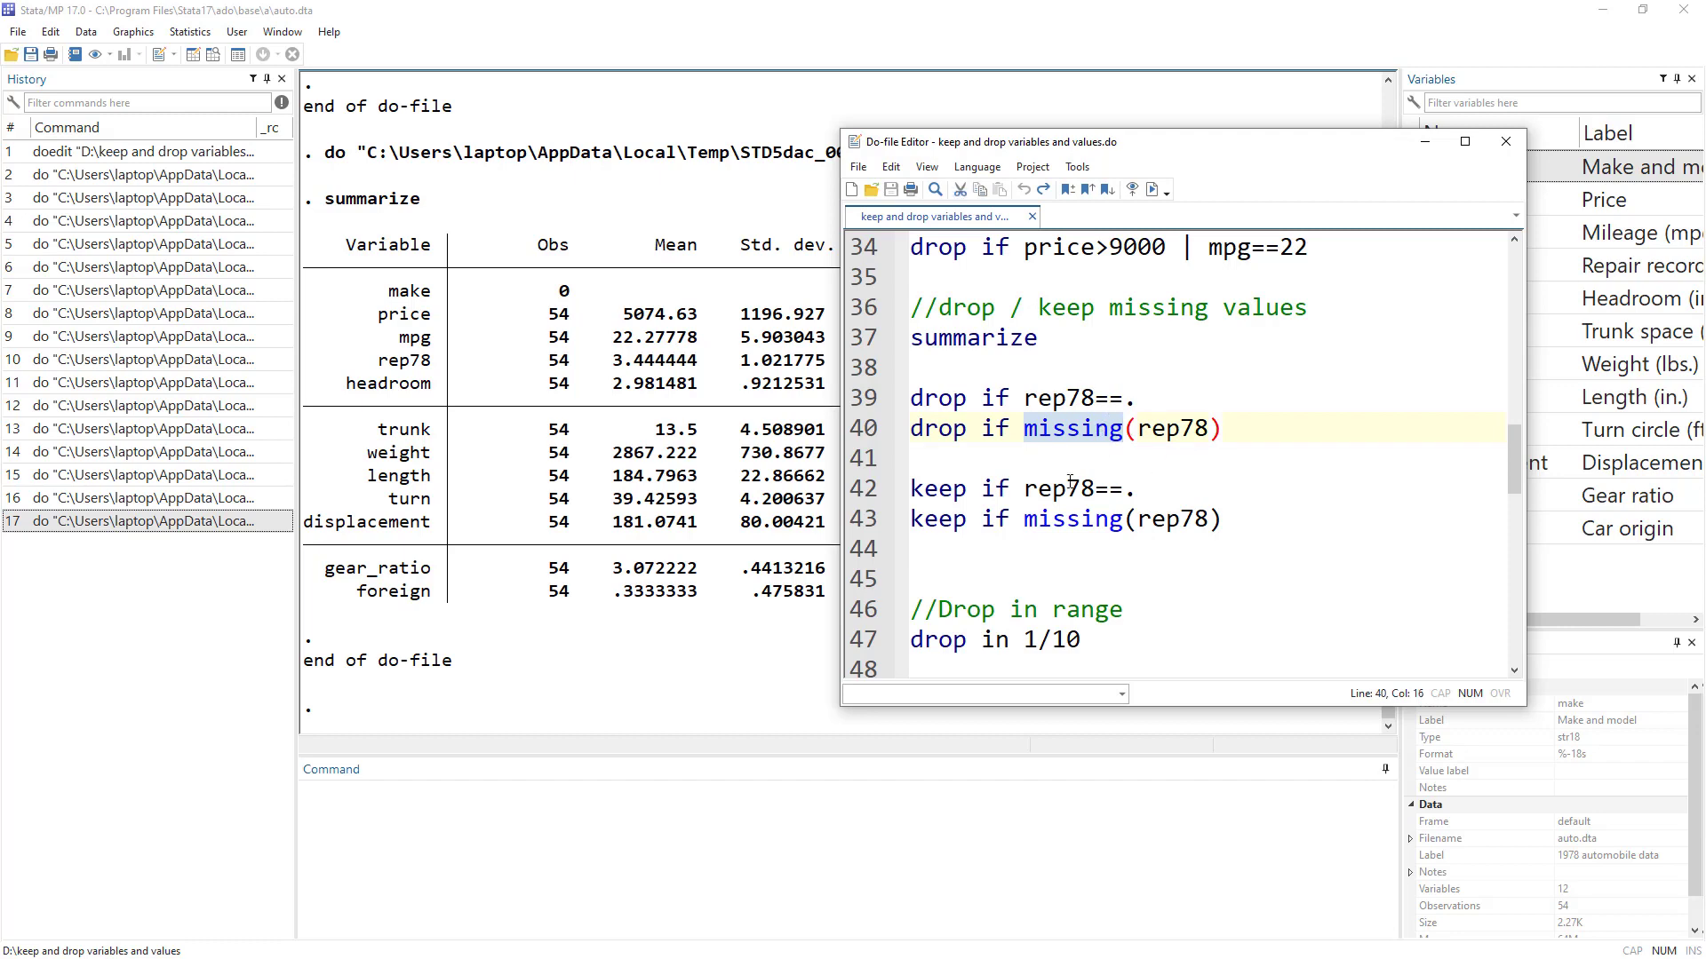
Read through the equivalent do-file lines keep if rep78==. and keep if missing(rep78), highlighting each one in full
{"action": "double_click", "coordinate": [924, 492]}
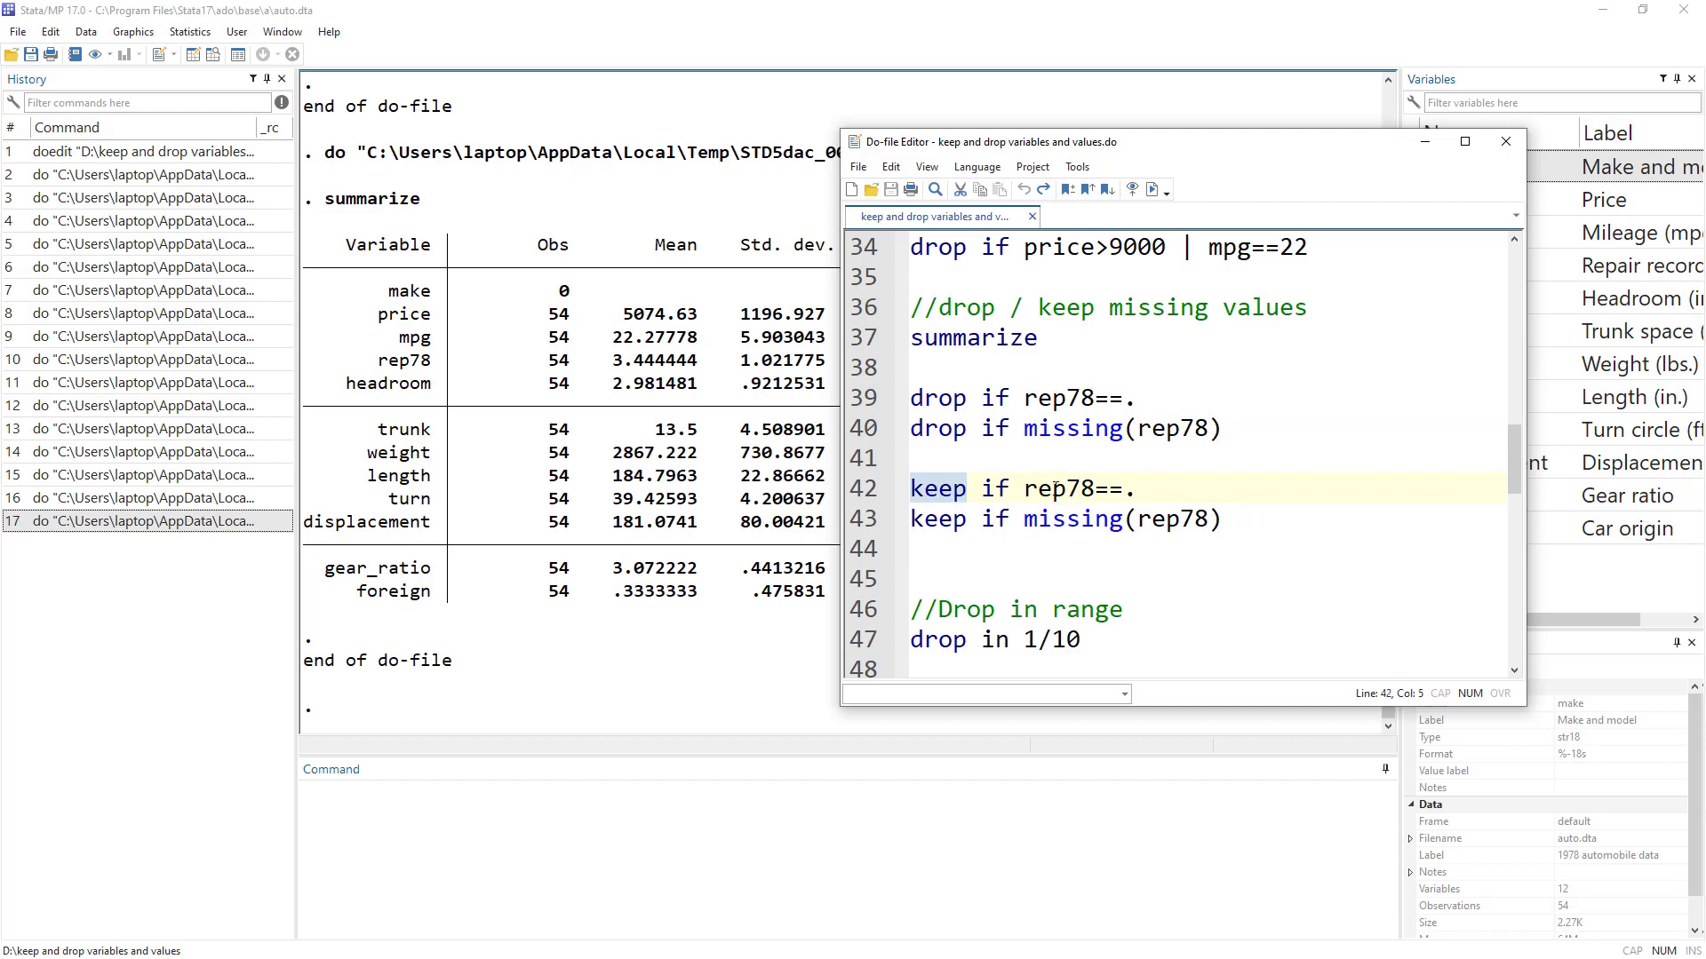
{"action": "double_click", "coordinate": [1068, 491]}
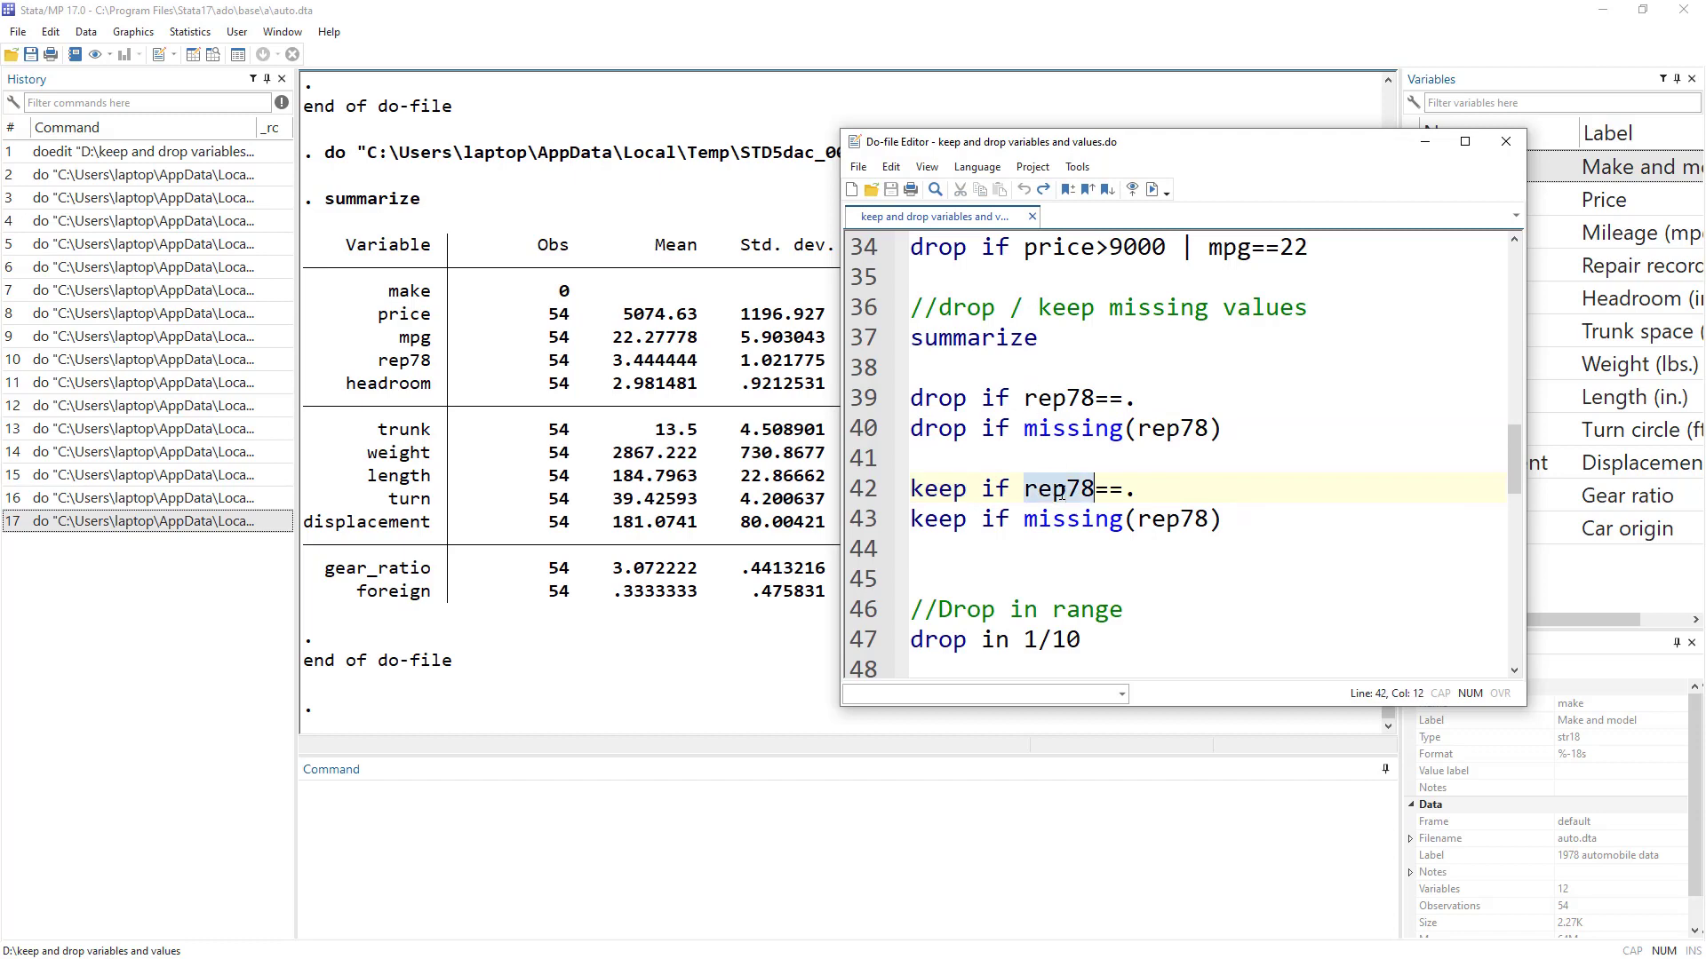
{"action": "double_click", "coordinate": [1129, 496]}
{"action": "double_click", "coordinate": [958, 519]}
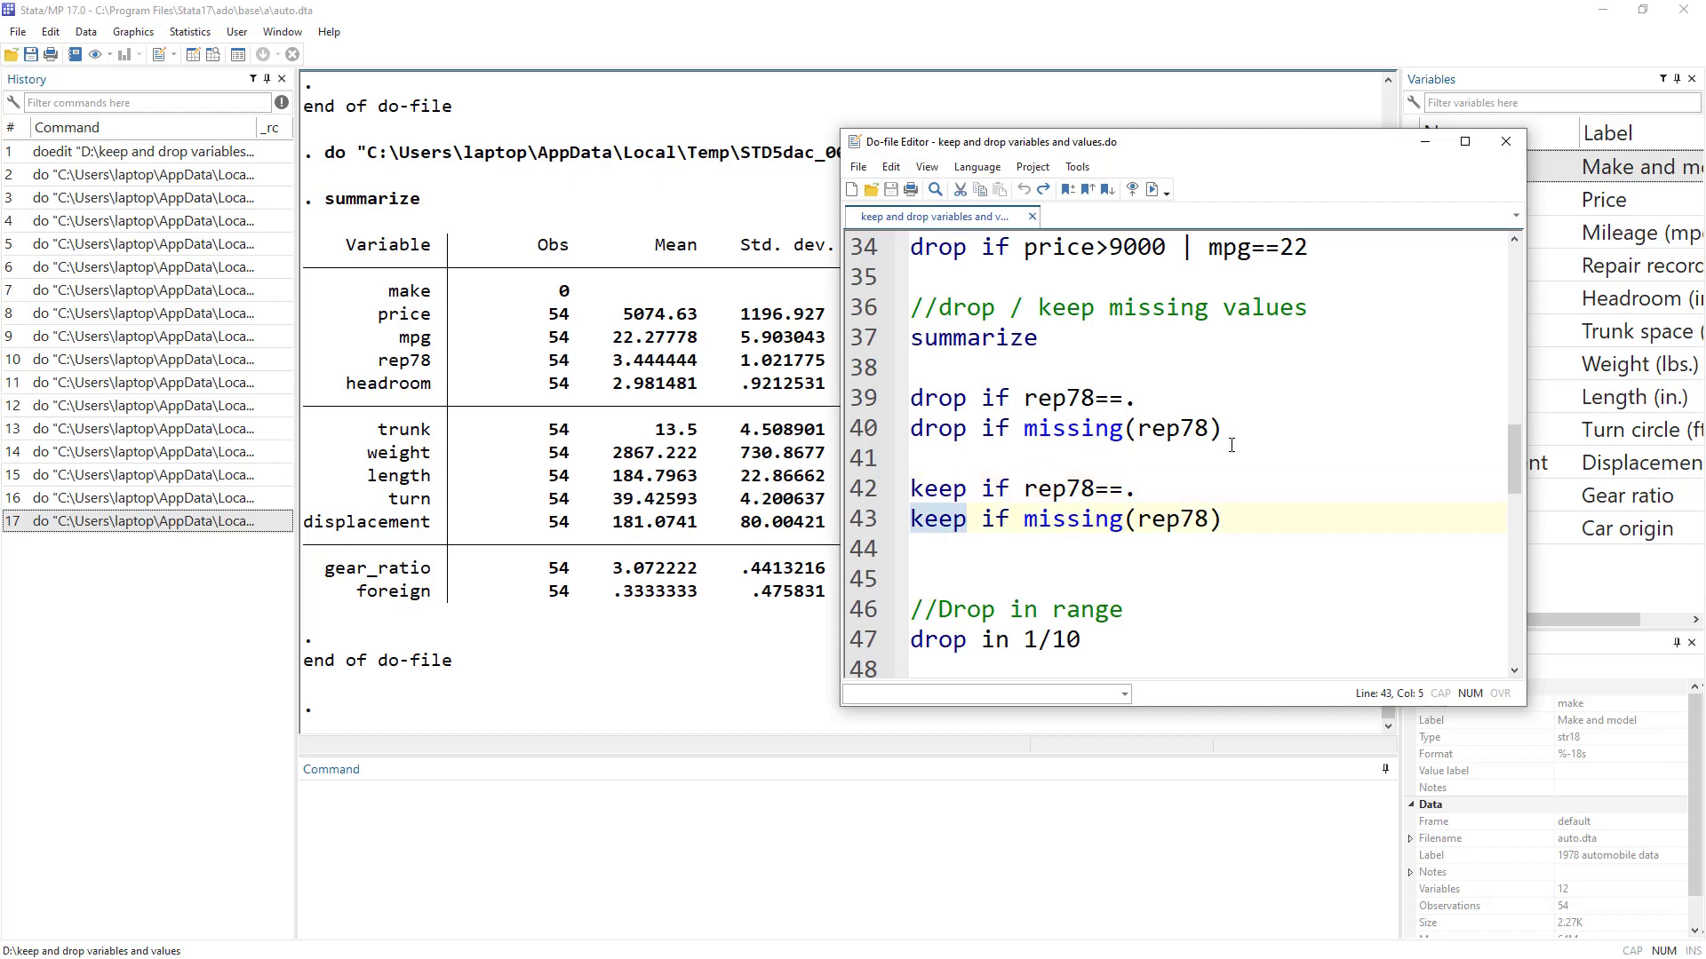
{"action": "left_click_drag", "start_coordinate": [1220, 520], "coordinate": [907, 522]}
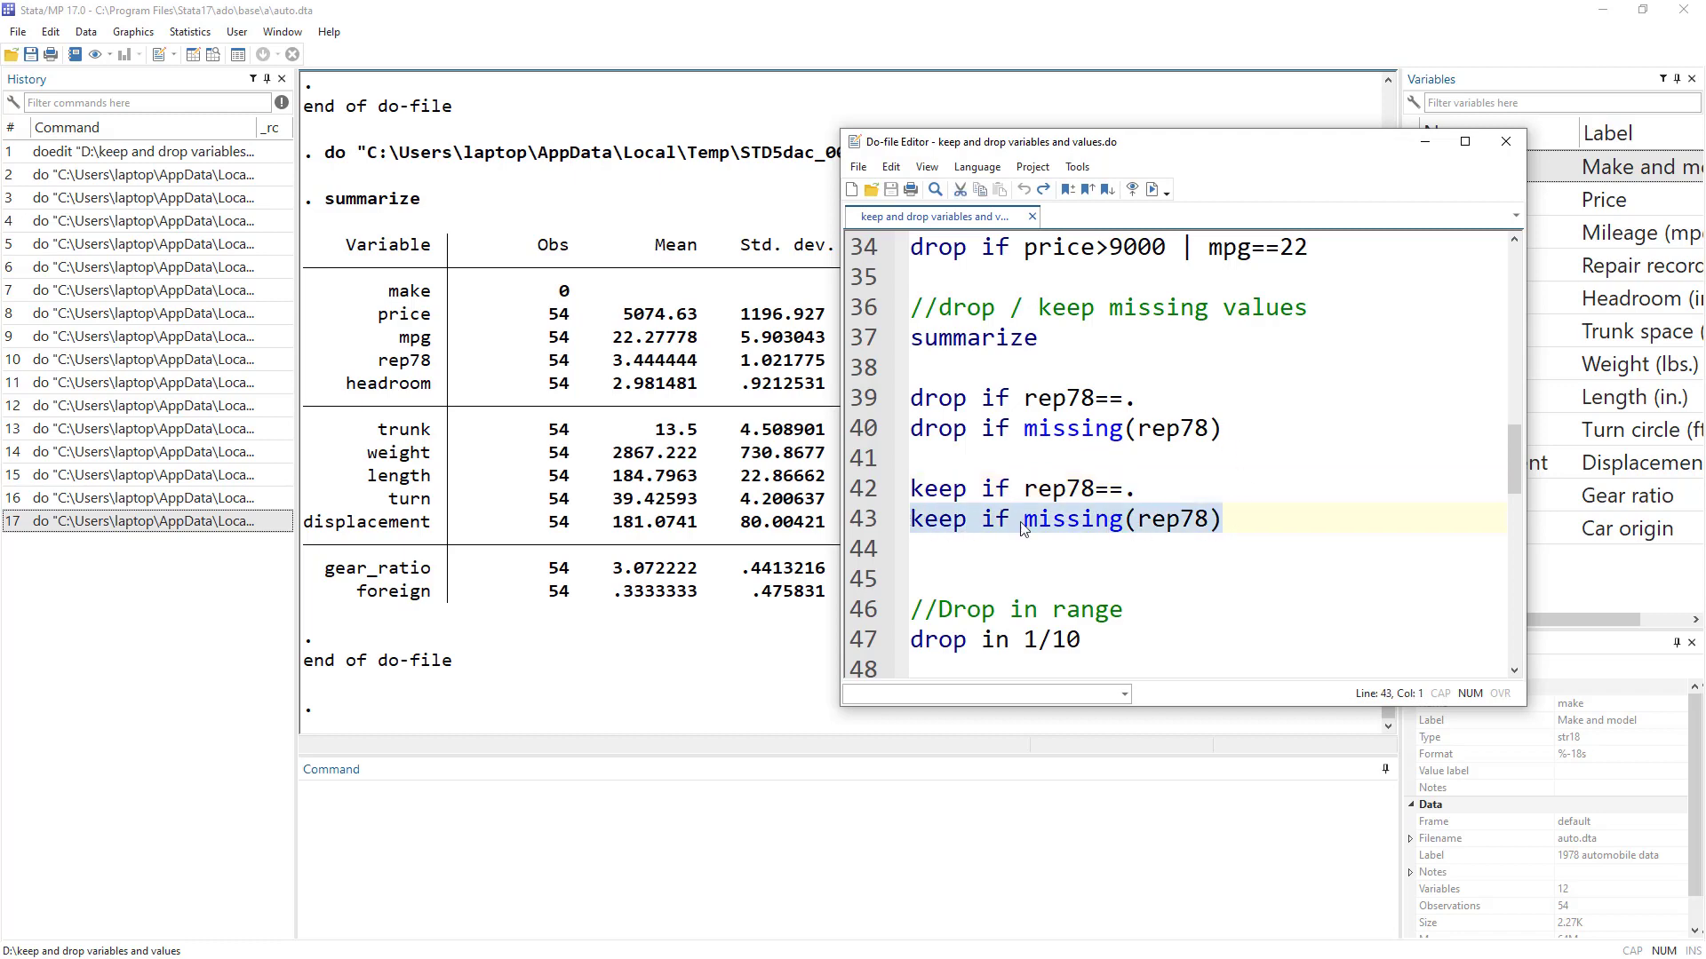
{"action": "left_click_drag", "start_coordinate": [1154, 491], "coordinate": [897, 497]}
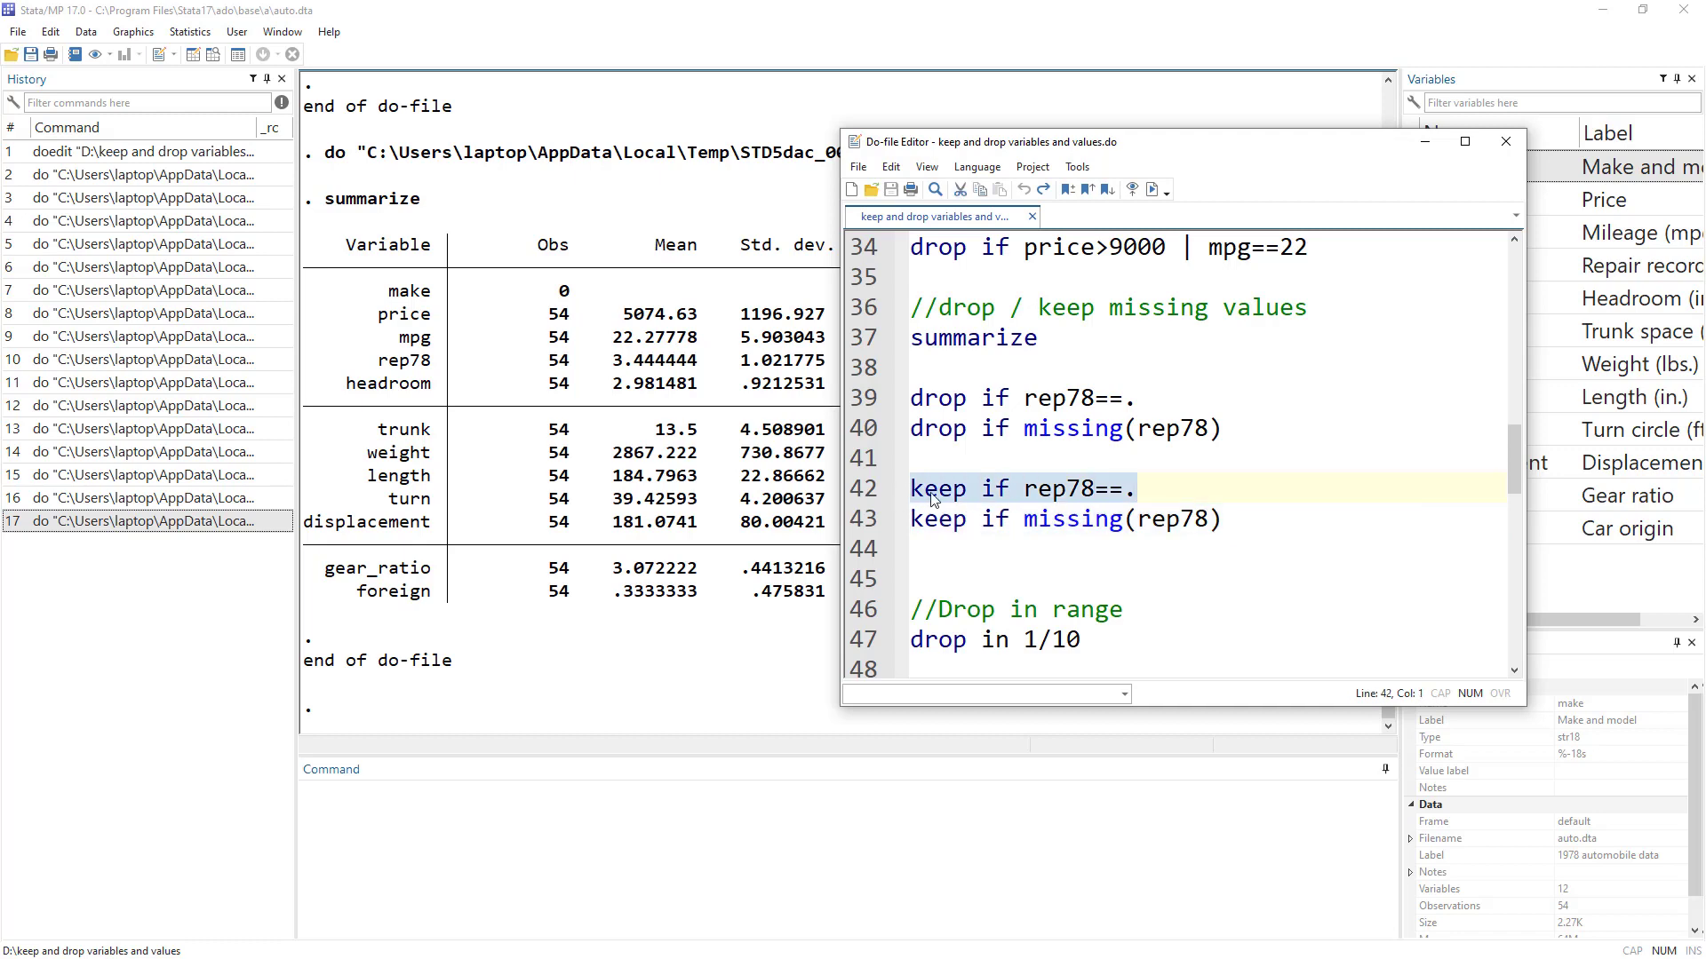
Go over each part of the do-file line drop in 1/10 under the Drop in range comment
{"action": "scroll", "coordinate": [978, 472], "scroll_direction": "down", "scroll_amount": 2}
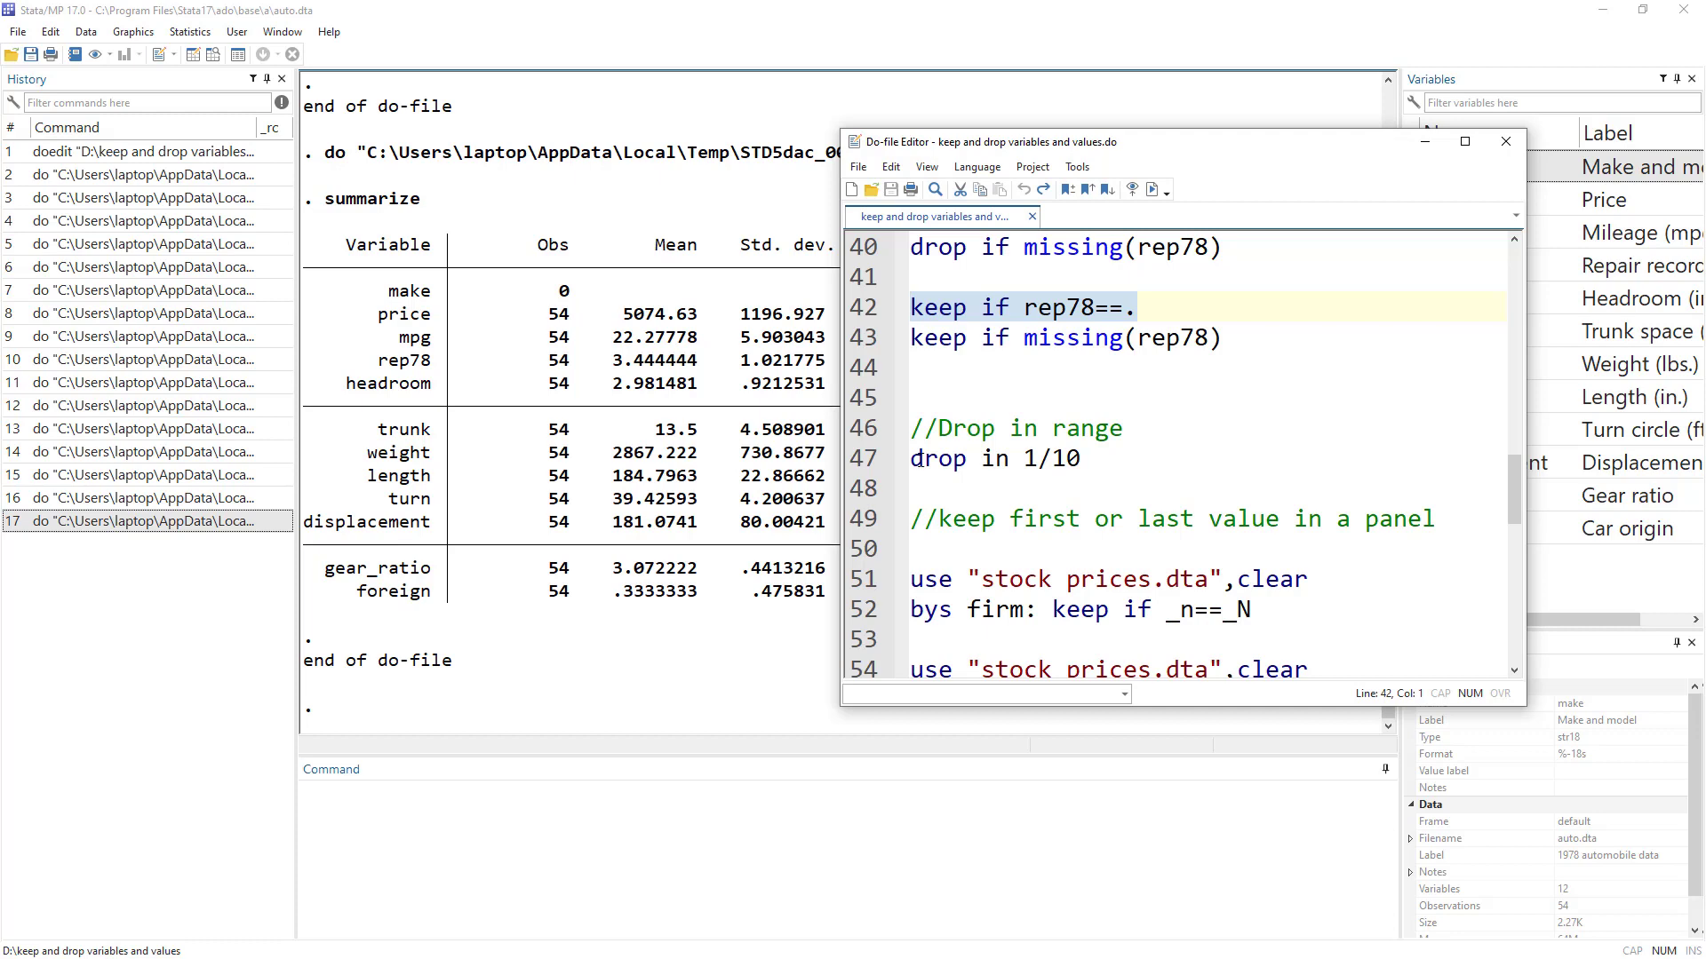
{"action": "double_click", "coordinate": [933, 458]}
{"action": "double_click", "coordinate": [995, 458]}
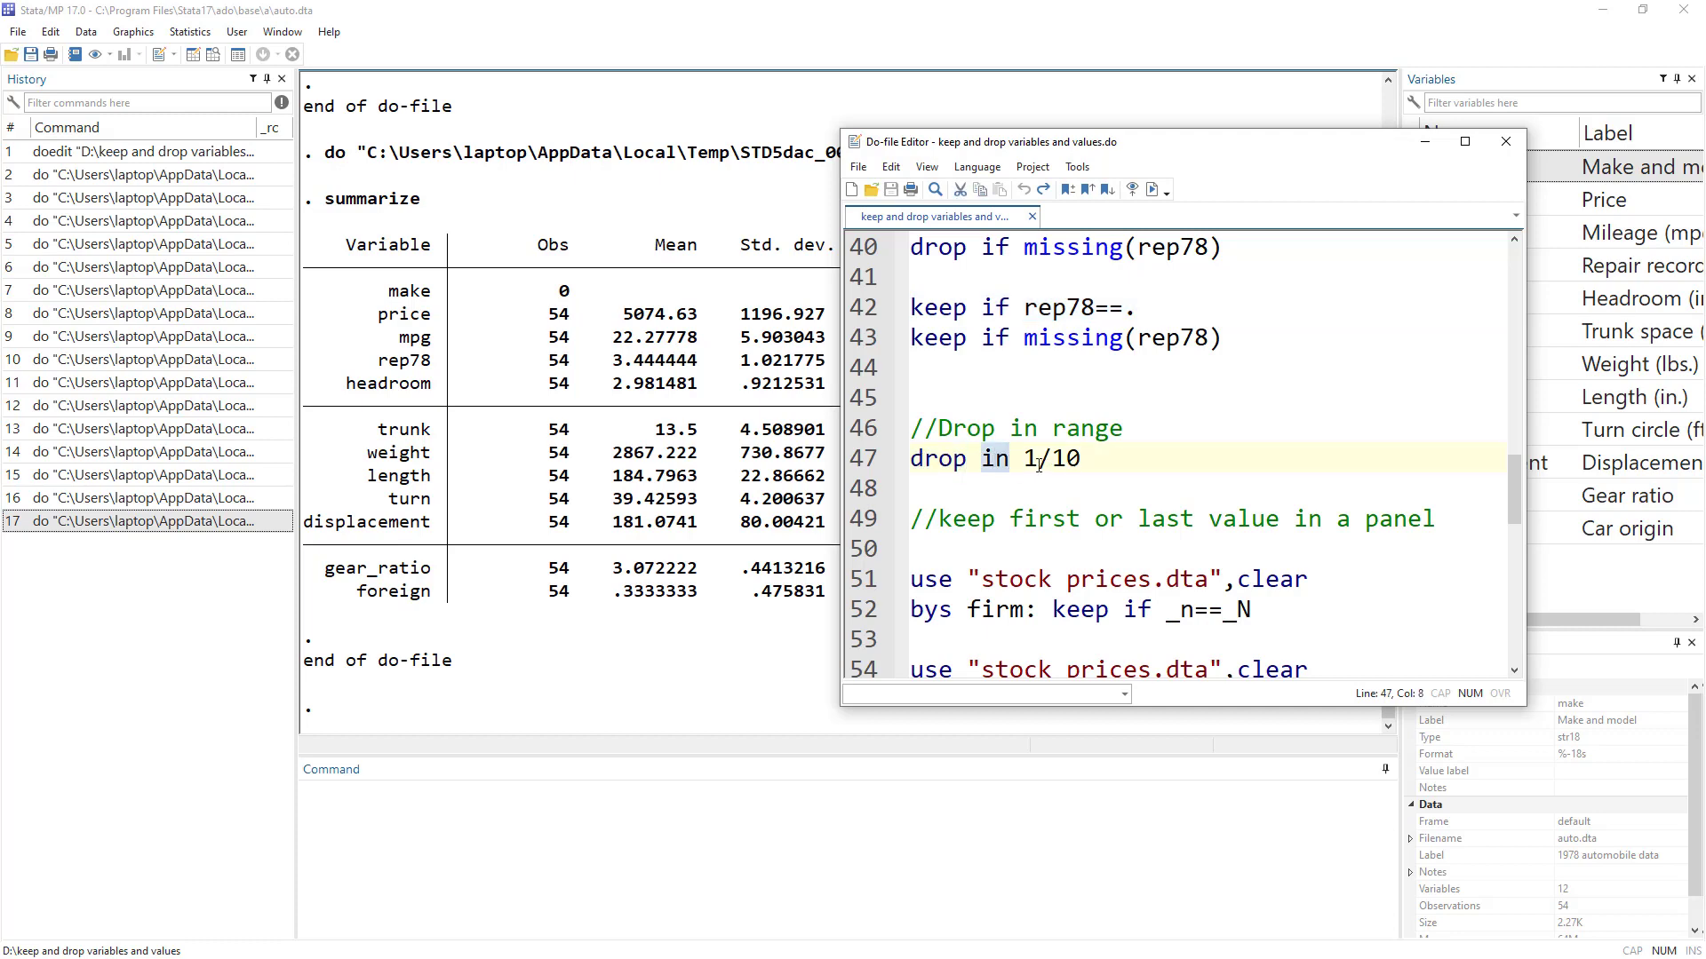
{"action": "double_click", "coordinate": [1057, 459]}
Bring up the first observations in the Data Editor and run only the do-file line drop in 1/10
{"action": "left_click", "coordinate": [861, 458]}
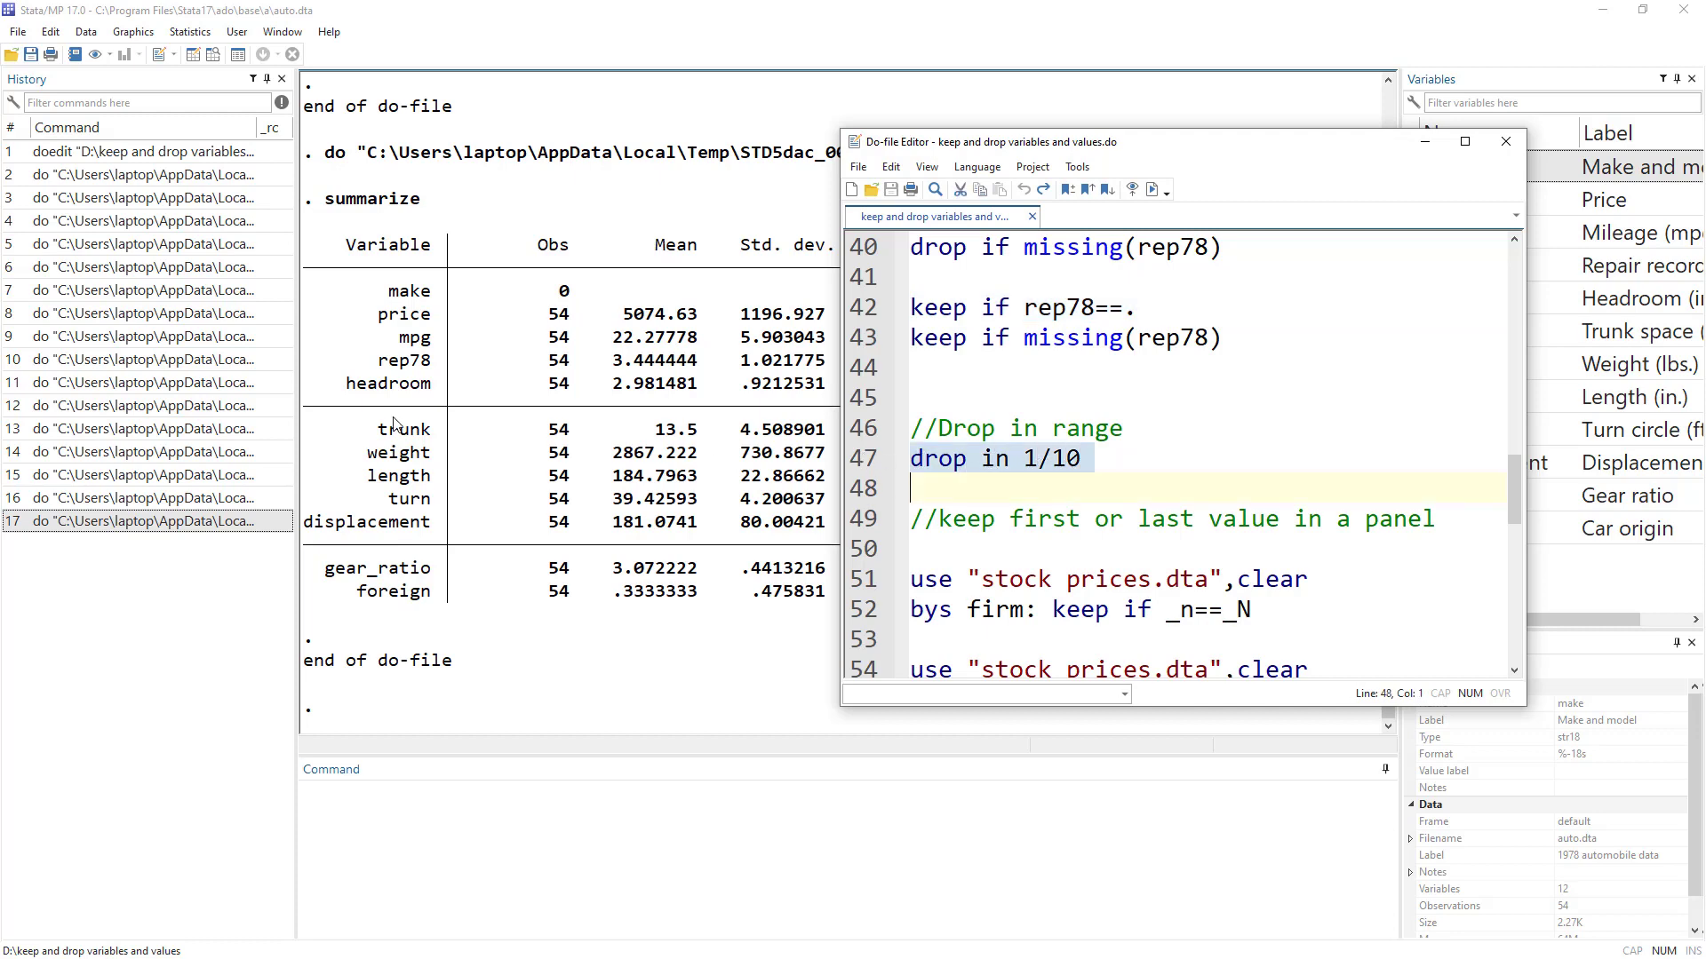
{"action": "key", "text": "ctrl+8"}
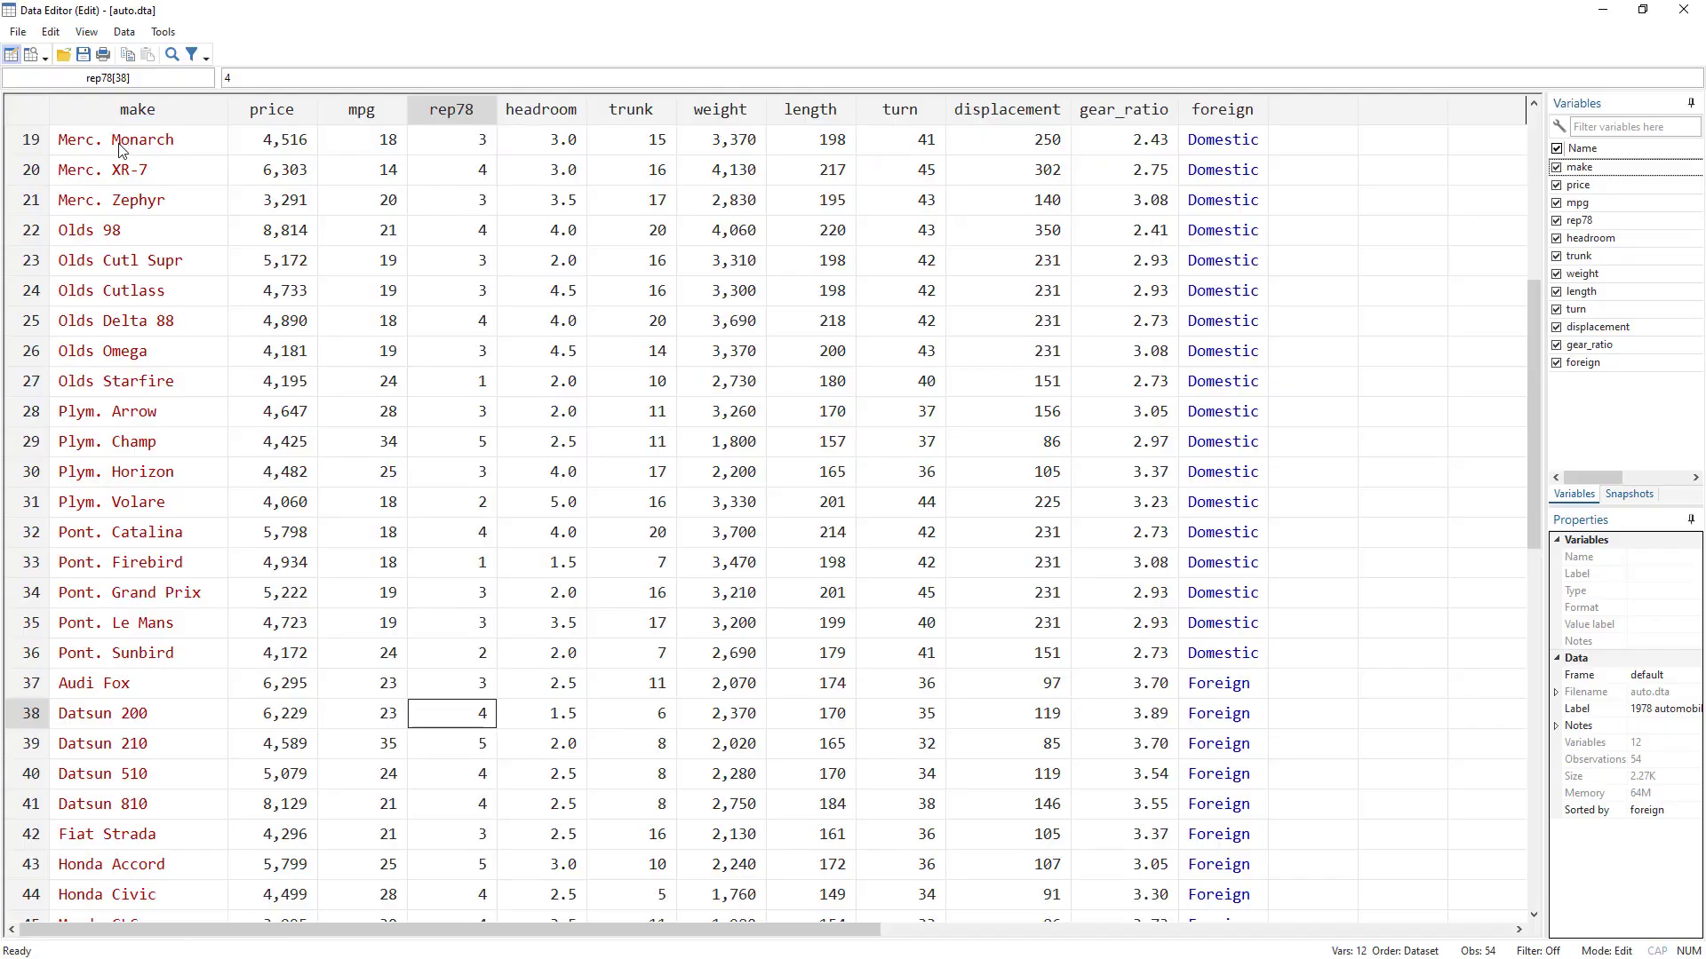
{"action": "scroll", "coordinate": [142, 169], "scroll_direction": "up", "scroll_amount": 6}
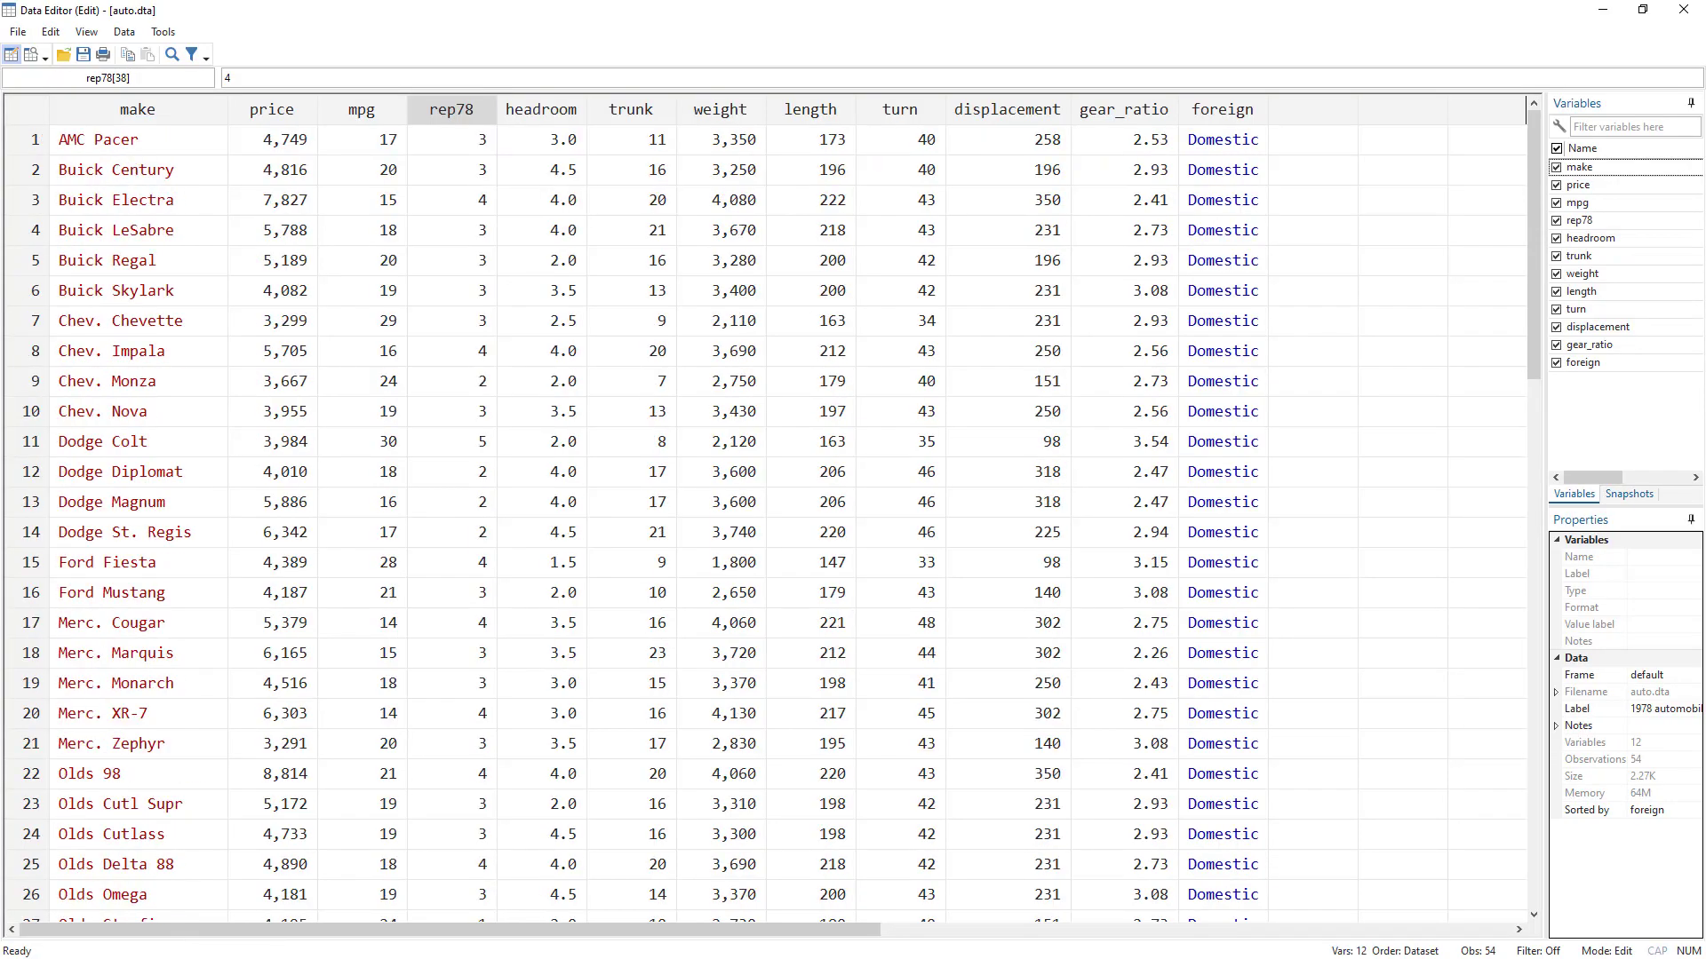
{"action": "key", "text": "ctrl+9"}
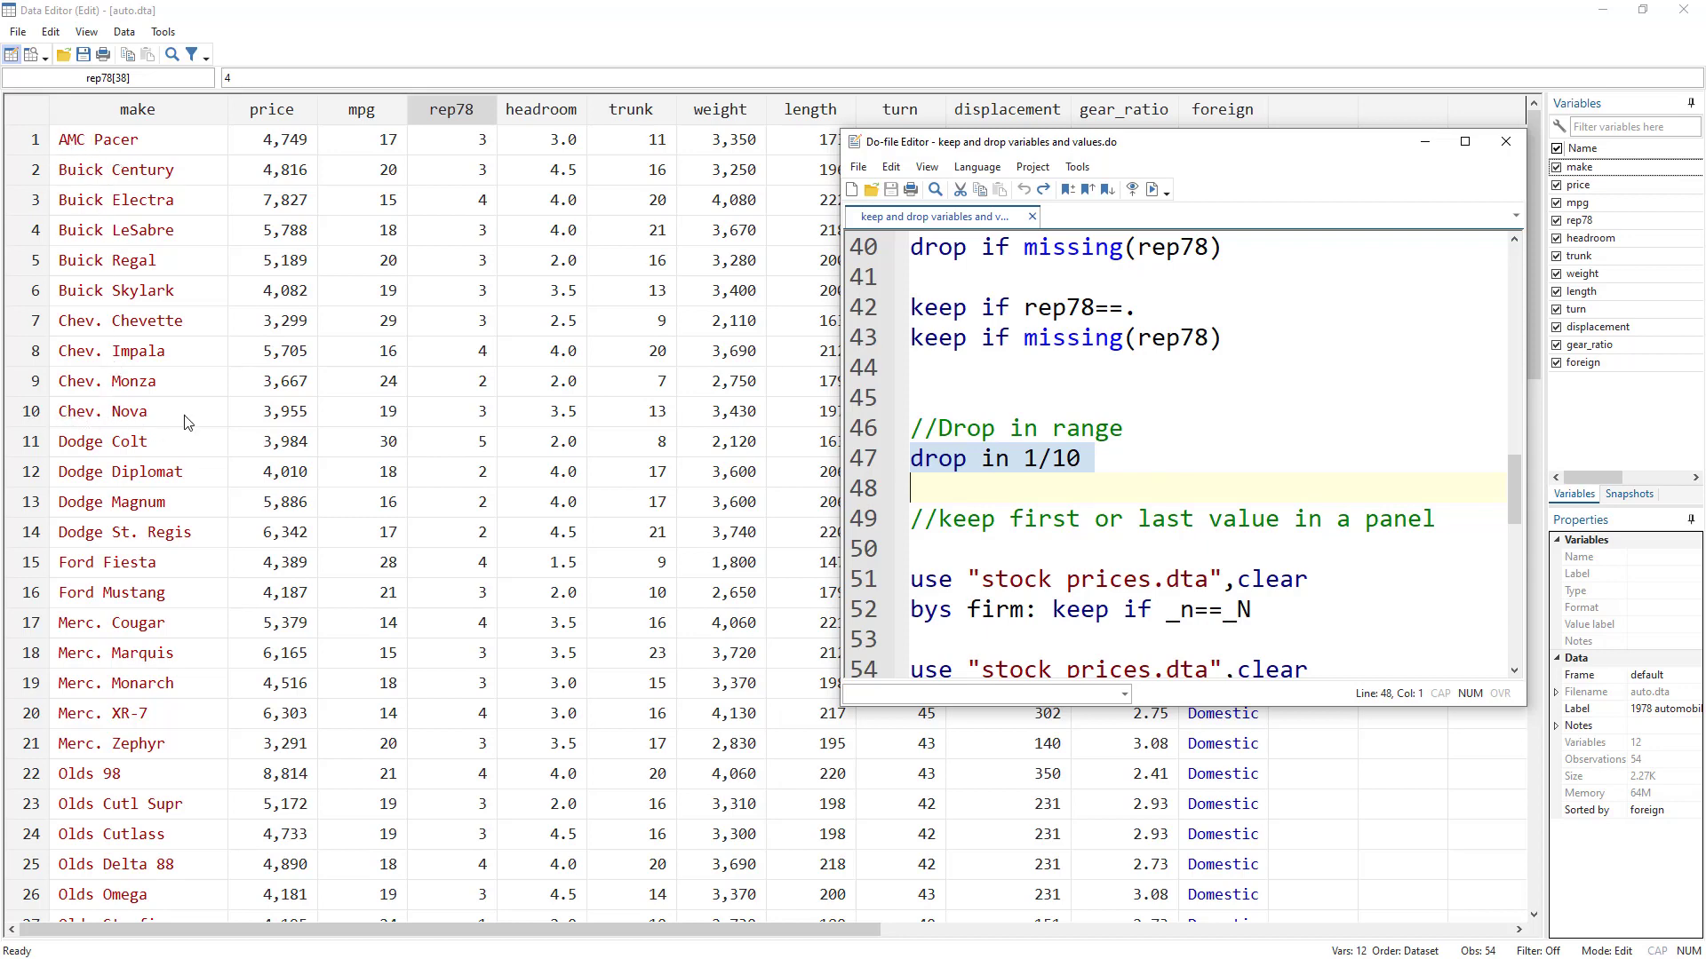
{"action": "left_click", "coordinate": [1153, 189]}
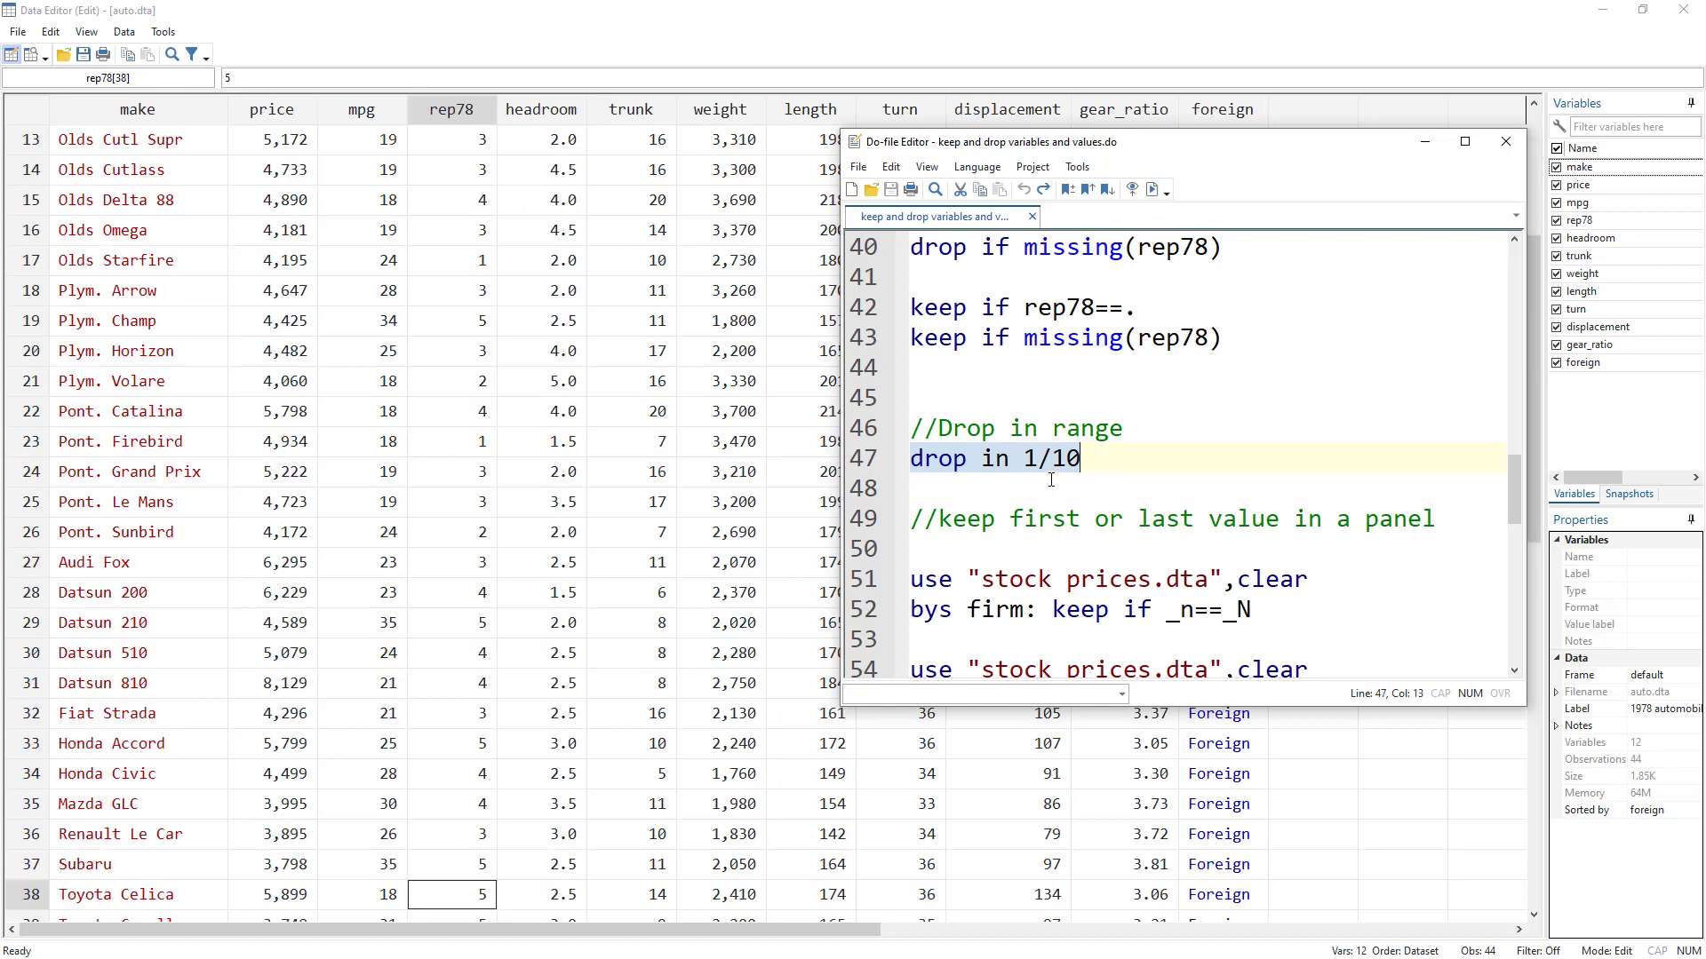
Read the comment on keeping the first or last value in a panel and run the first use "stock prices.dta",clear line
{"action": "scroll", "coordinate": [1051, 480], "scroll_direction": "down", "scroll_amount": 1}
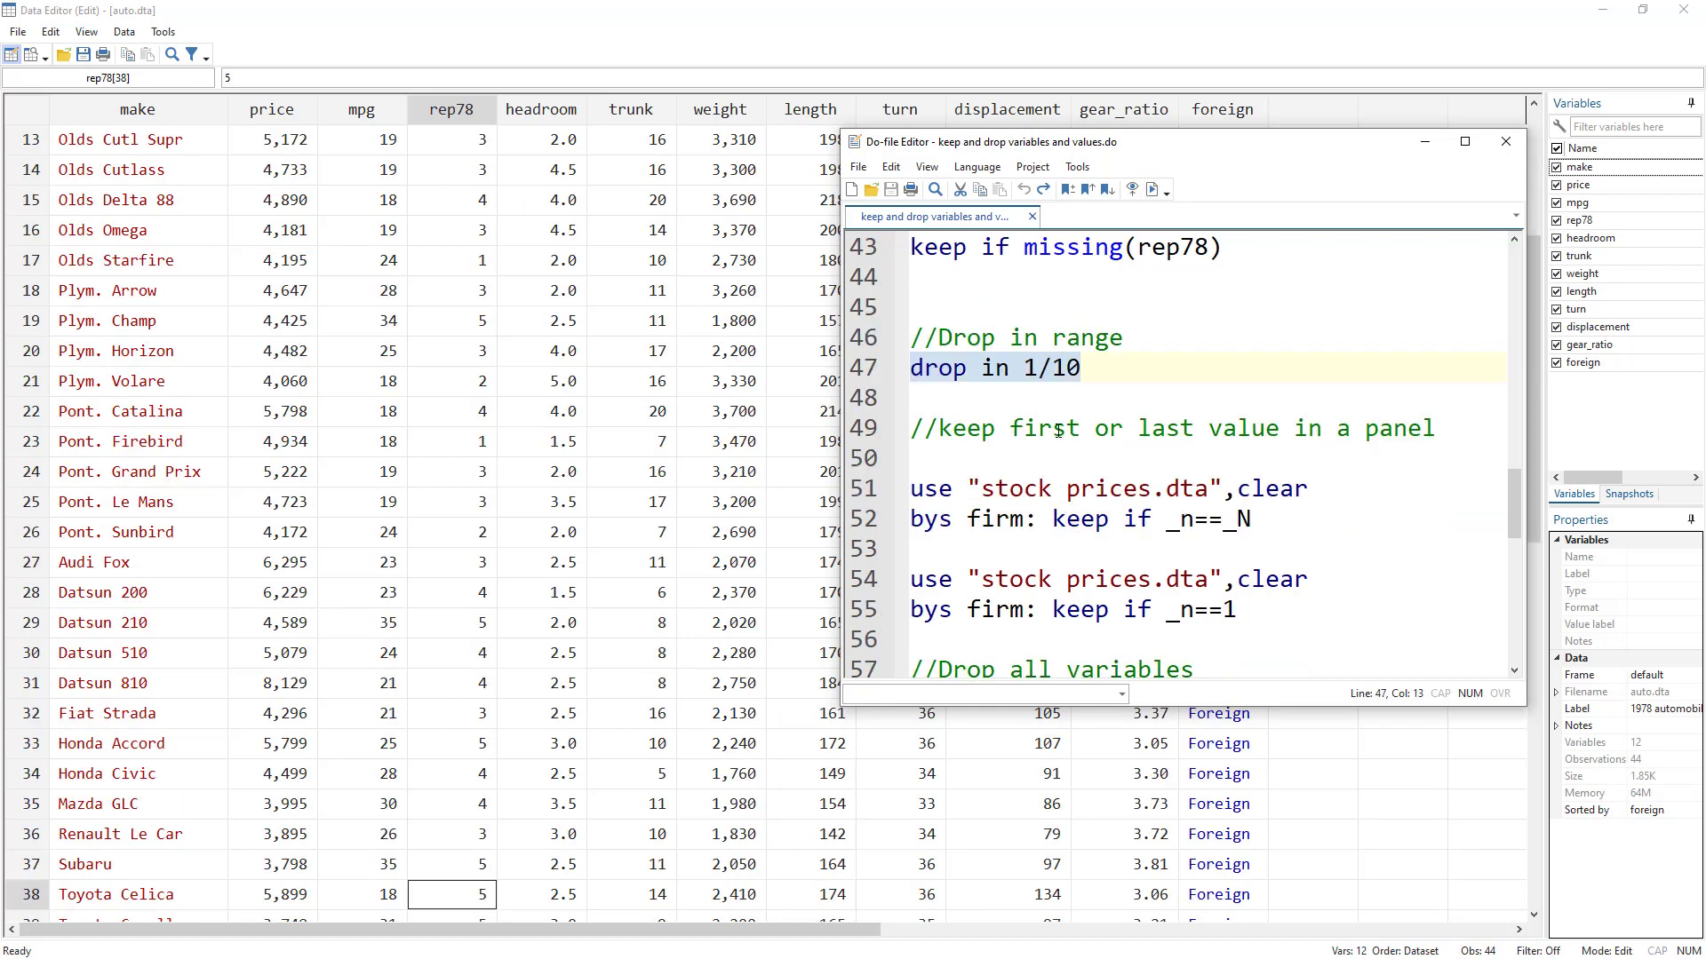
{"action": "double_click", "coordinate": [995, 427]}
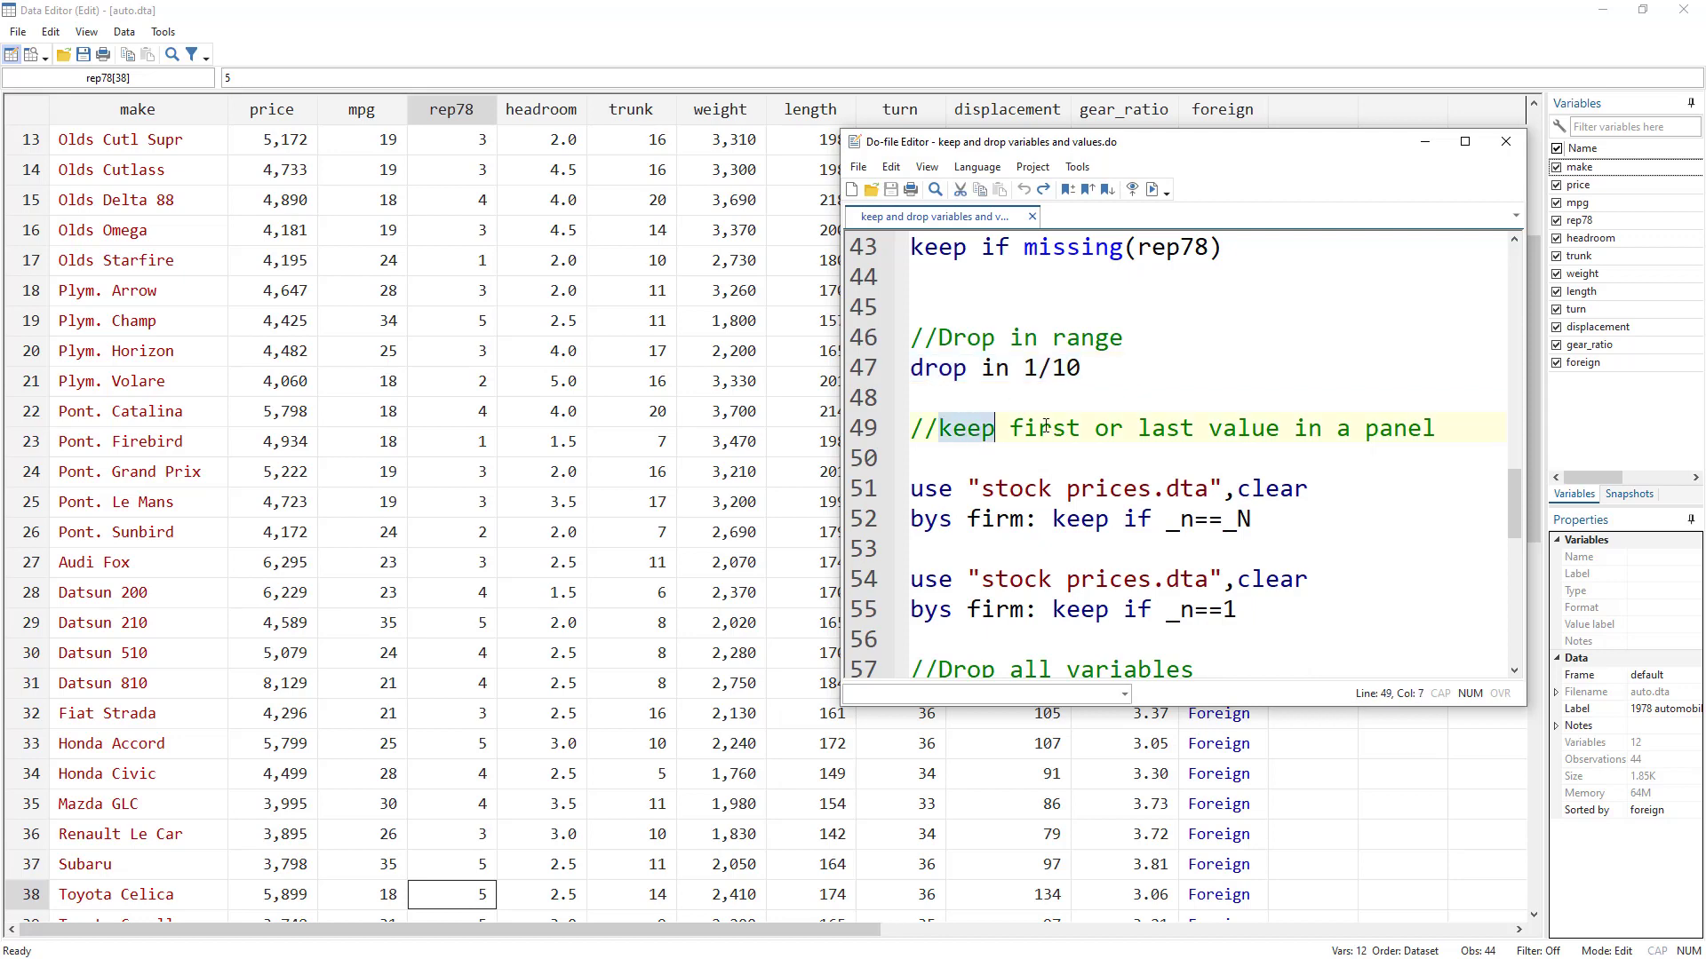
{"action": "double_click", "coordinate": [1046, 427]}
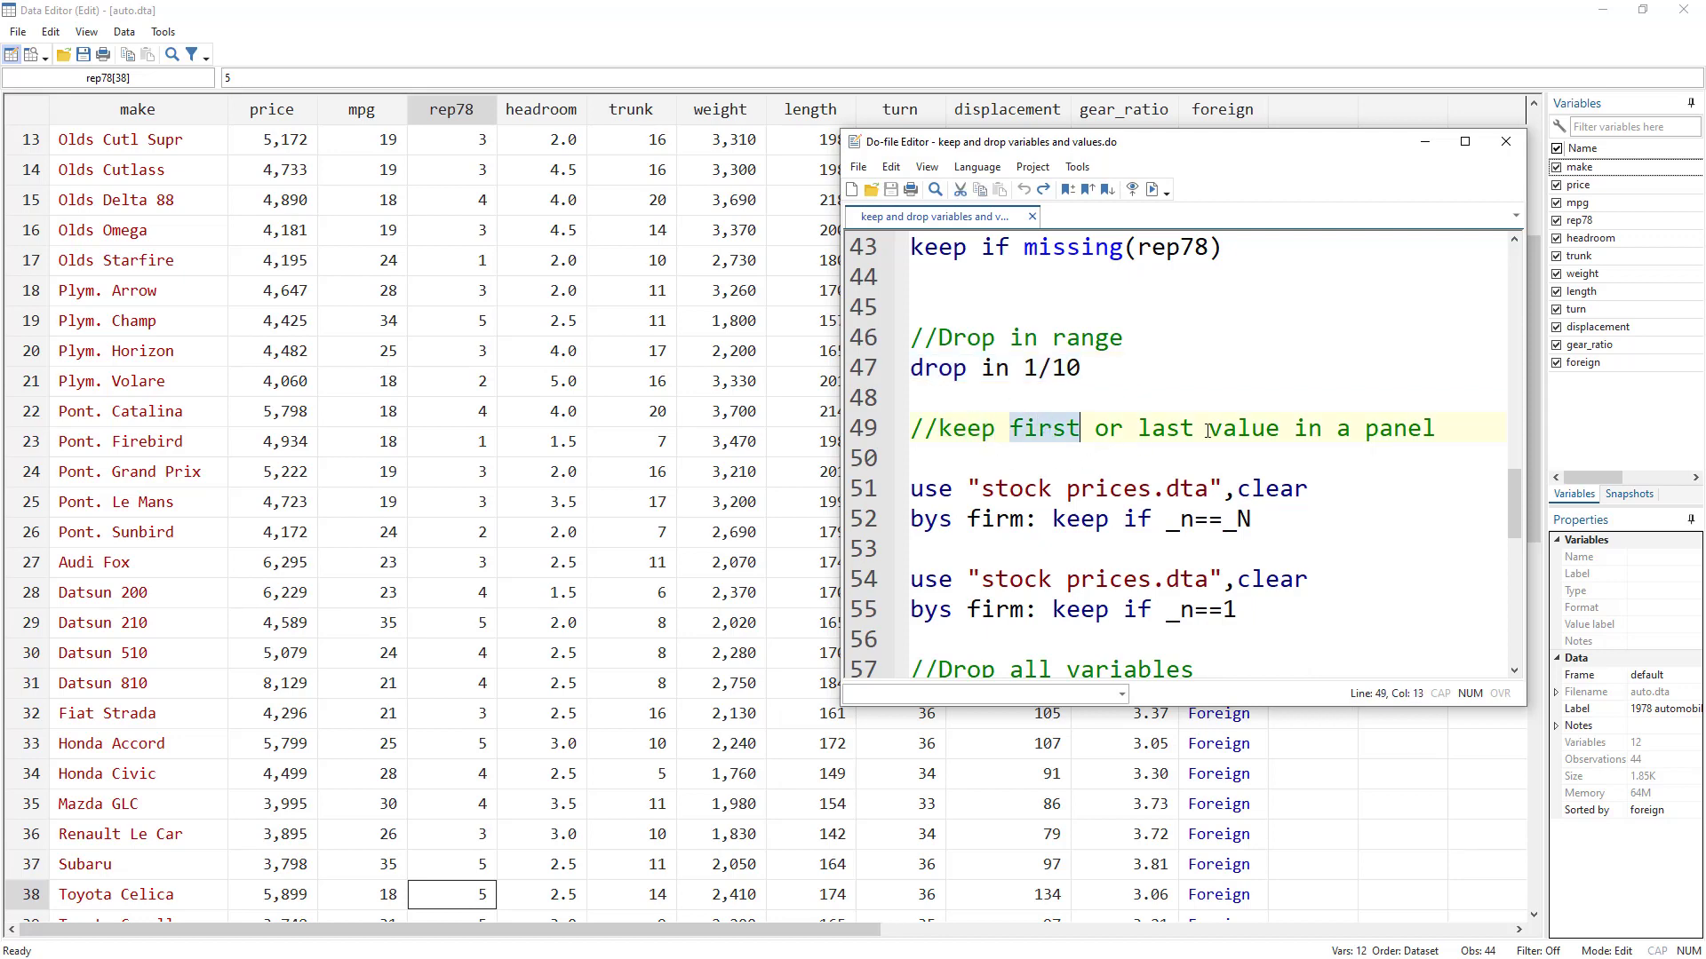
{"action": "double_click", "coordinate": [1164, 429]}
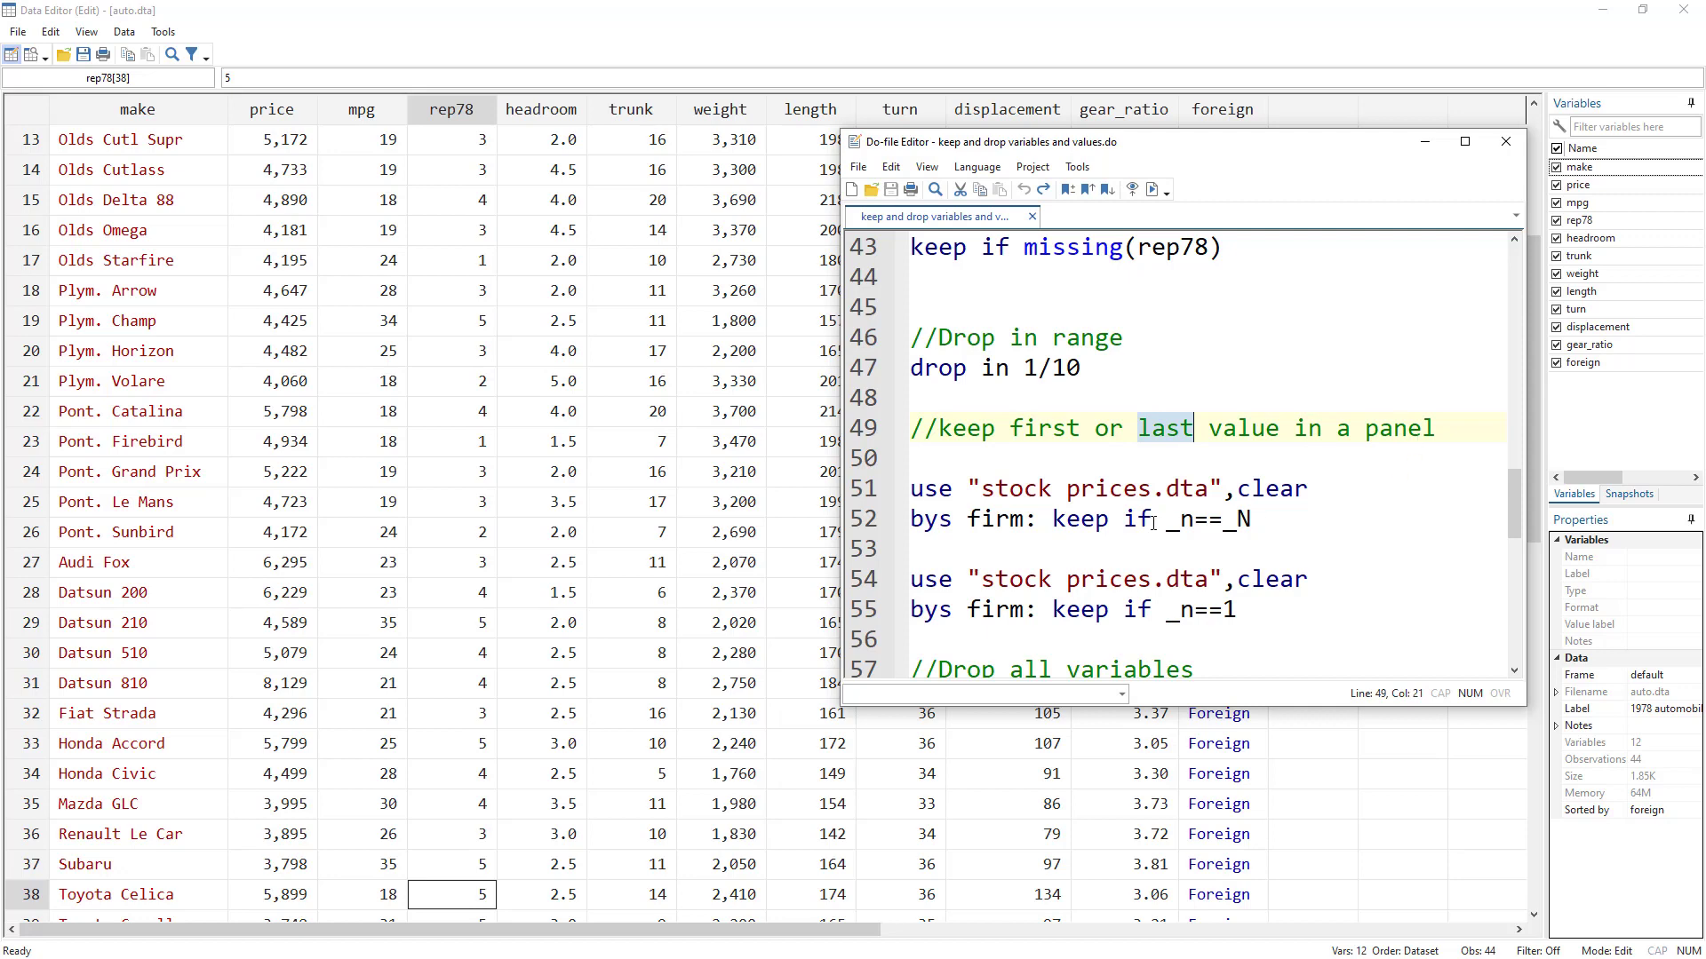
{"action": "left_click", "coordinate": [866, 490]}
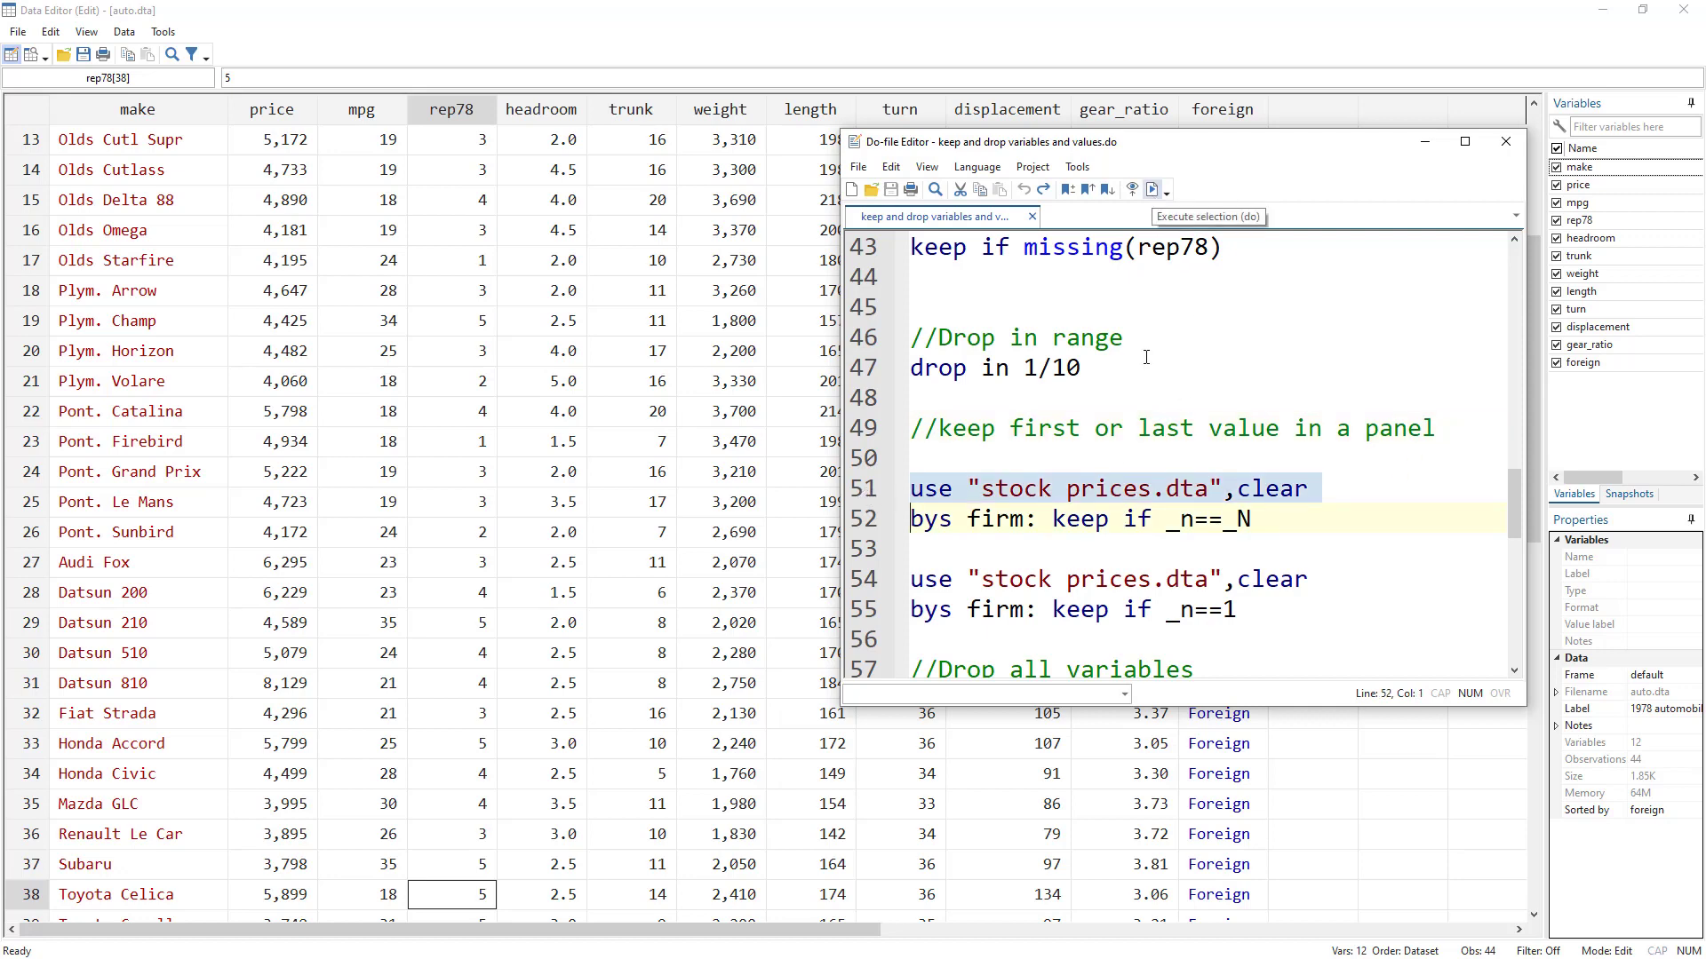
{"action": "left_click", "coordinate": [1153, 190]}
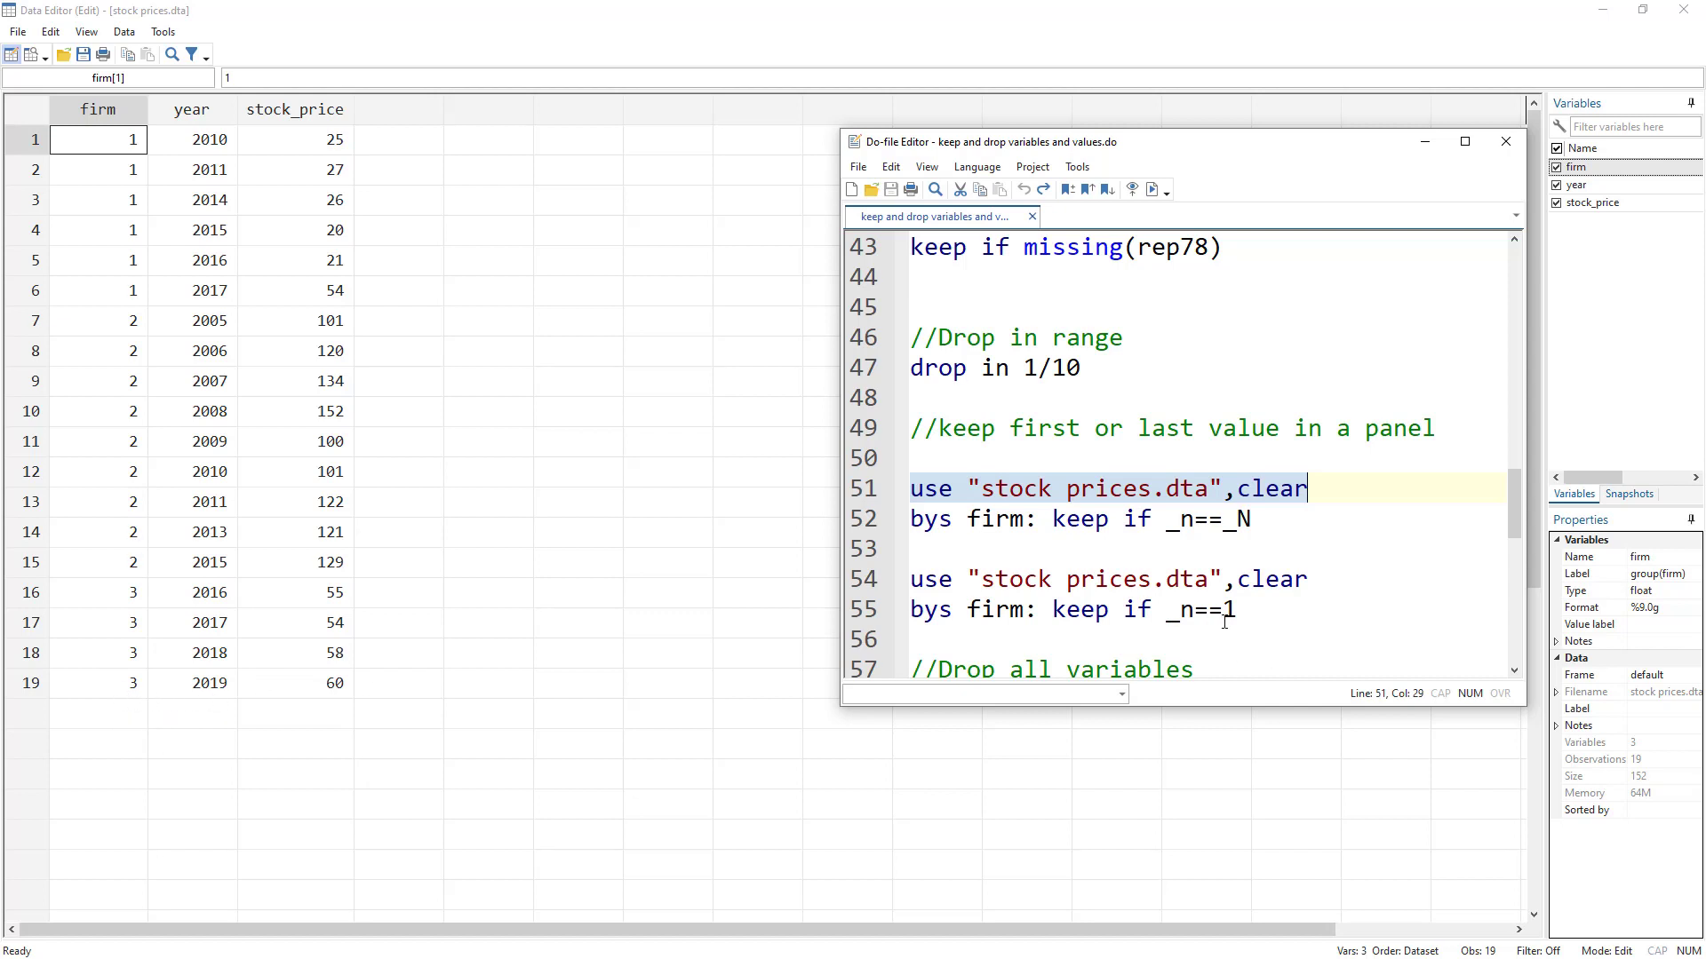
Go over each part of the line bys firm: keep if _n==_N and run only that line on the stock price data
{"action": "left_click", "coordinate": [916, 523]}
{"action": "left_click_drag", "start_coordinate": [967, 523], "coordinate": [1024, 524]}
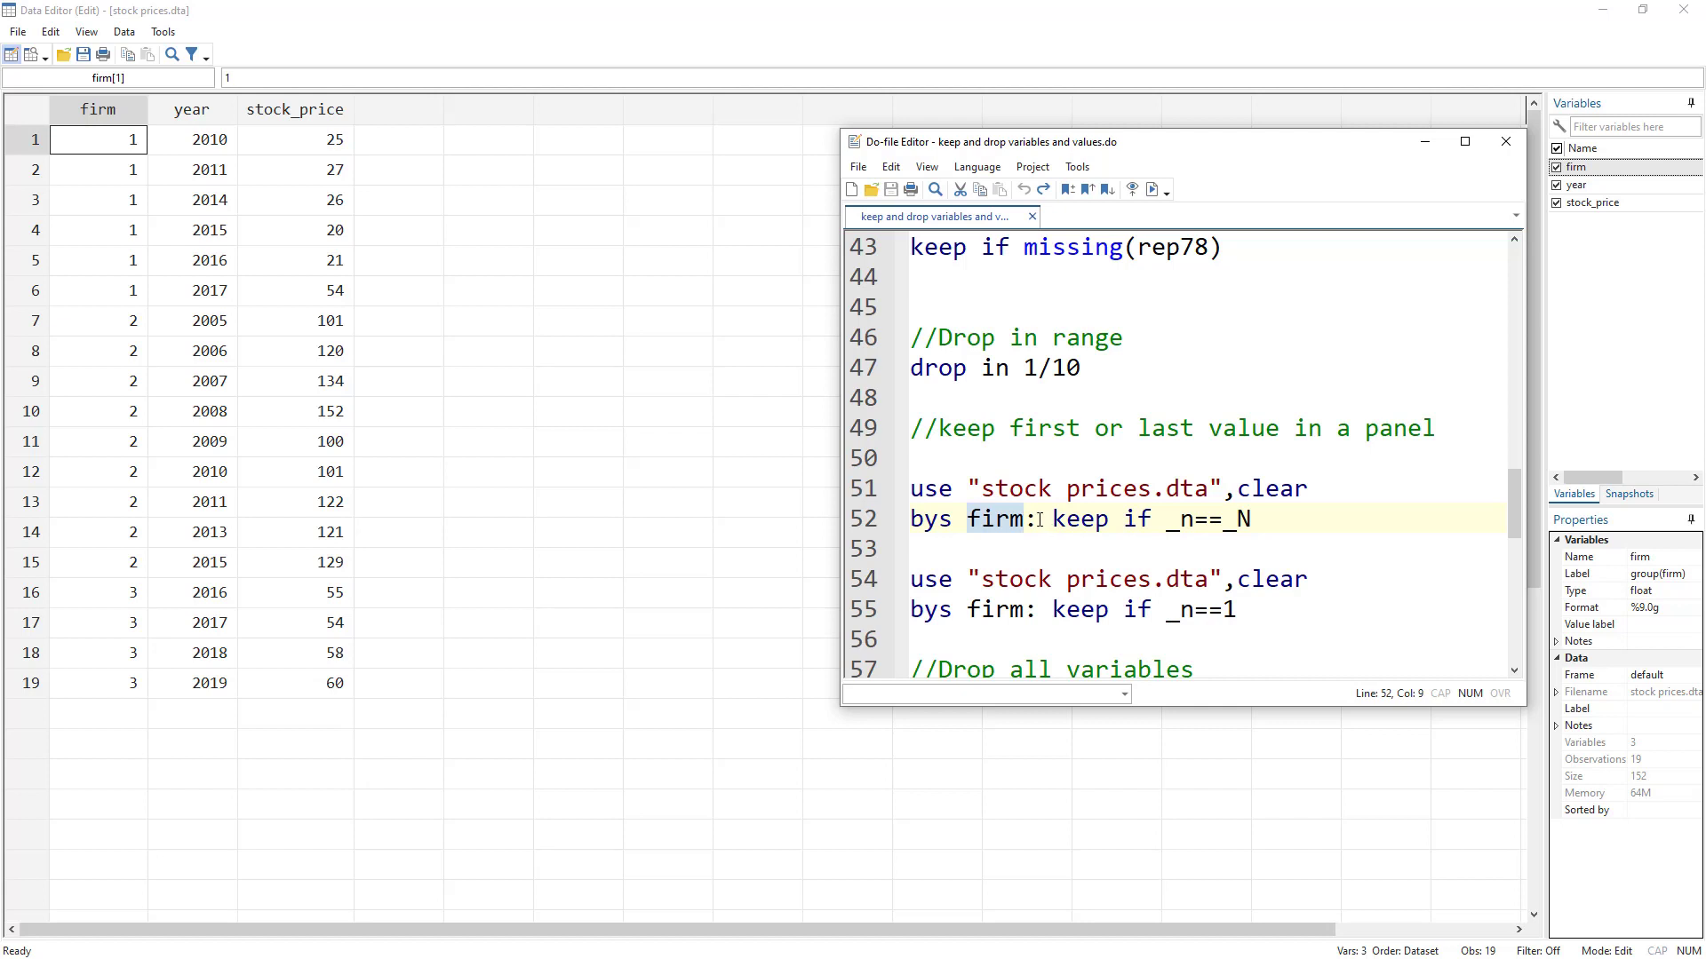
{"action": "left_click_drag", "start_coordinate": [1054, 522], "coordinate": [1267, 523]}
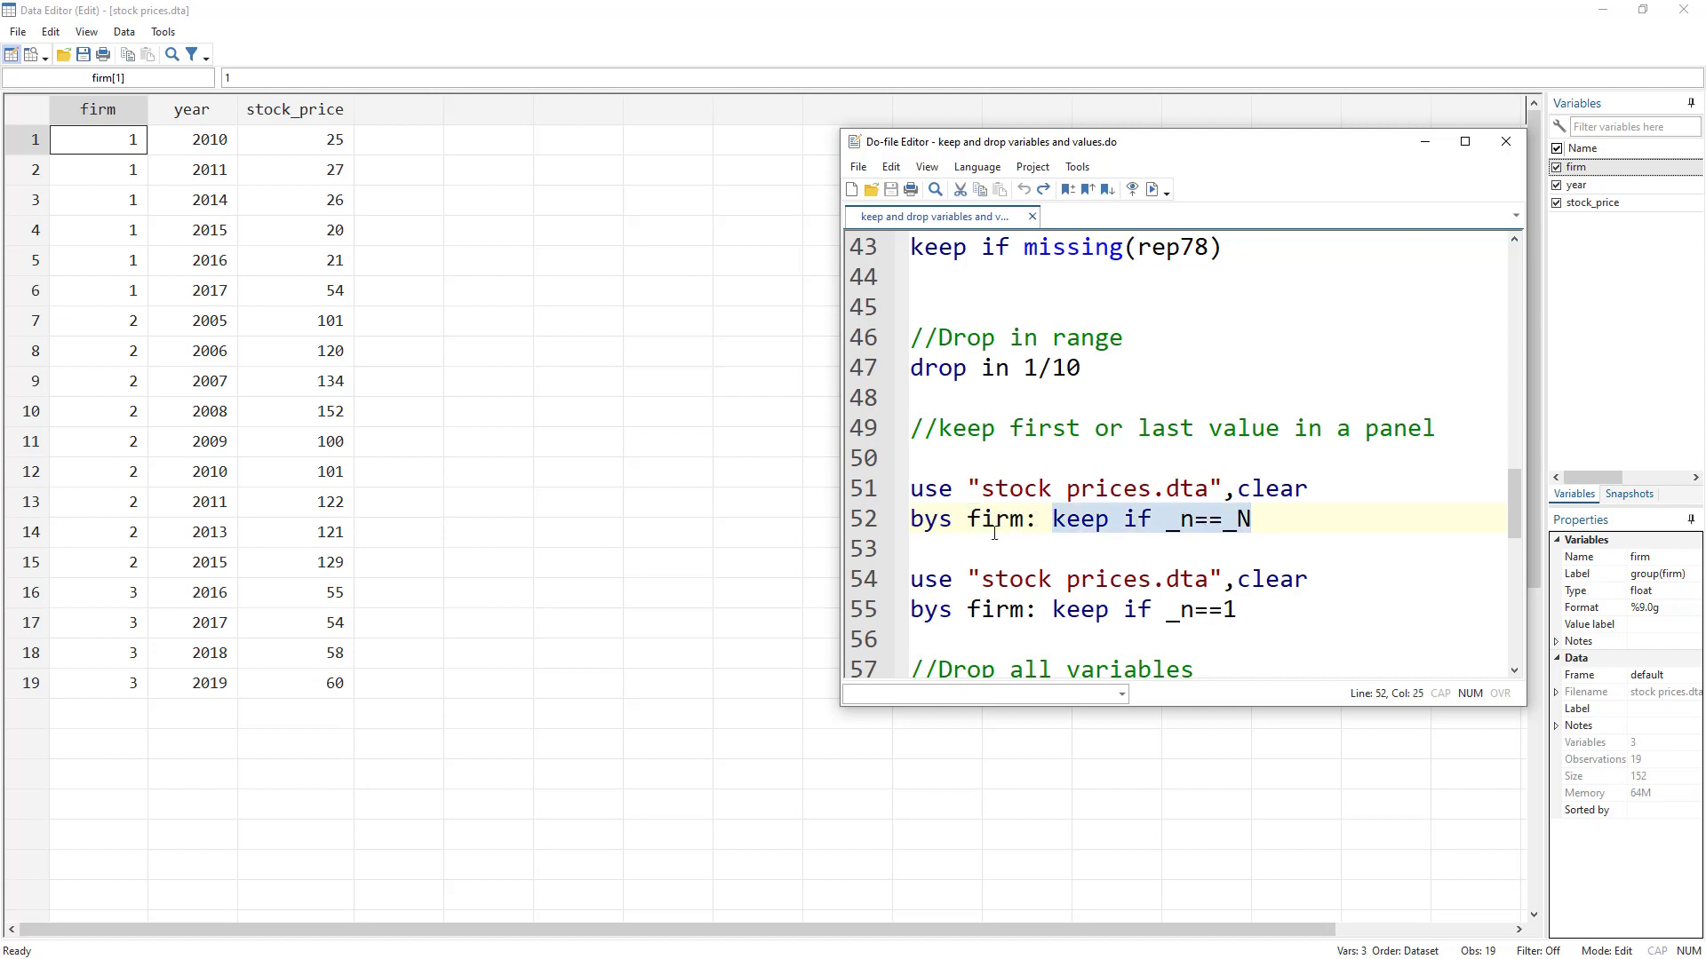
{"action": "left_click_drag", "start_coordinate": [1041, 522], "coordinate": [875, 526]}
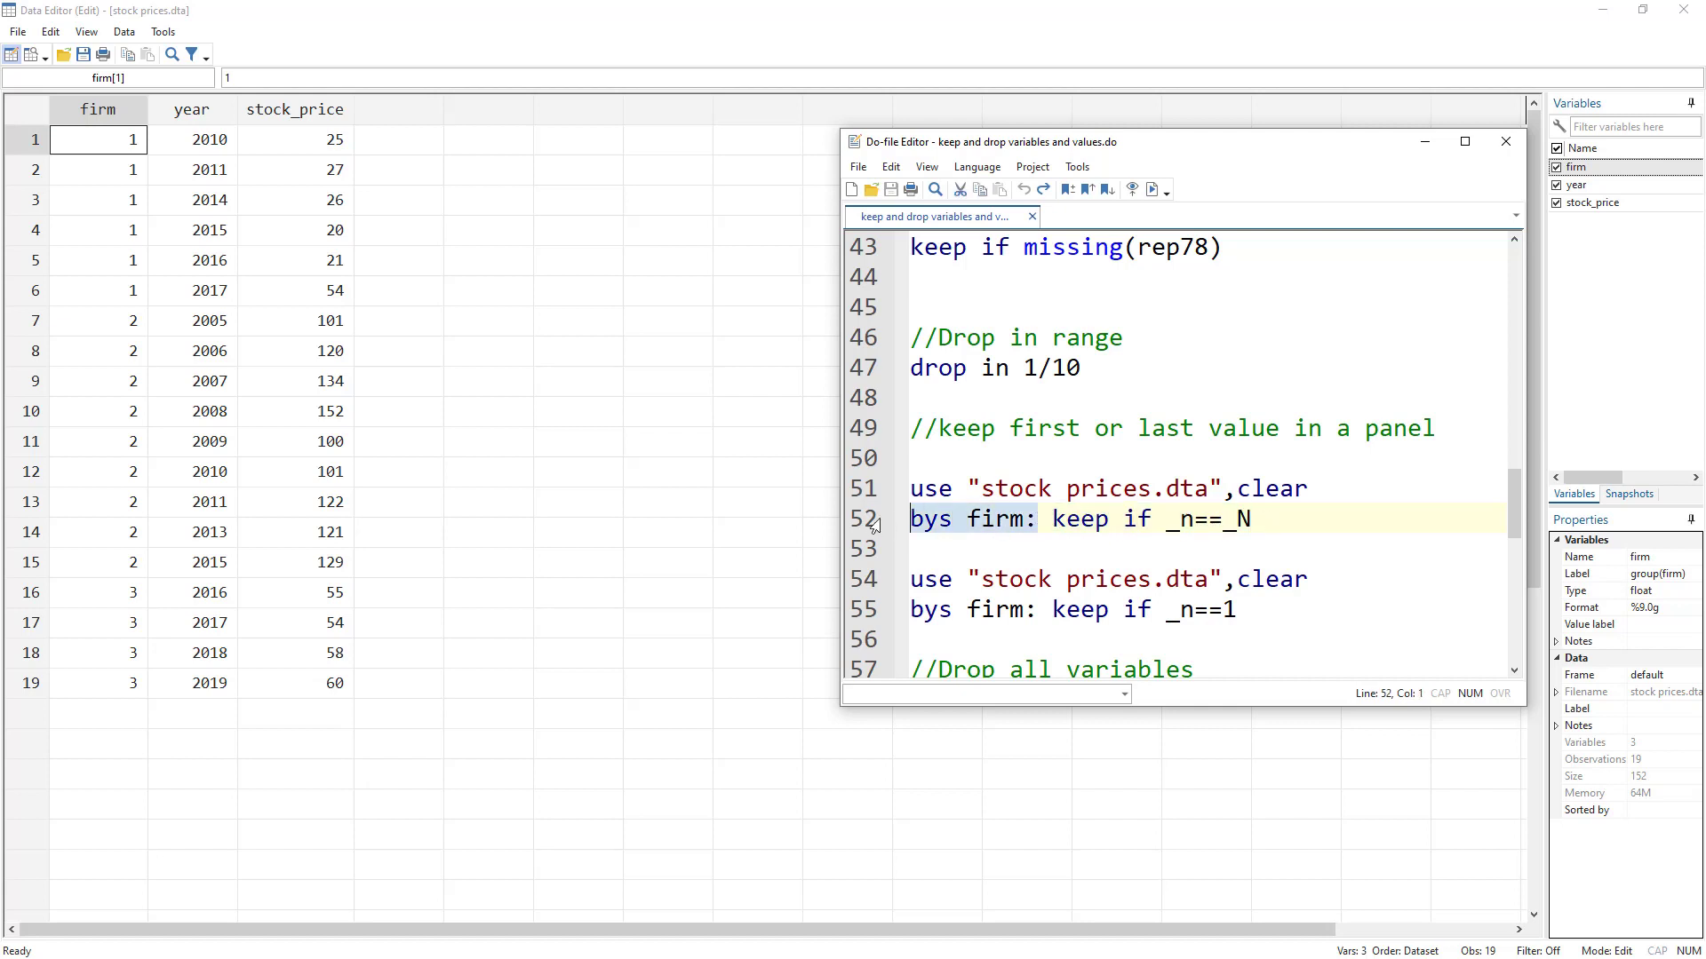
{"action": "double_click", "coordinate": [1063, 523]}
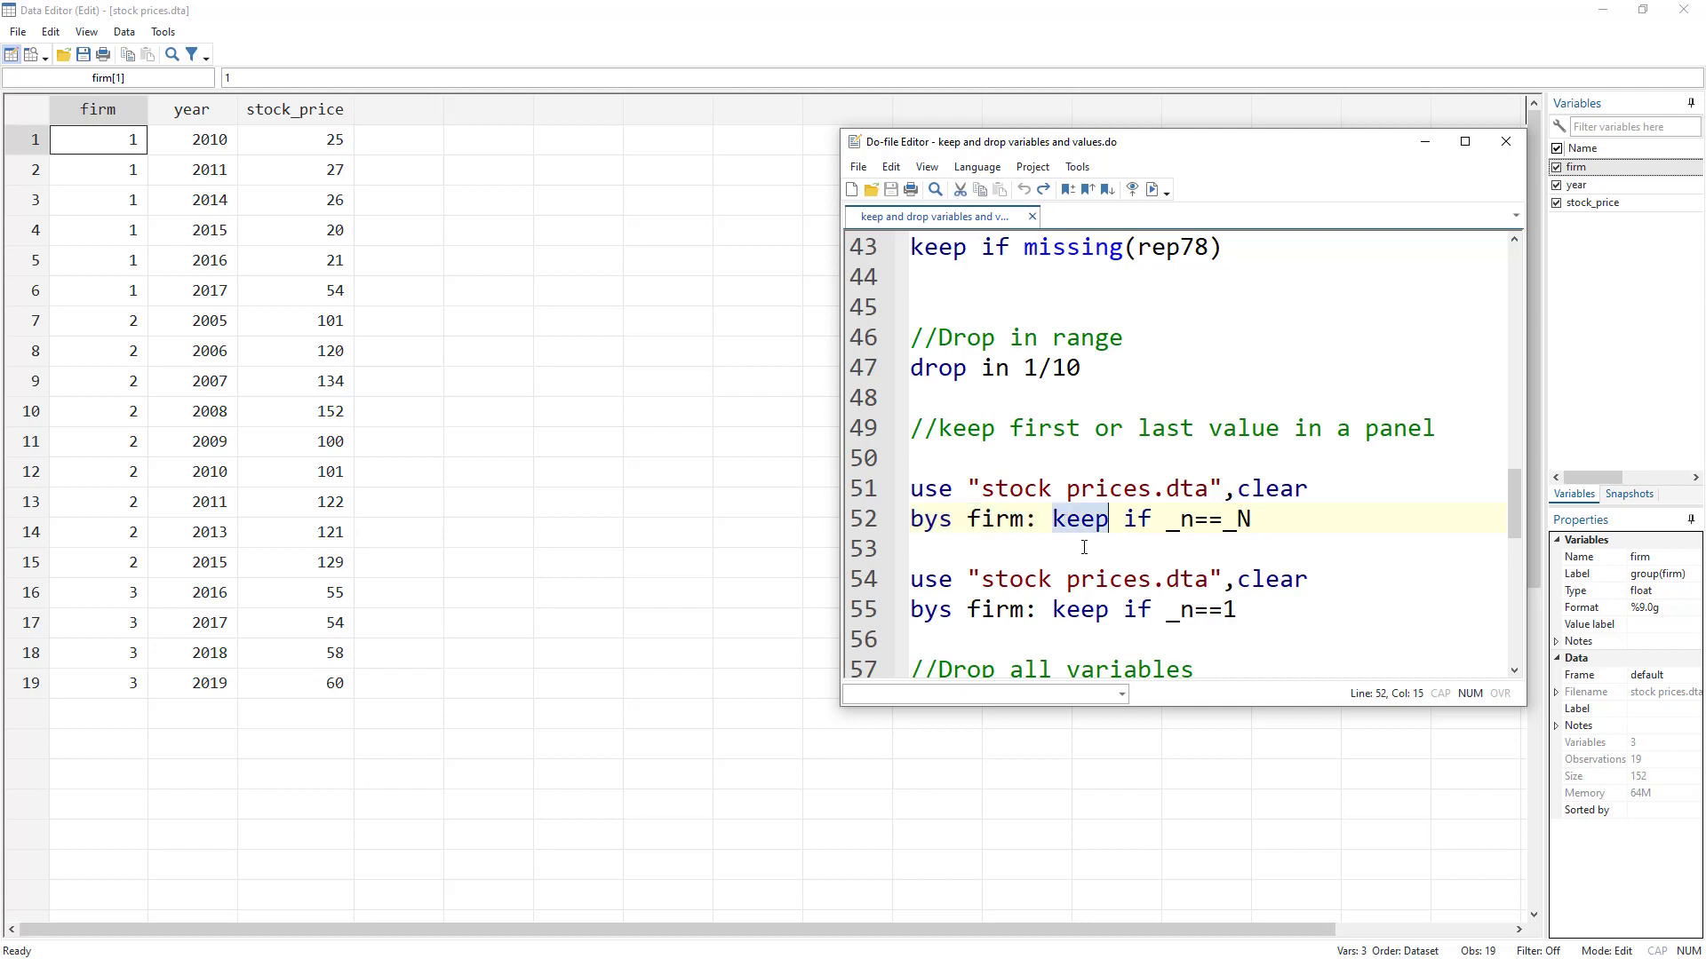
{"action": "double_click", "coordinate": [1138, 522]}
{"action": "left_click_drag", "start_coordinate": [1165, 522], "coordinate": [1195, 522]}
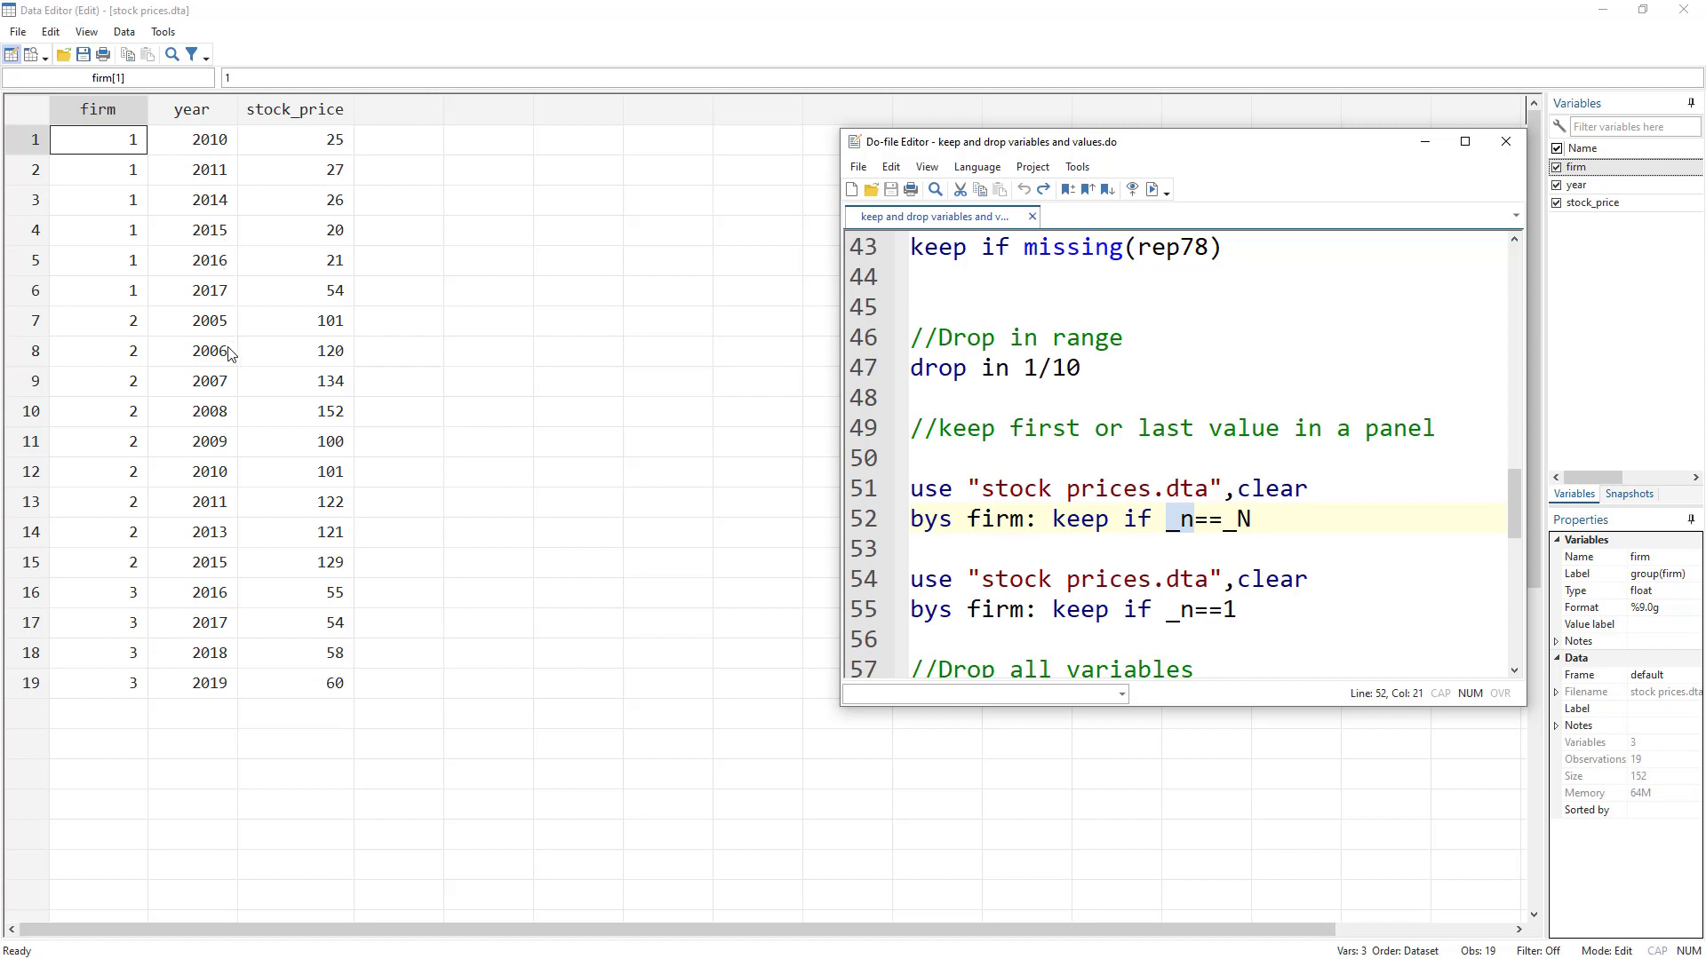
{"action": "left_click_drag", "start_coordinate": [1254, 521], "coordinate": [1230, 525]}
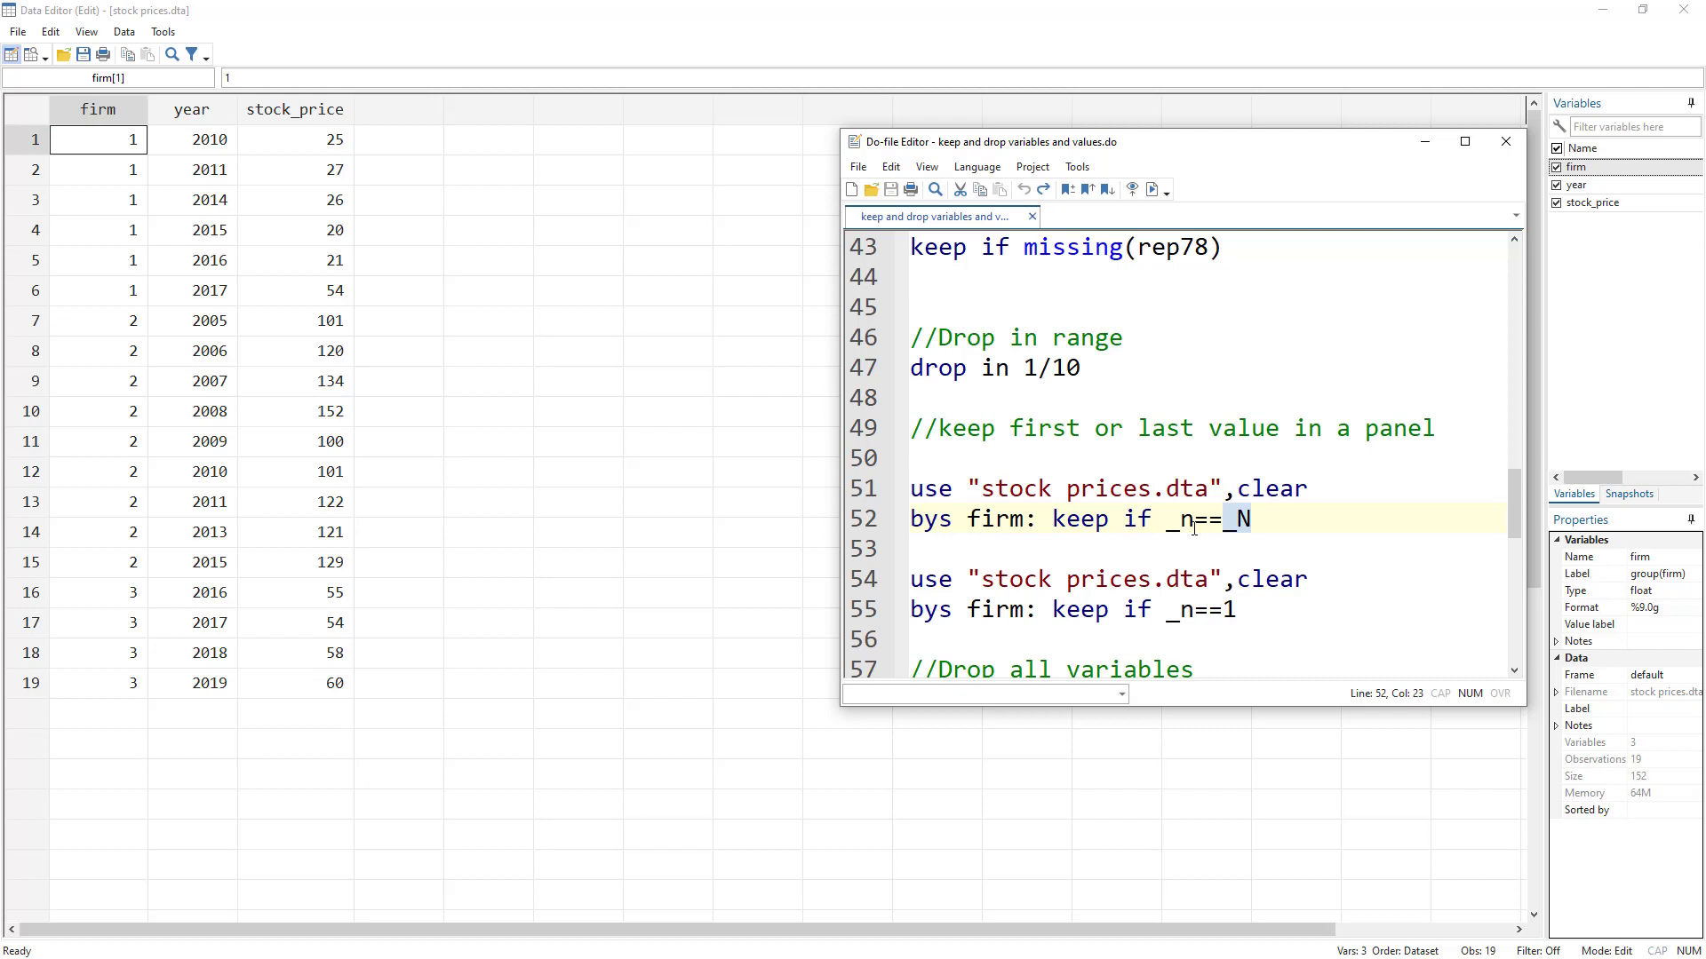
{"action": "left_click_drag", "start_coordinate": [1193, 528], "coordinate": [1230, 527]}
{"action": "left_click", "coordinate": [860, 526]}
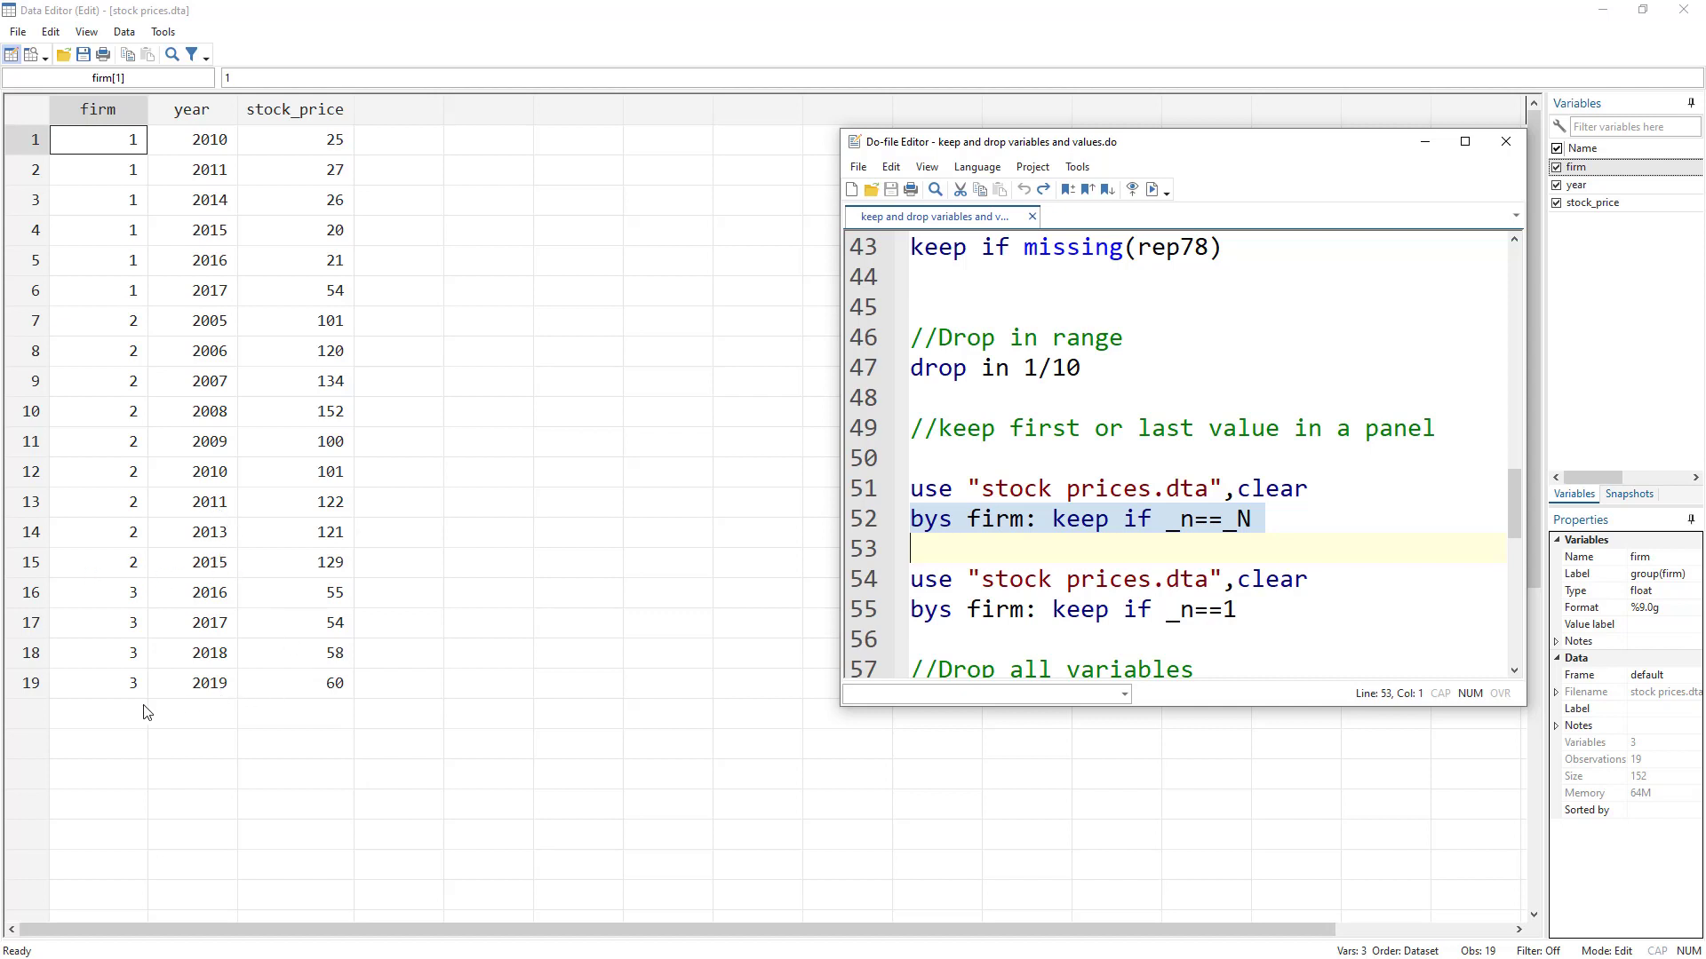
{"action": "left_click", "coordinate": [1152, 189]}
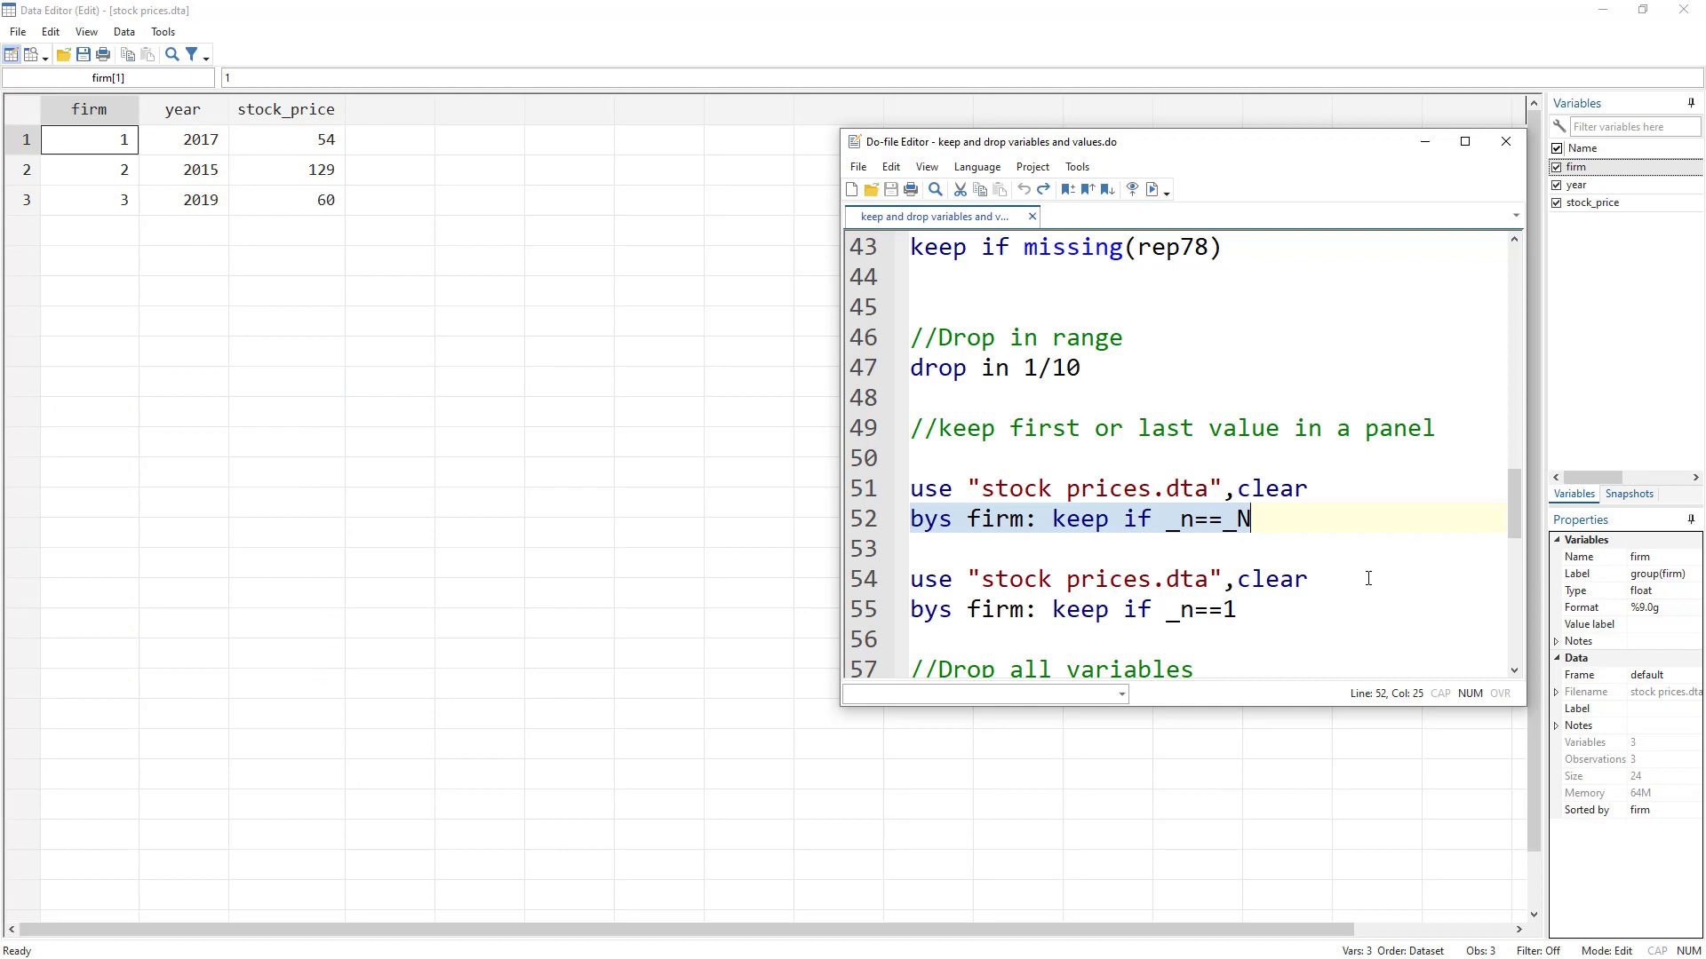
Reload stock prices.dta from the do-file and add (year) after firm in the line bys firm: keep if _n==1
{"action": "left_click", "coordinate": [863, 579]}
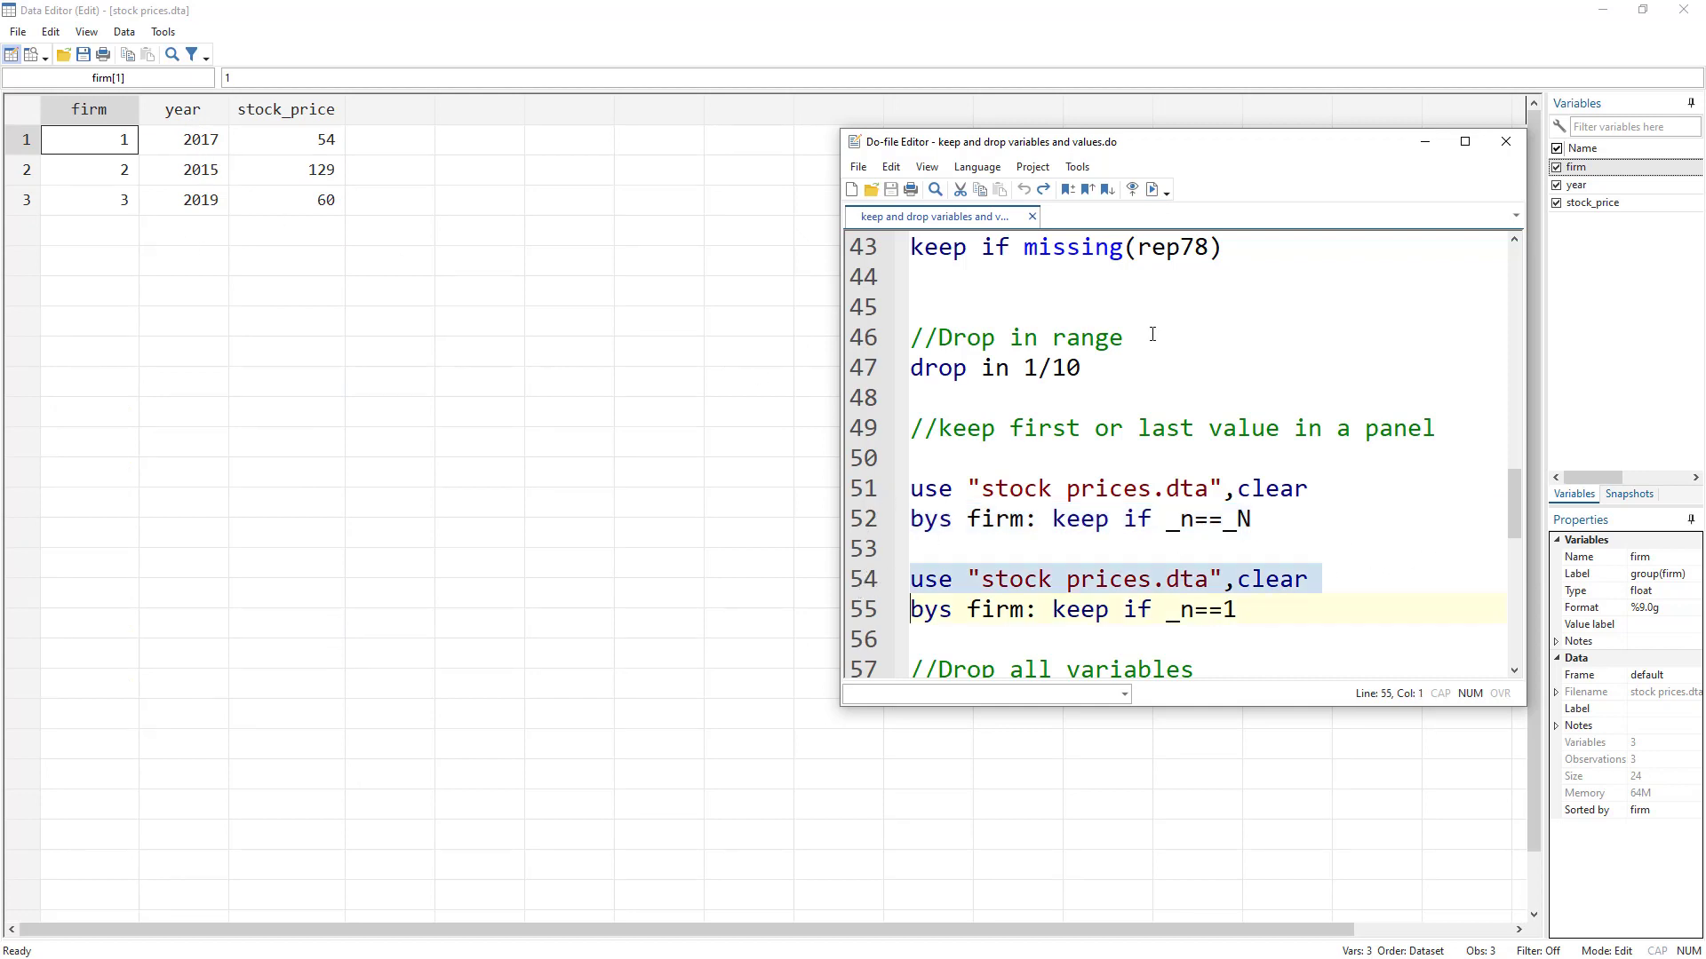
{"action": "left_click", "coordinate": [1152, 189]}
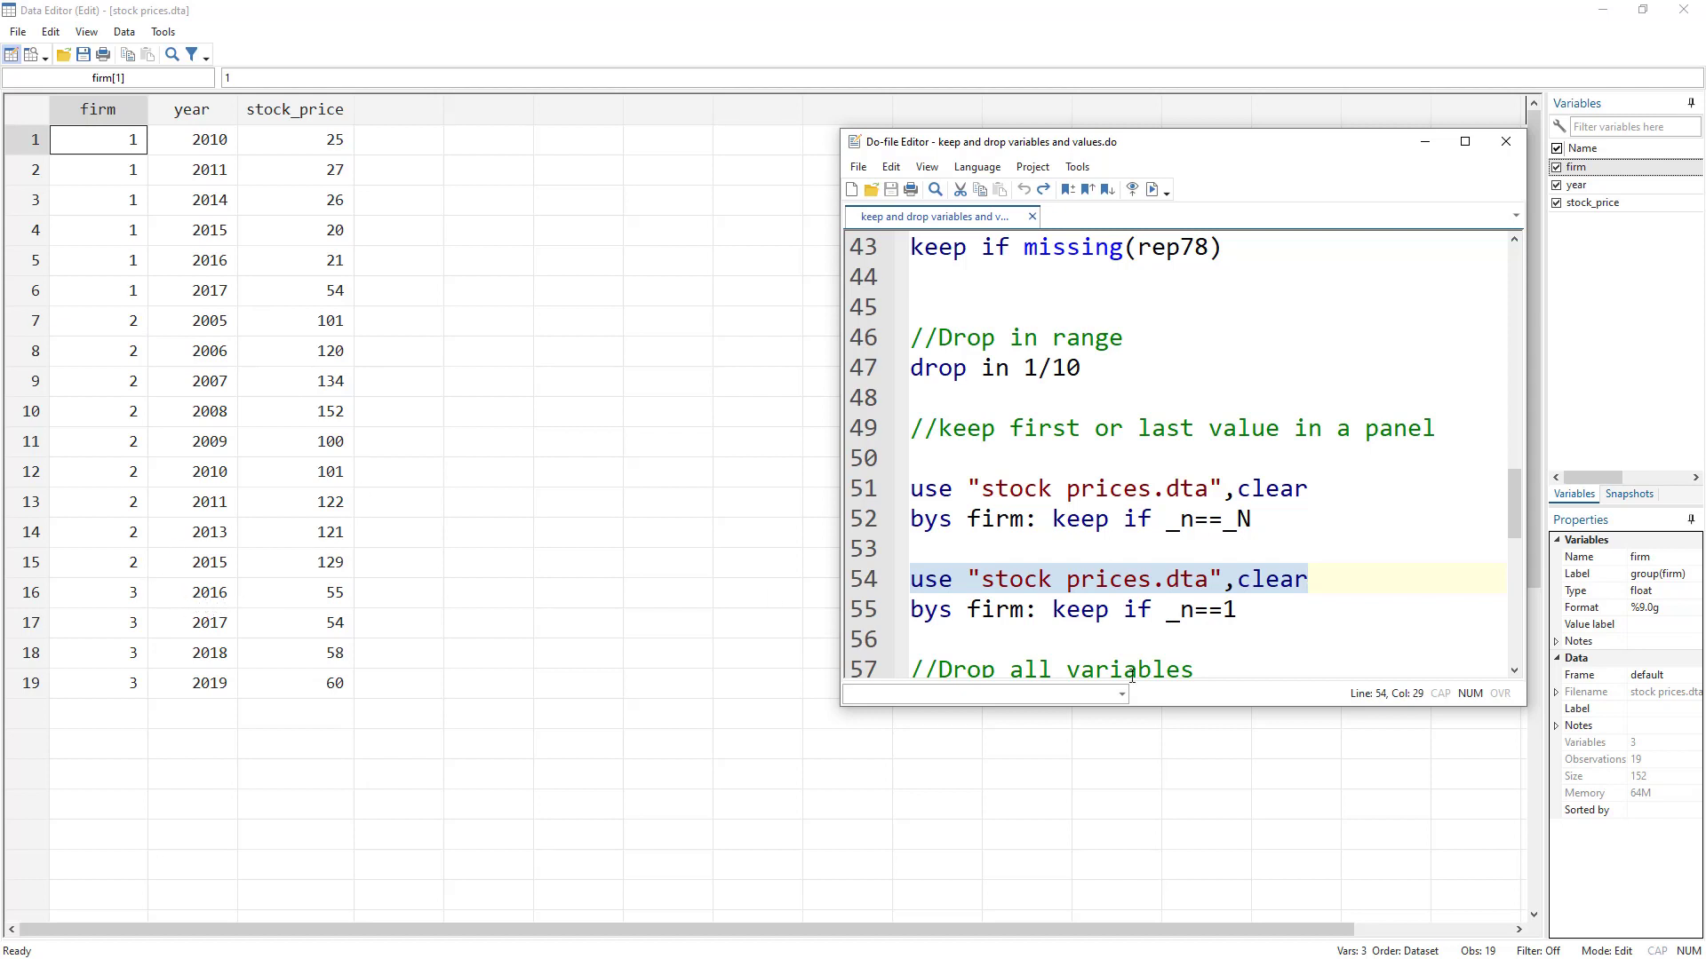
{"action": "left_click", "coordinate": [929, 613]}
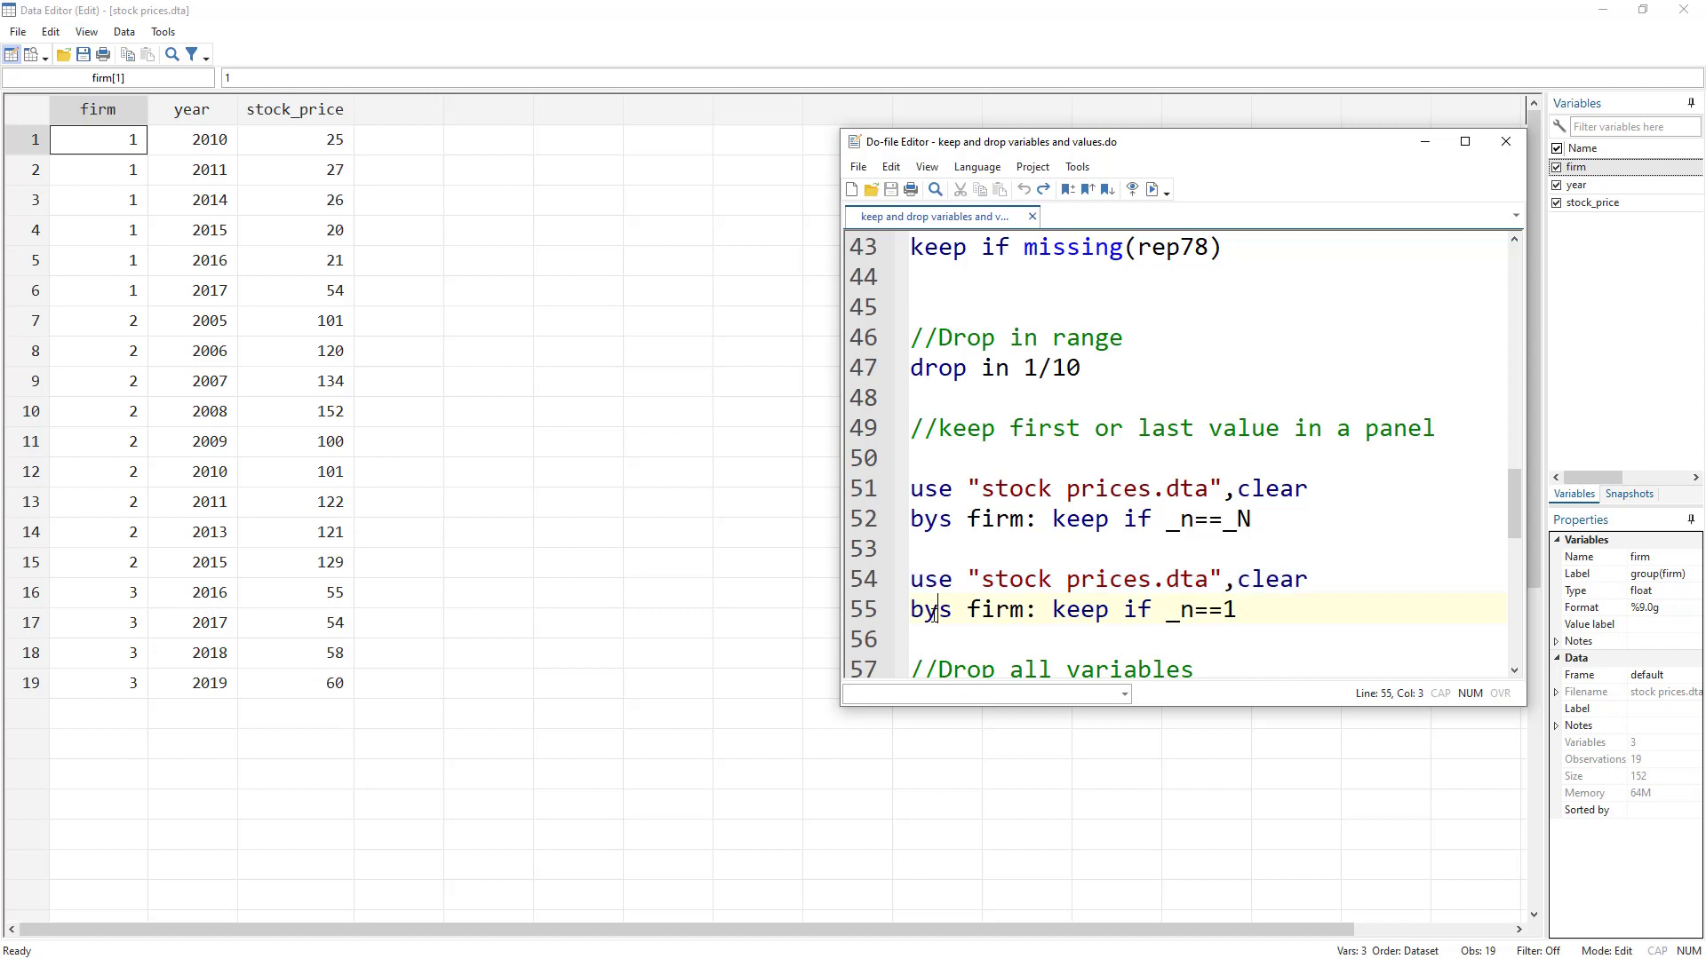
{"action": "double_click", "coordinate": [984, 611]}
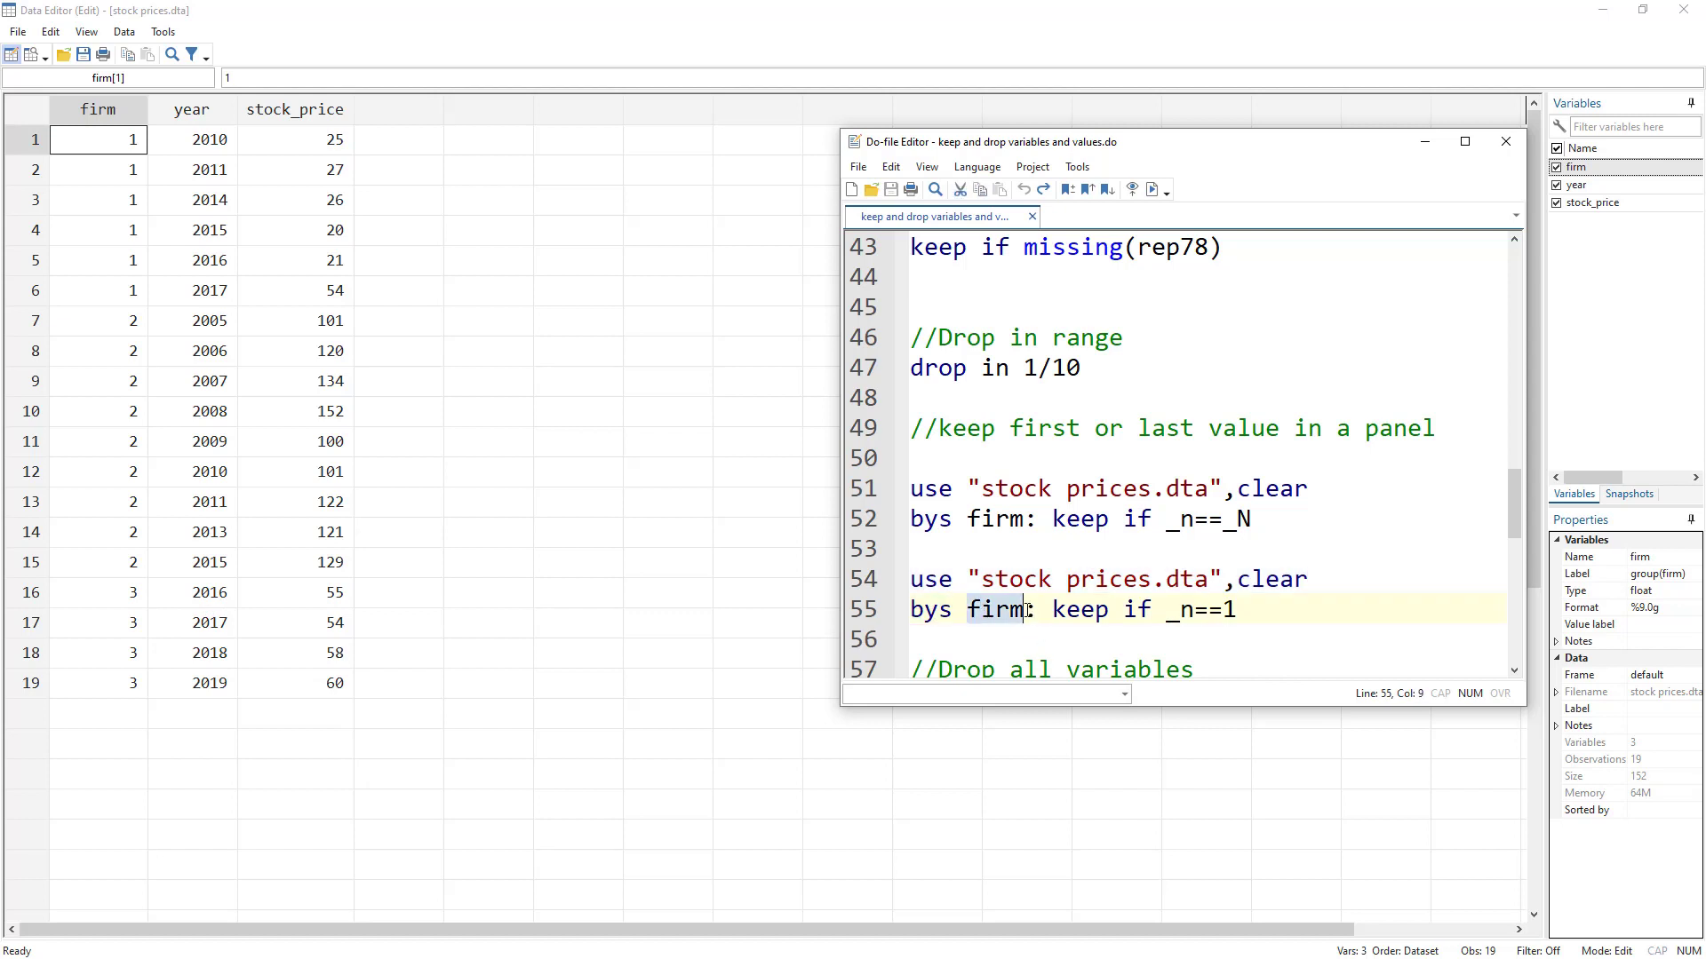
{"action": "left_click", "coordinate": [1031, 611]}
{"action": "type", "text": "("}
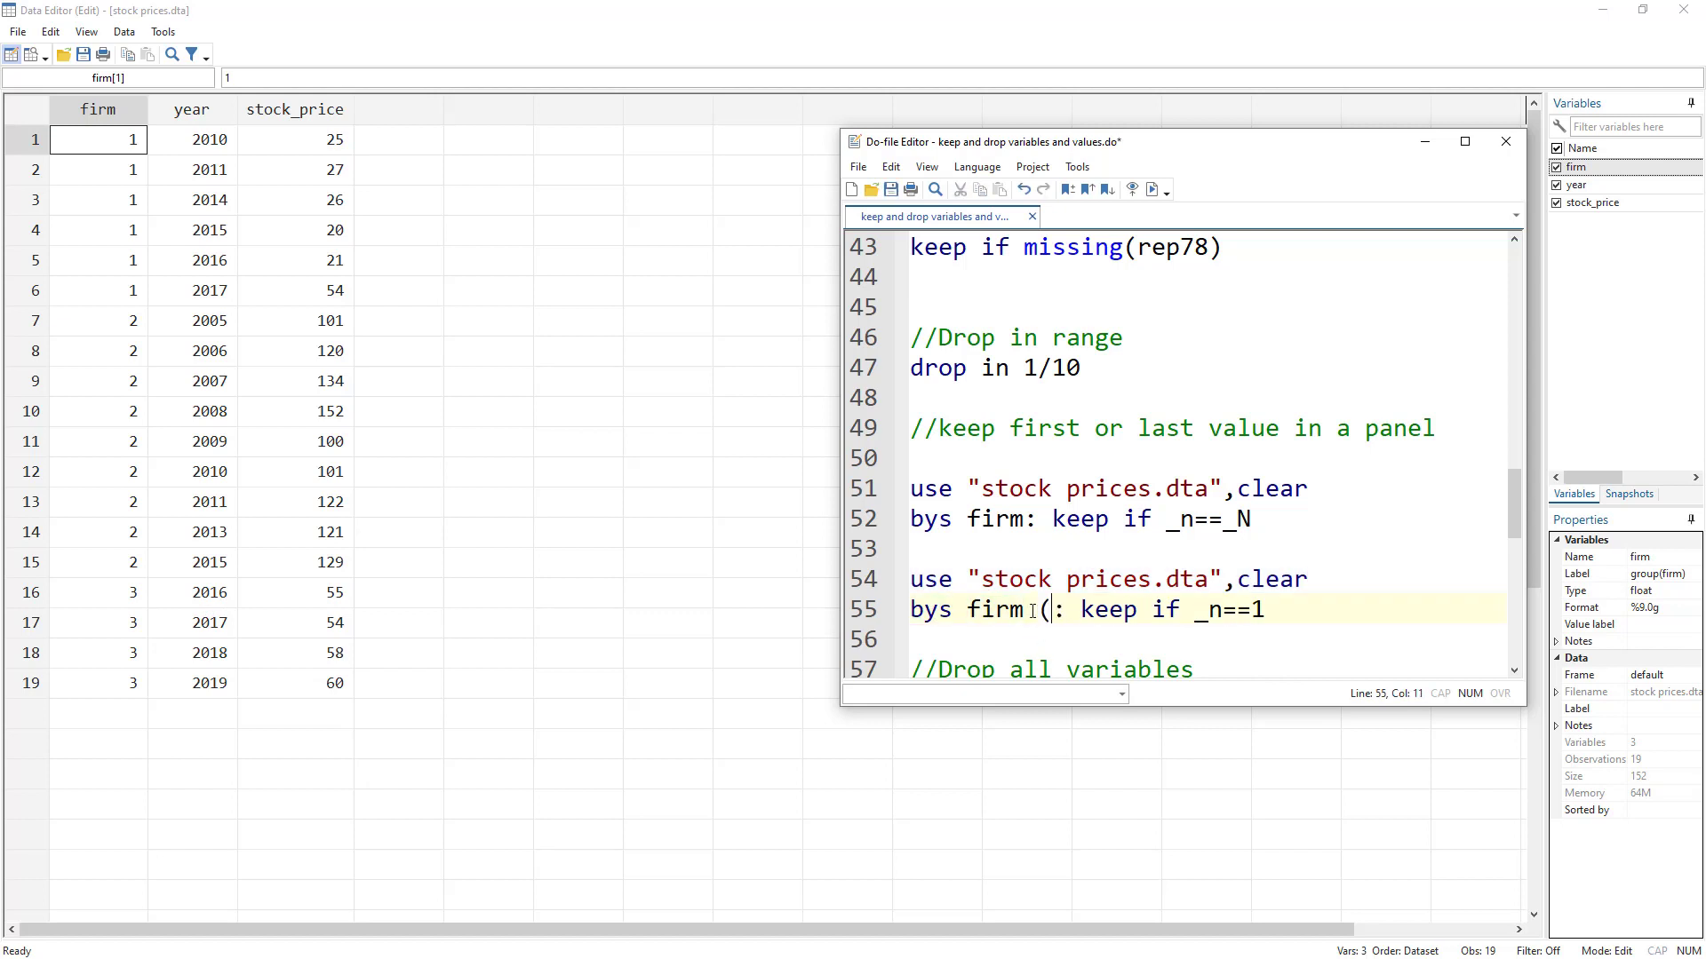
{"action": "type", "text": "year)"}
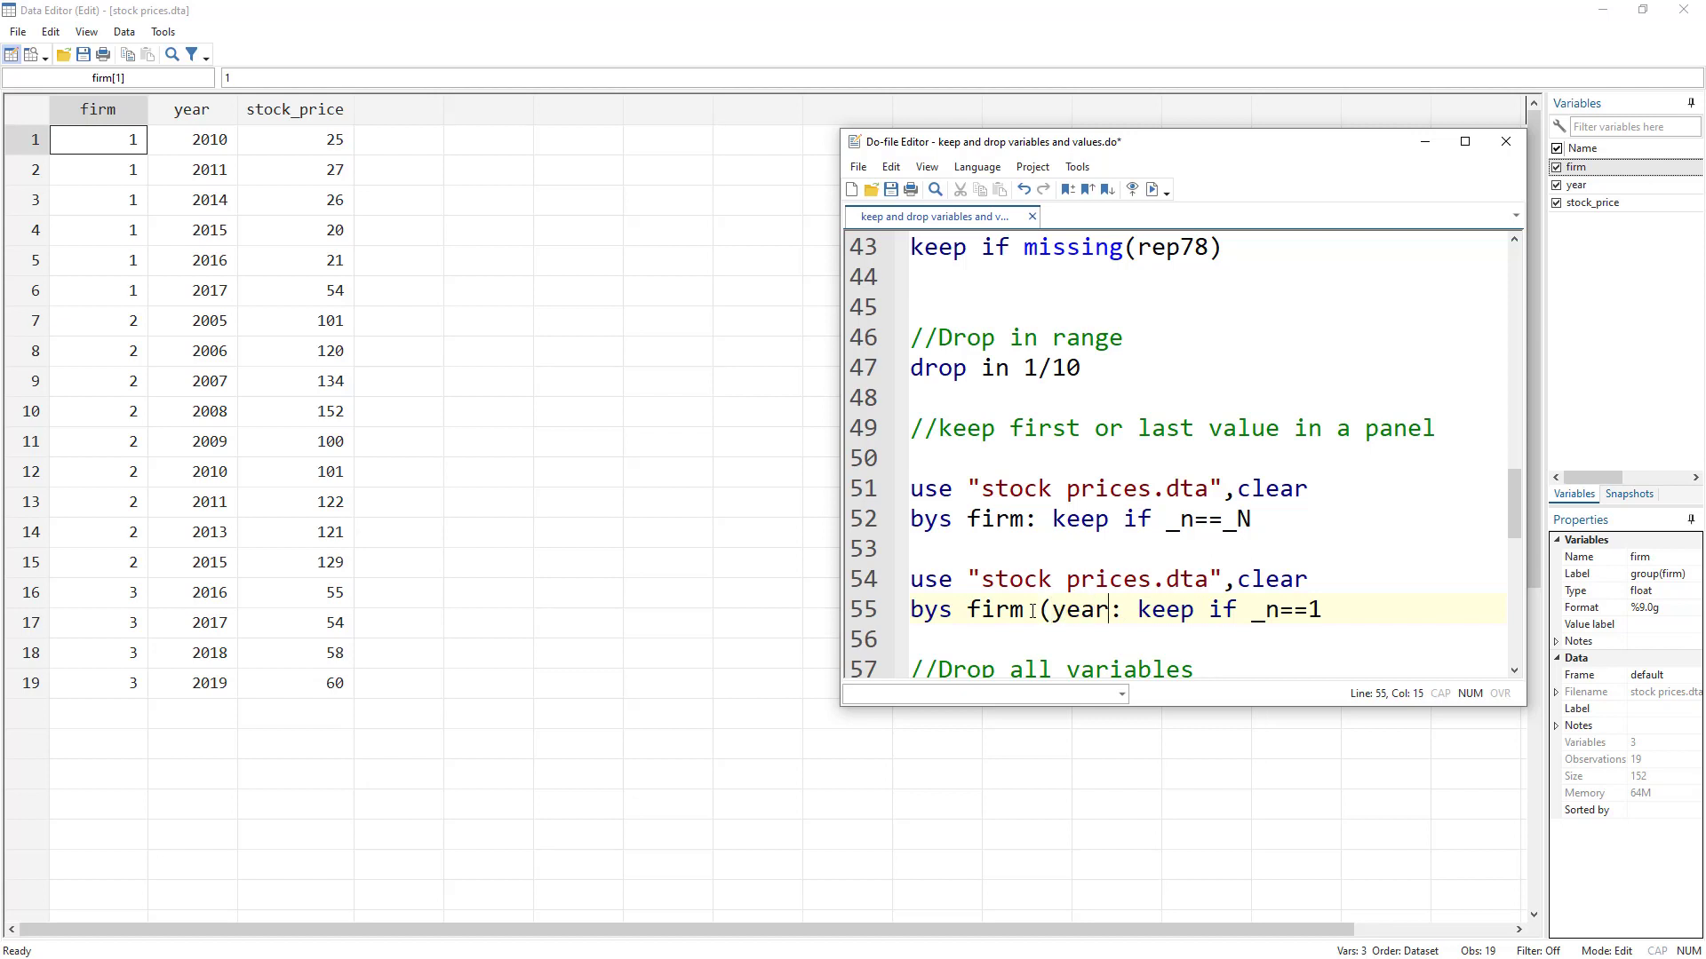
Go over each part of bys firm (year): keep if _n==1 and add (year) after firm in the keep if _n==_N line
{"action": "double_click", "coordinate": [932, 609]}
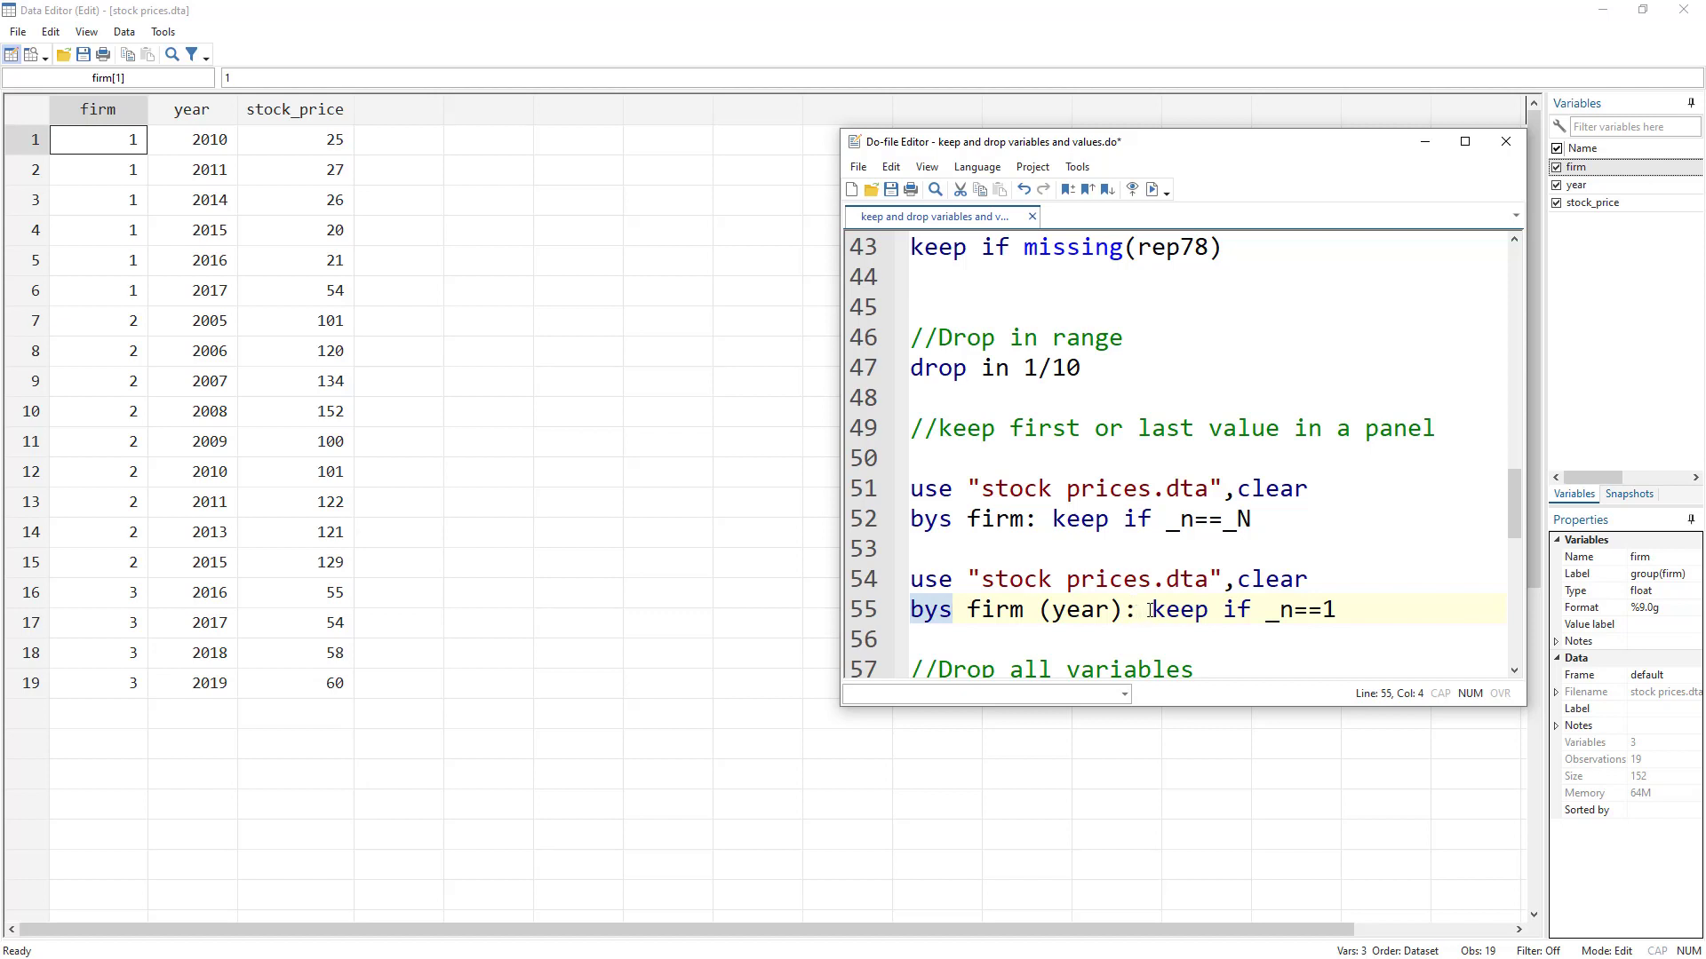
{"action": "left_click_drag", "start_coordinate": [1151, 609], "coordinate": [1337, 610]}
{"action": "left_click", "coordinate": [984, 609]}
{"action": "double_click", "coordinate": [987, 610]}
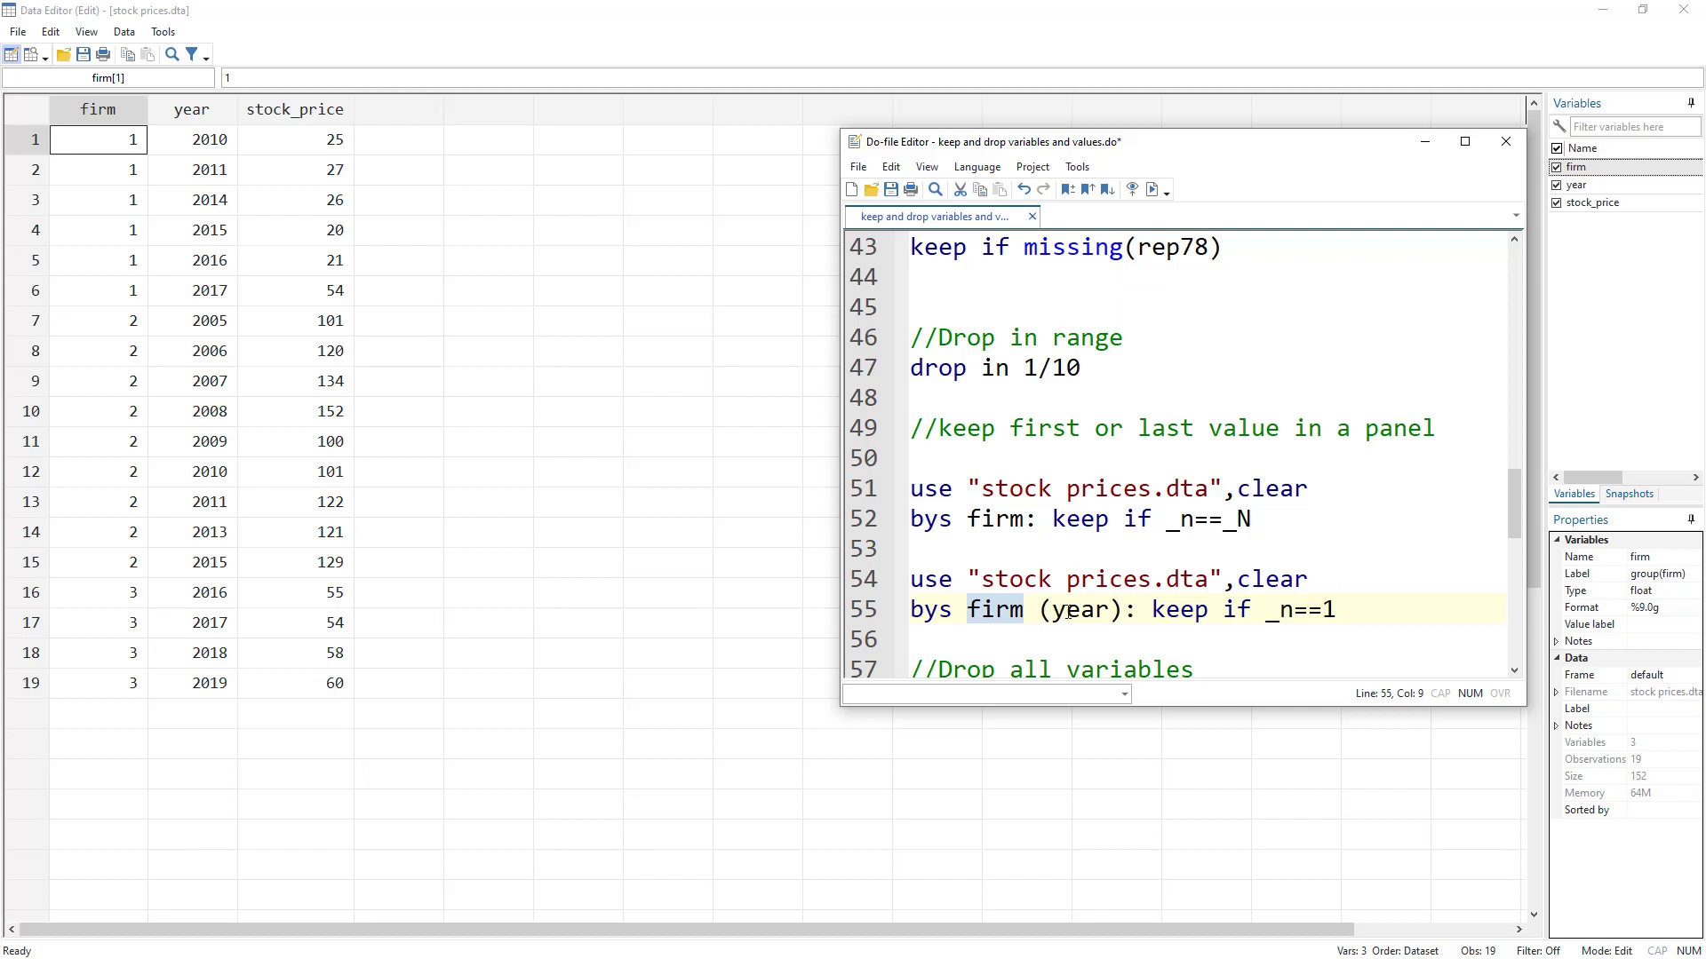
{"action": "double_click", "coordinate": [1069, 612]}
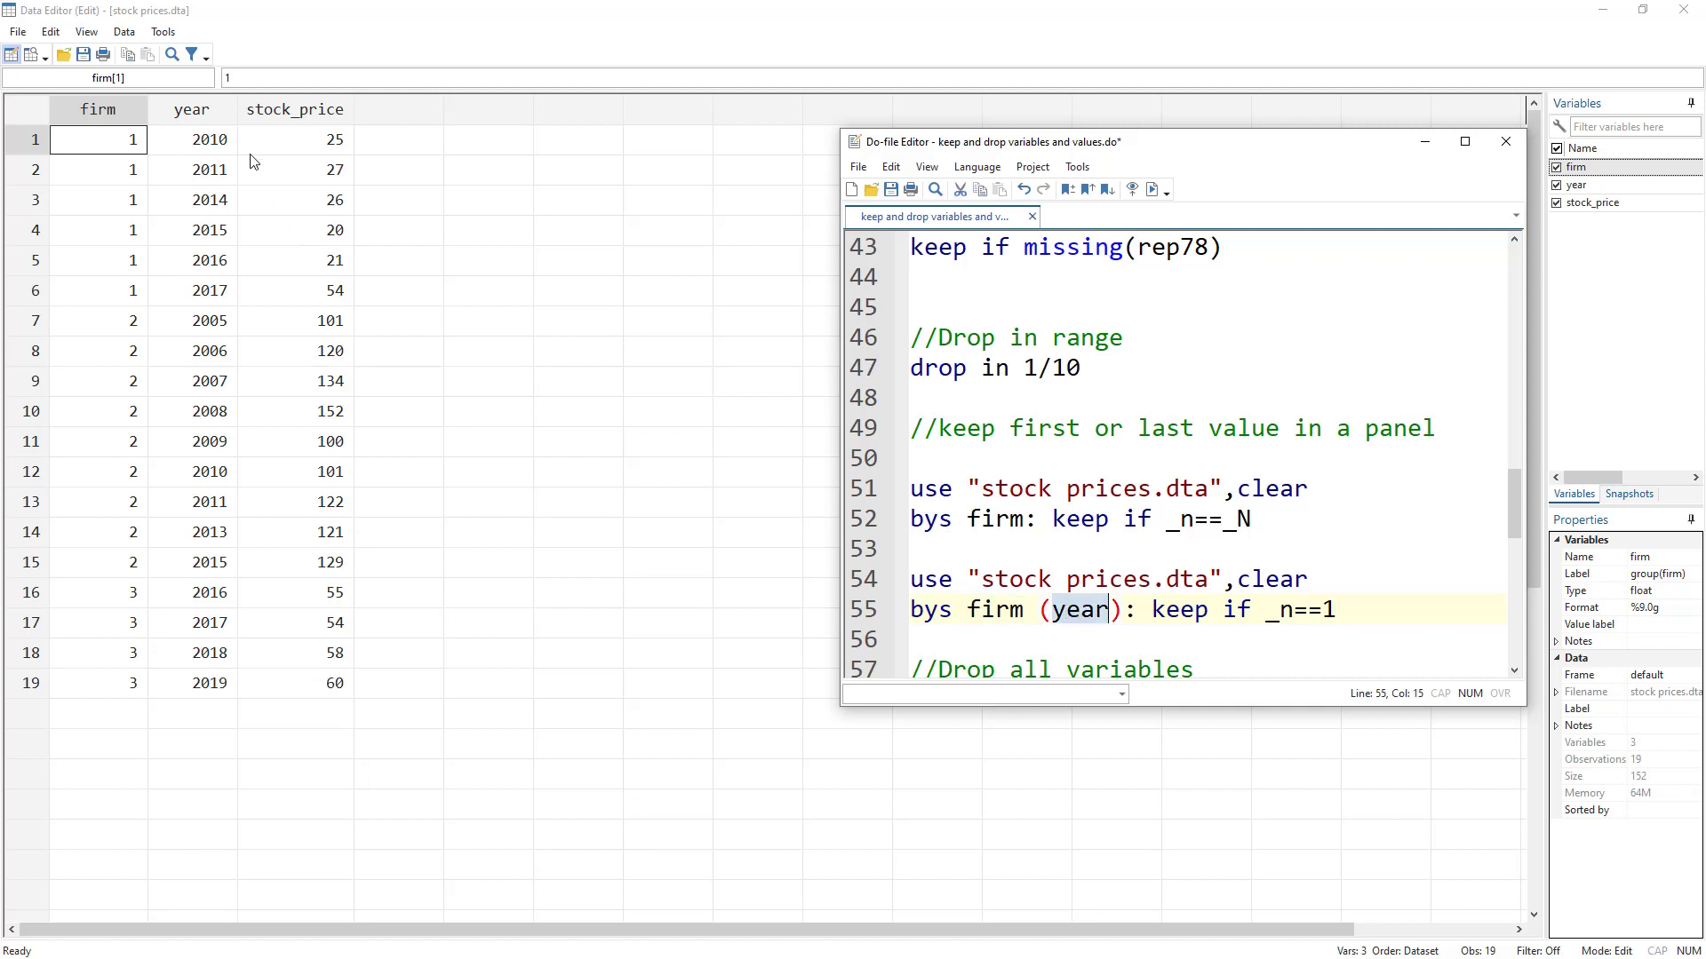
{"action": "left_click", "coordinate": [1026, 519]}
{"action": "type", "text": "(year)"}
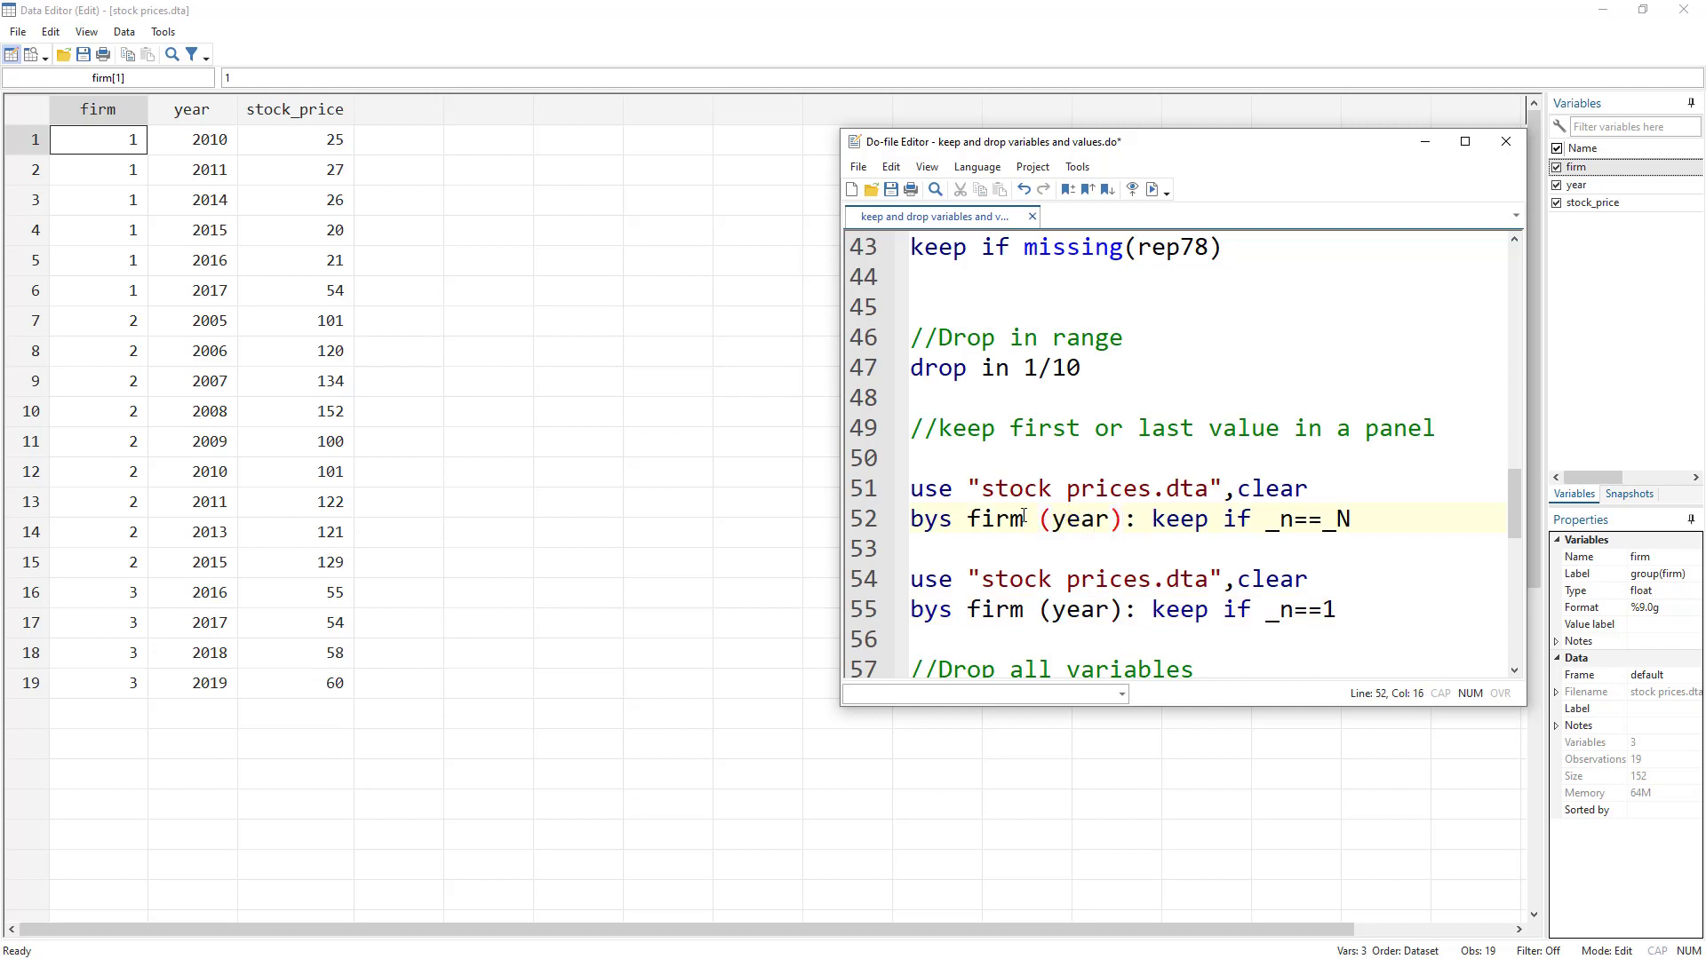
Insert a blank line and the command sort firm year above the bys firm (year): keep if _n==_N line
{"action": "left_click", "coordinate": [1341, 490]}
{"action": "key", "text": "Return"}
{"action": "key", "text": "Return"}
{"action": "type", "text": "sory"}
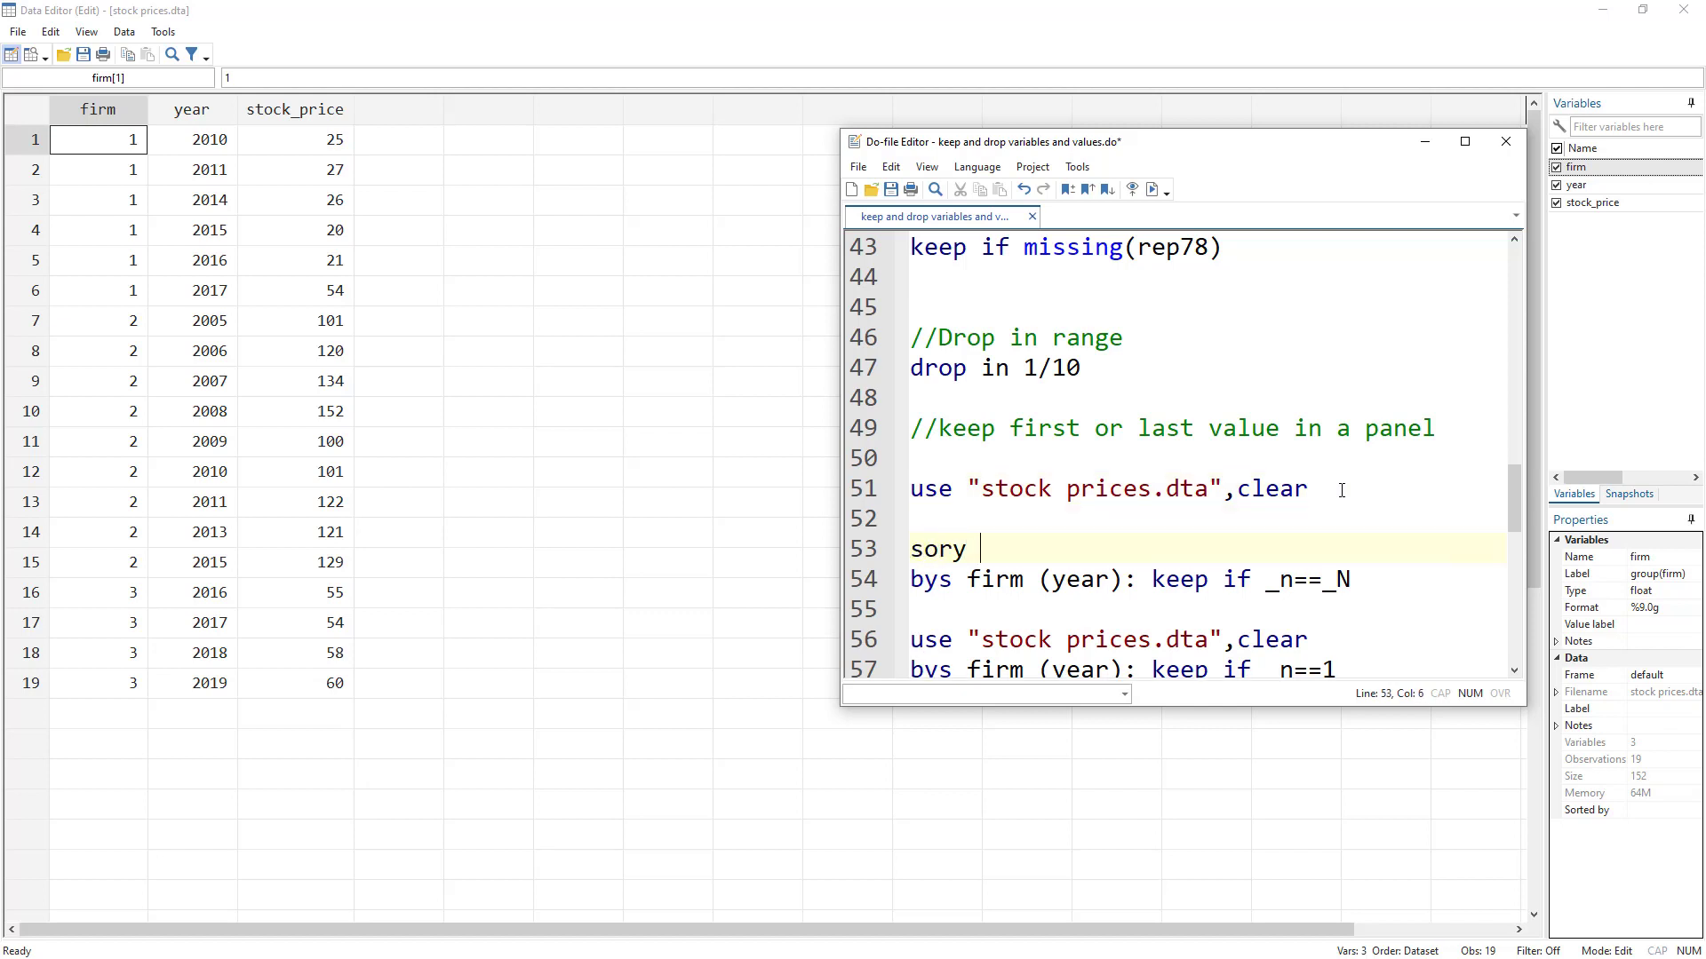
{"action": "key", "text": "BackSpace"}
{"action": "type", "text": "t firm year"}
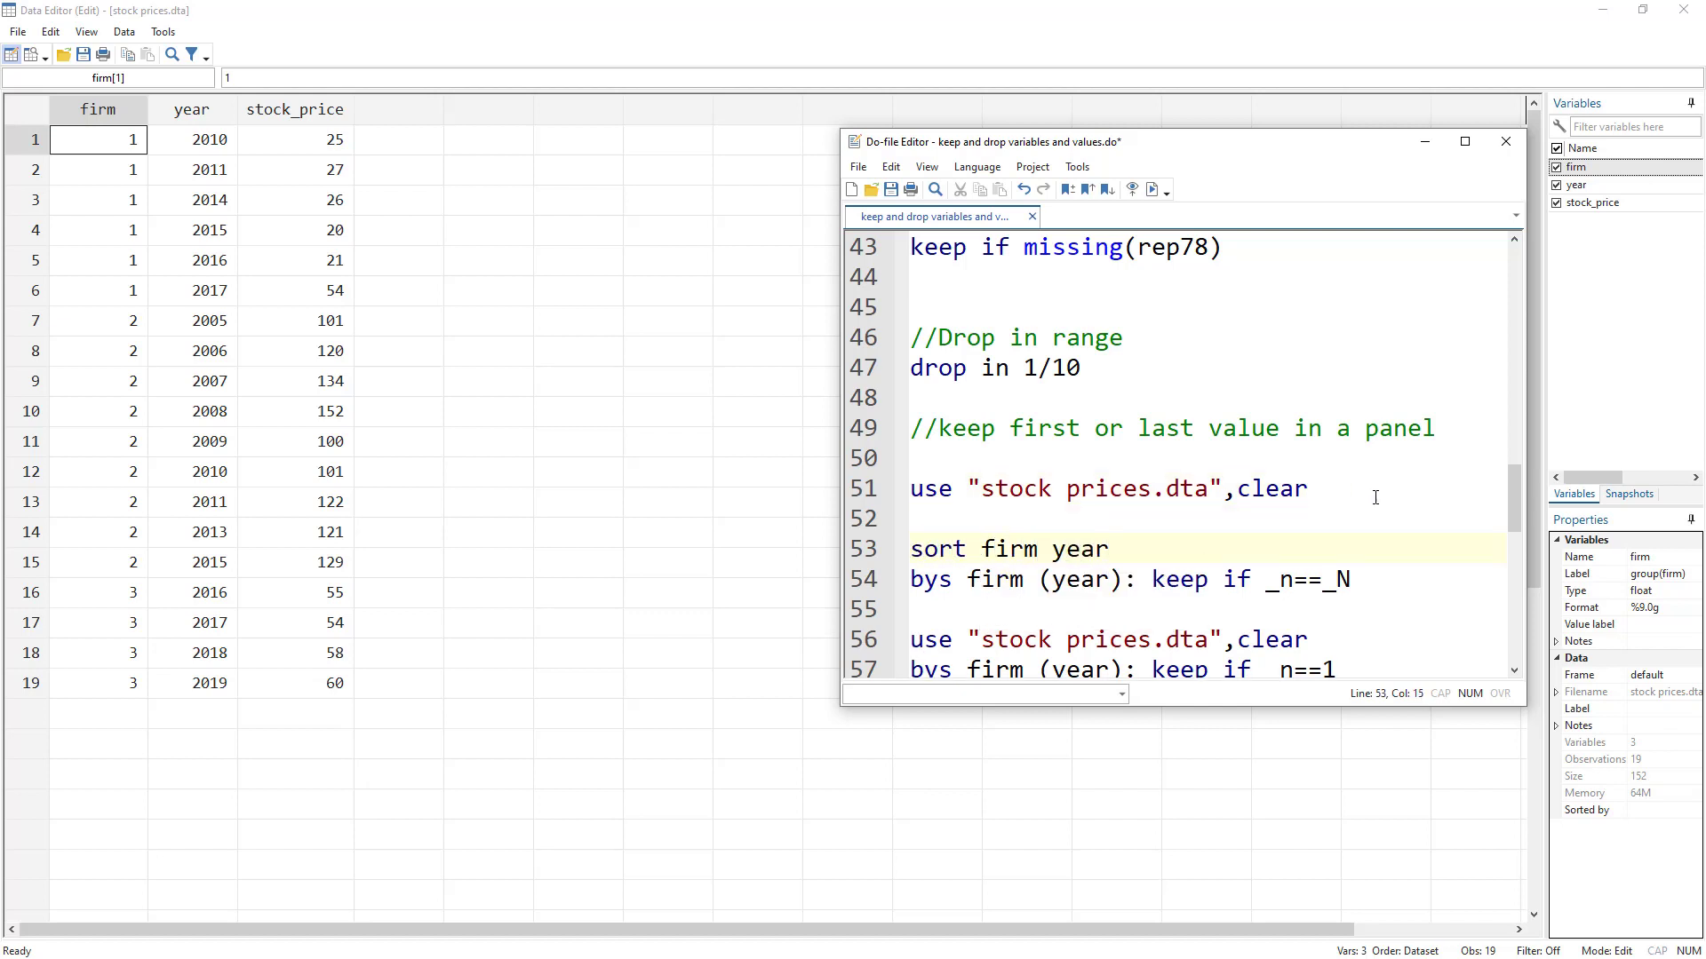
Go over each part of bys firm (year): keep if _n==1 and run only that line on the stock price data
{"action": "scroll", "coordinate": [1375, 498], "scroll_direction": "down", "scroll_amount": 3}
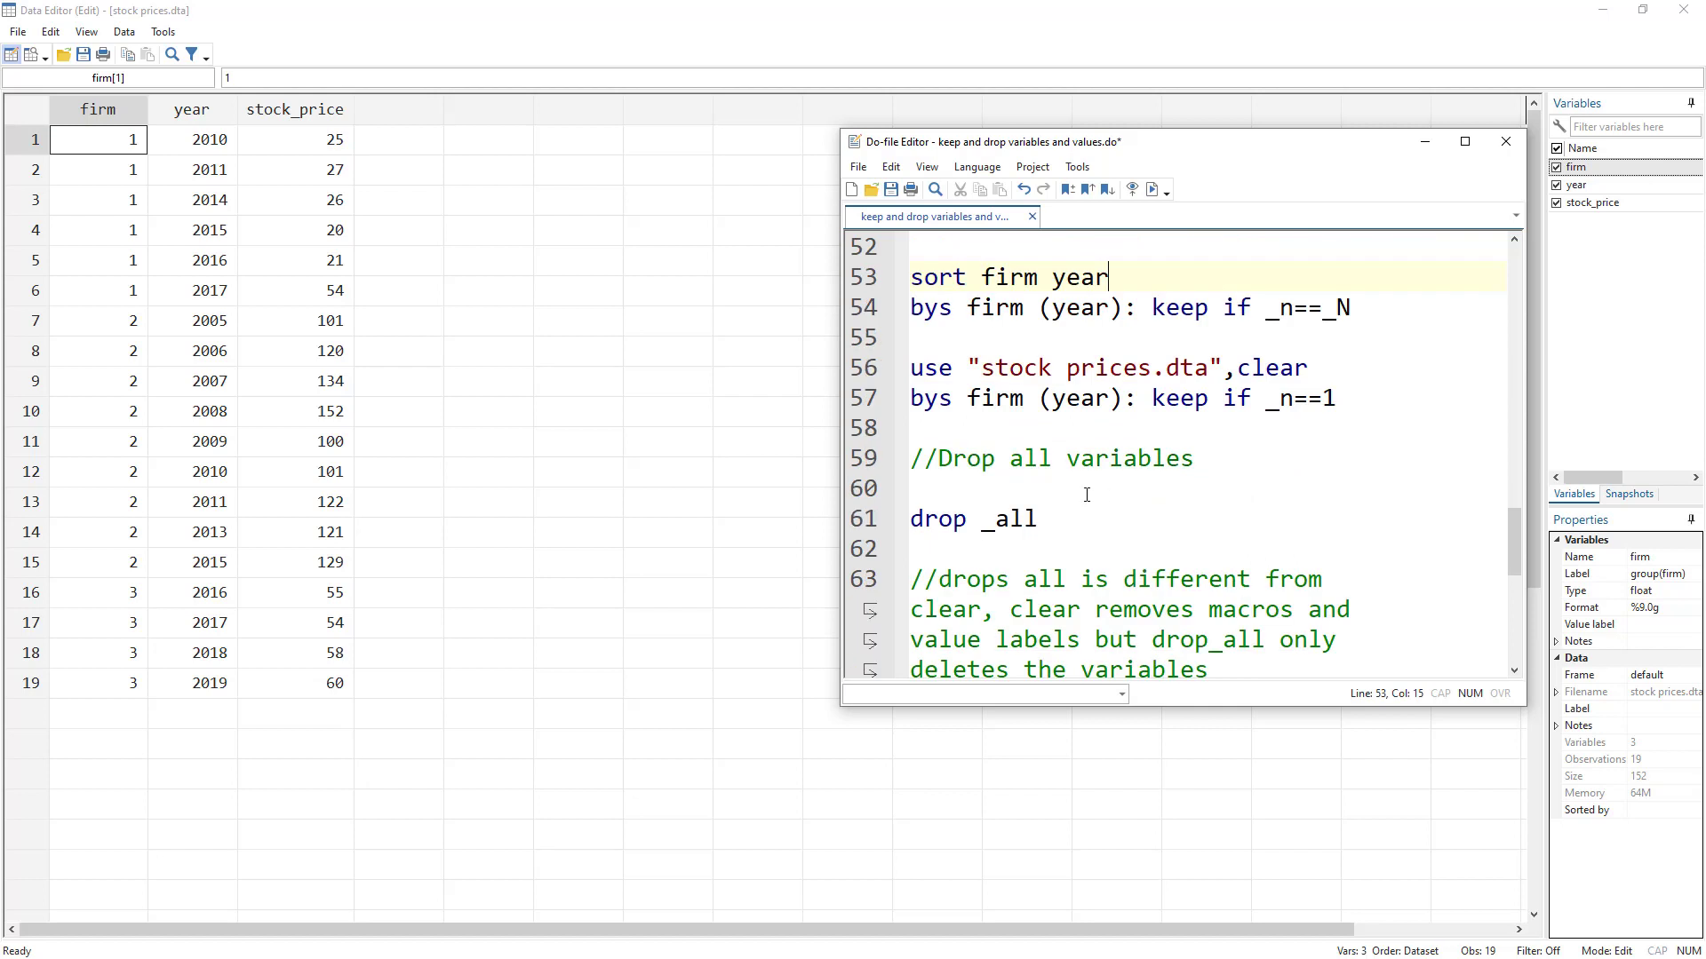
{"action": "left_click_drag", "start_coordinate": [1152, 398], "coordinate": [1388, 399]}
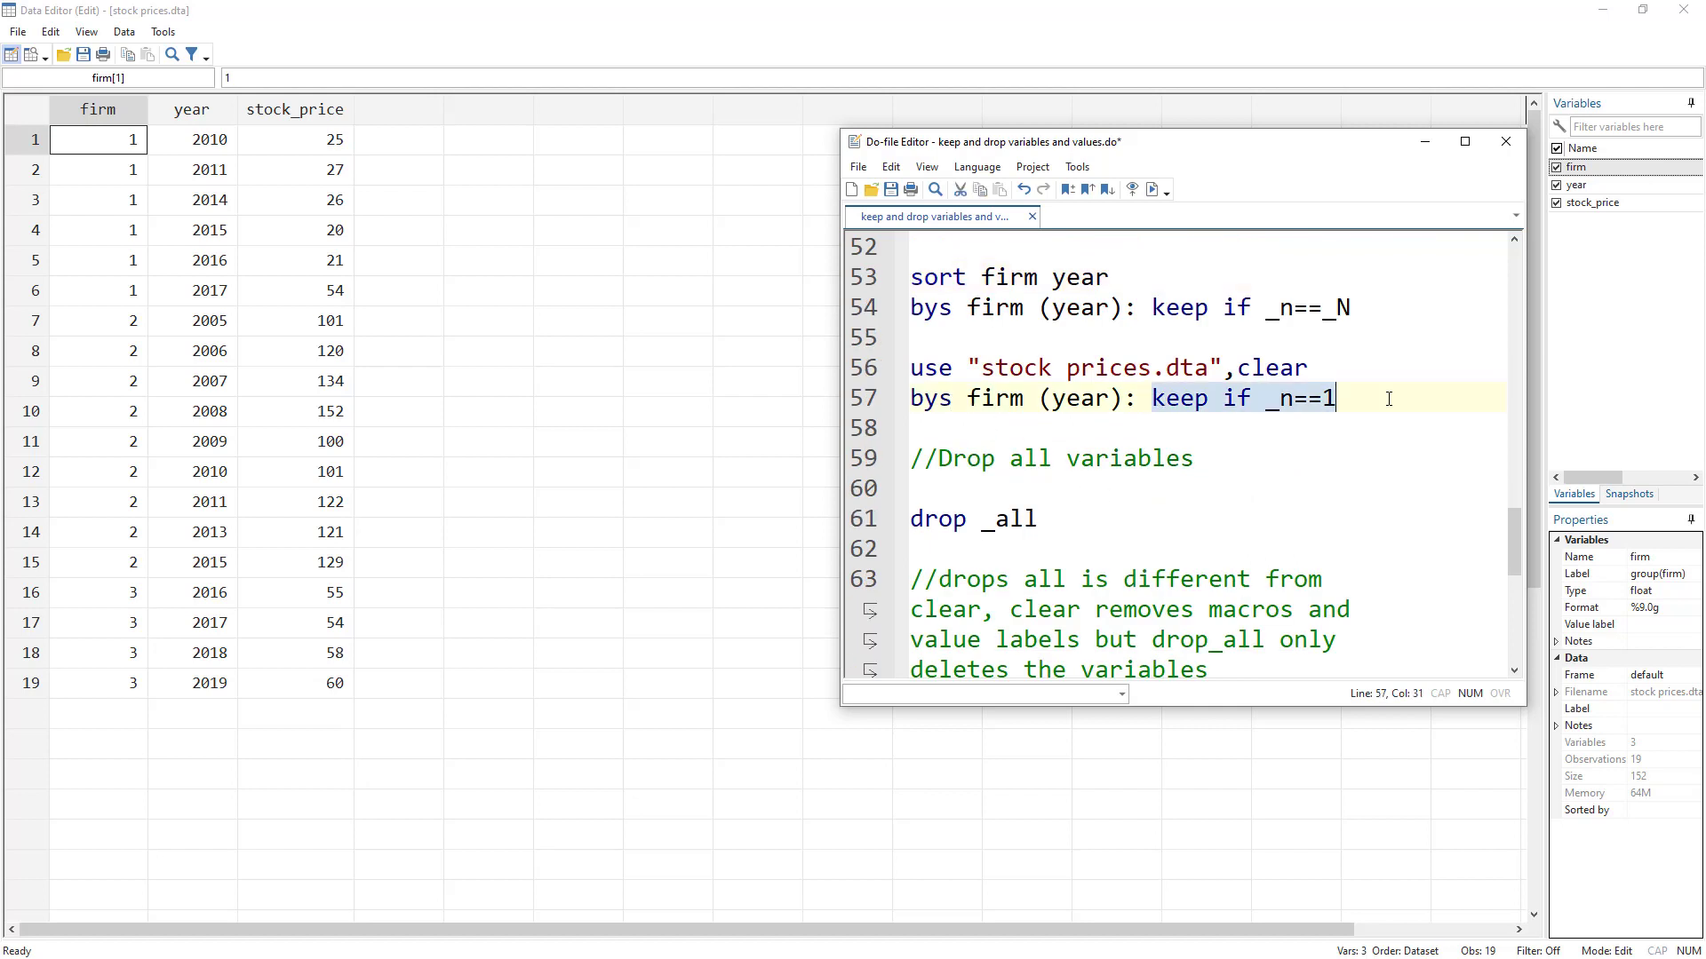
{"action": "double_click", "coordinate": [995, 402]}
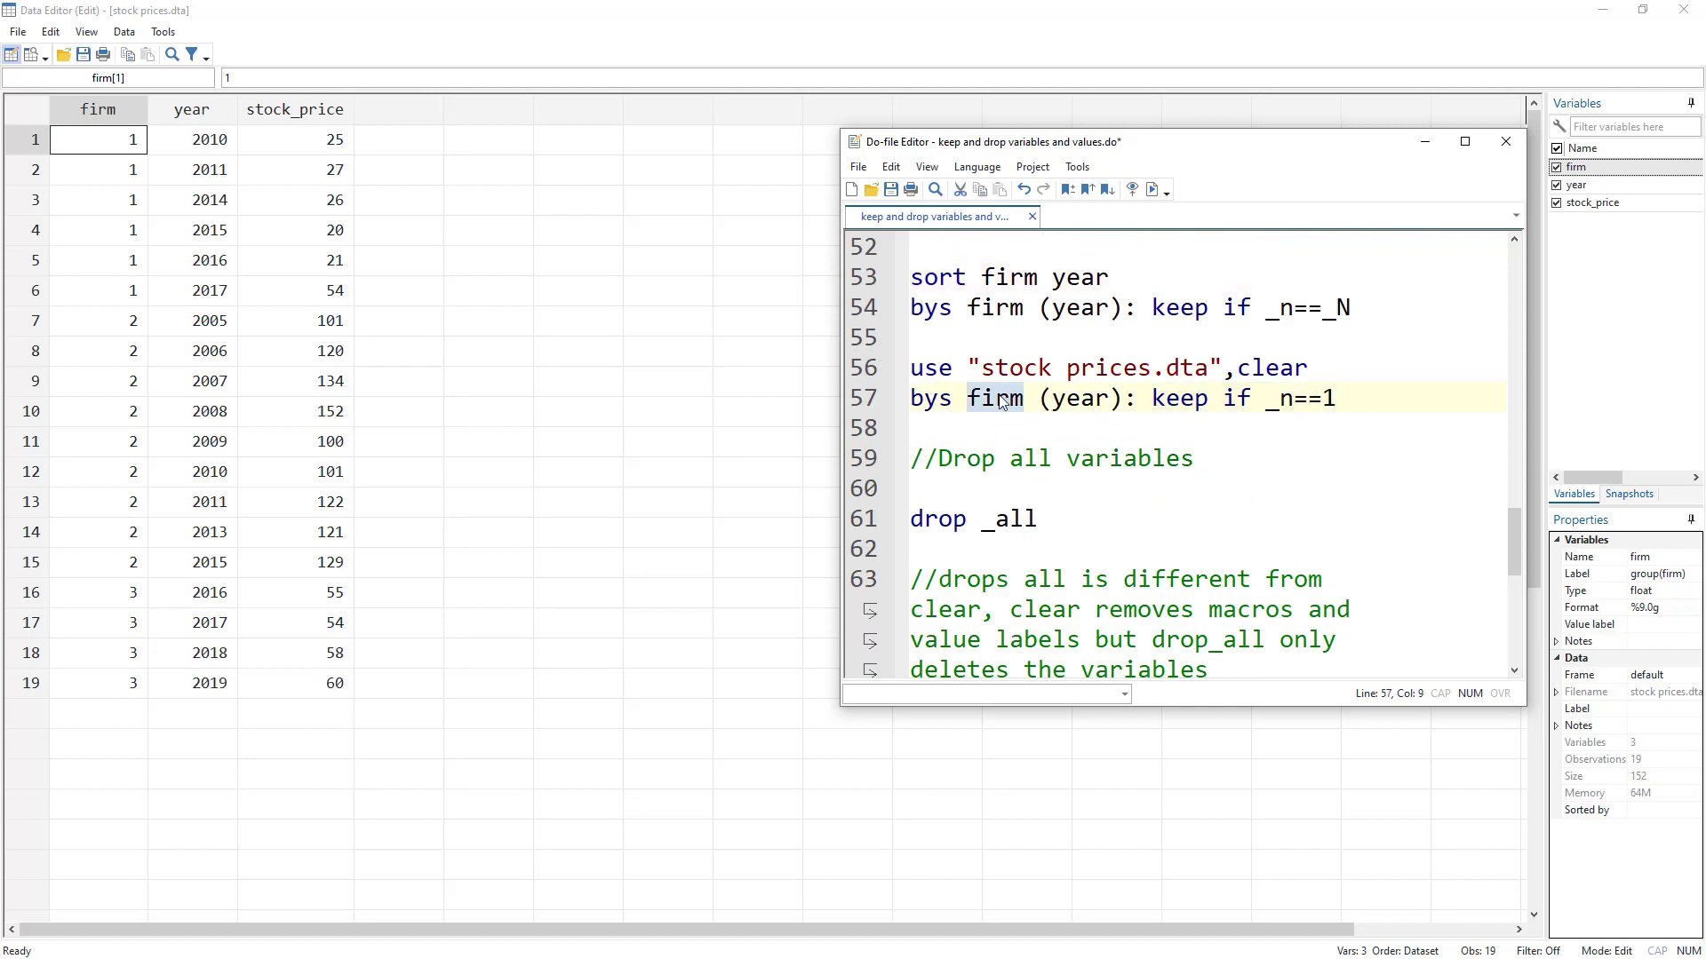
{"action": "left_click_drag", "start_coordinate": [1153, 399], "coordinate": [1358, 399]}
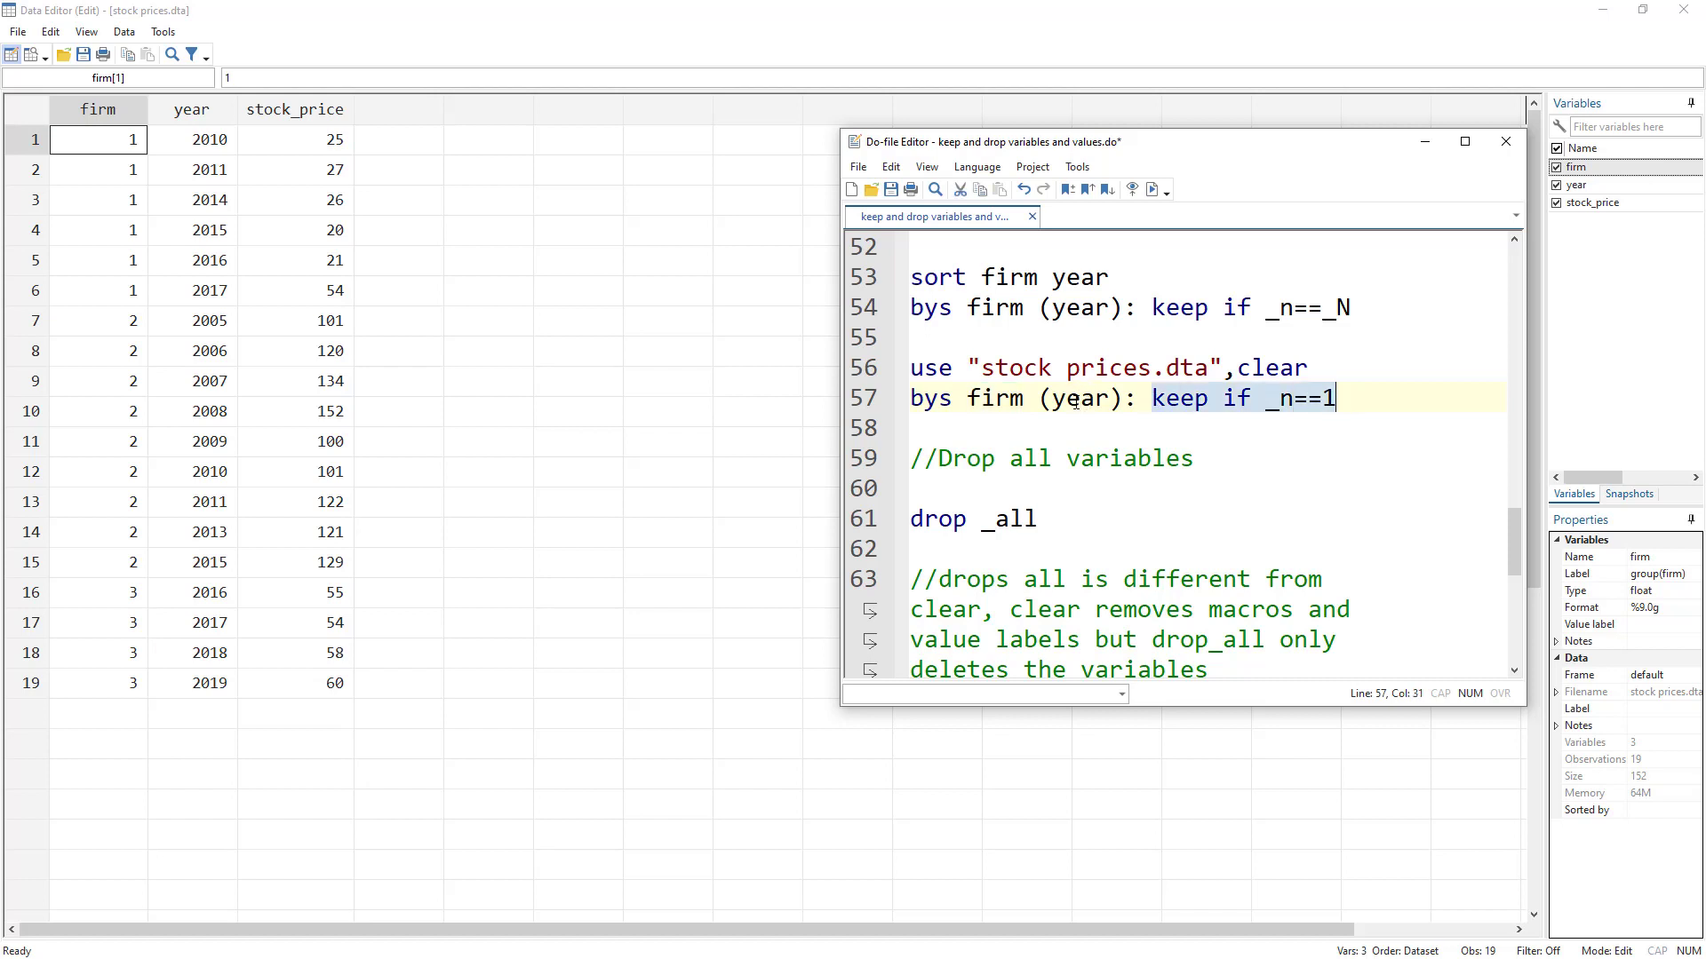
{"action": "left_click", "coordinate": [989, 398]}
{"action": "left_click", "coordinate": [1080, 398]}
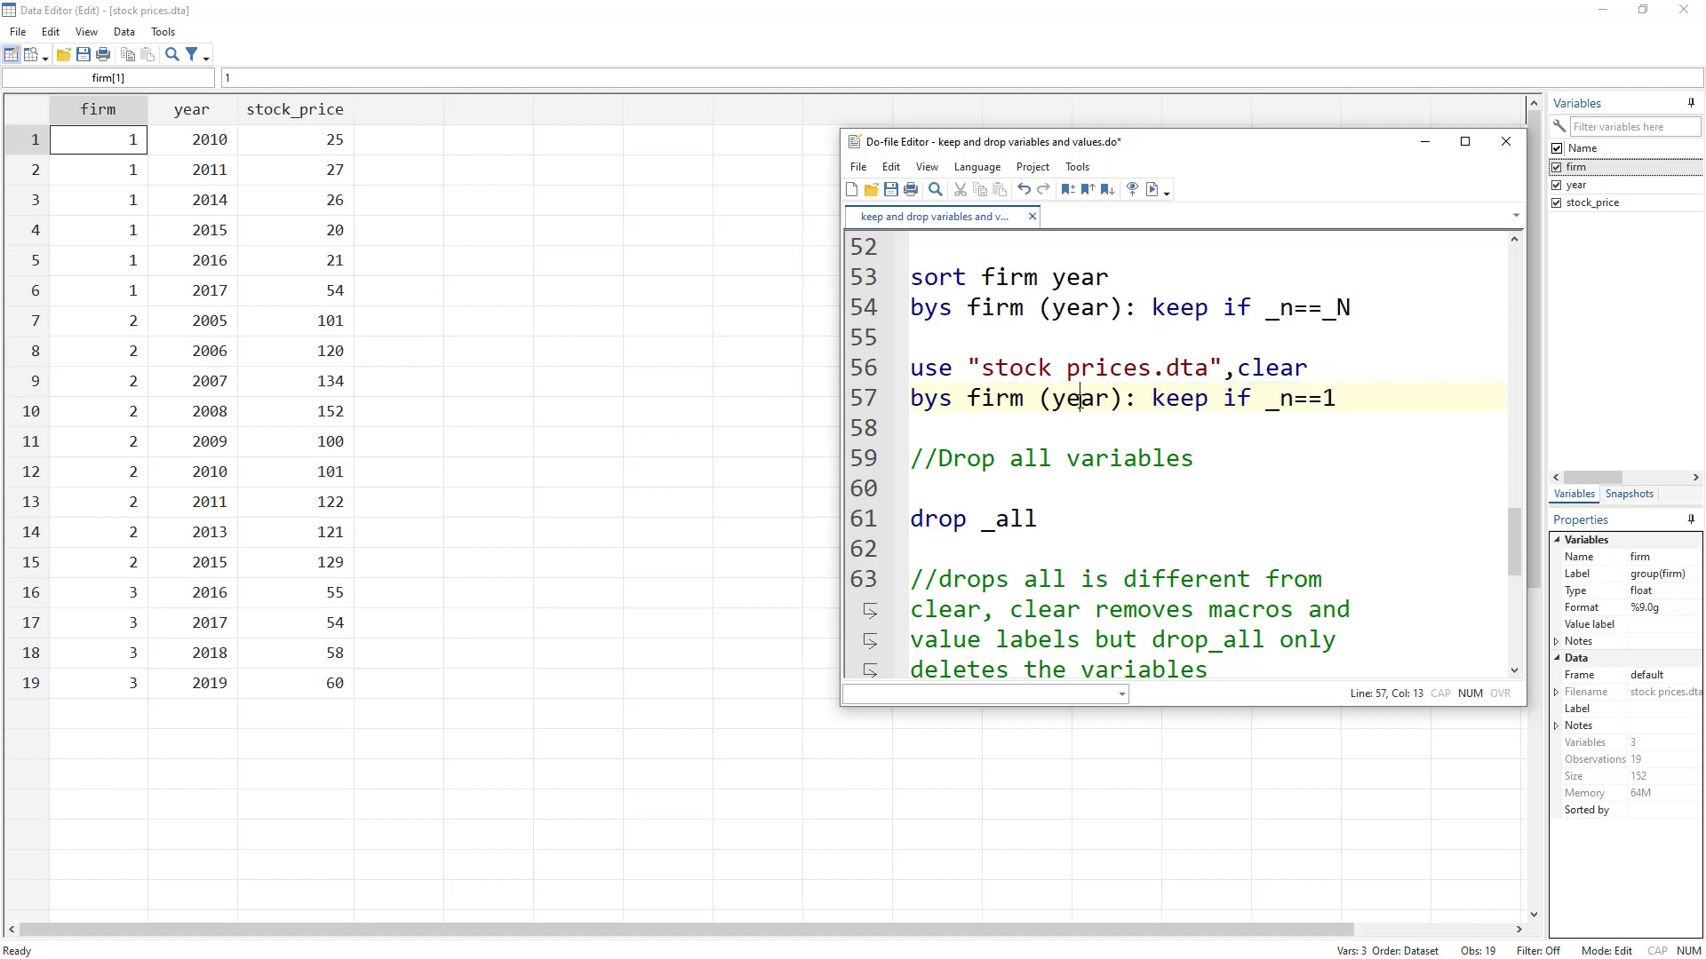
{"action": "left_click", "coordinate": [866, 400]}
{"action": "left_click", "coordinate": [1152, 189]}
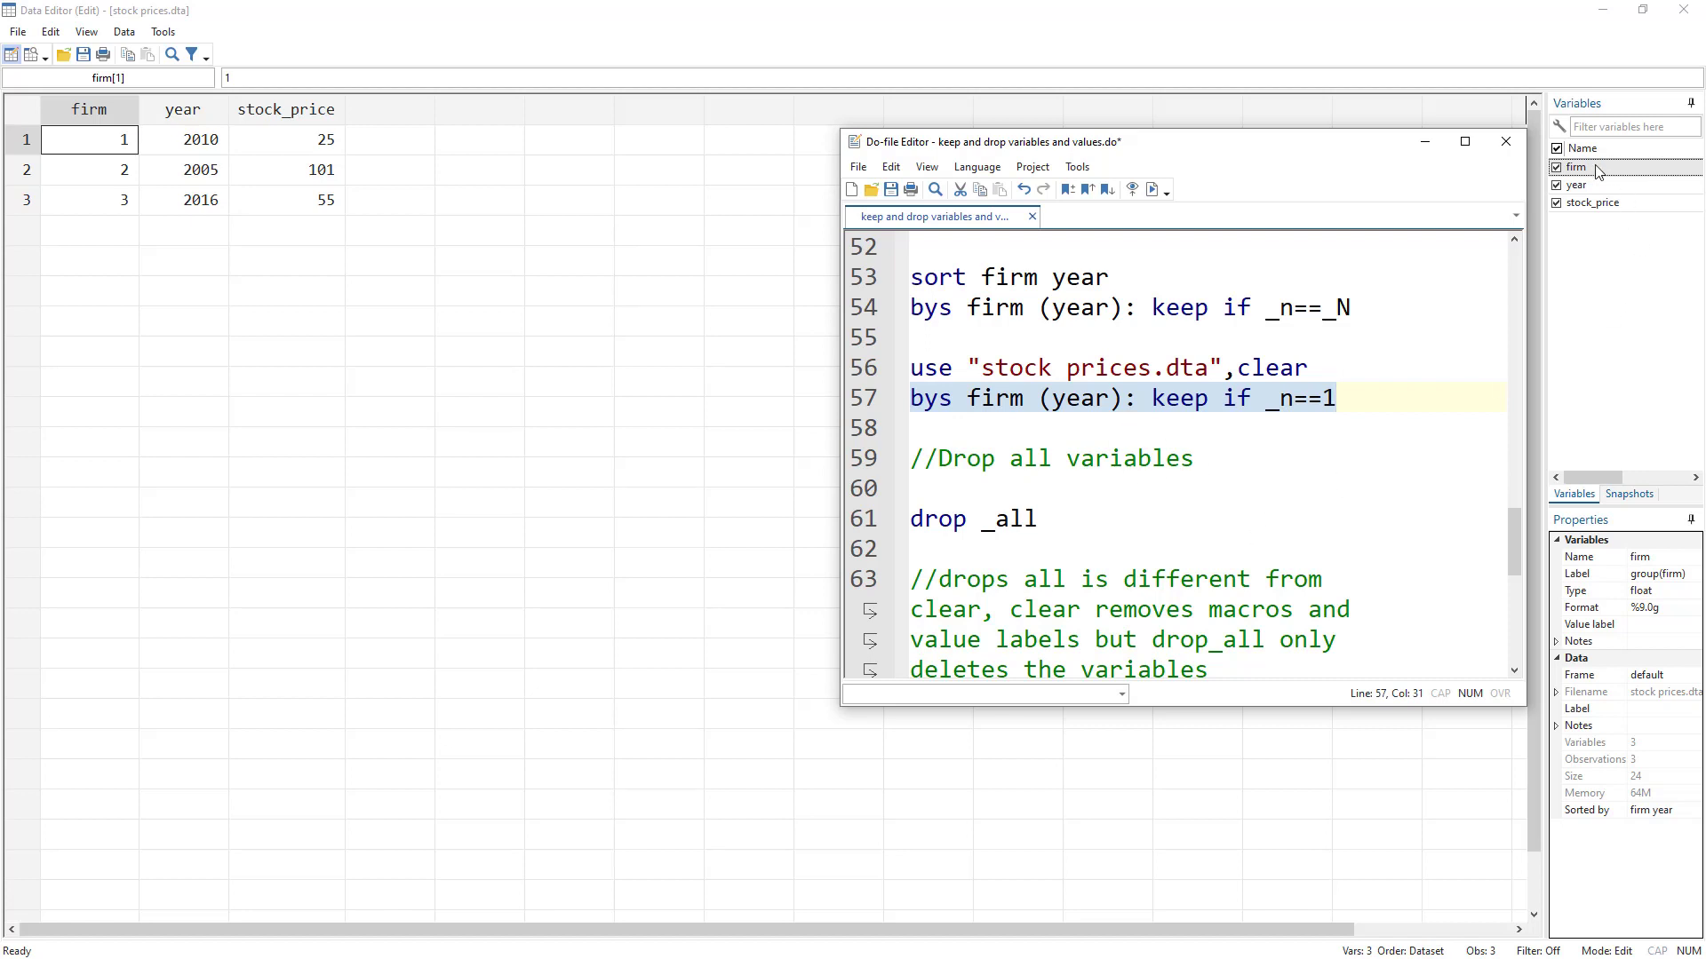
Reload the example car data by running only the line sysuse auto.dta,clear at the start of the do-file
{"action": "scroll", "coordinate": [999, 381], "scroll_direction": "up", "scroll_amount": 15}
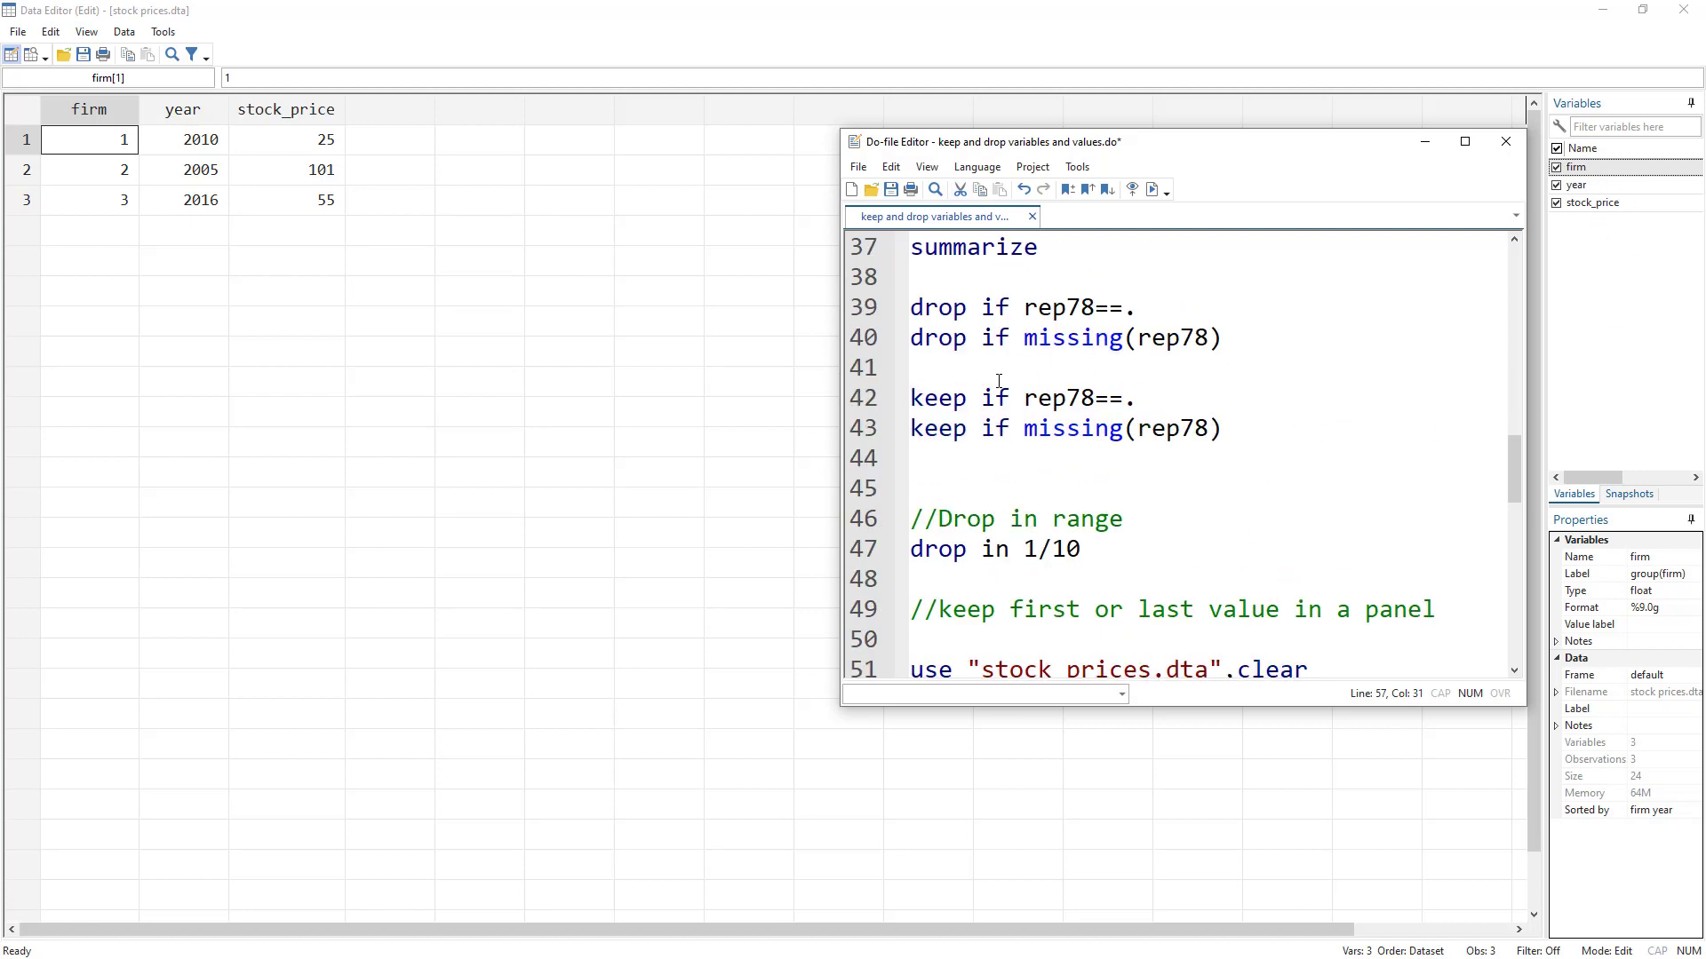
{"action": "scroll", "coordinate": [998, 380], "scroll_direction": "up", "scroll_amount": 2}
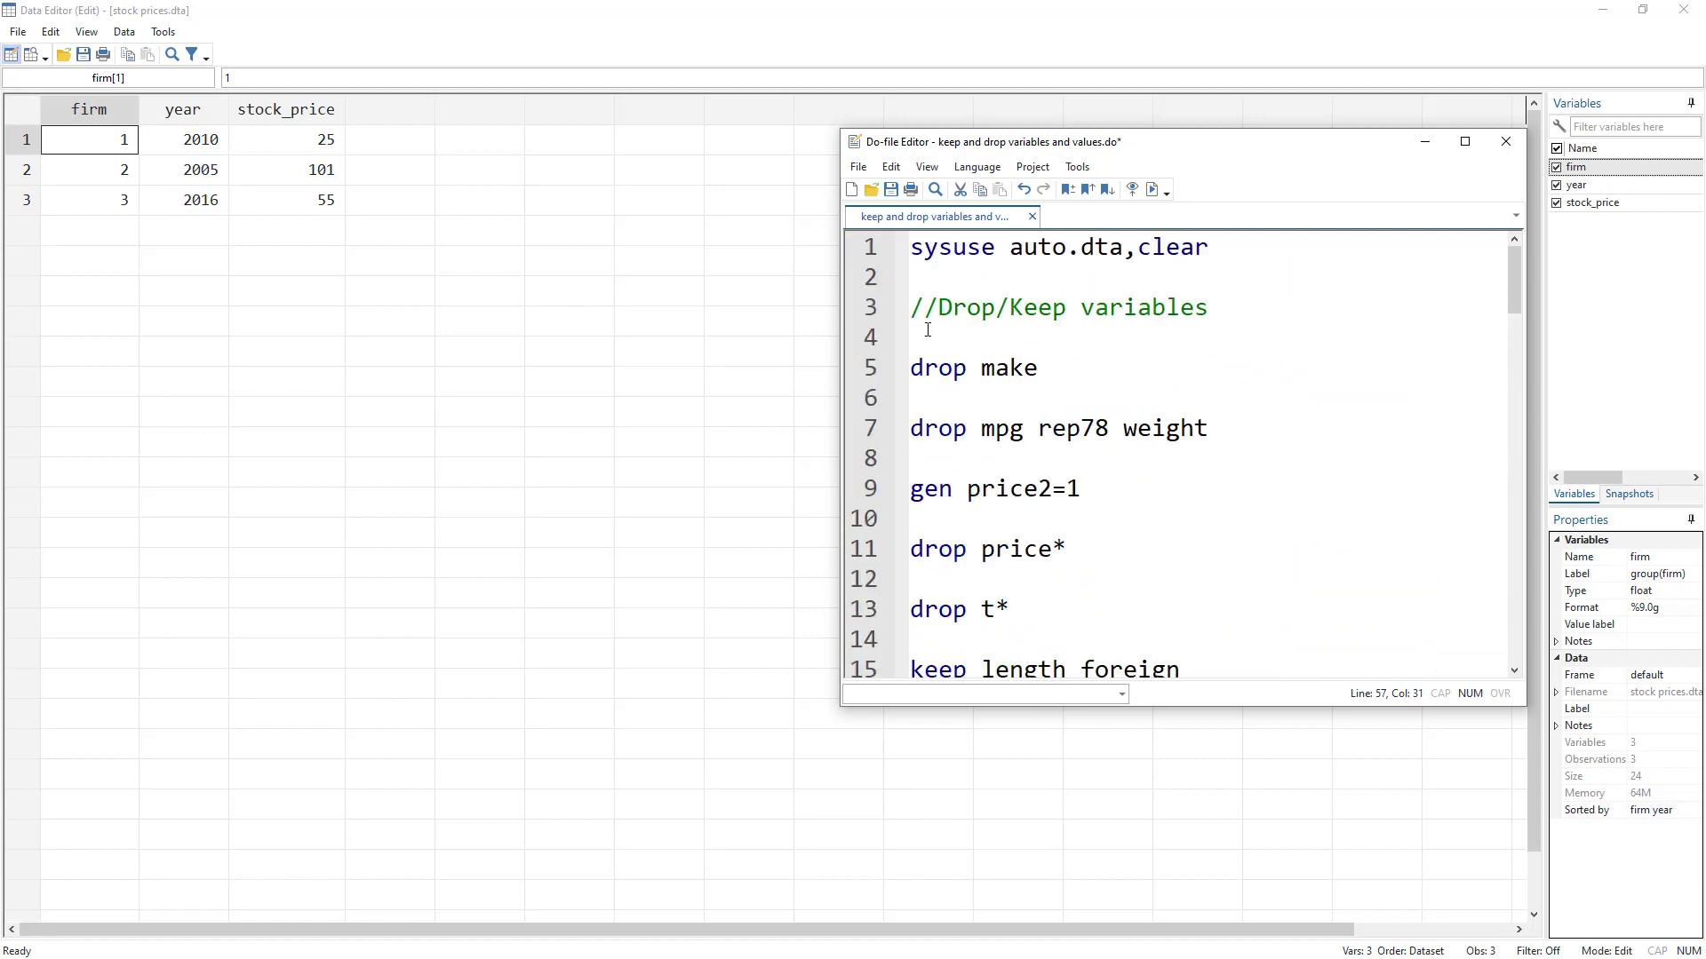
{"action": "left_click", "coordinate": [870, 253]}
{"action": "left_click", "coordinate": [1149, 190]}
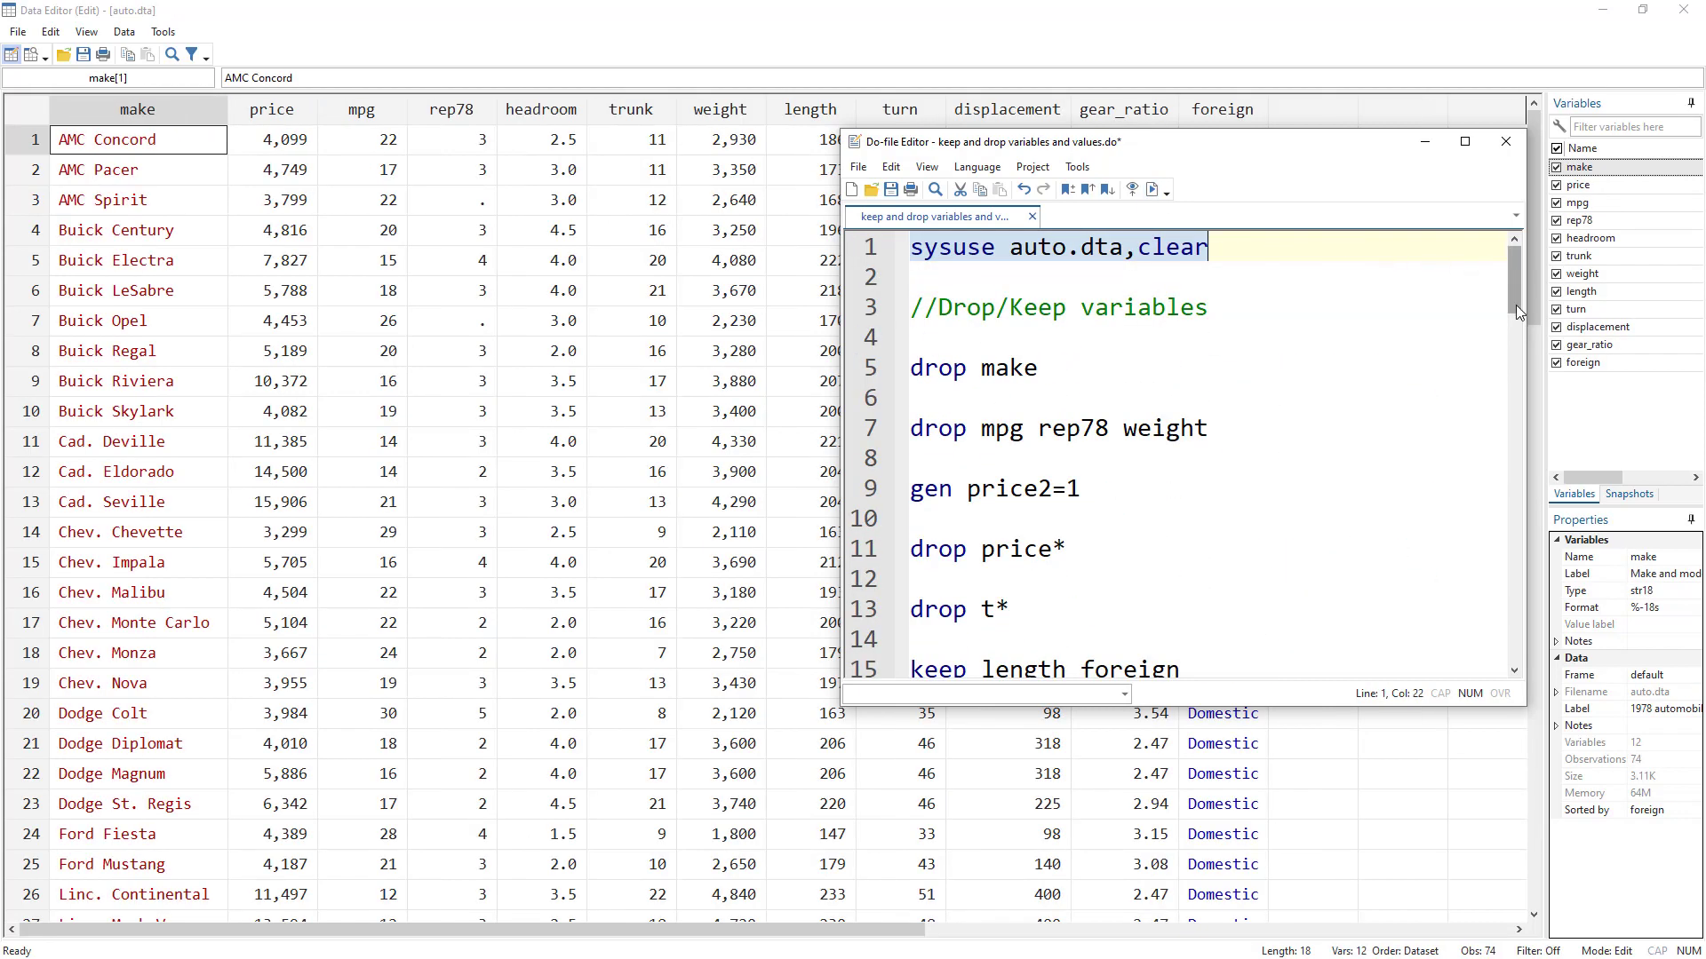
Go over the drop _all command under the Drop all variables comment and run only that line
{"action": "left_click_drag", "start_coordinate": [1515, 311], "coordinate": [1505, 535]}
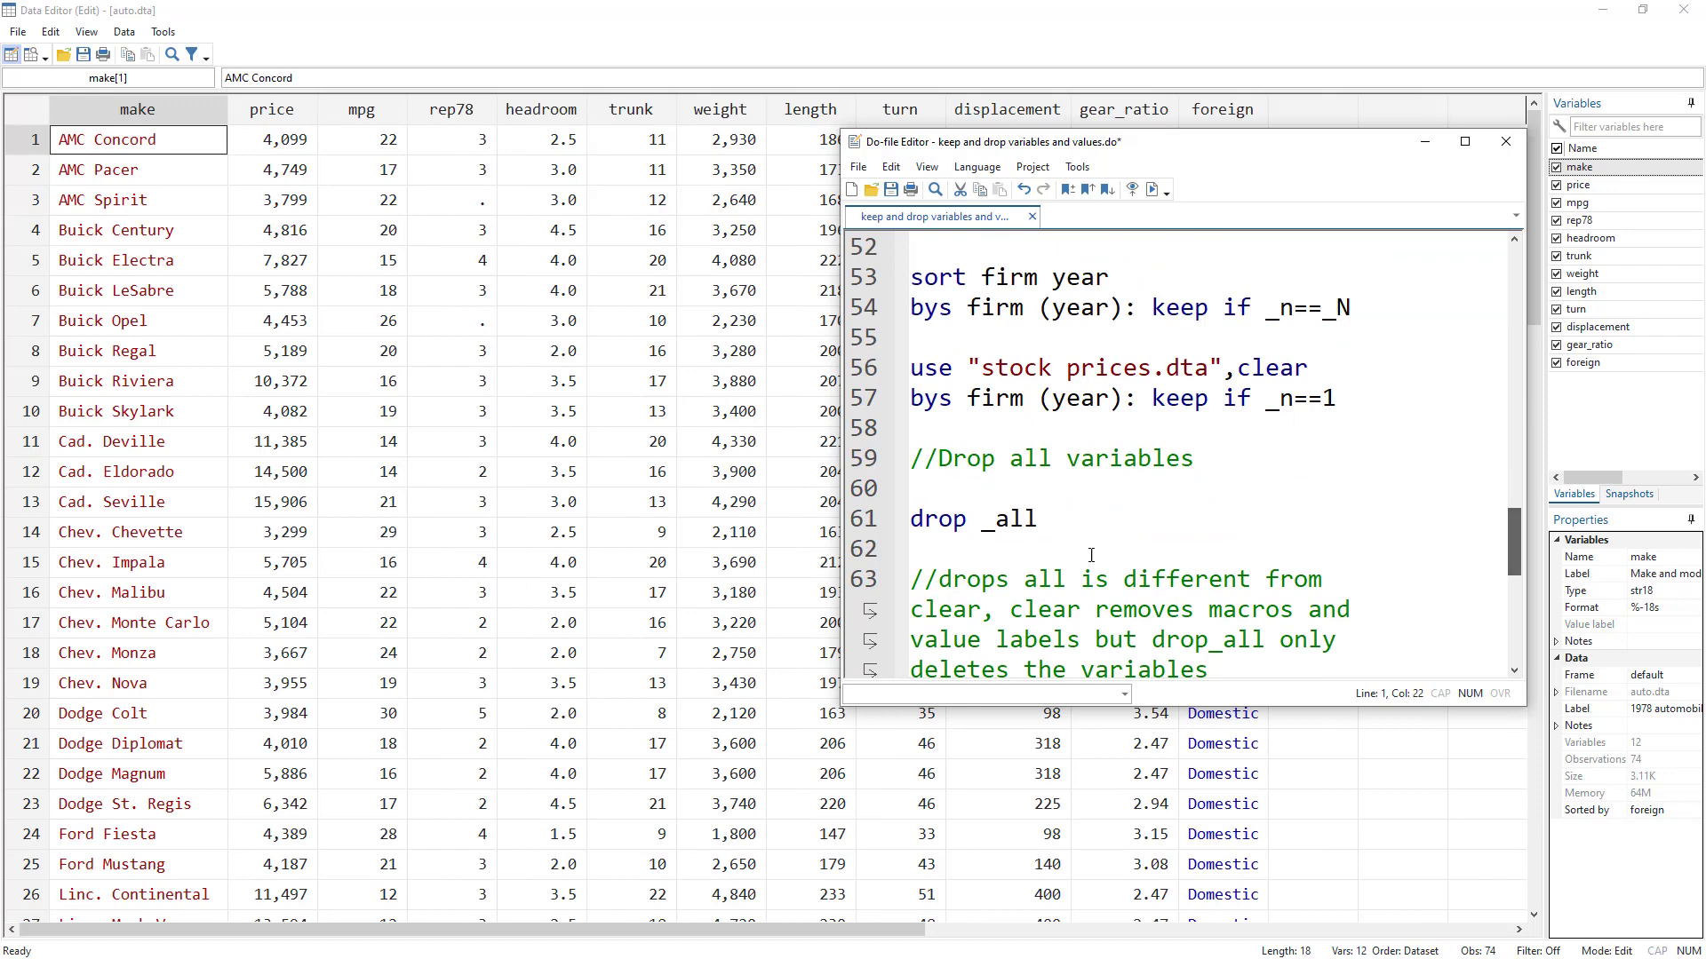
{"action": "left_click", "coordinate": [855, 520]}
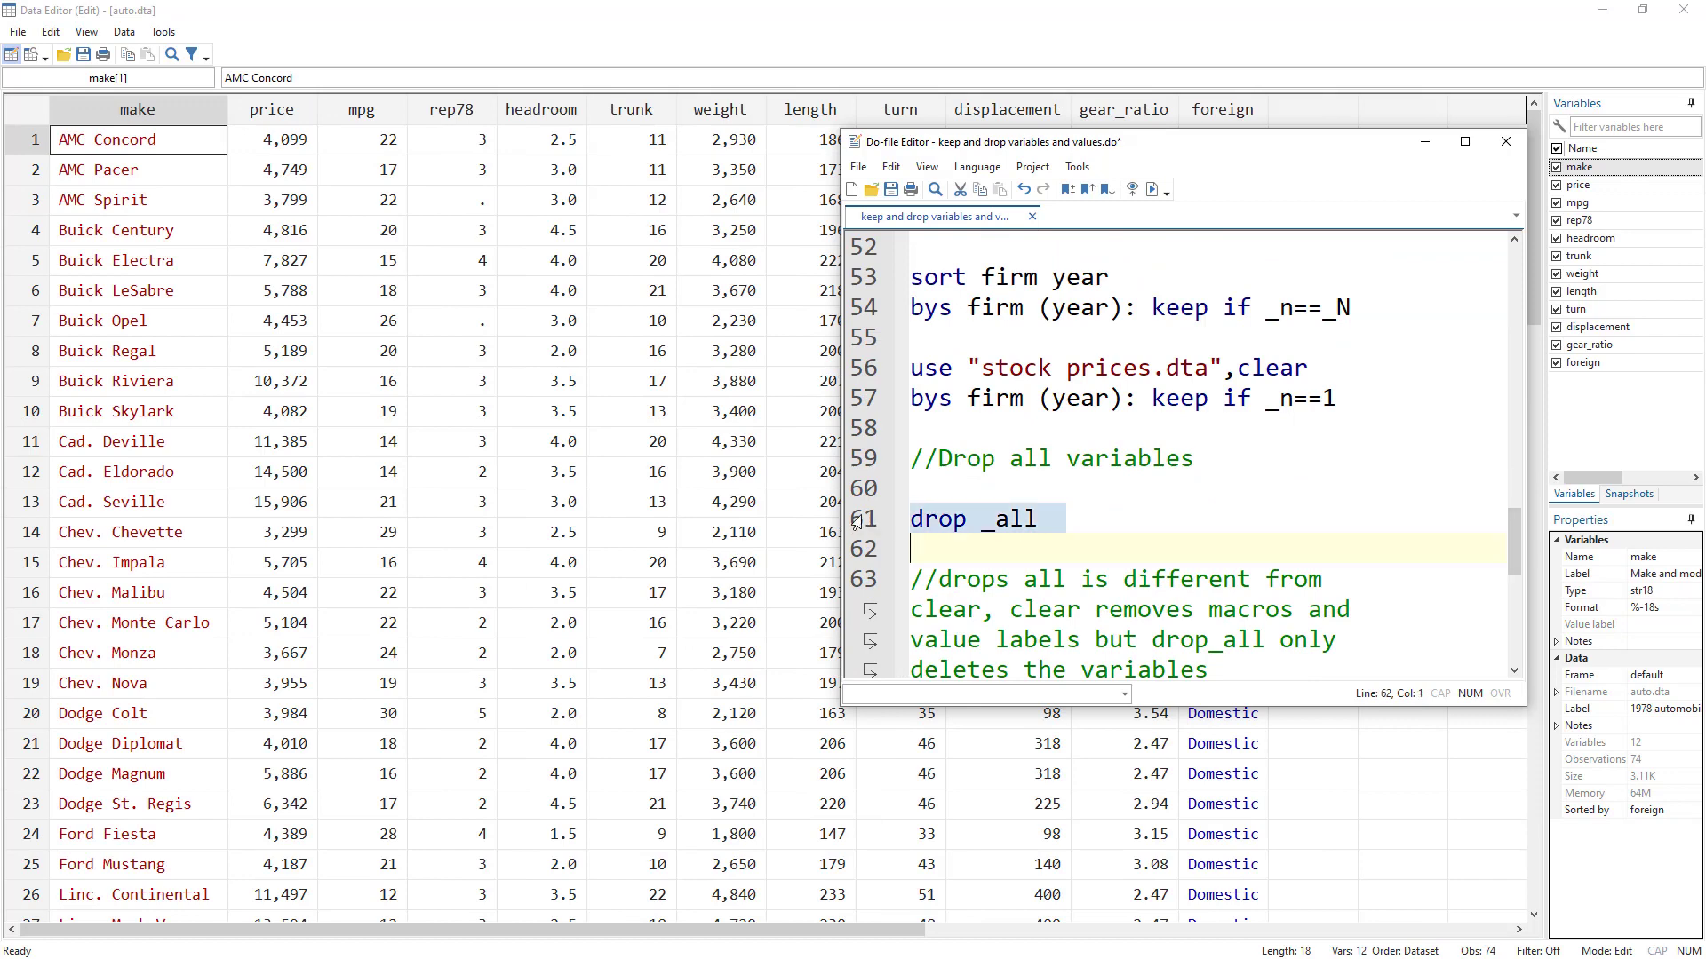
{"action": "double_click", "coordinate": [928, 530]}
{"action": "double_click", "coordinate": [986, 522]}
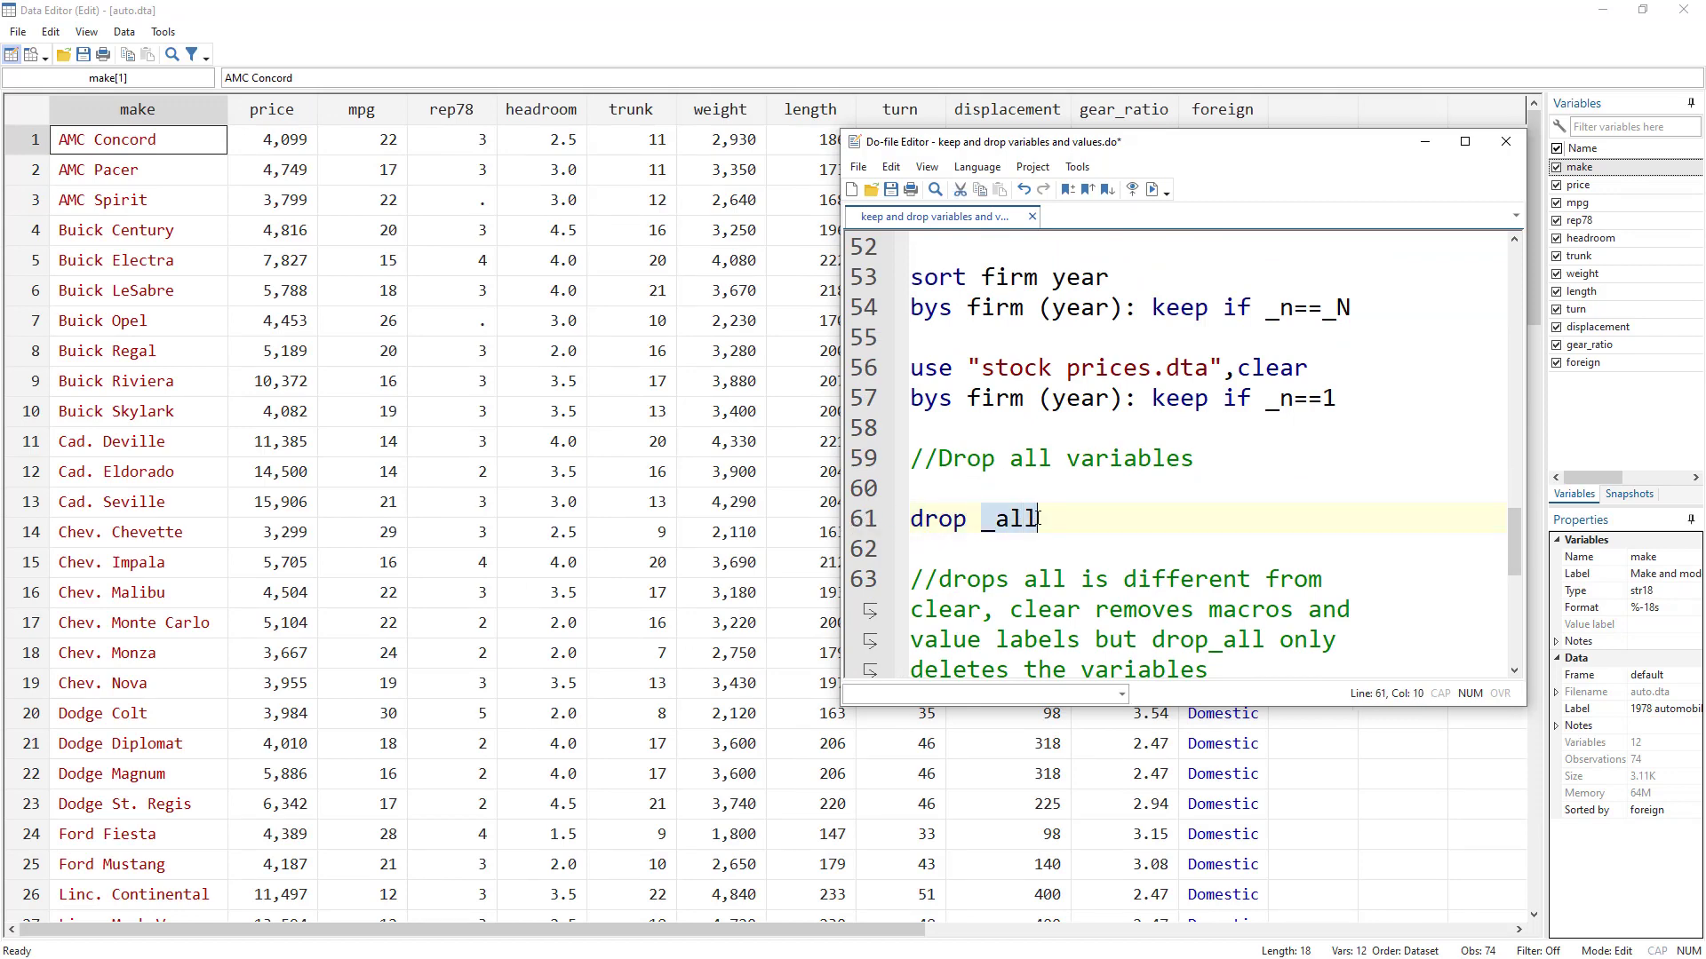
{"action": "left_click", "coordinate": [856, 530]}
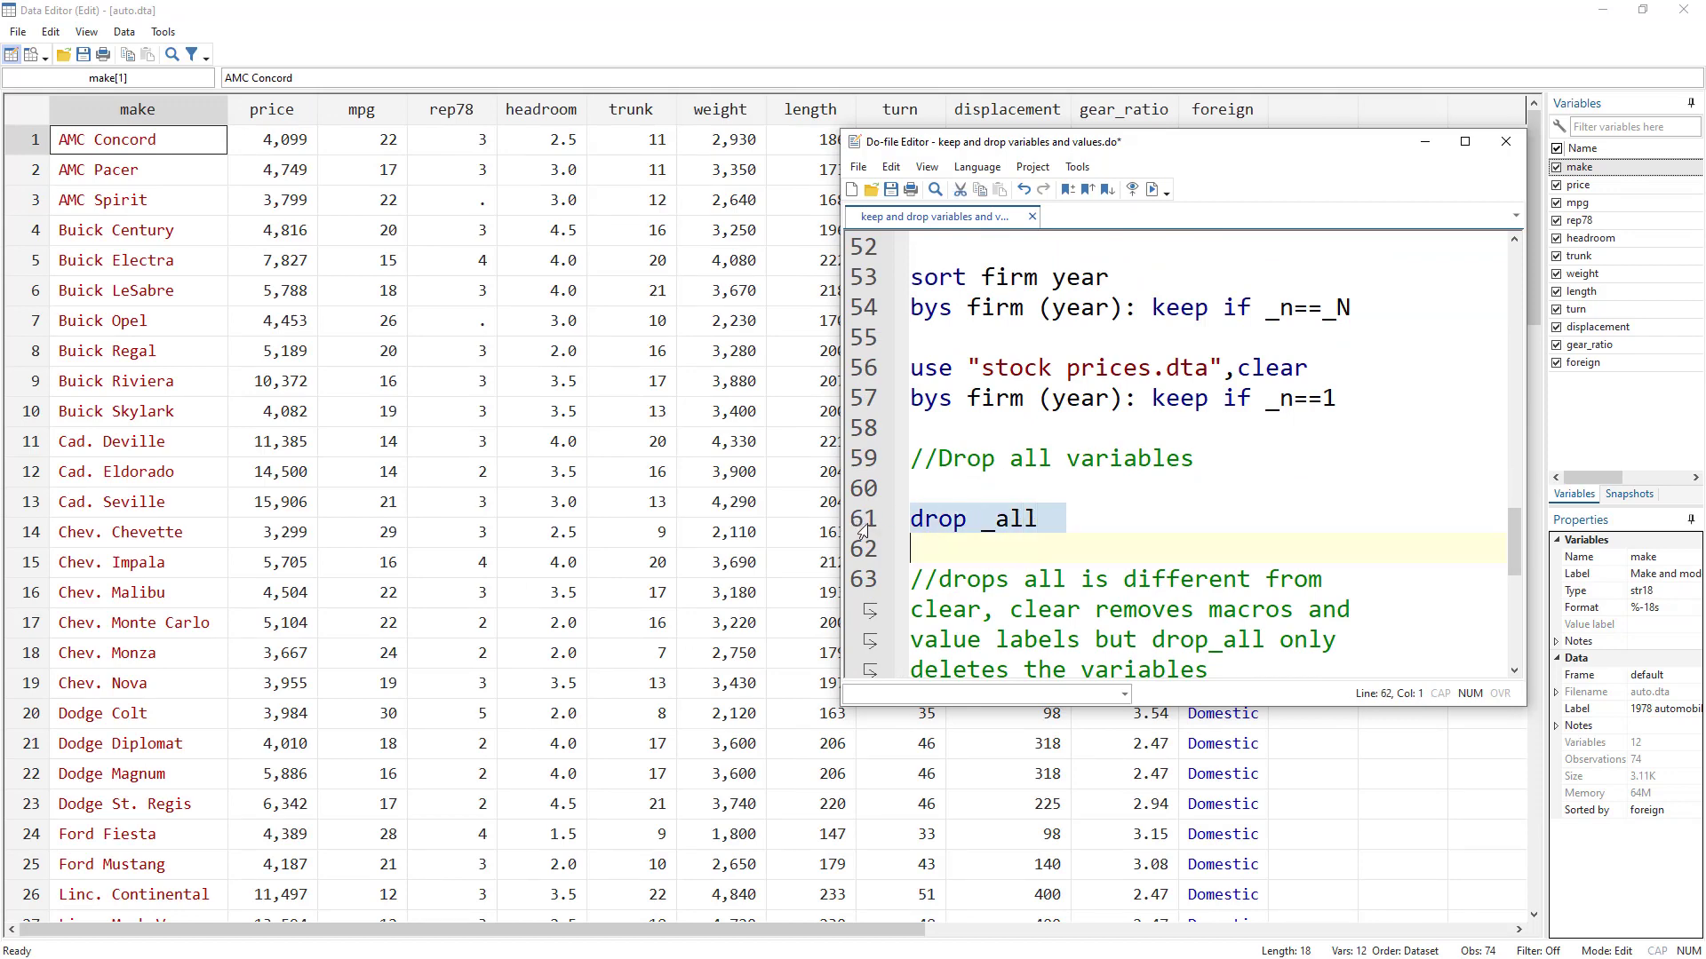
{"action": "left_click", "coordinate": [1151, 190]}
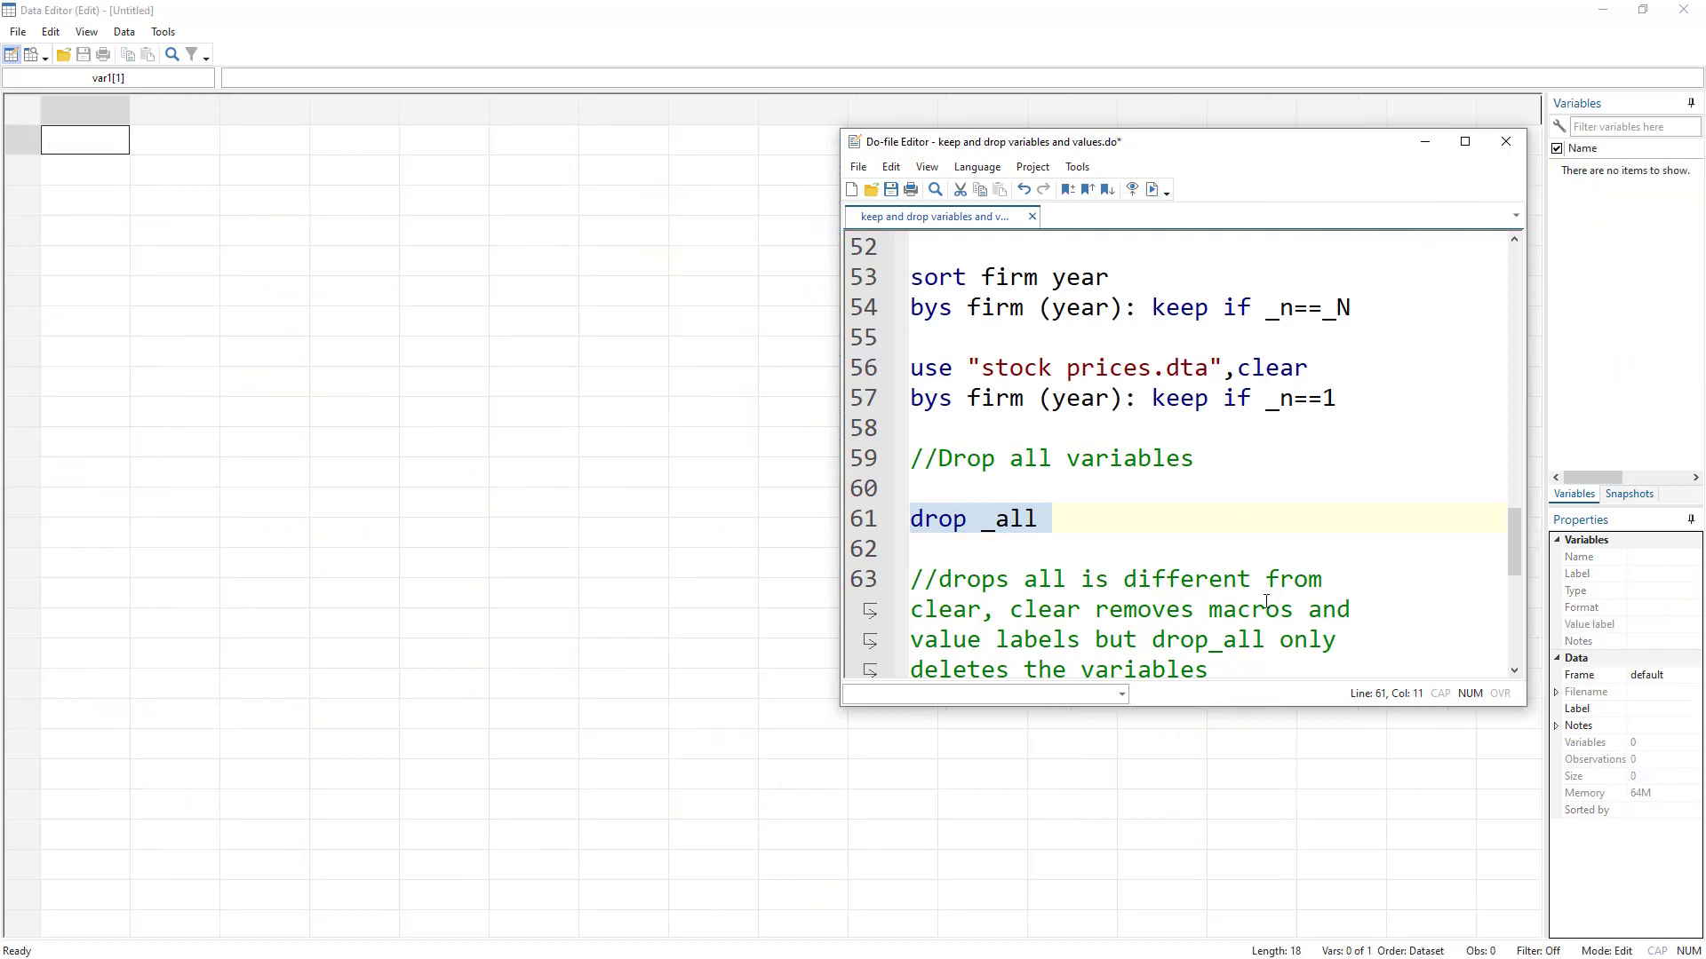
Examine the do-file comment explaining how drop _all differs from clear regarding macros and value labels
{"action": "scroll", "coordinate": [1075, 542], "scroll_direction": "down", "scroll_amount": 1}
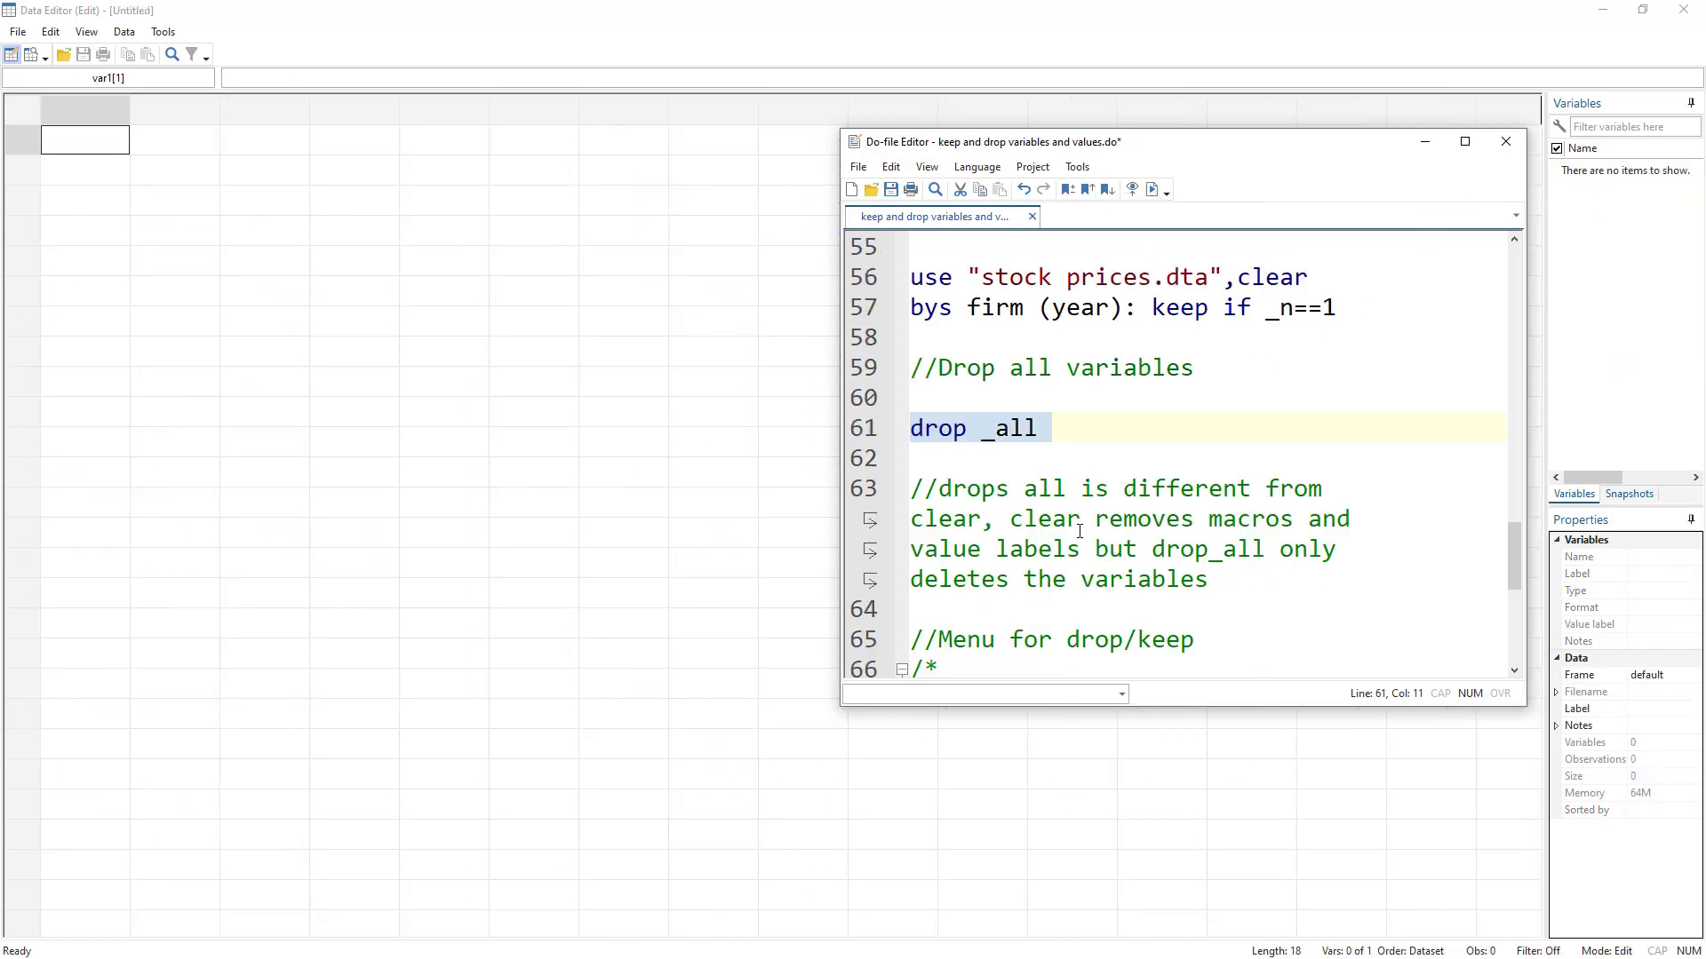
{"action": "double_click", "coordinate": [973, 494]}
{"action": "double_click", "coordinate": [976, 520]}
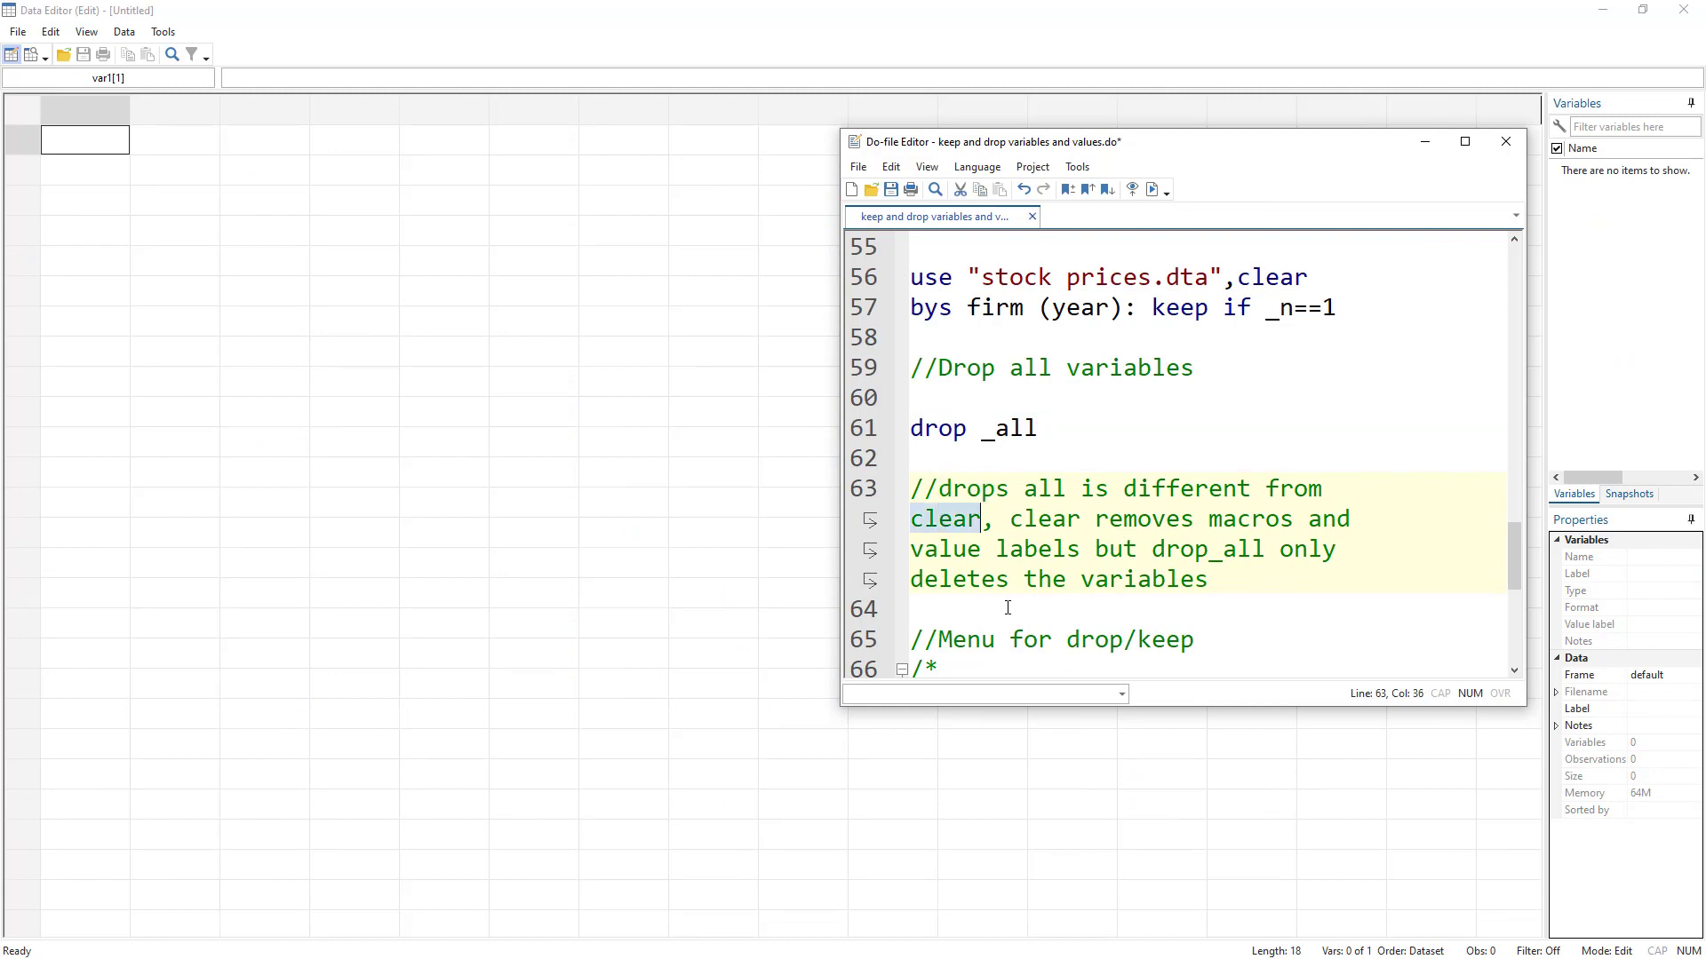
{"action": "double_click", "coordinate": [1043, 523]}
{"action": "left_click", "coordinate": [1257, 522]}
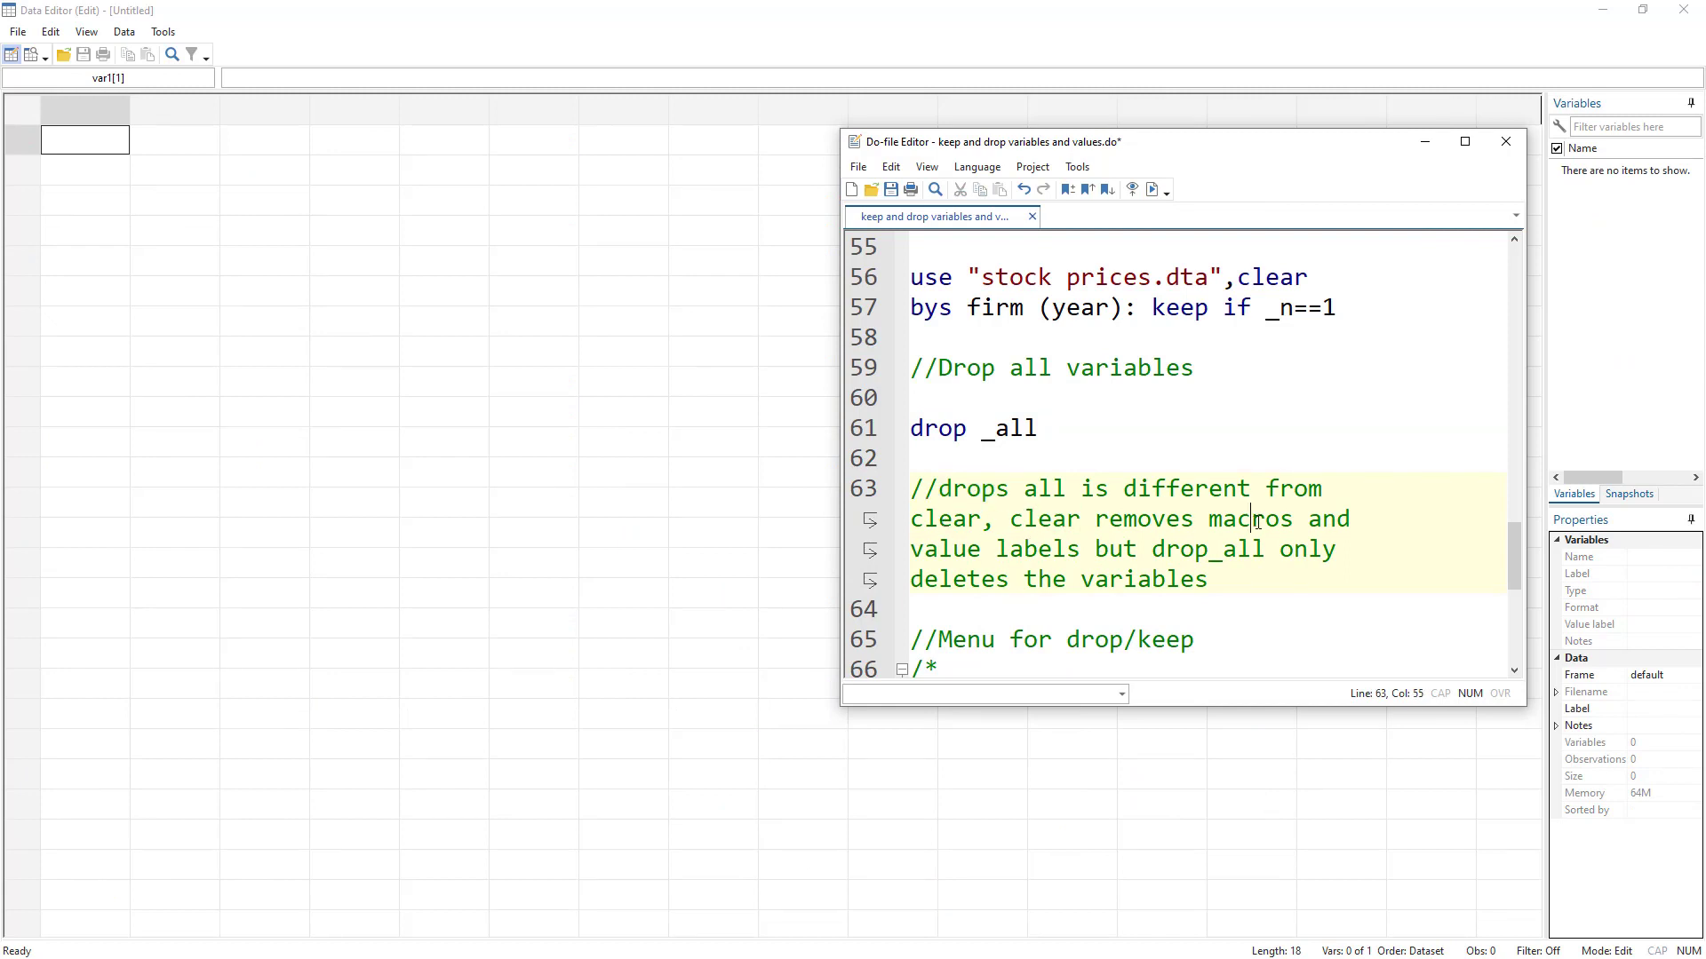
{"action": "double_click", "coordinate": [958, 551]}
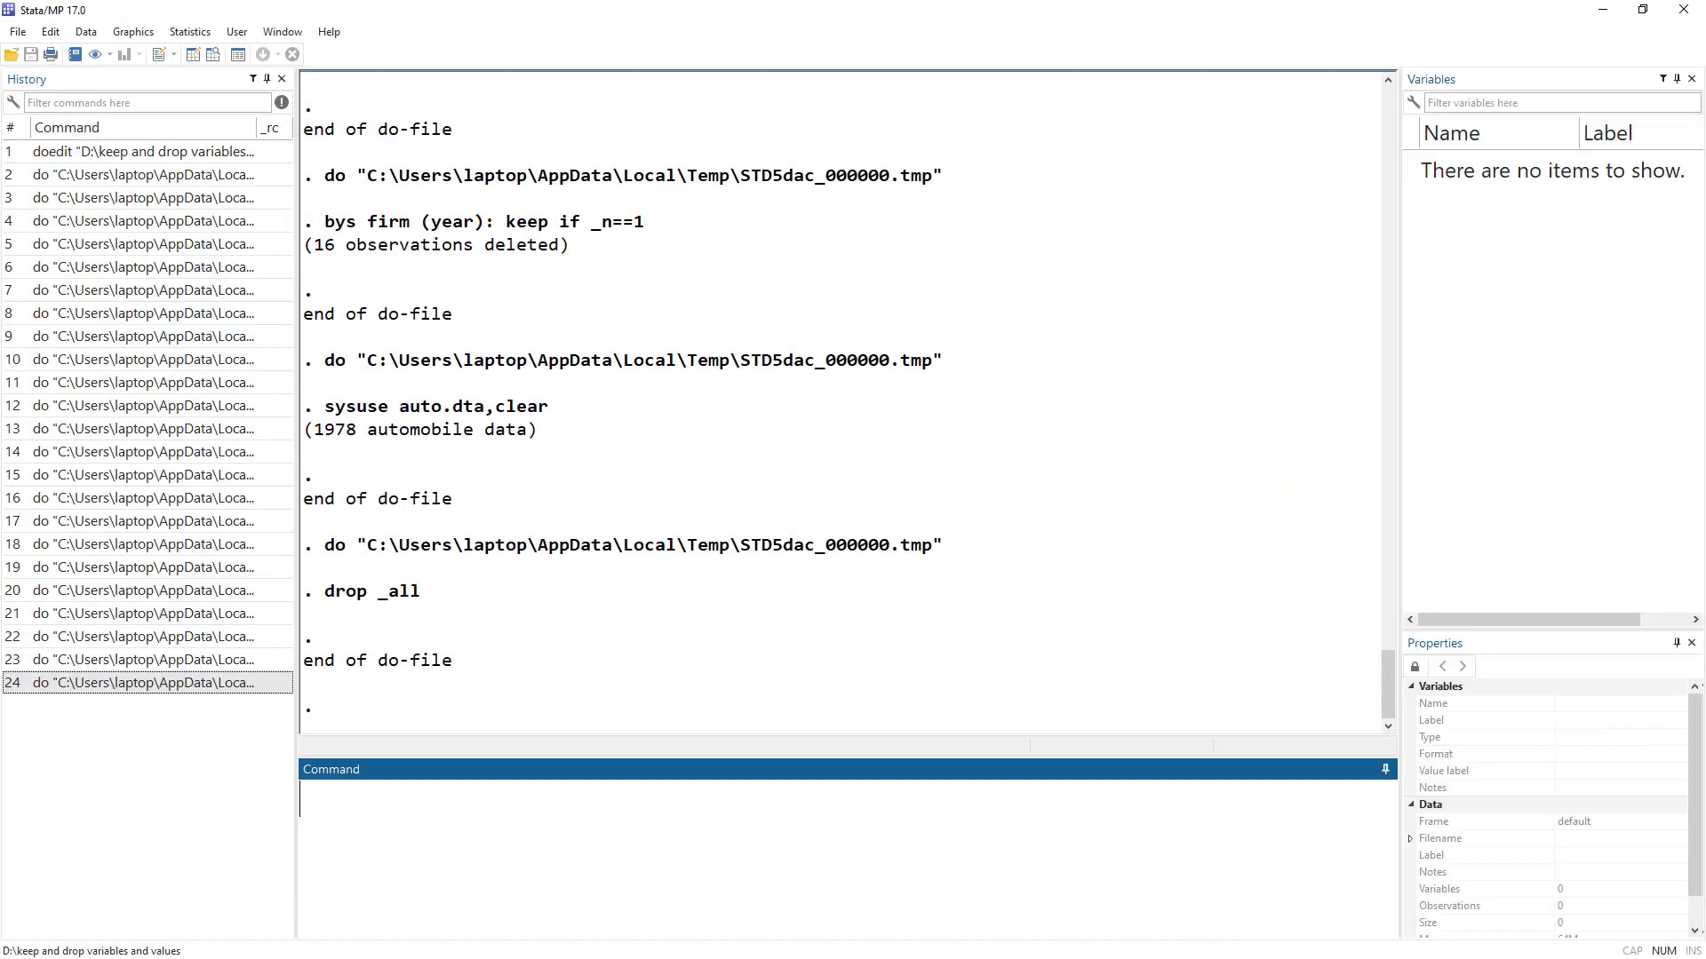
Check the Variables Manager after dropping everything, and create a price variable filled with missing values using gen price=
{"action": "left_click", "coordinate": [237, 54]}
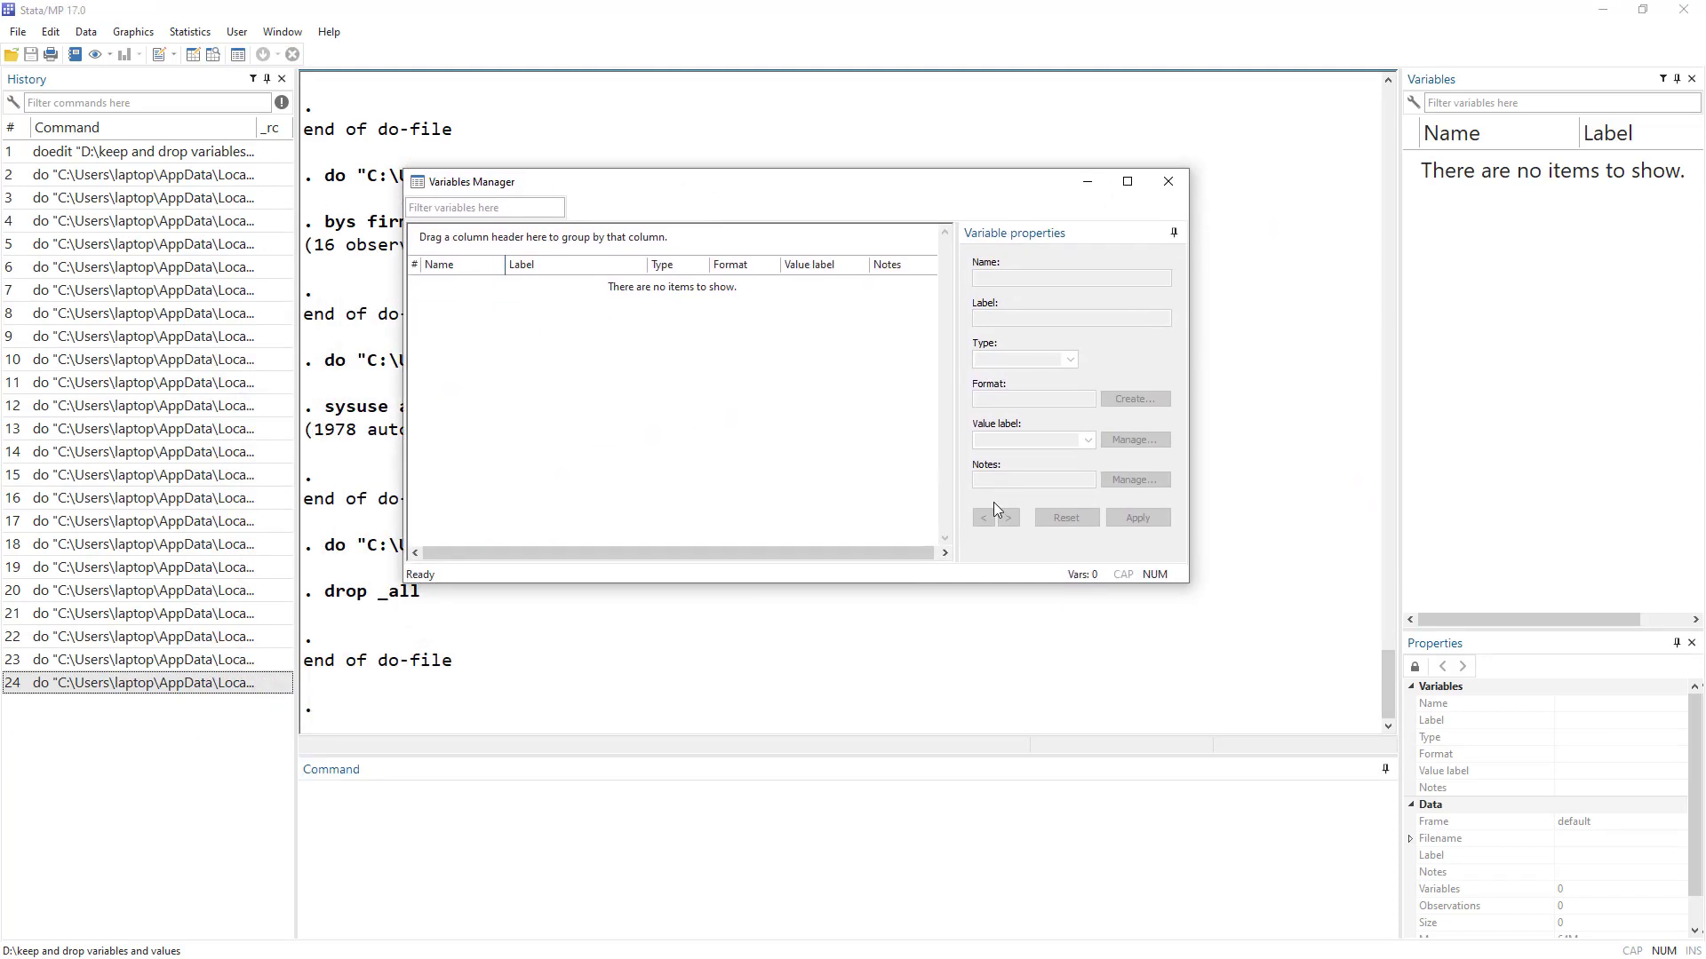
{"action": "left_click", "coordinate": [512, 830]}
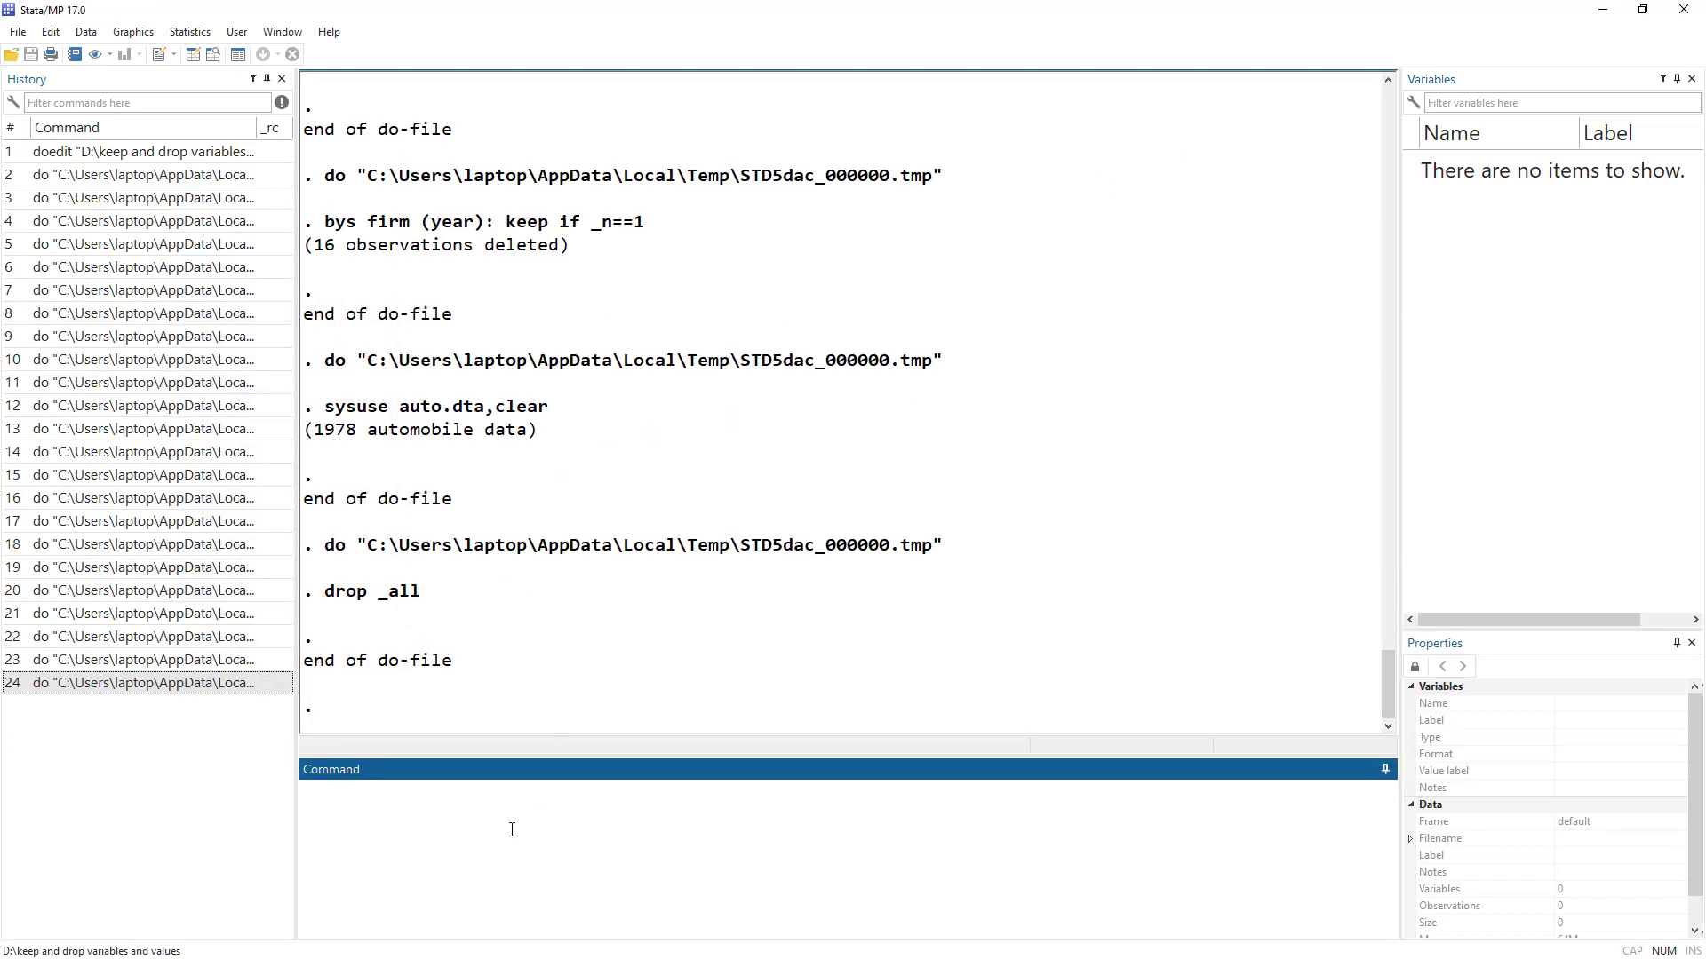
{"action": "type", "text": "gen price"}
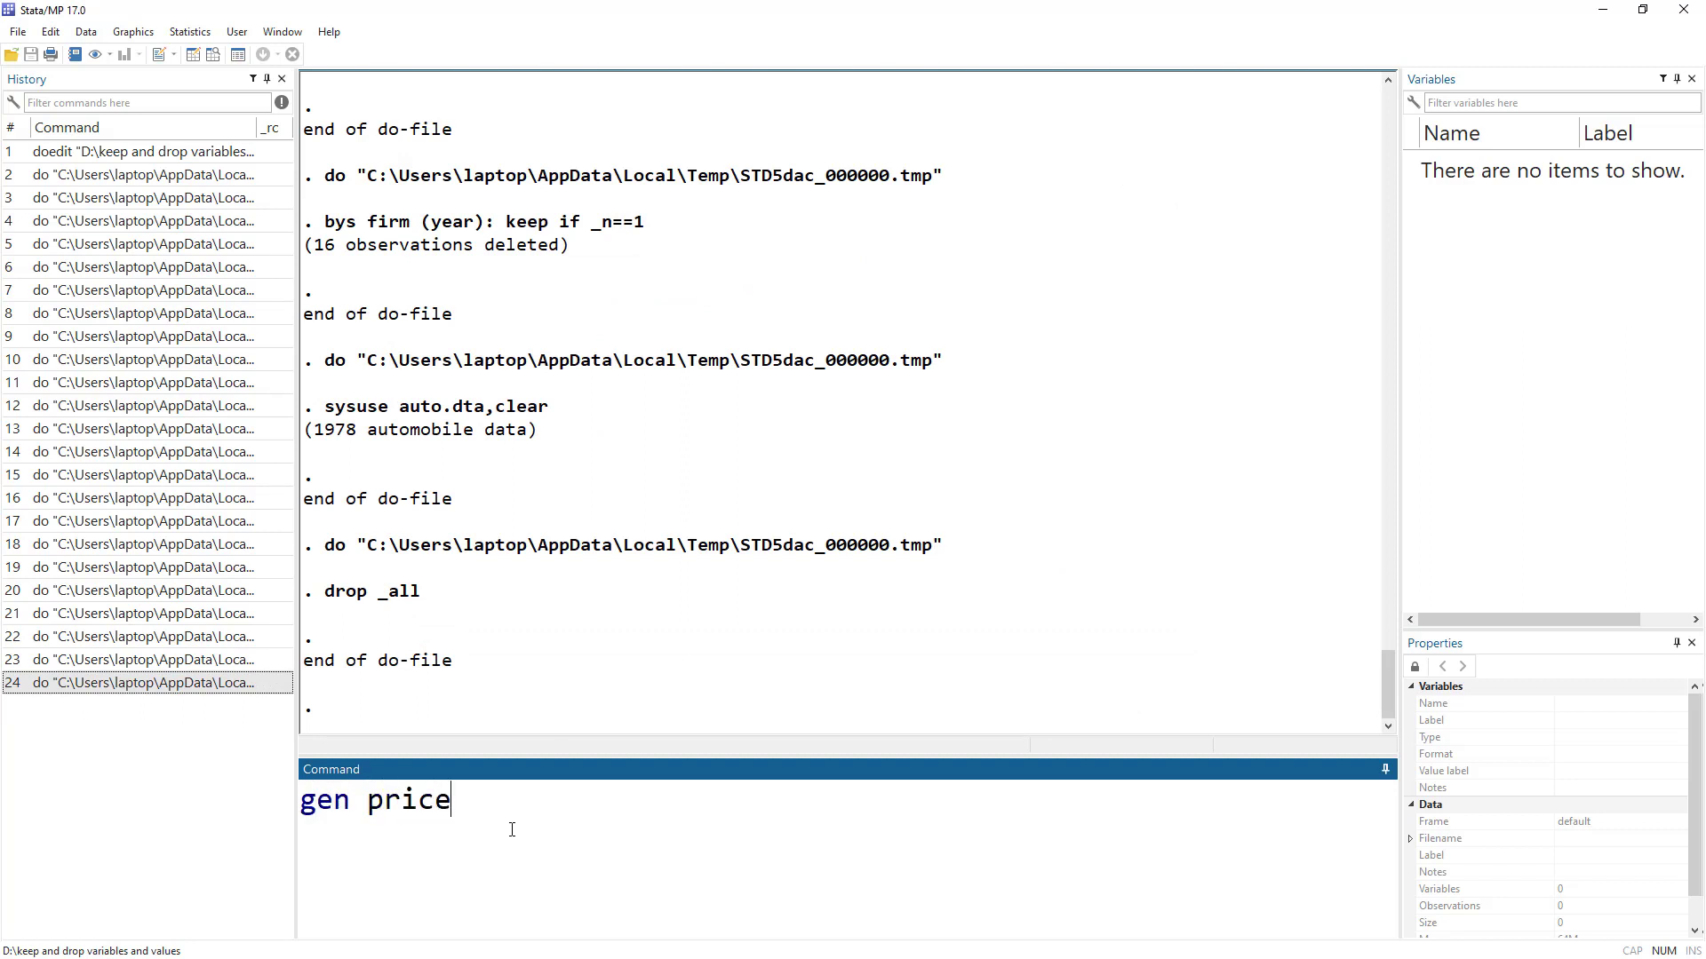
{"action": "type", "text": "=."}
{"action": "key", "text": "Return"}
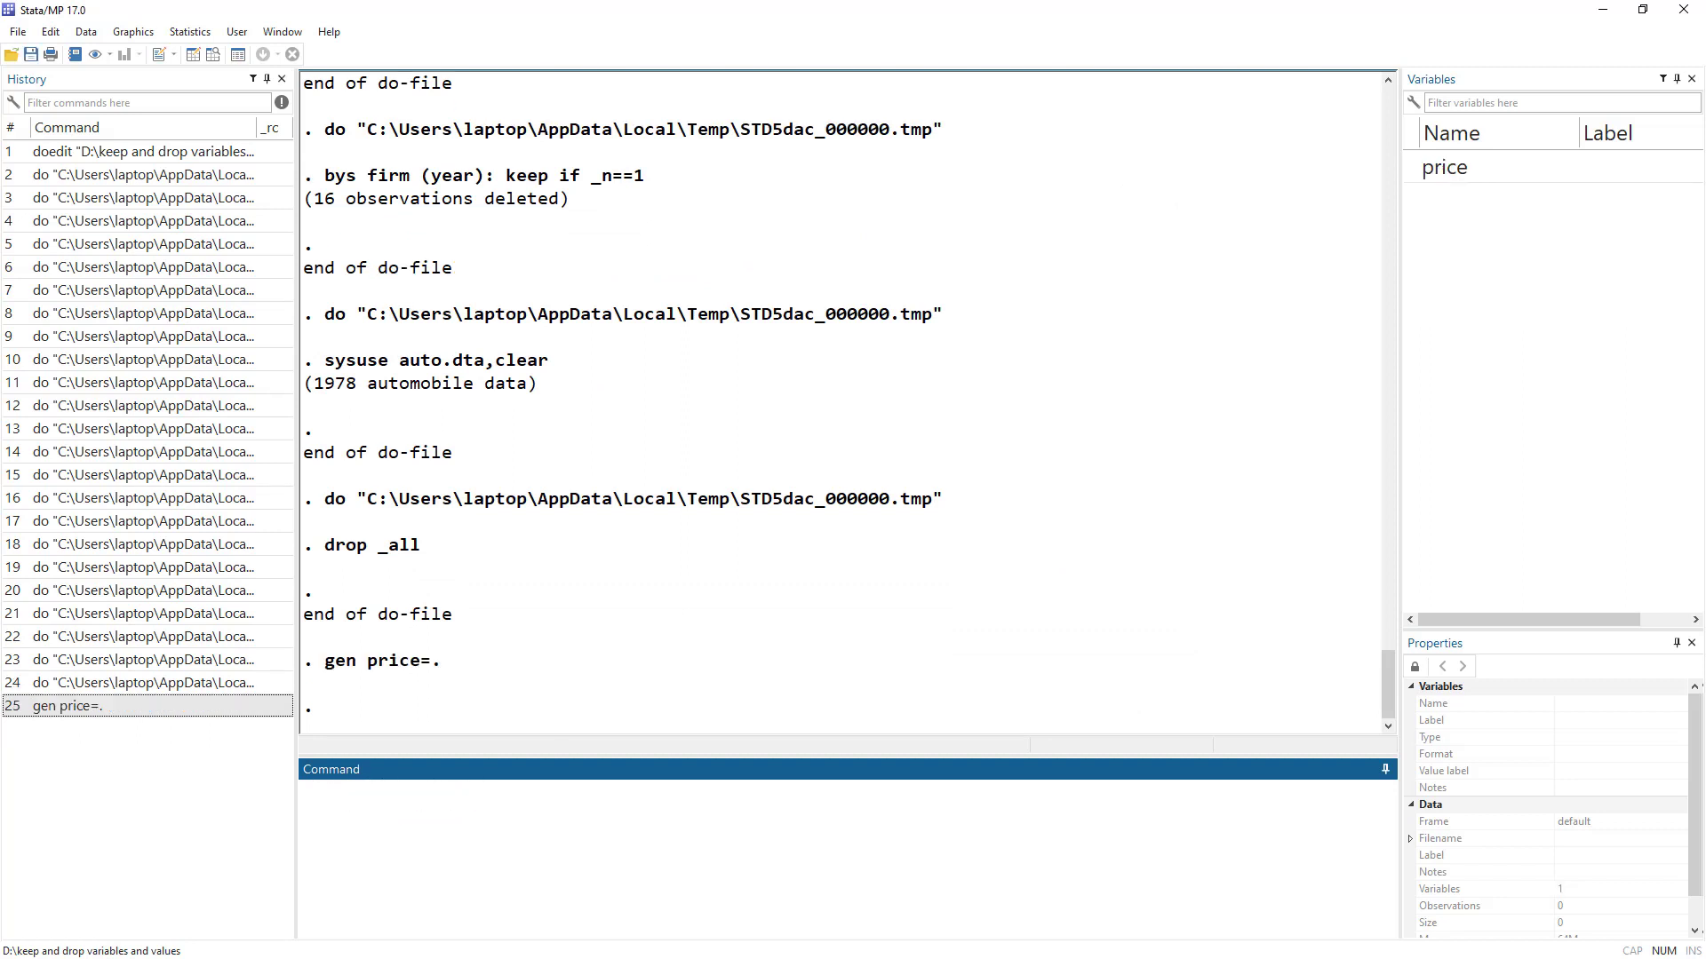
Reopen the Variables Manager and pick origin from the value labels offered for price, without applying it
{"action": "key", "text": "alt+Tab"}
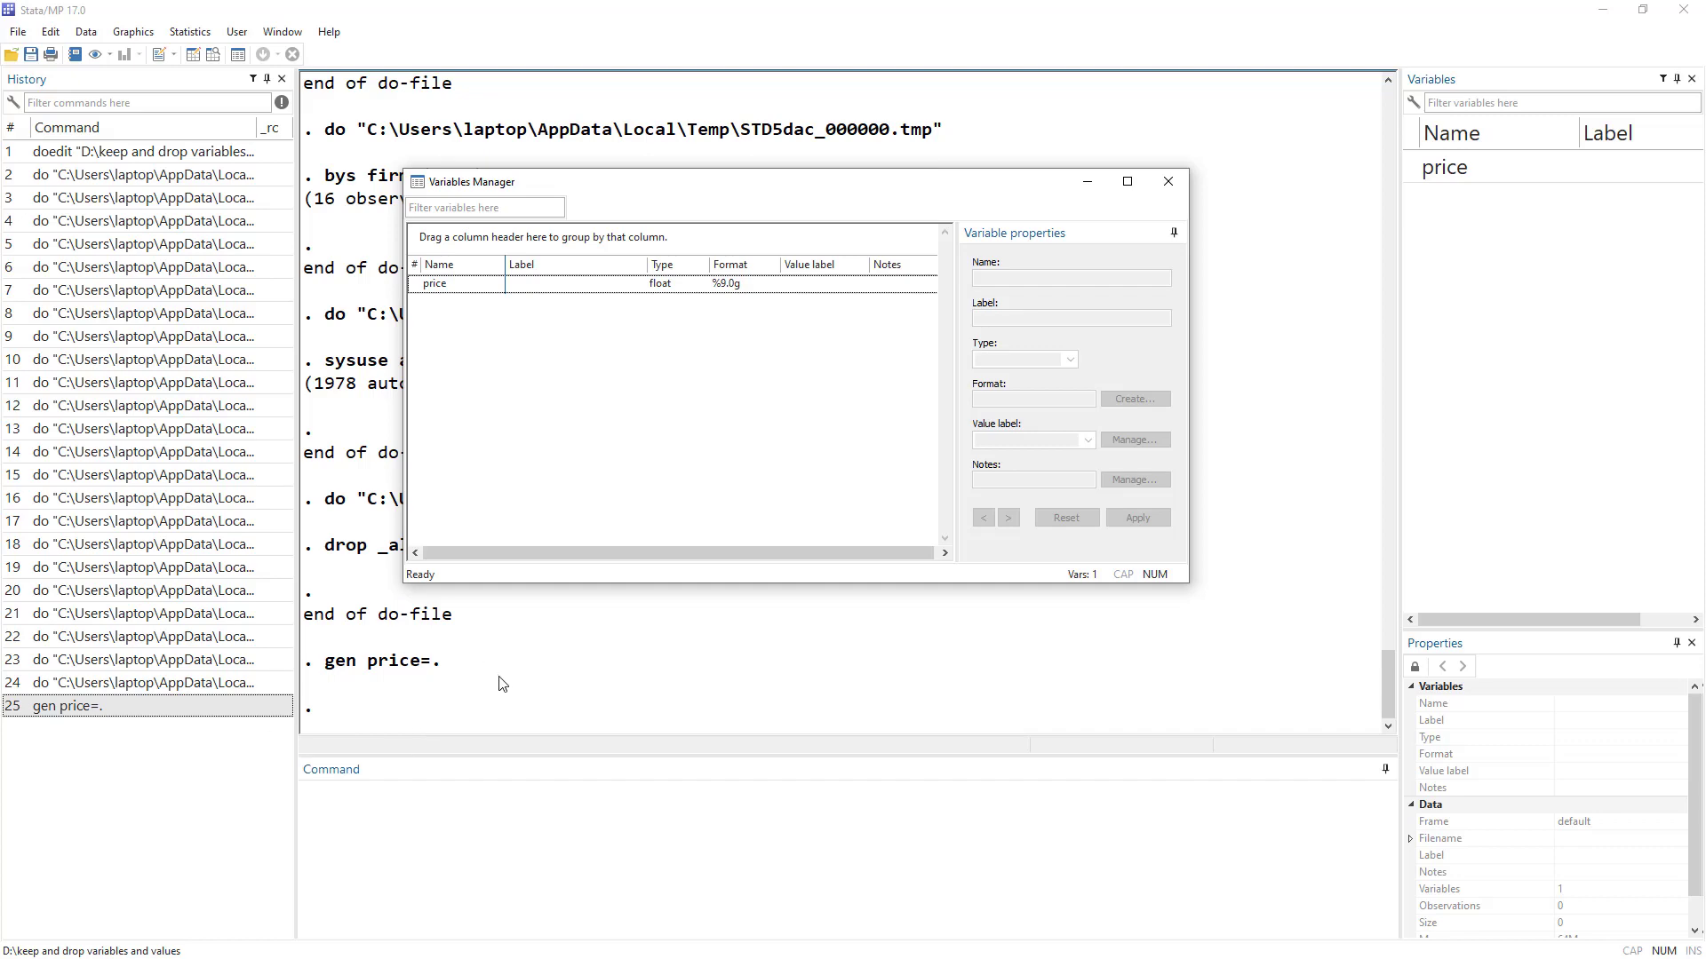
{"action": "left_click", "coordinate": [1018, 443]}
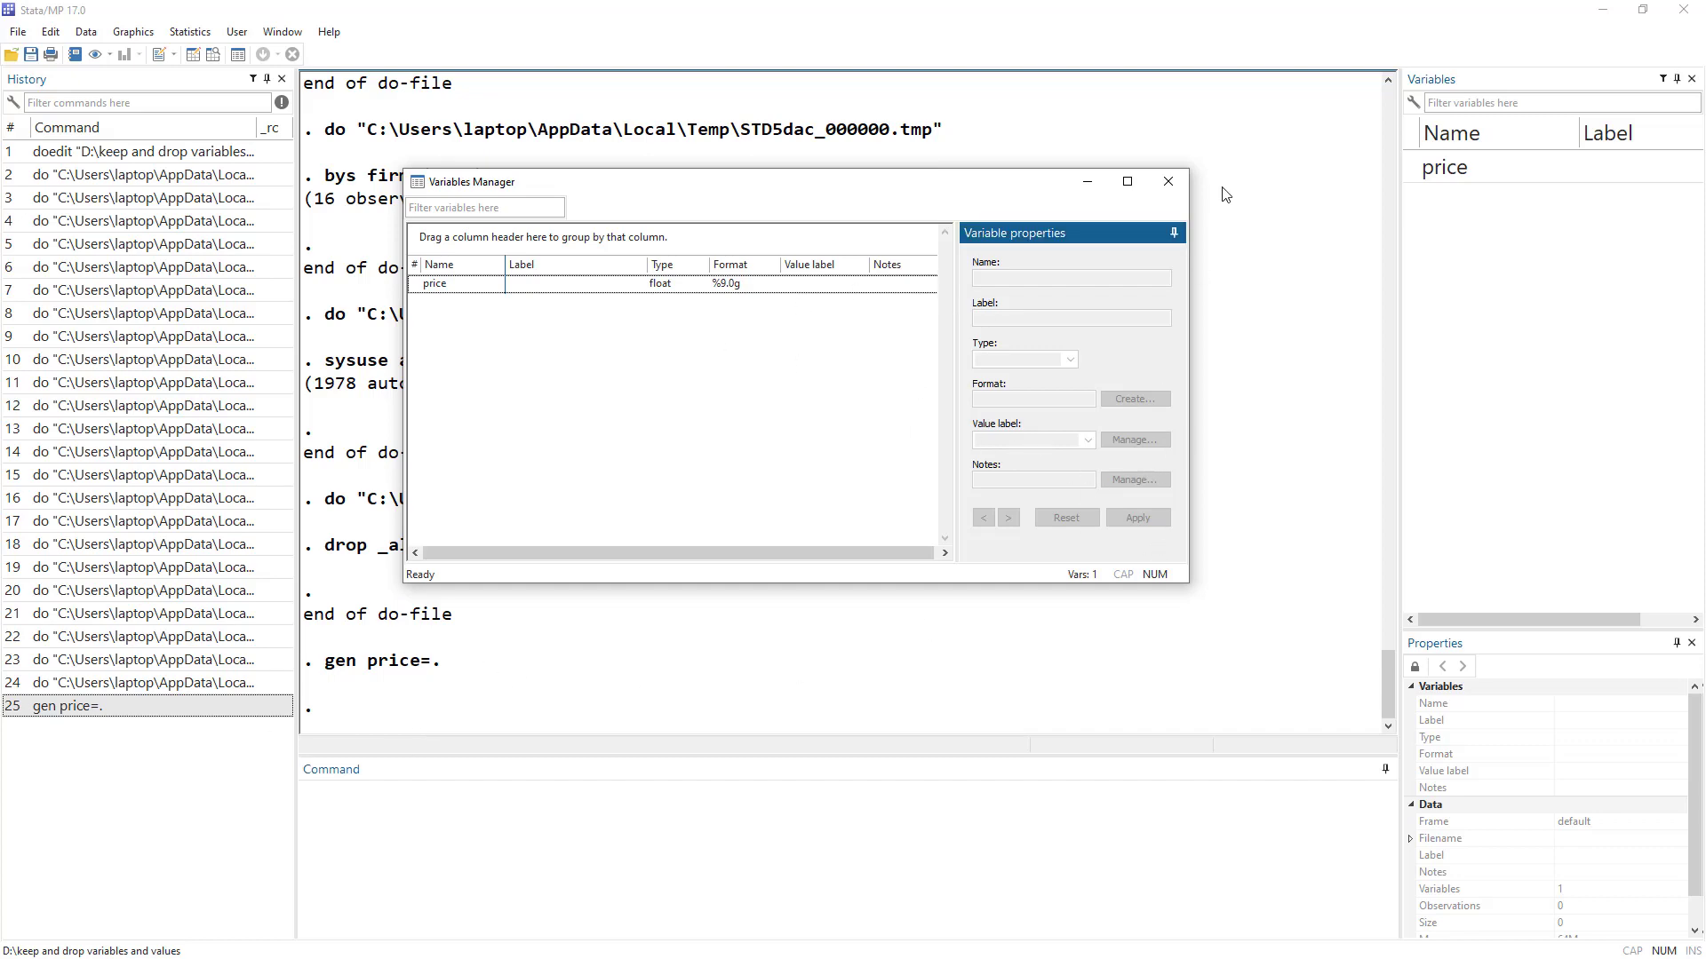
{"action": "left_click", "coordinate": [1168, 181]}
{"action": "left_click", "coordinate": [237, 55]}
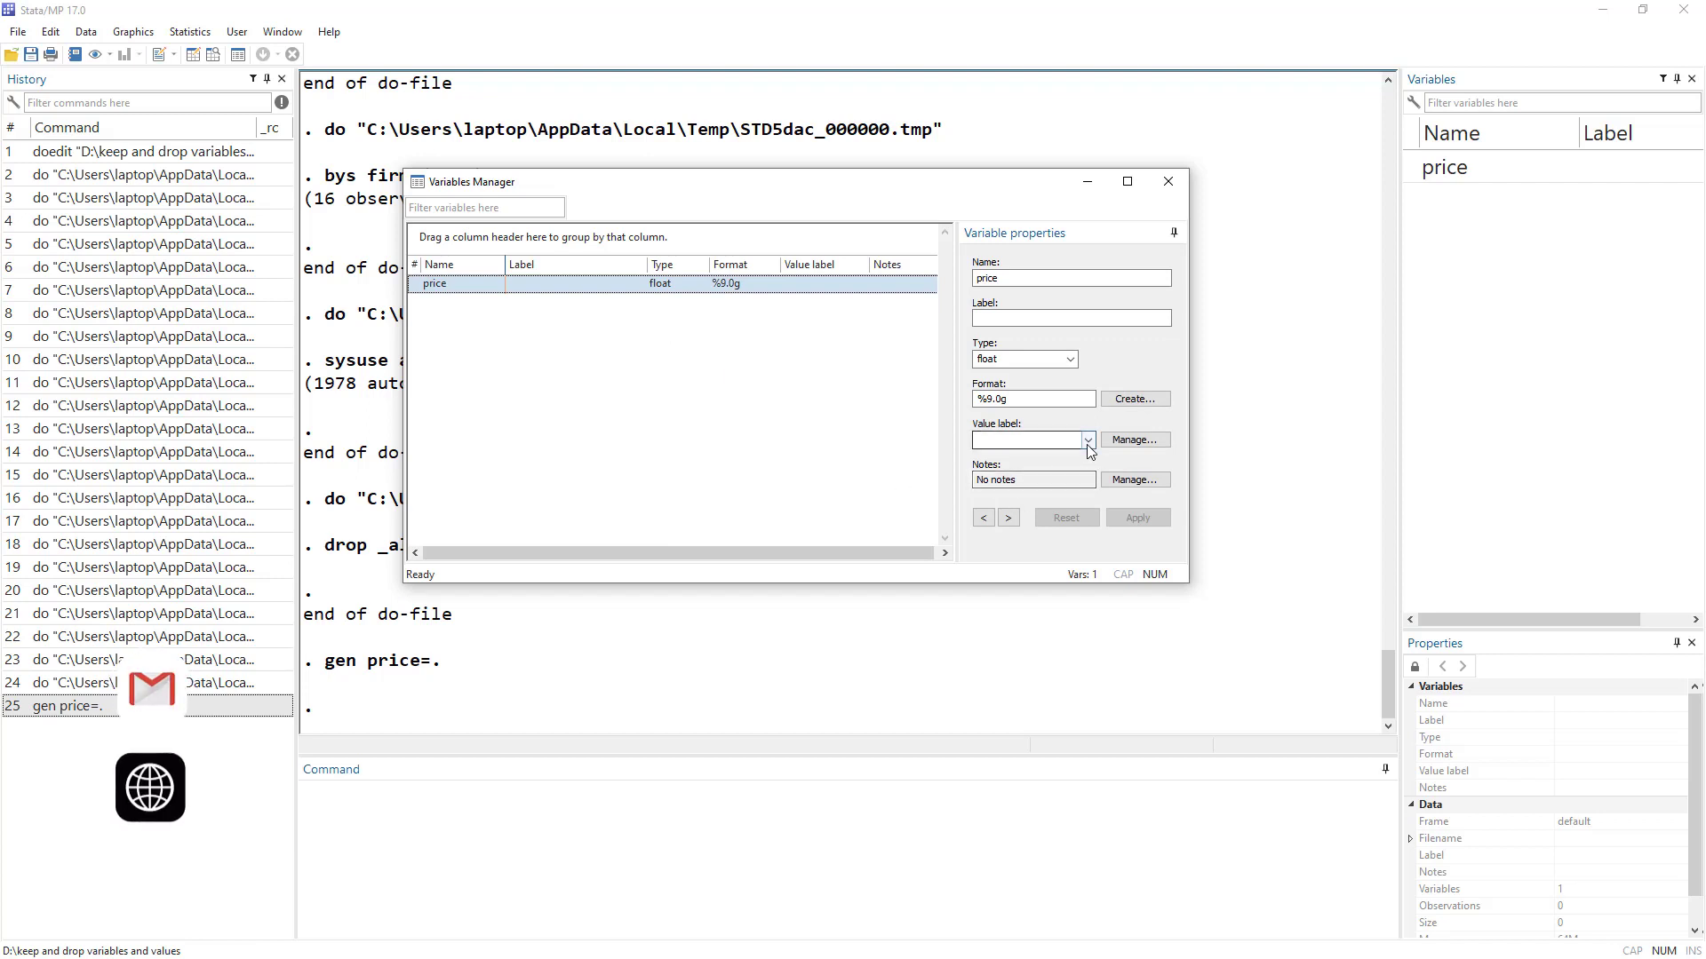
{"action": "left_click", "coordinate": [1086, 441]}
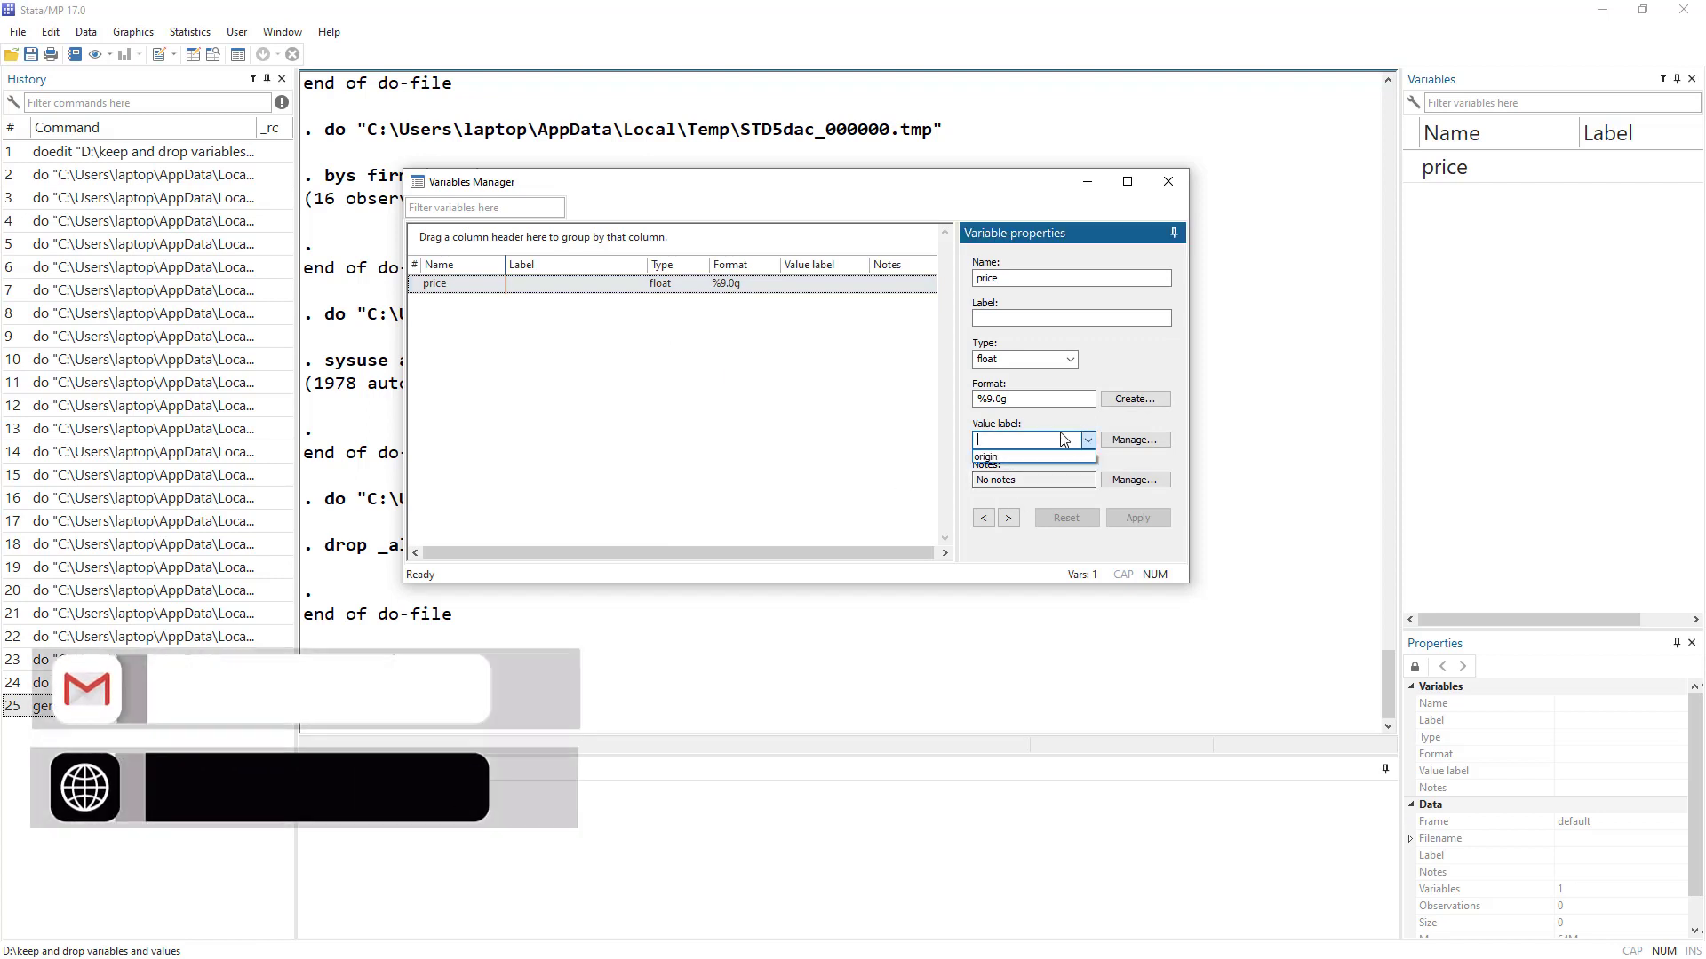
{"action": "left_click", "coordinate": [993, 458]}
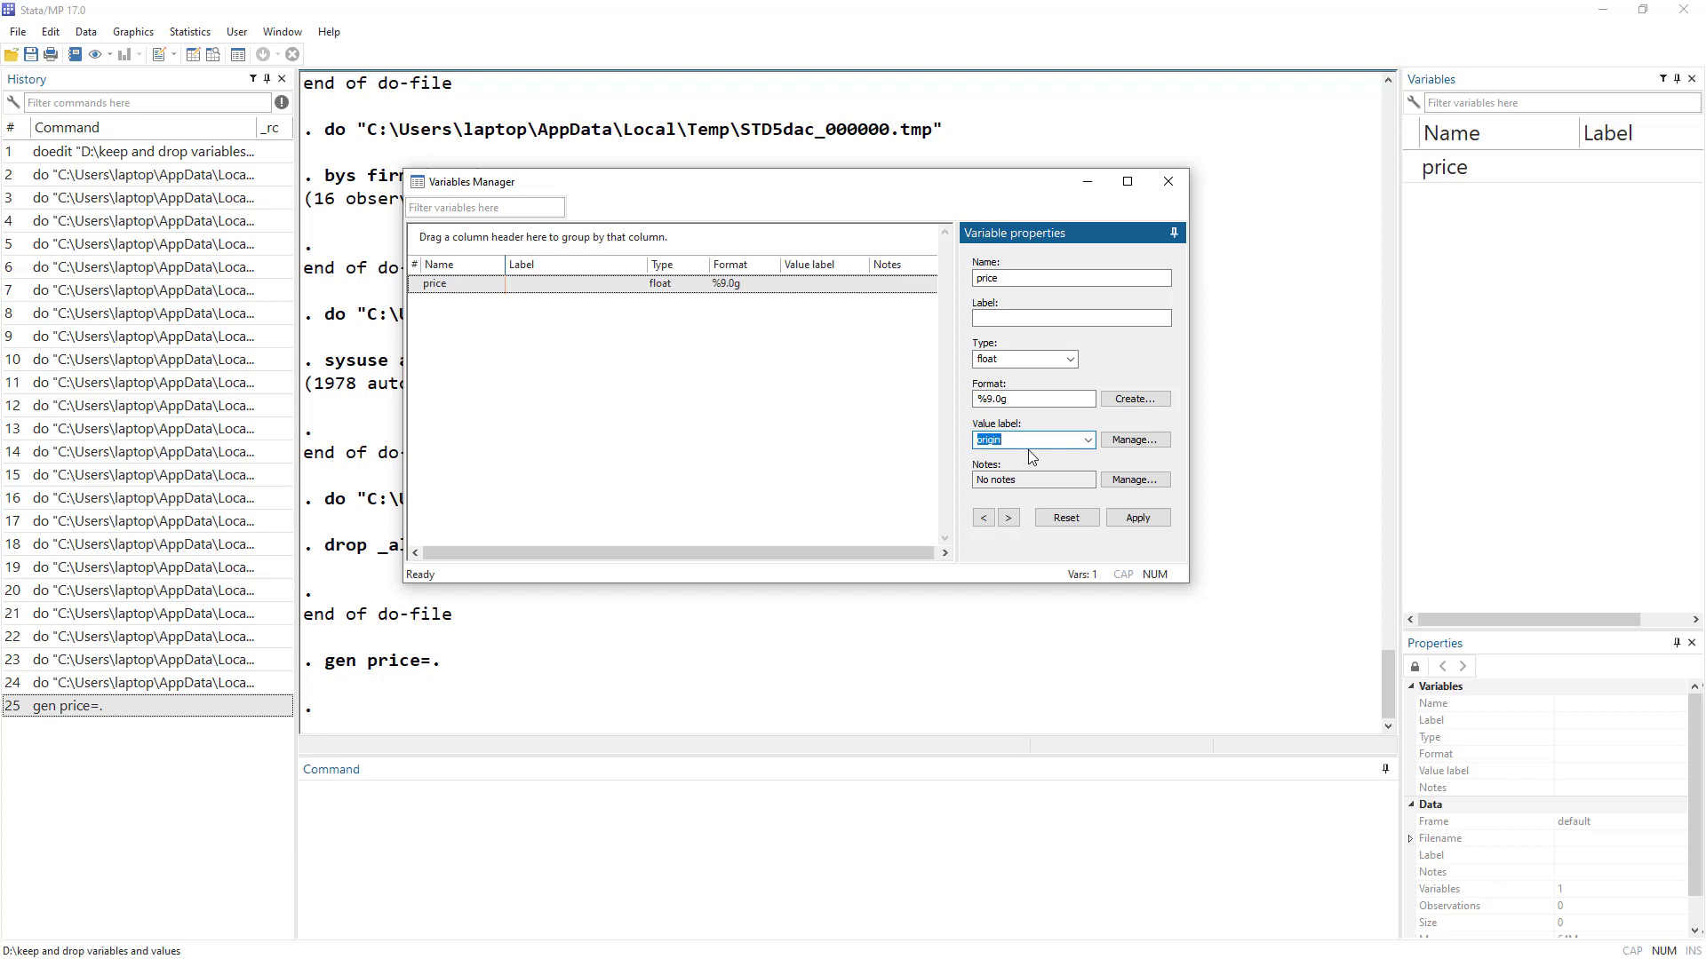
Highlight drop _all in the do-file for comparison and run clear as a command in the main Stata window
{"action": "key", "text": "alt+Tab"}
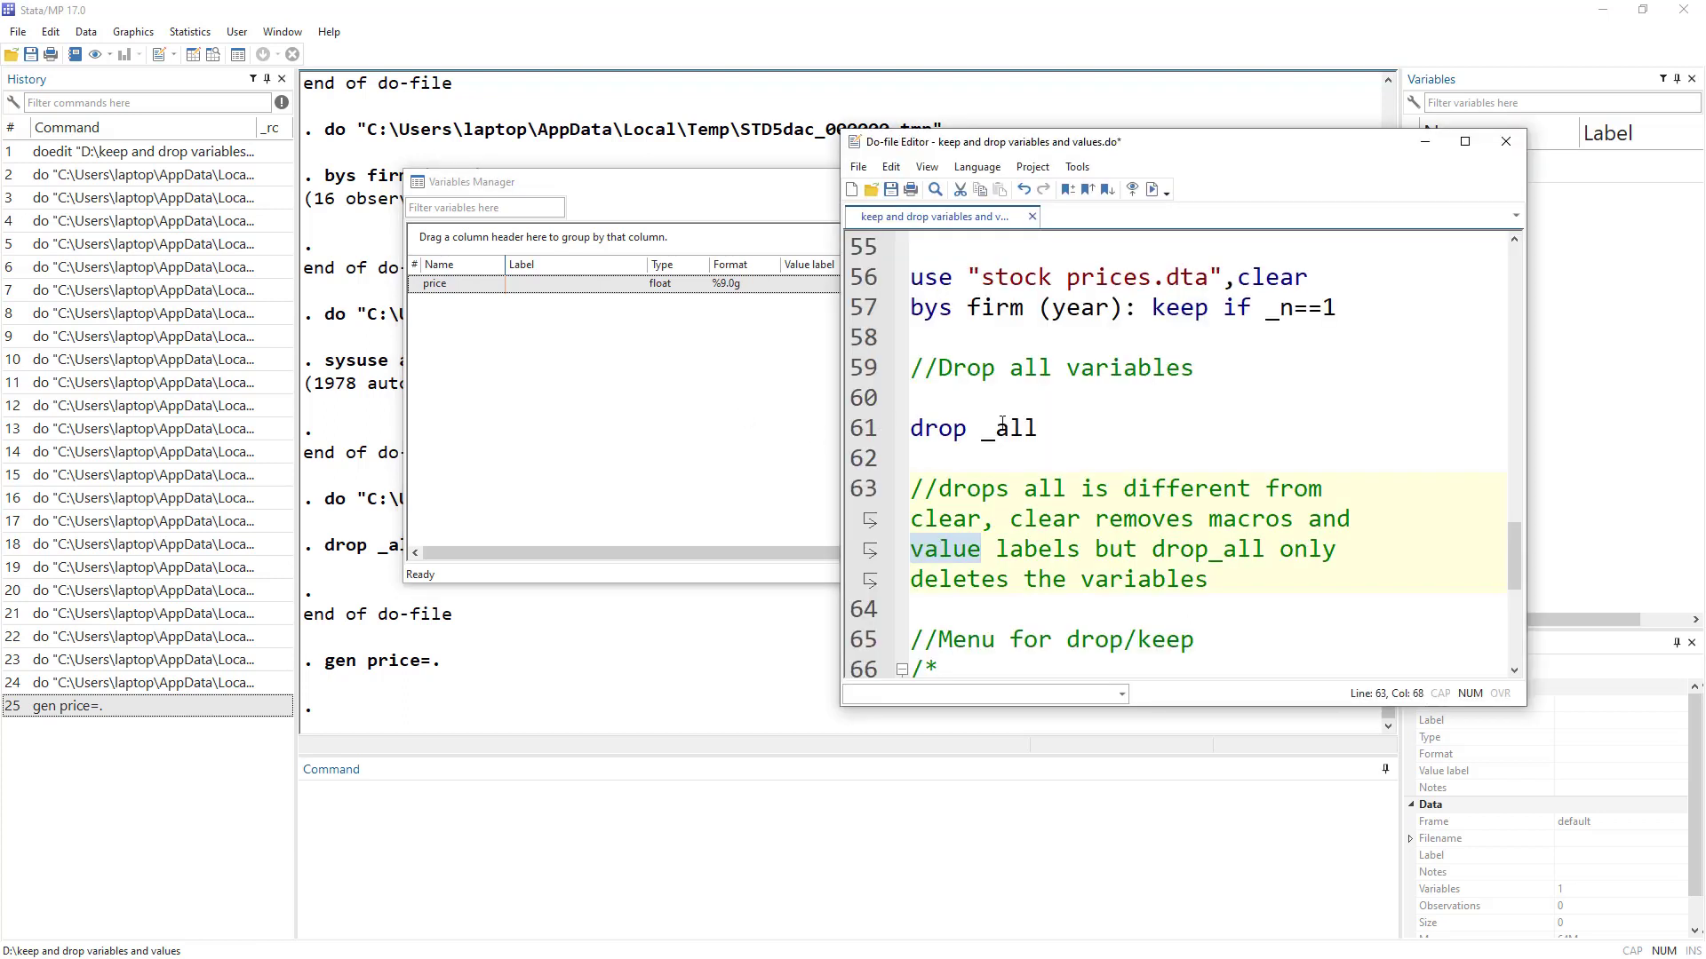
{"action": "left_click_drag", "start_coordinate": [1053, 428], "coordinate": [879, 419]}
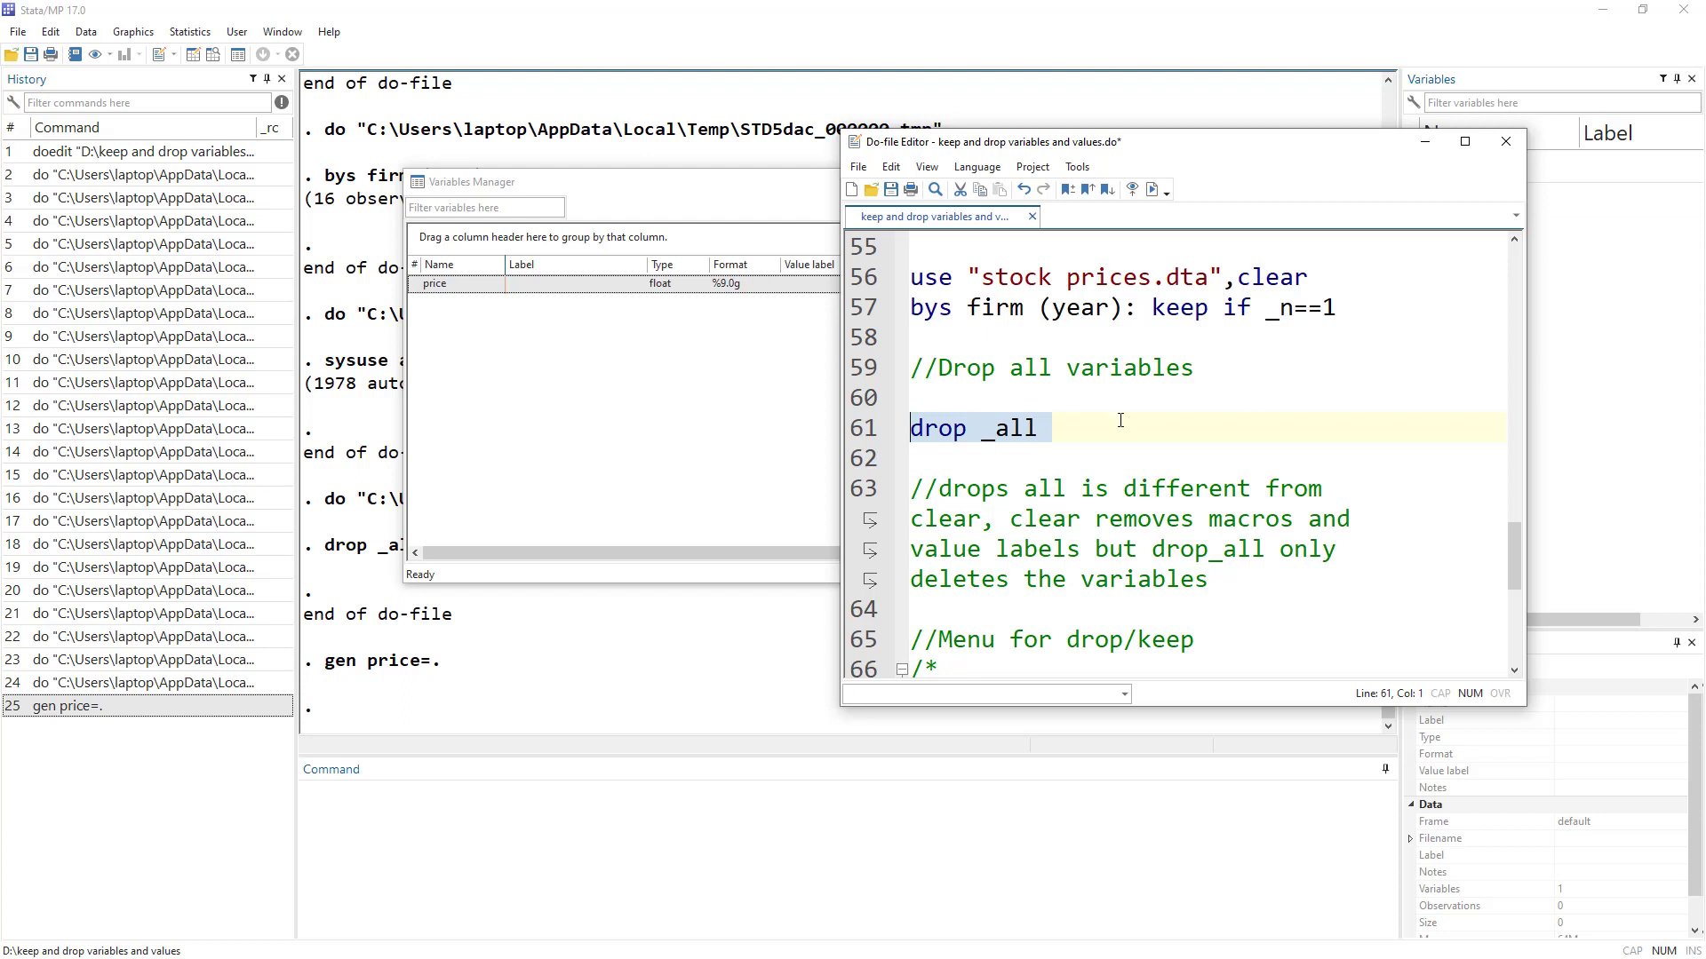
{"action": "left_click", "coordinate": [701, 842]}
{"action": "type", "text": "c"}
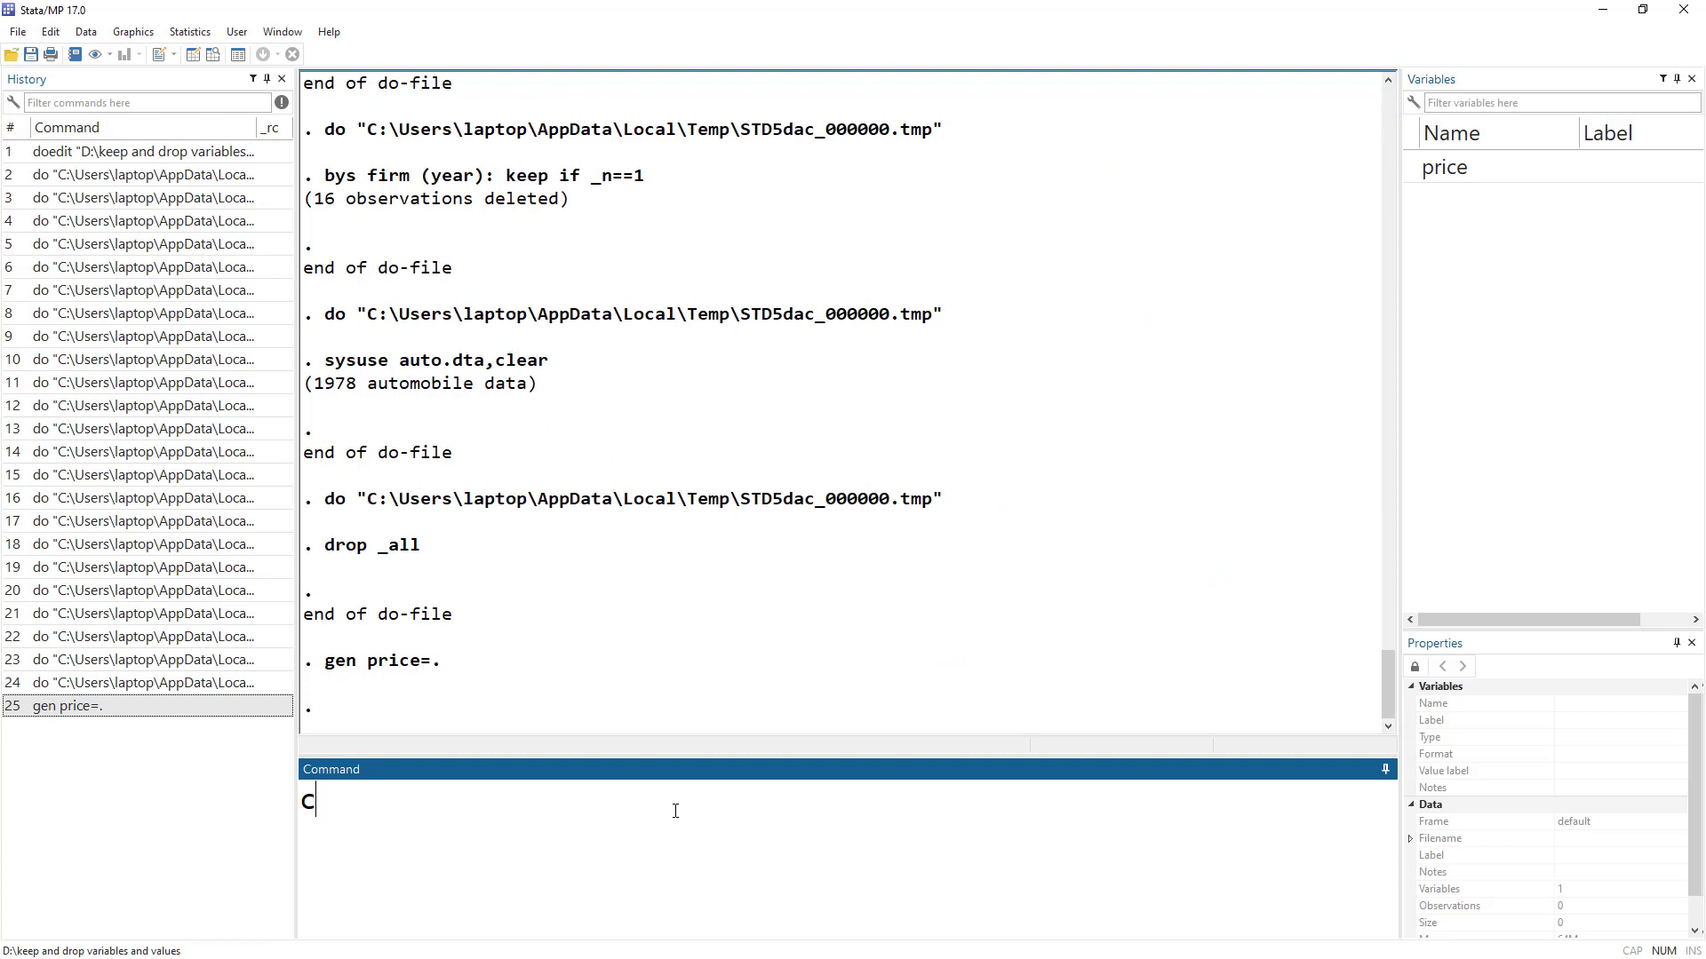
{"action": "type", "text": "lear"}
{"action": "key", "text": "Return"}
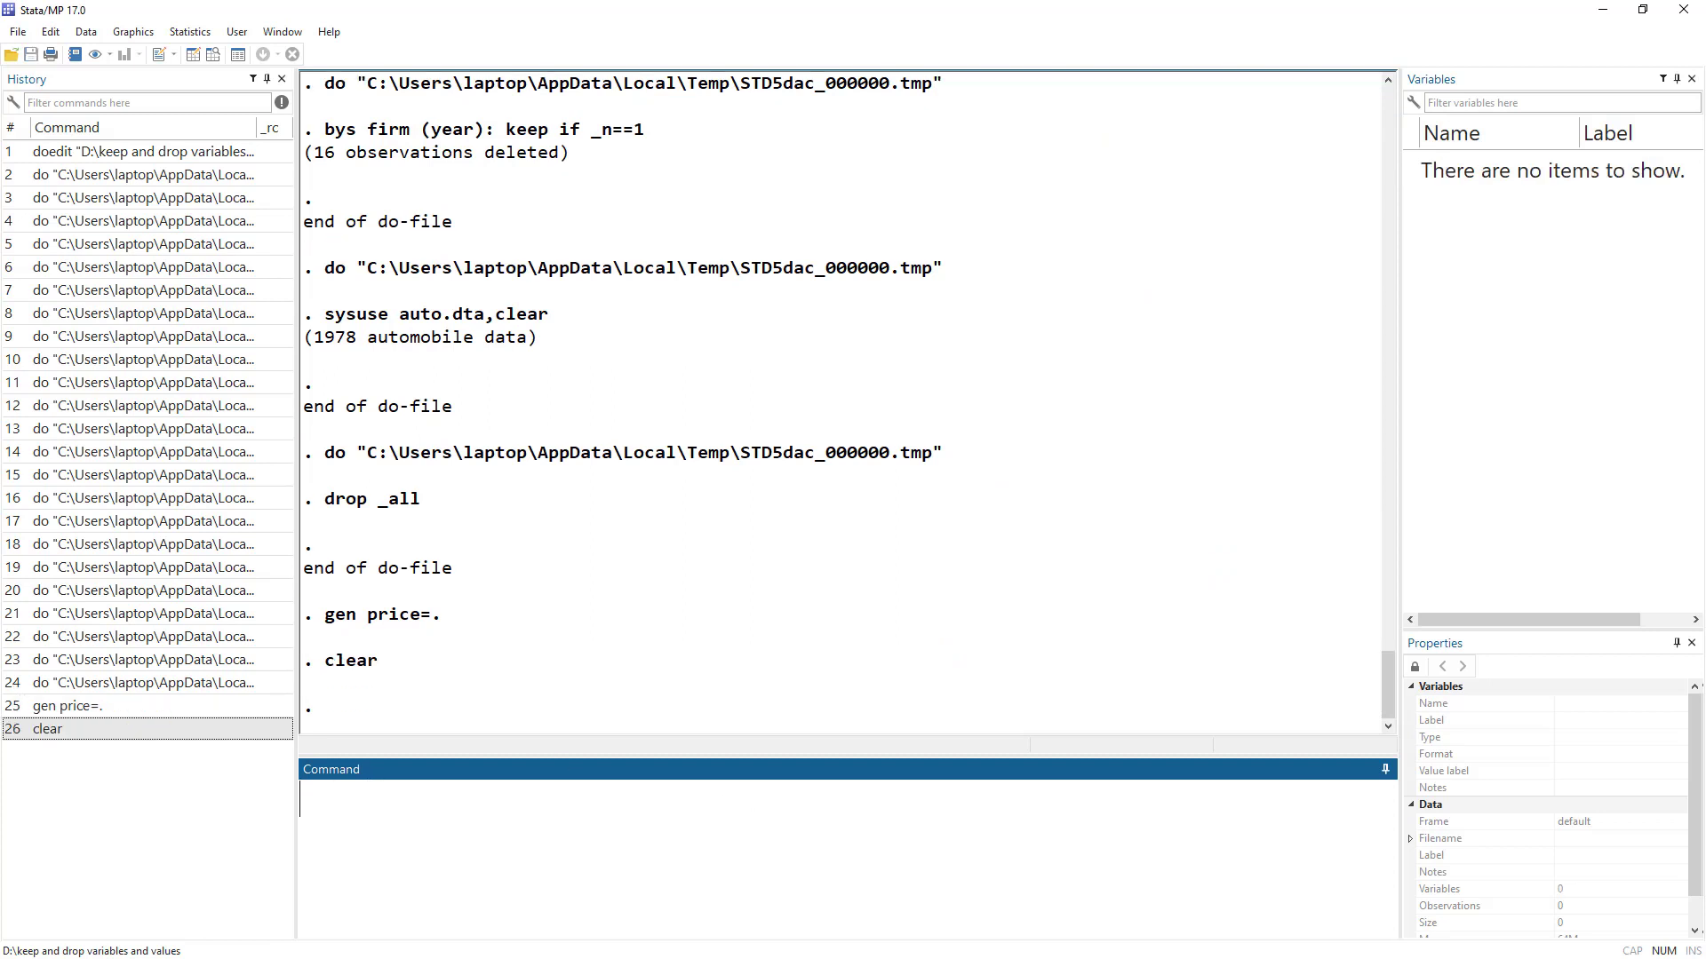
Rerun gen price=. from the command history and check which value labels the Variables Manager offers for price
{"action": "left_click", "coordinate": [1181, 178]}
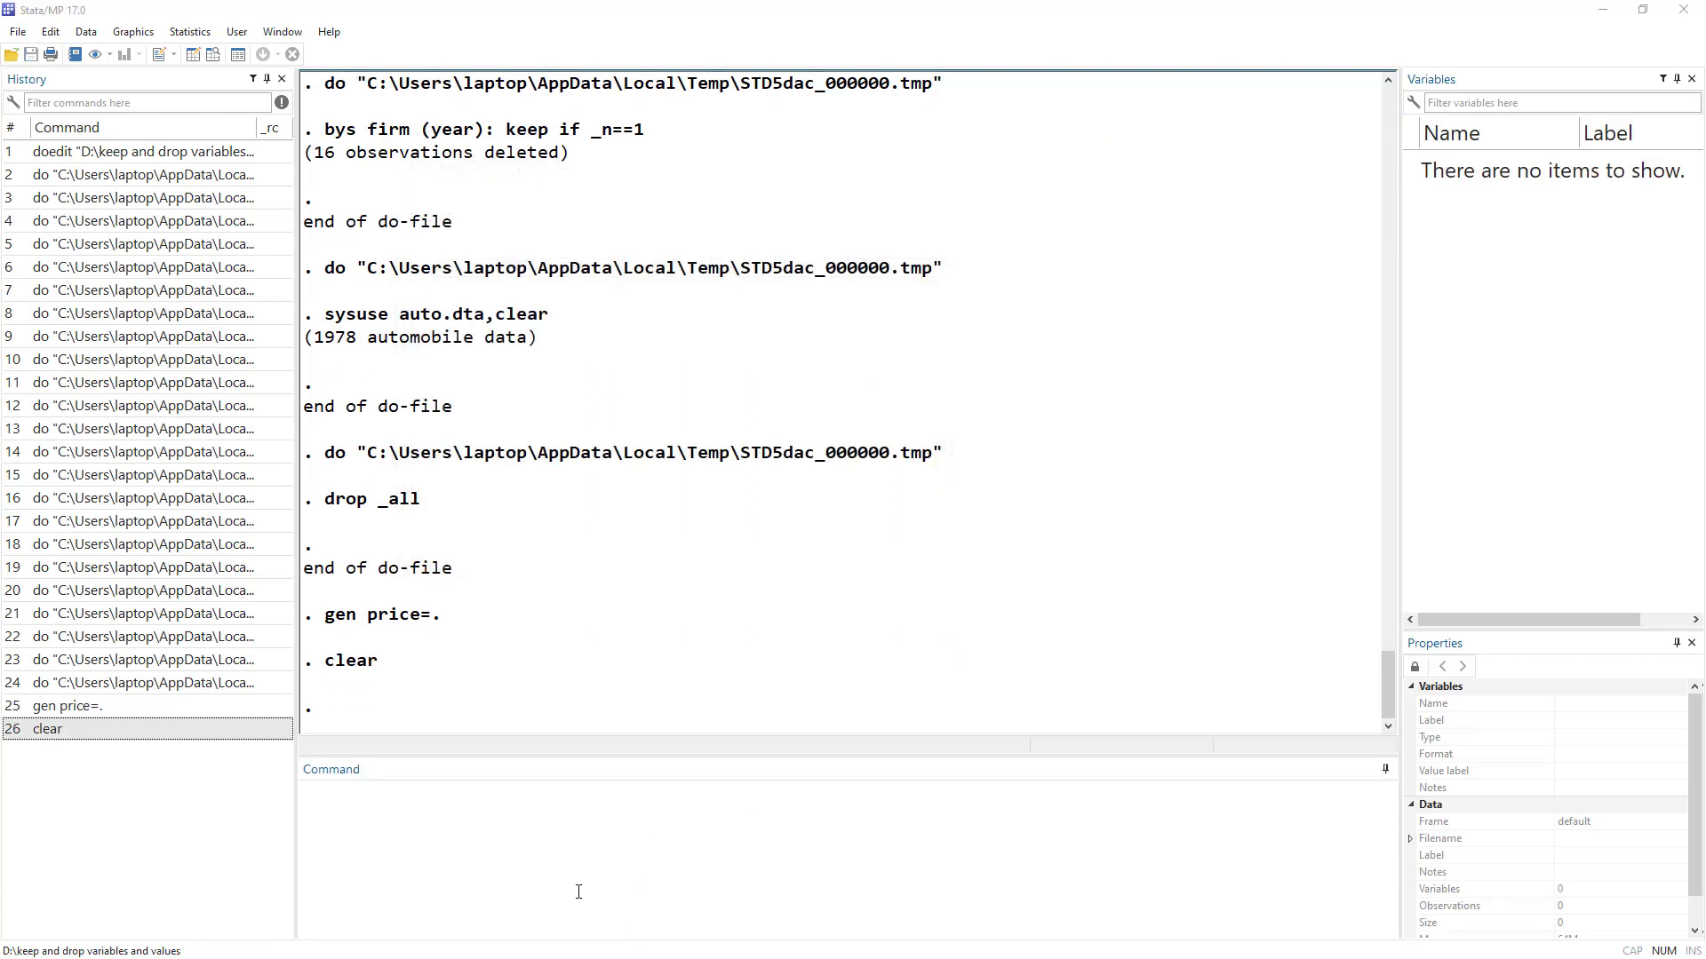
{"action": "double_click", "coordinate": [87, 709]}
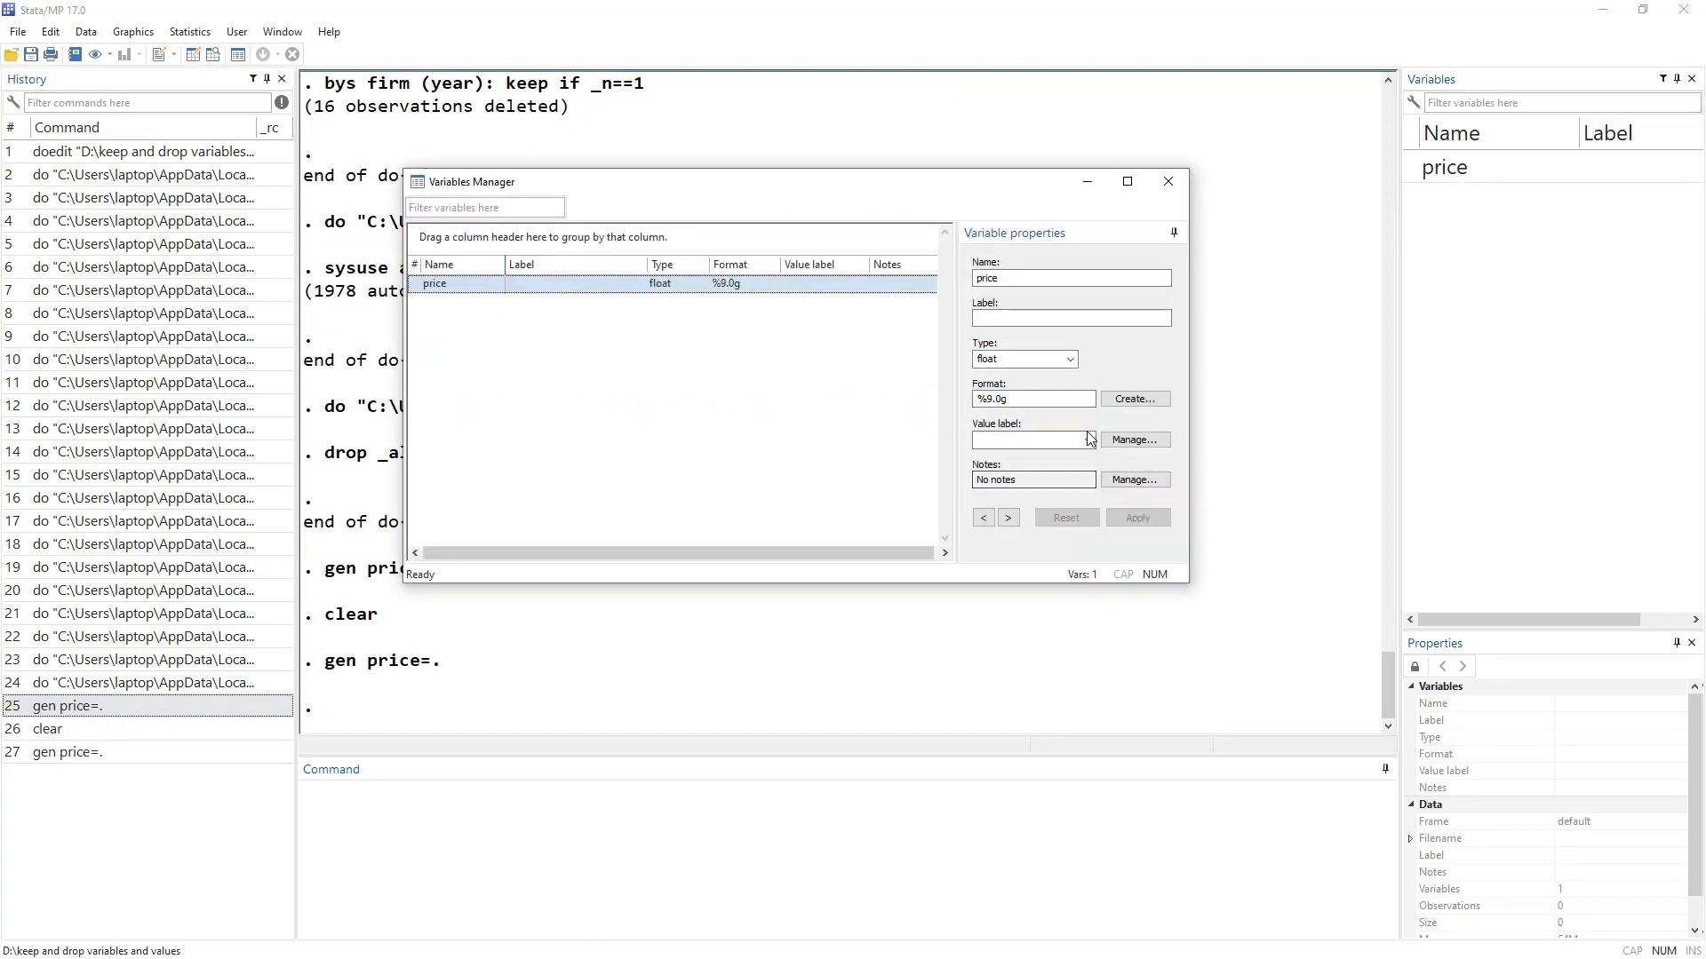
{"action": "left_click", "coordinate": [1088, 440]}
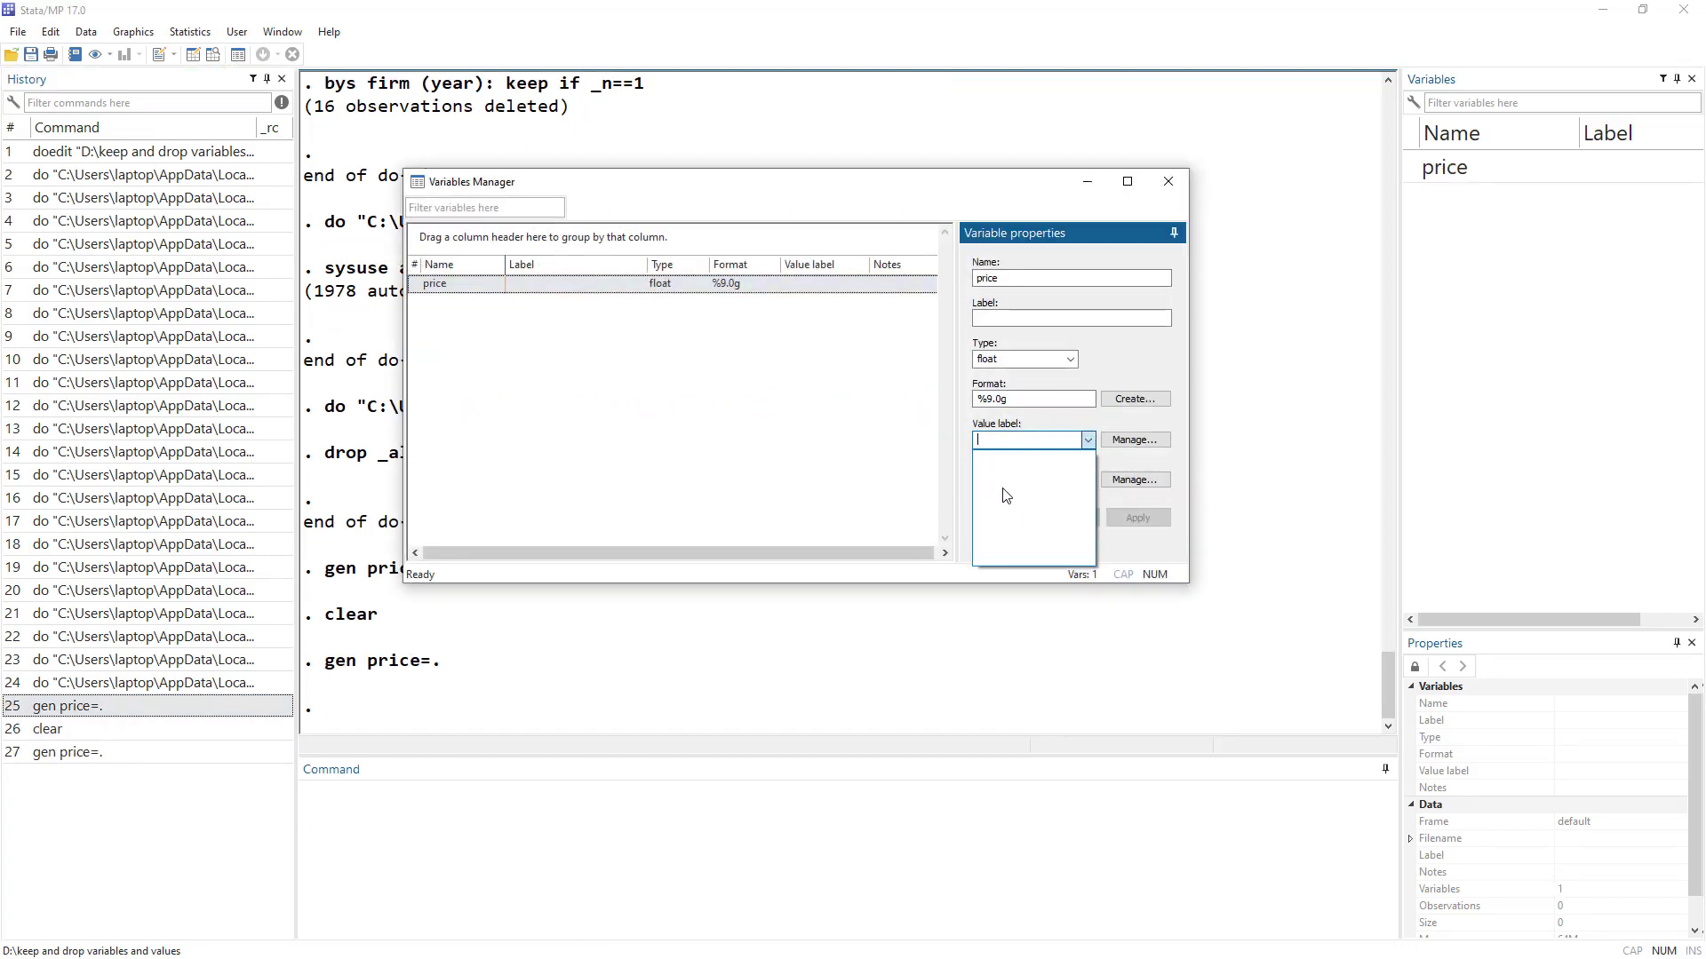
{"action": "left_click", "coordinate": [1169, 182]}
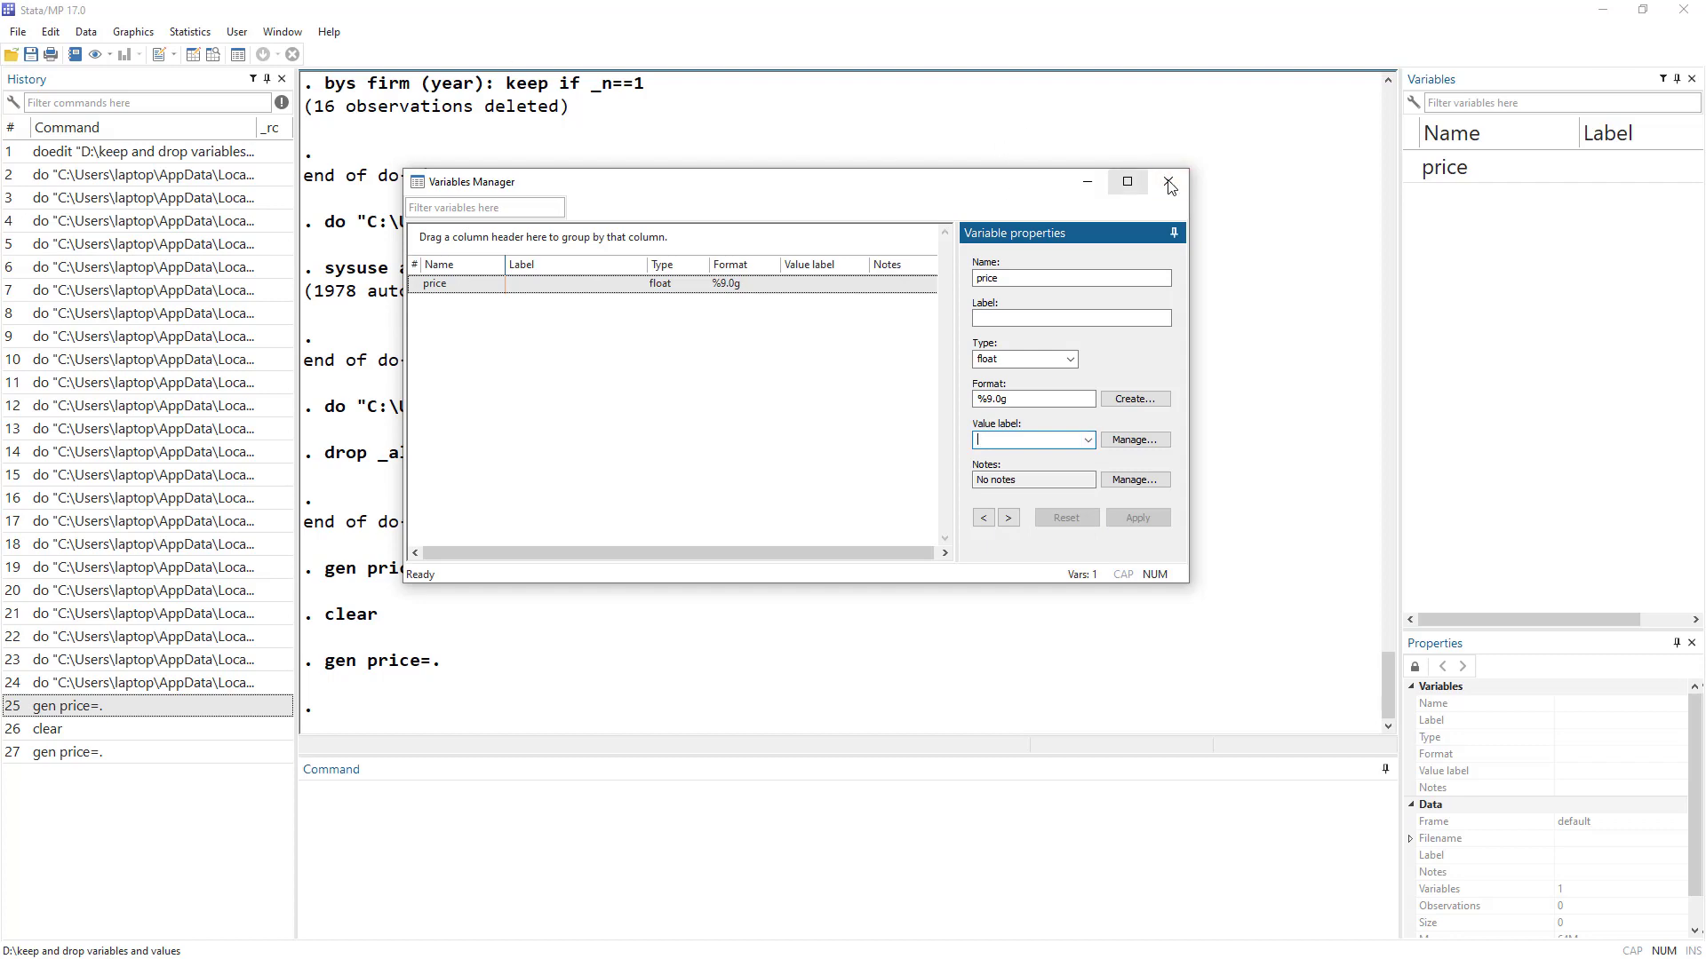
Close the Variables Manager and return to the do-file's notes on where to find drop/keep for variables and observations
{"action": "left_click", "coordinate": [1169, 182]}
{"action": "key", "text": "alt+Tab"}
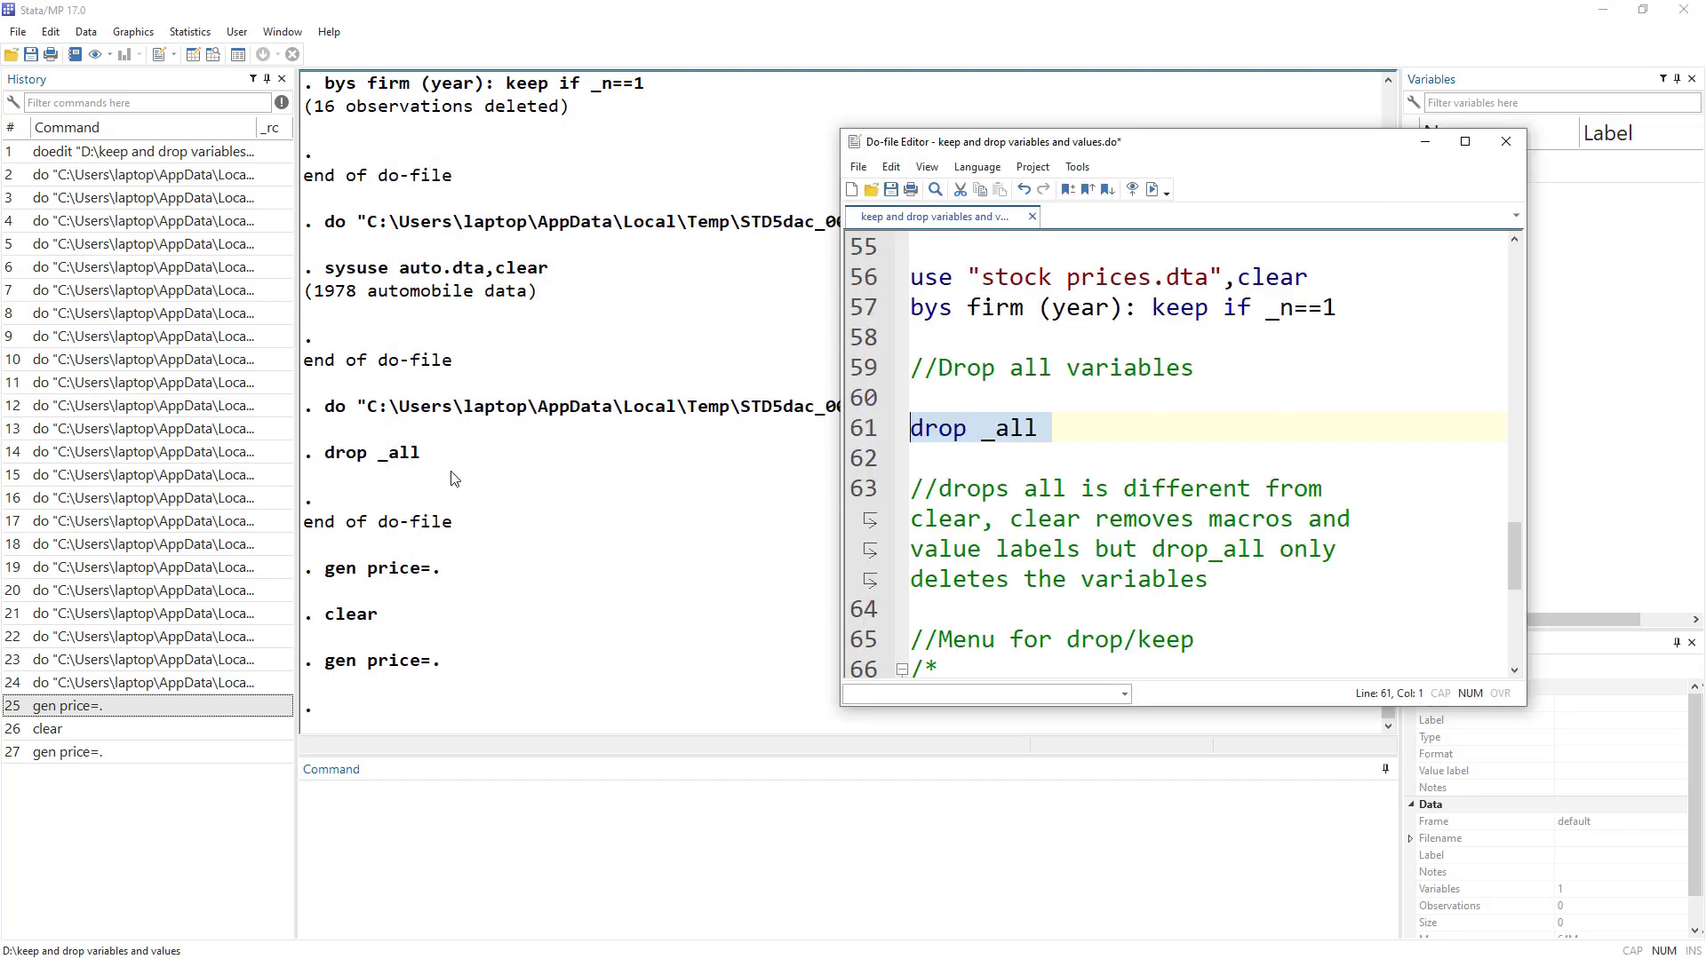
{"action": "scroll", "coordinate": [1072, 453], "scroll_direction": "down", "scroll_amount": 3}
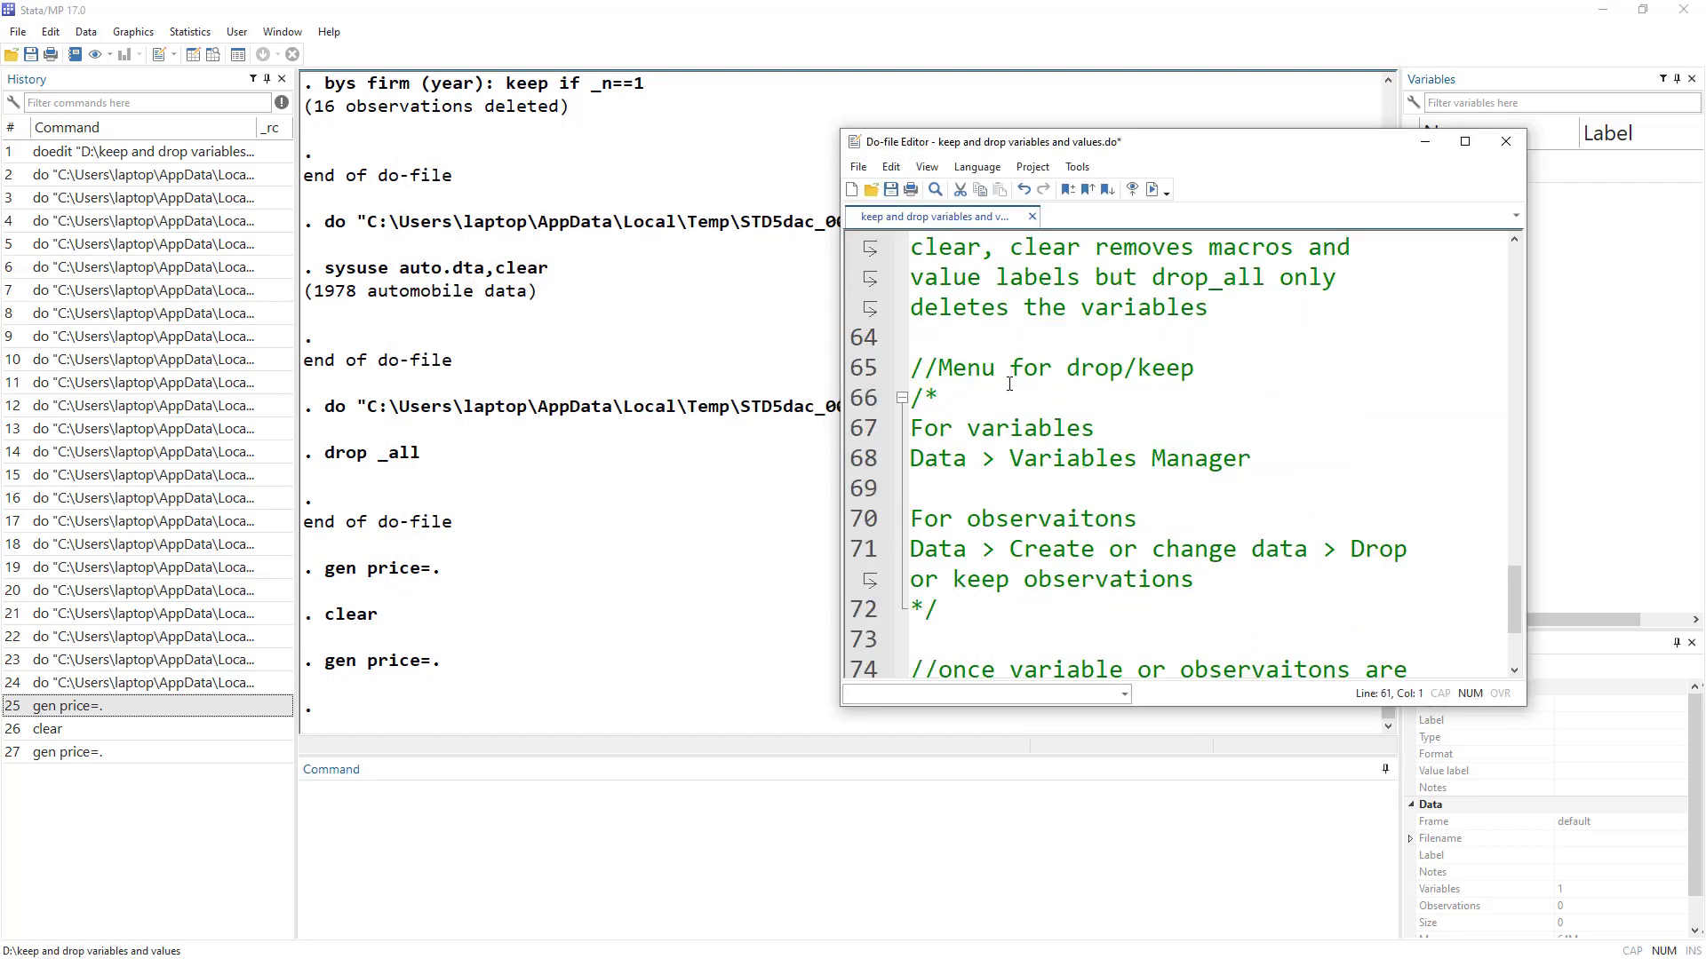
Look through the main window's data commands for the Variables Manager and the options for creating or changing data
{"action": "left_click", "coordinate": [86, 32]}
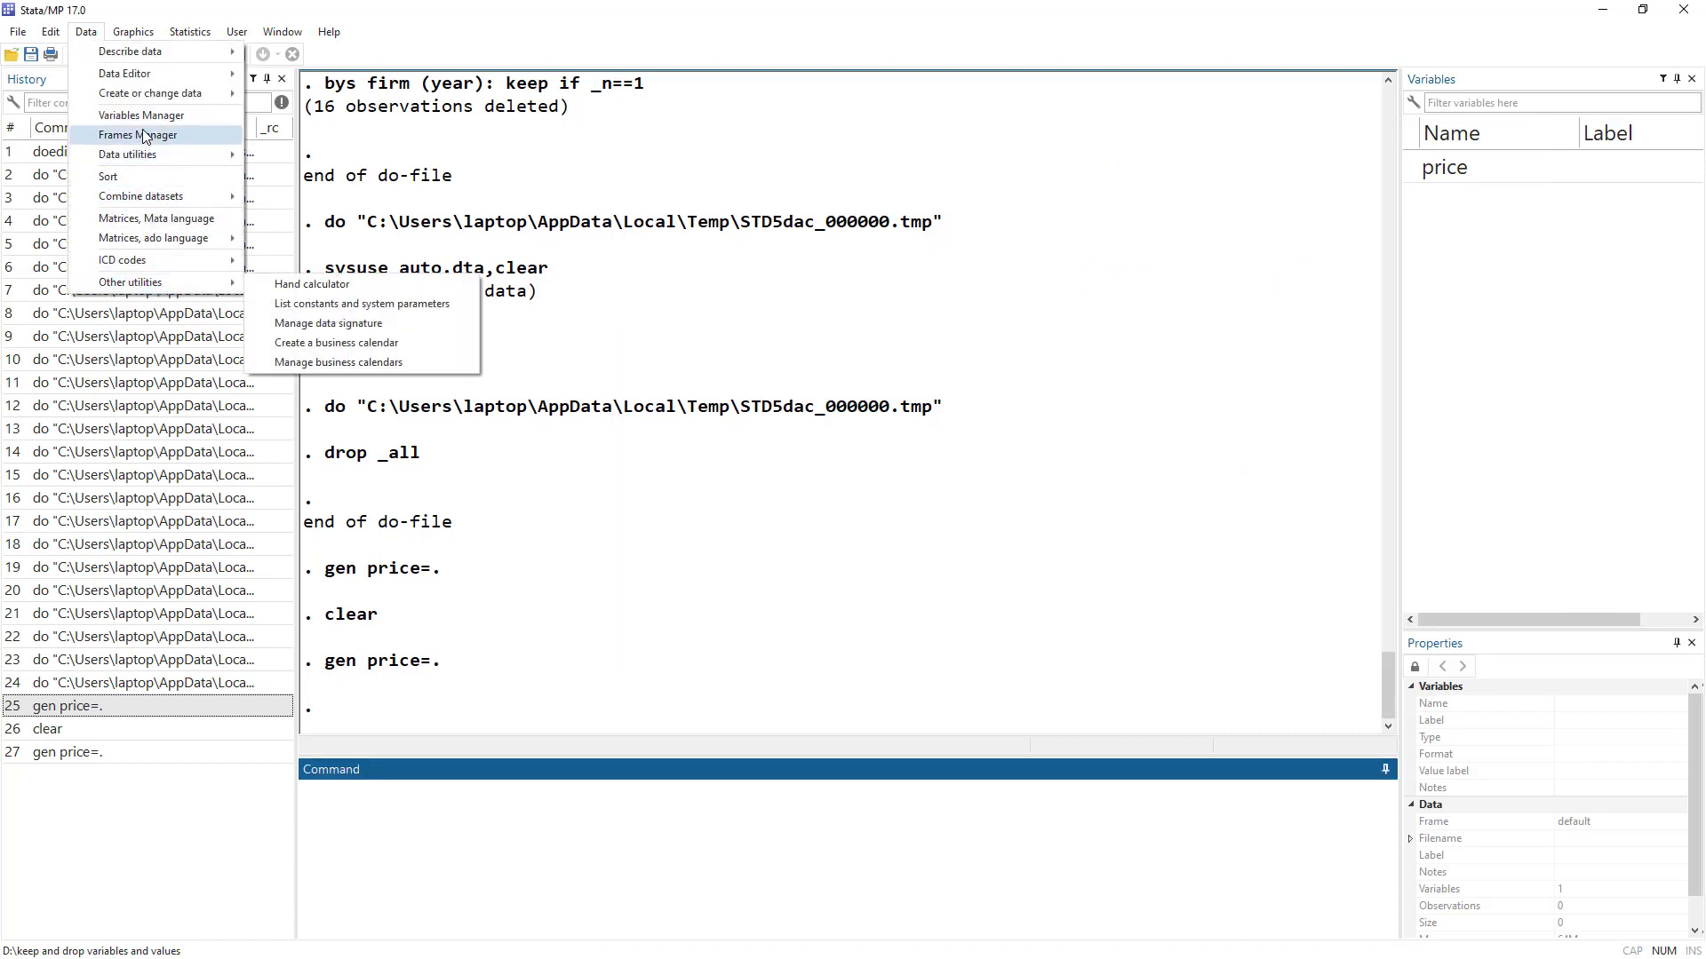
{"action": "left_click", "coordinate": [238, 79]}
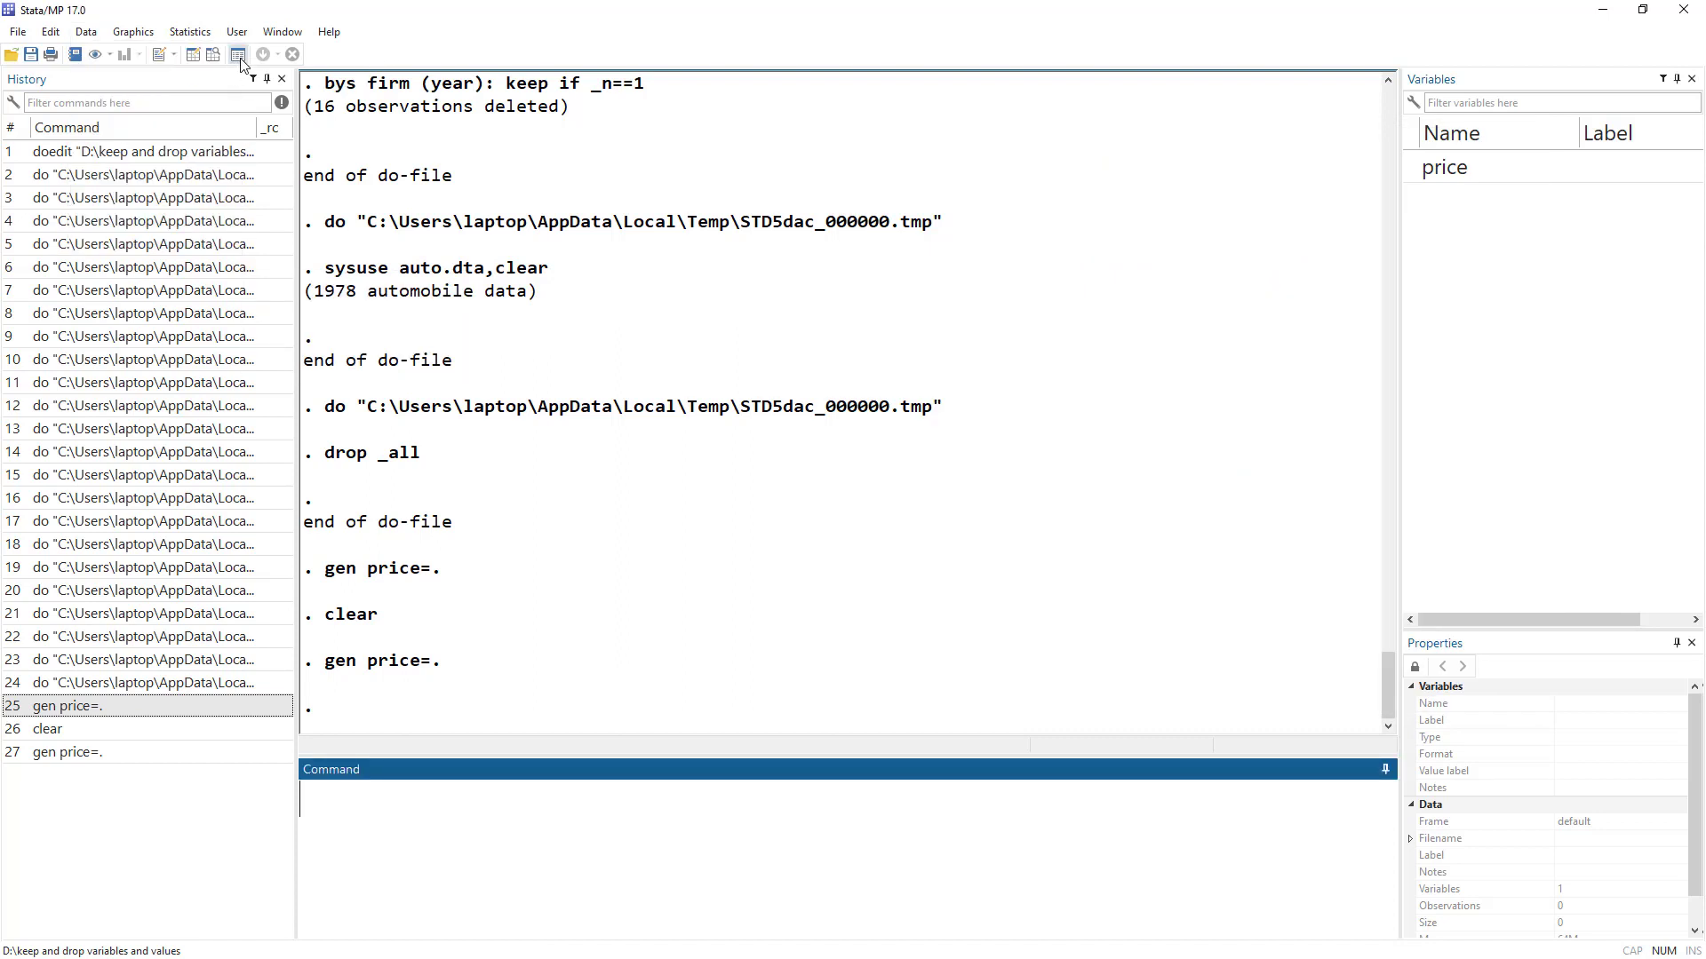
{"action": "left_click", "coordinate": [86, 32]}
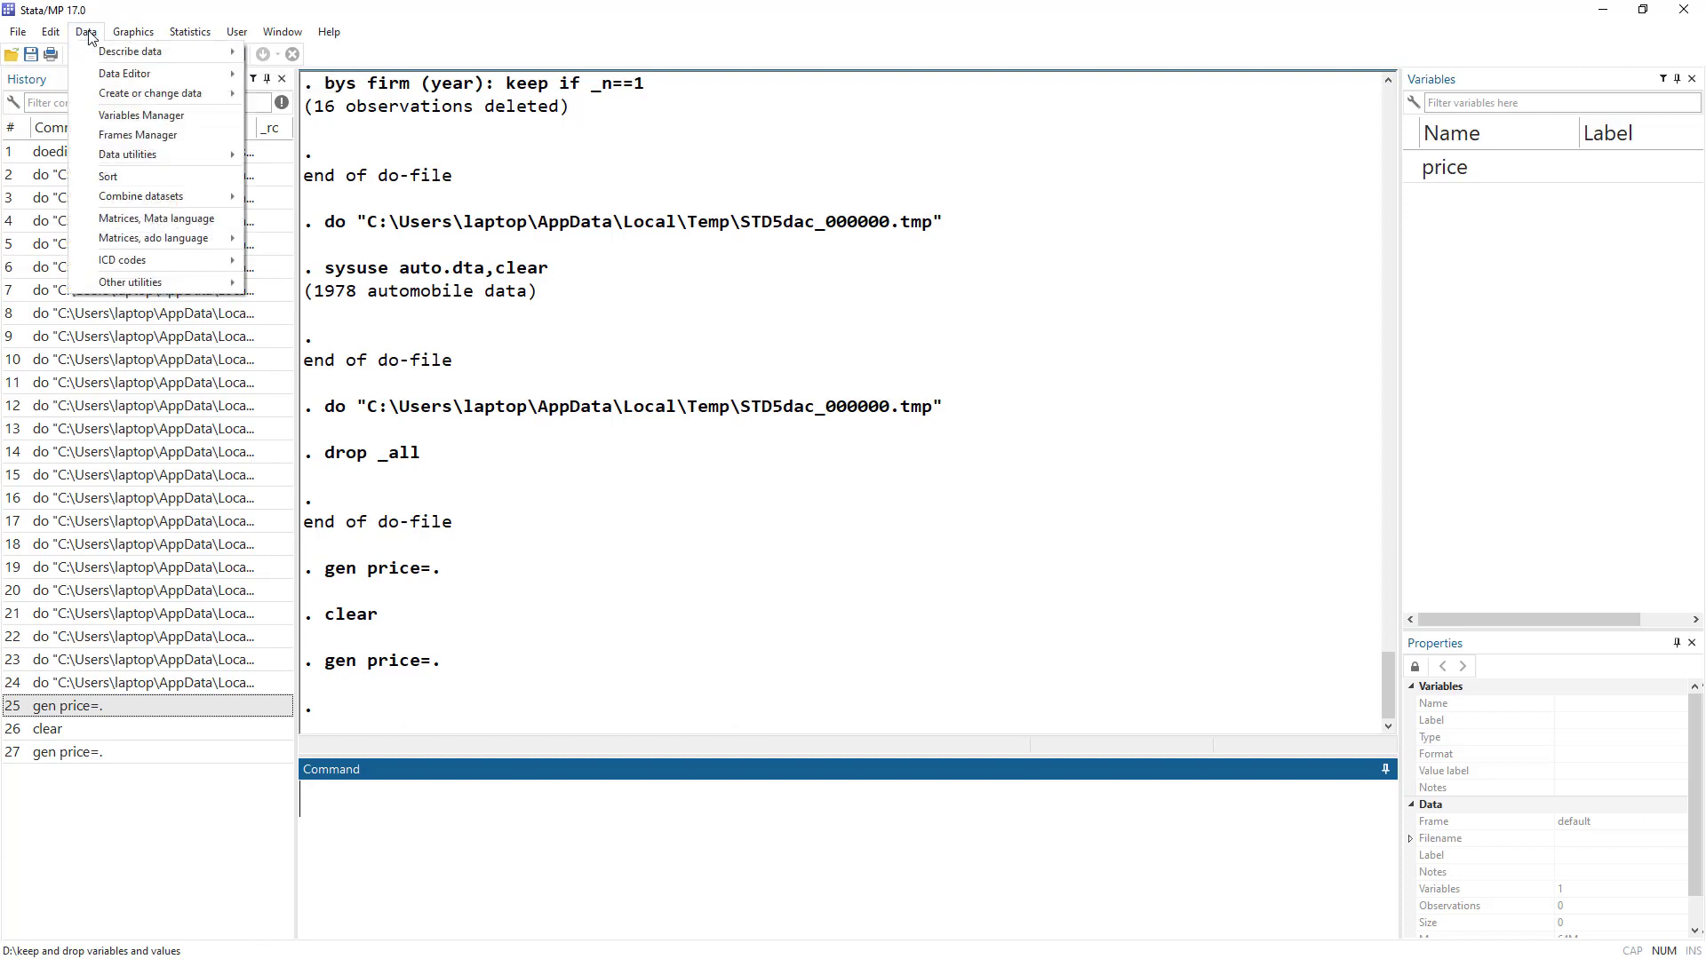
{"action": "mouse_move", "coordinate": [117, 96]}
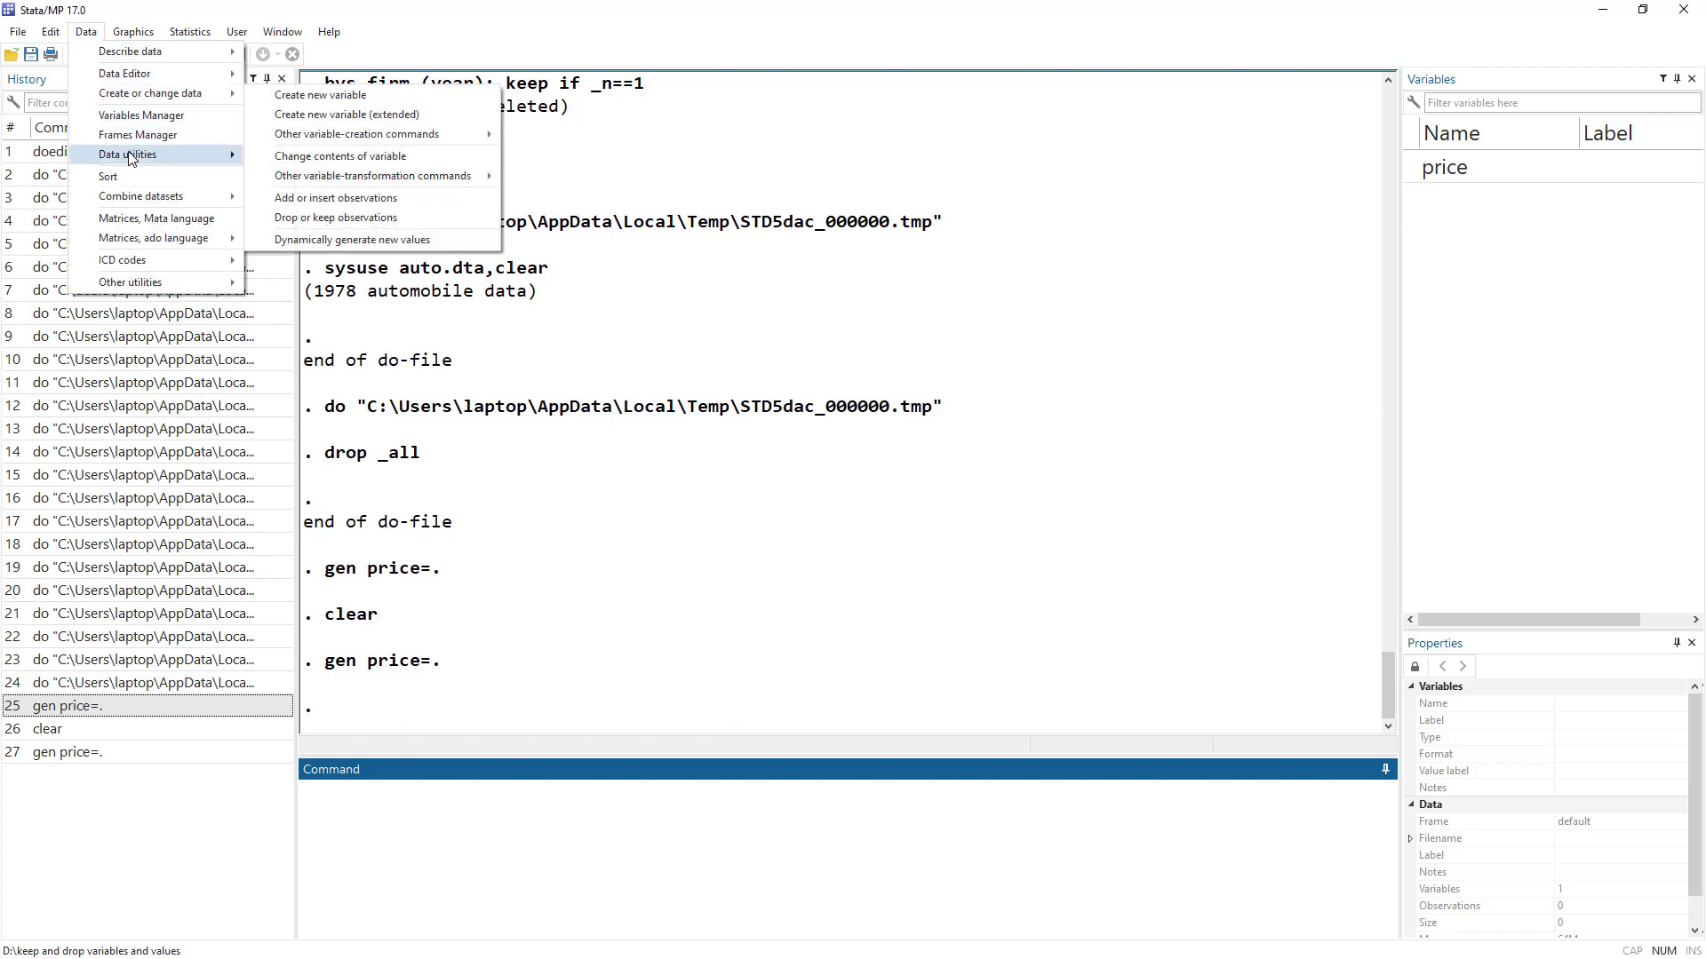
{"action": "mouse_move", "coordinate": [131, 155]}
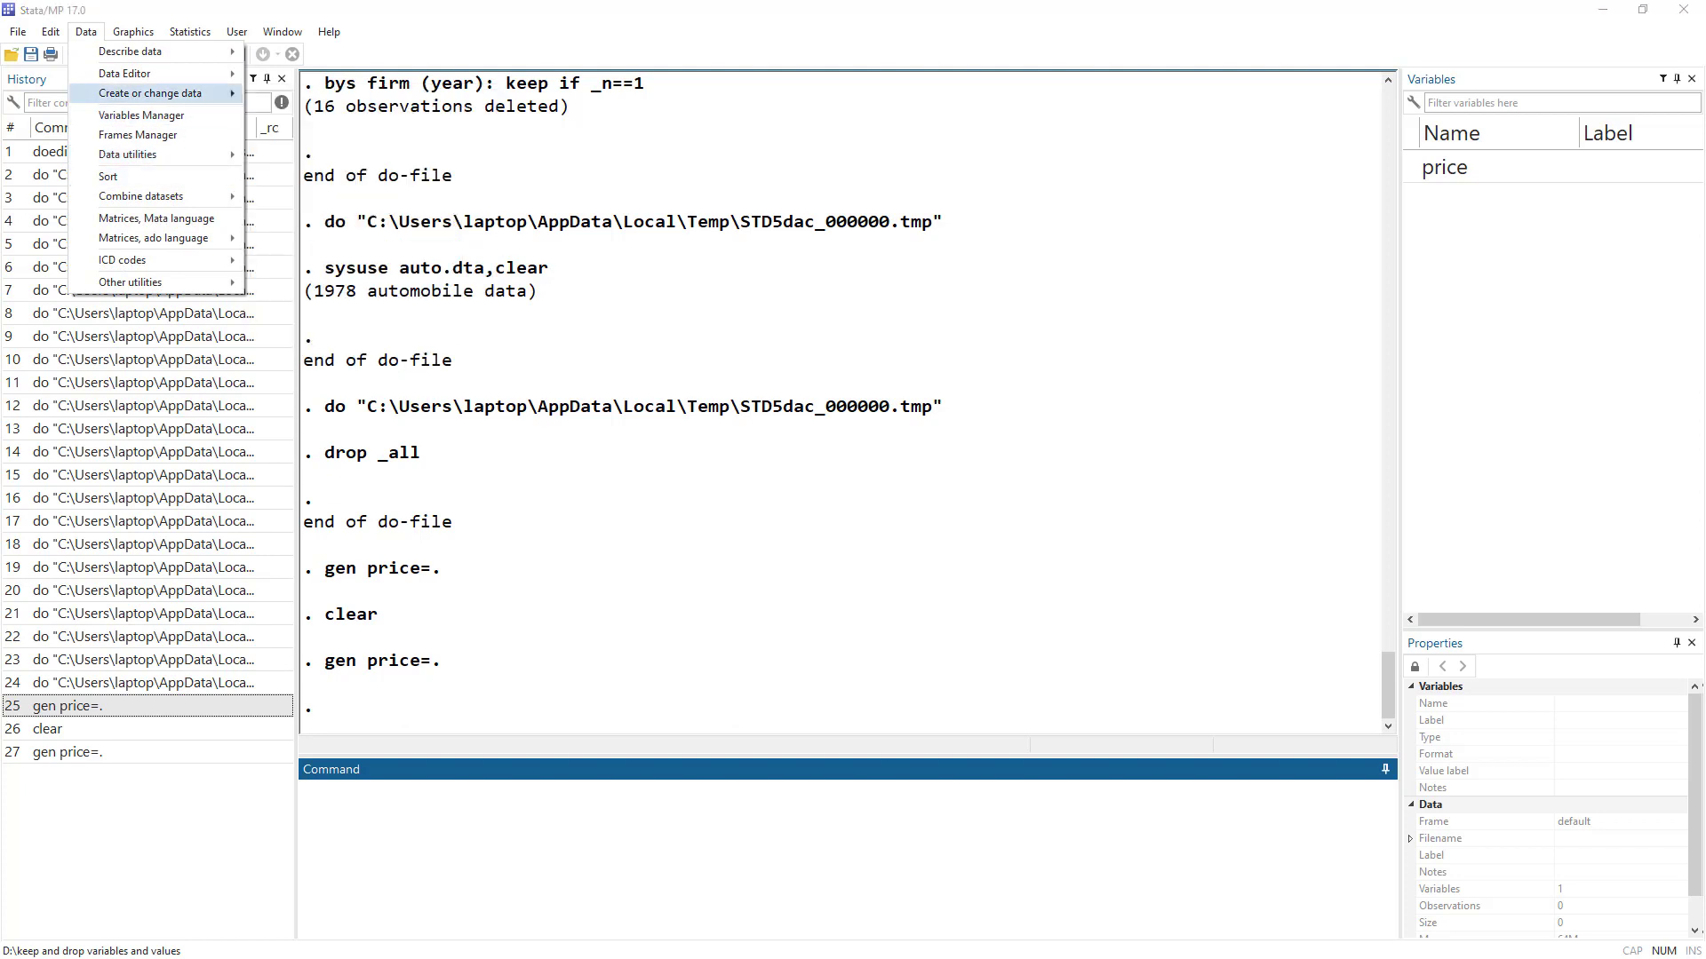
{"action": "left_click", "coordinate": [895, 644]}
Highlight "change" in the do-file's note for observations and locate the Drop or keep observations command without opening it
{"action": "key", "text": "alt+Tab"}
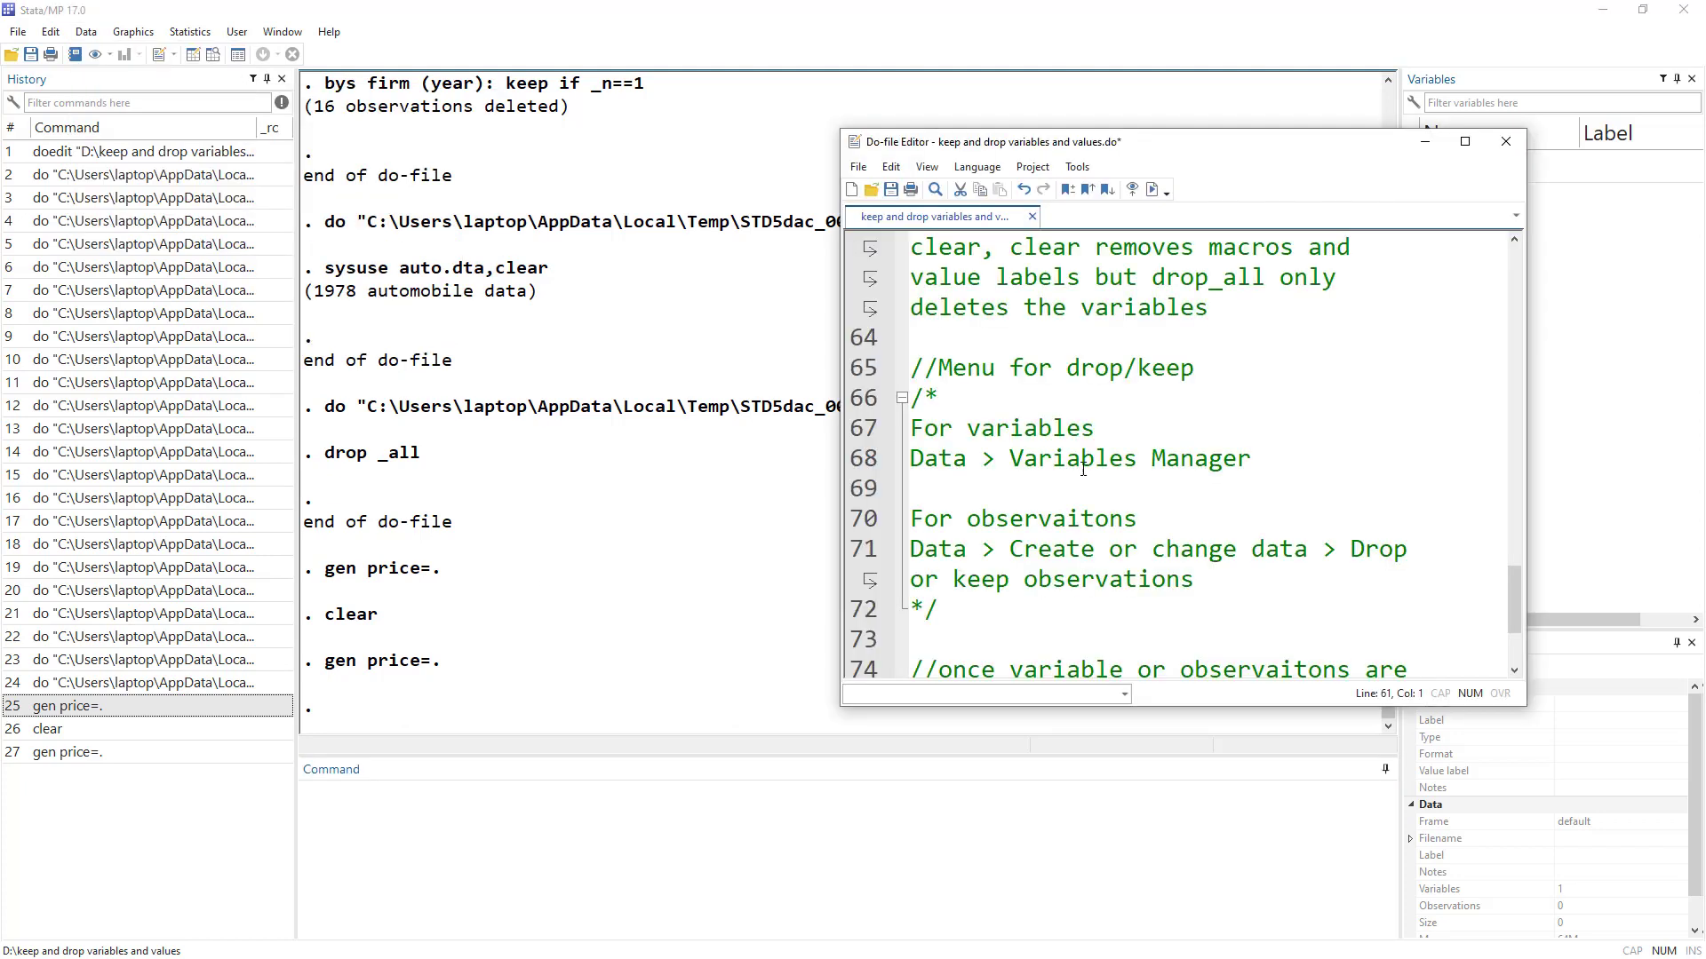
{"action": "double_click", "coordinate": [1157, 553]}
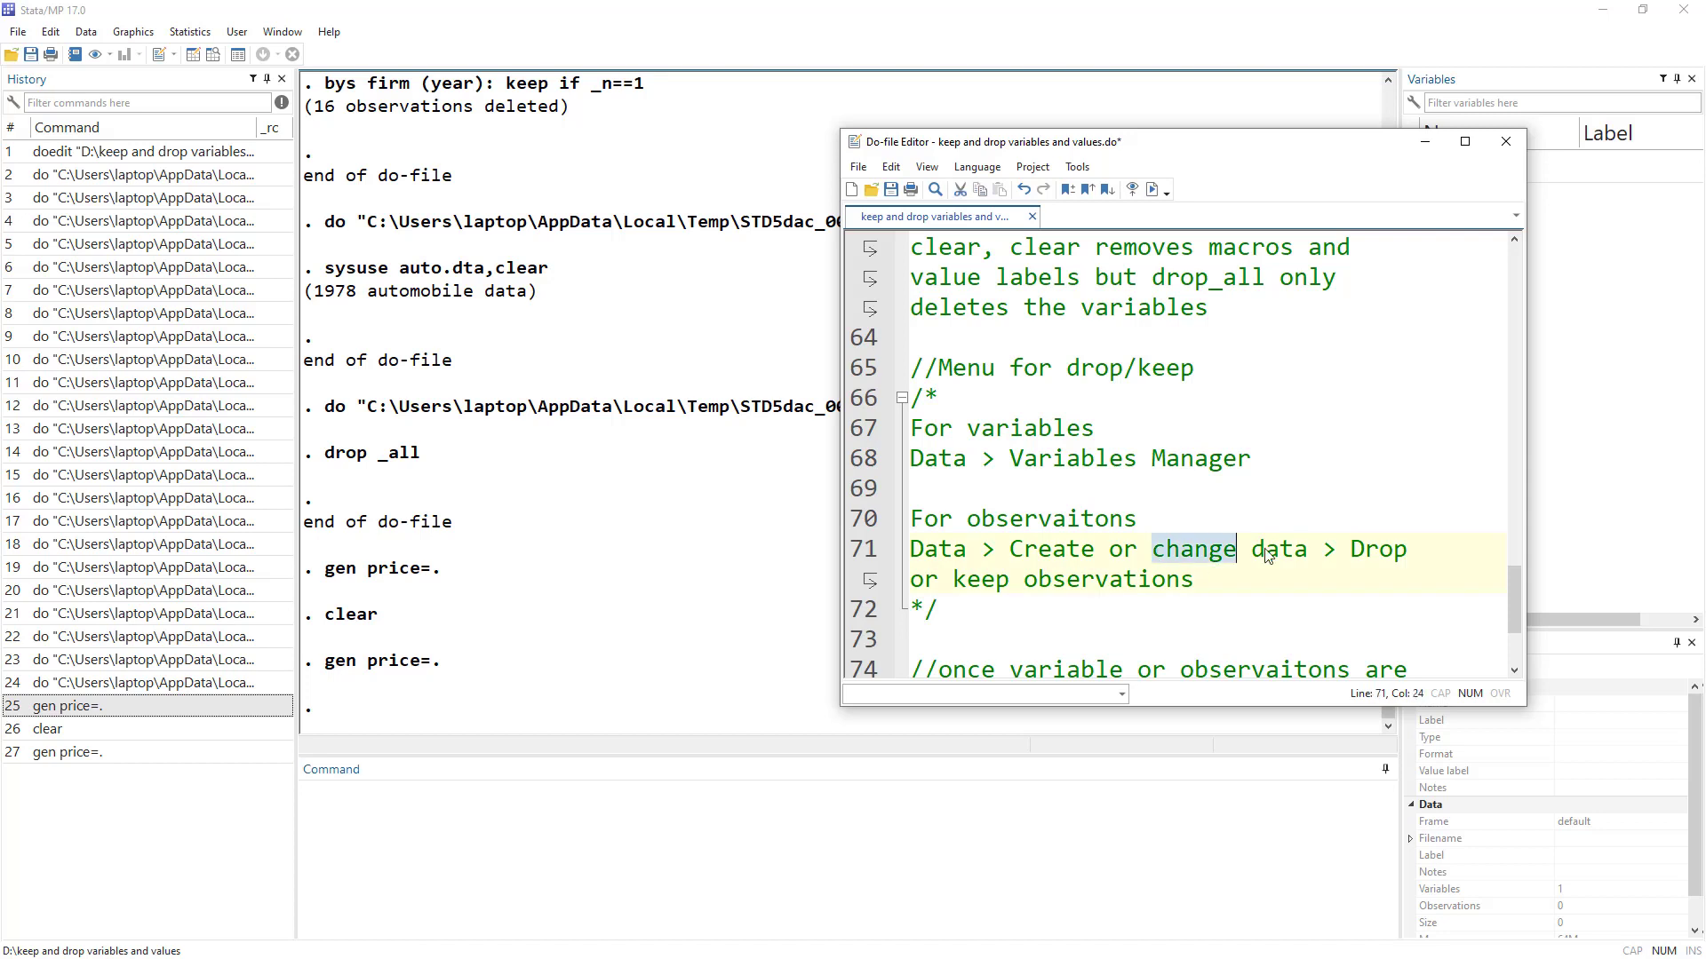
{"action": "left_click", "coordinate": [86, 32]}
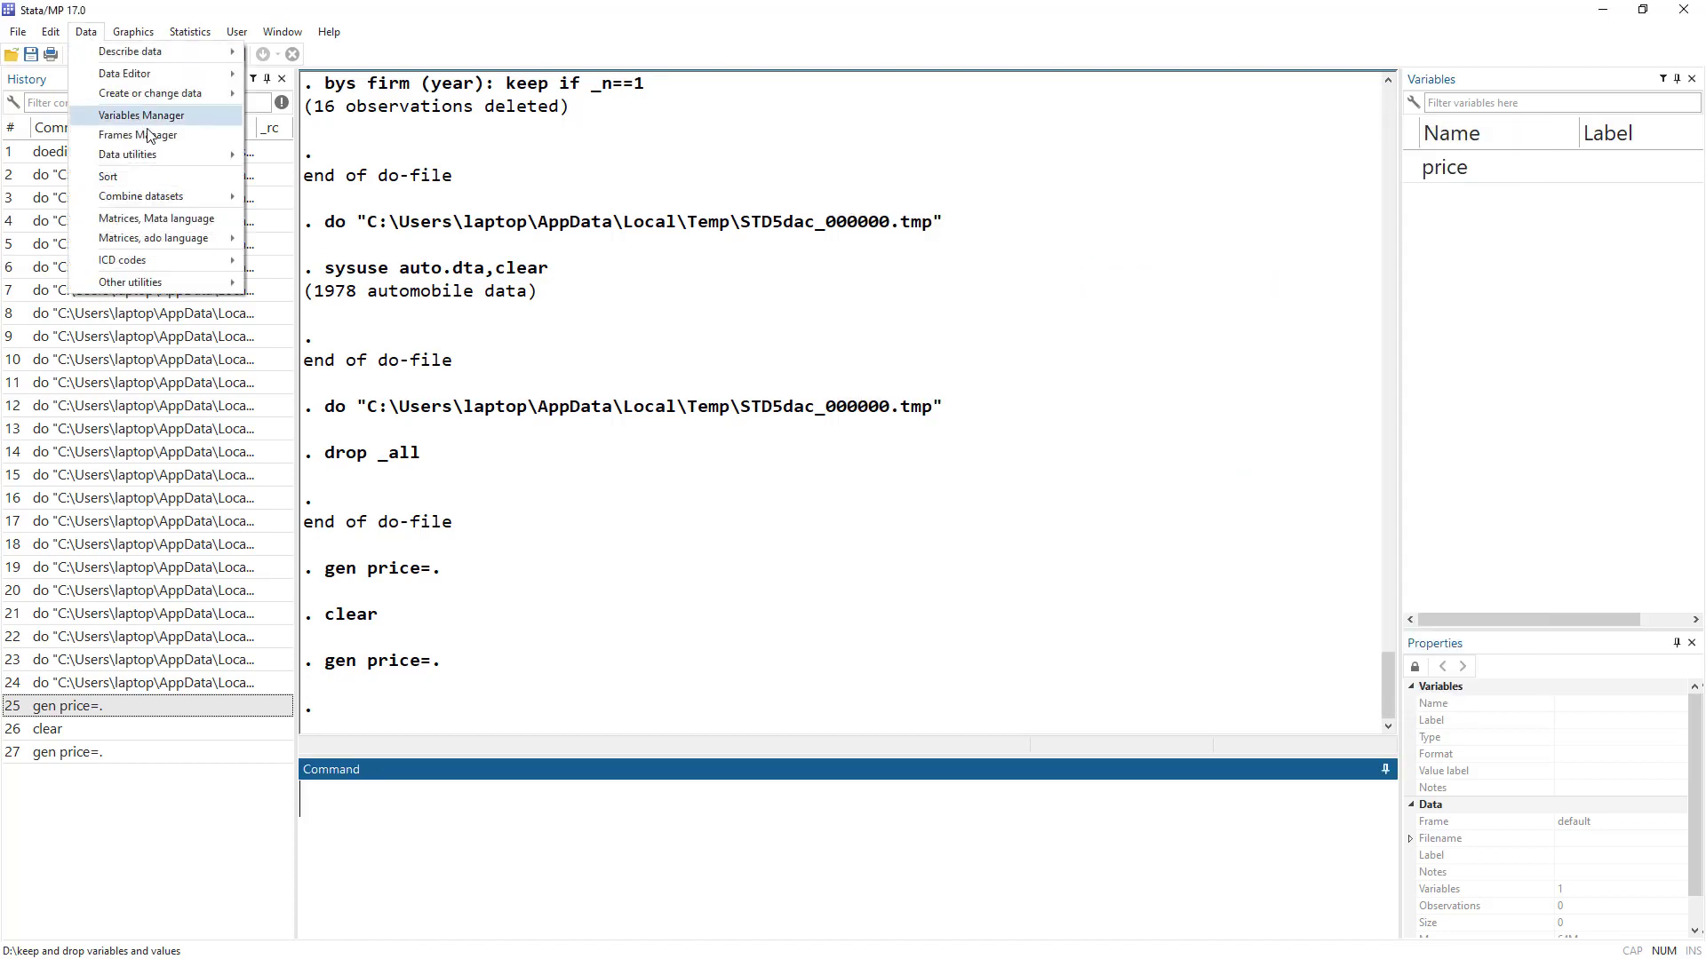
{"action": "mouse_move", "coordinate": [156, 93]}
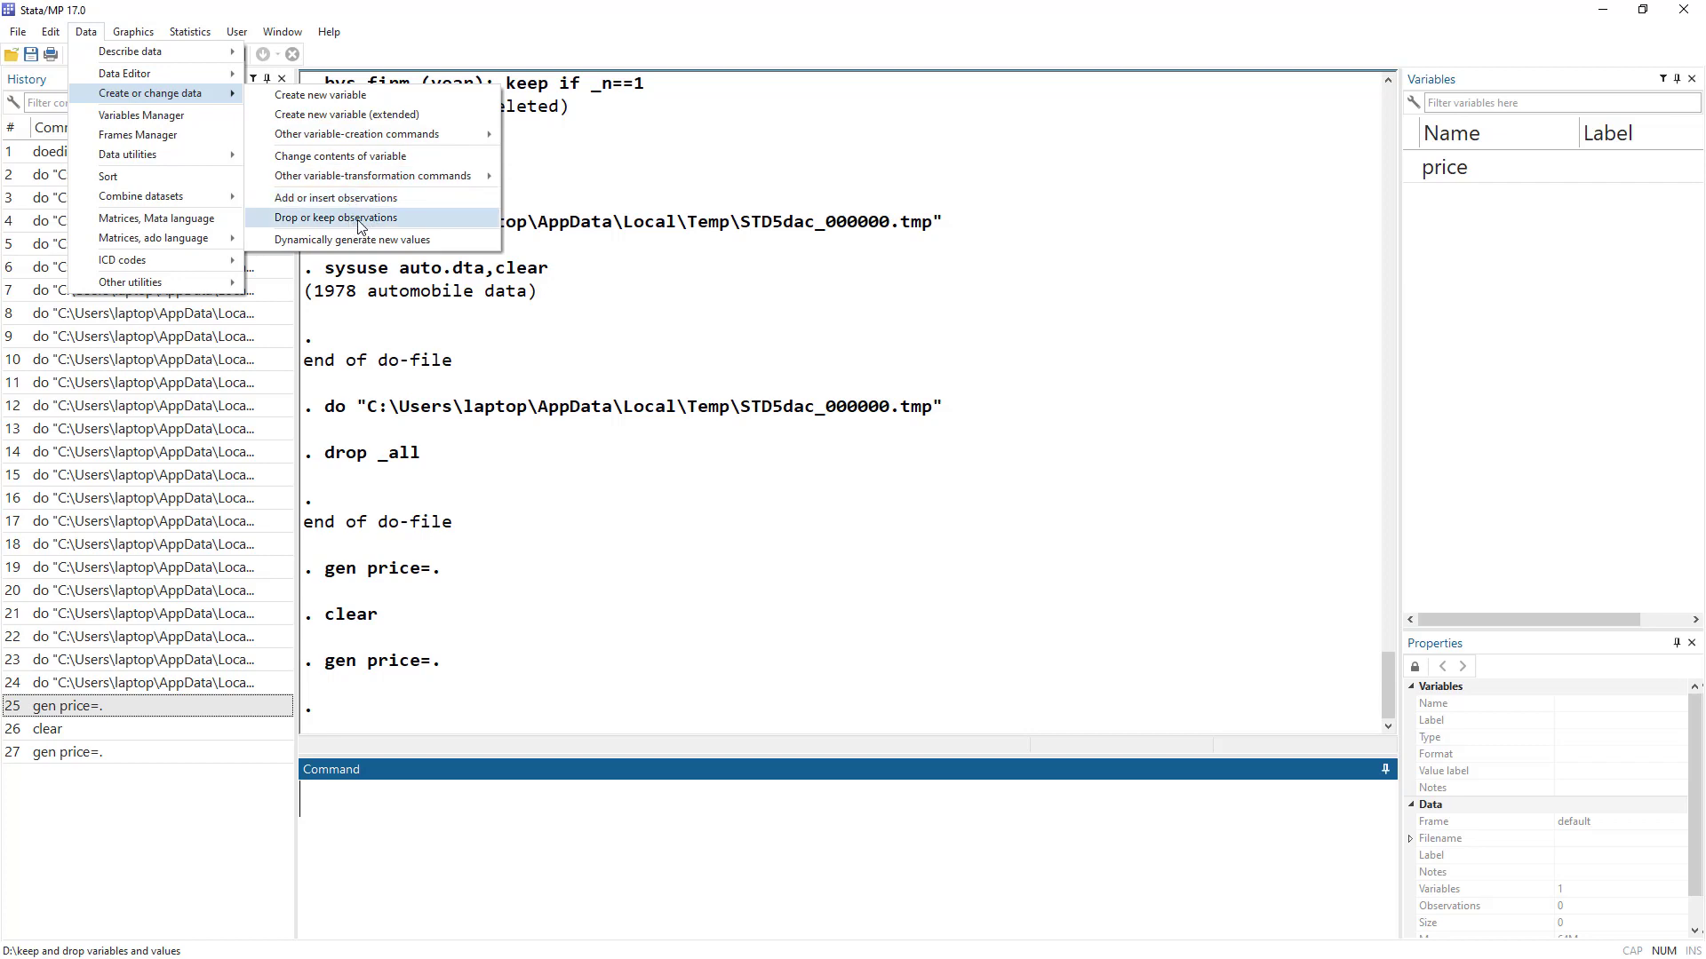
Review the do-file's closing note on recovering dropped data, highlighting the words once, frame and preserve
{"action": "key", "text": "alt+Tab"}
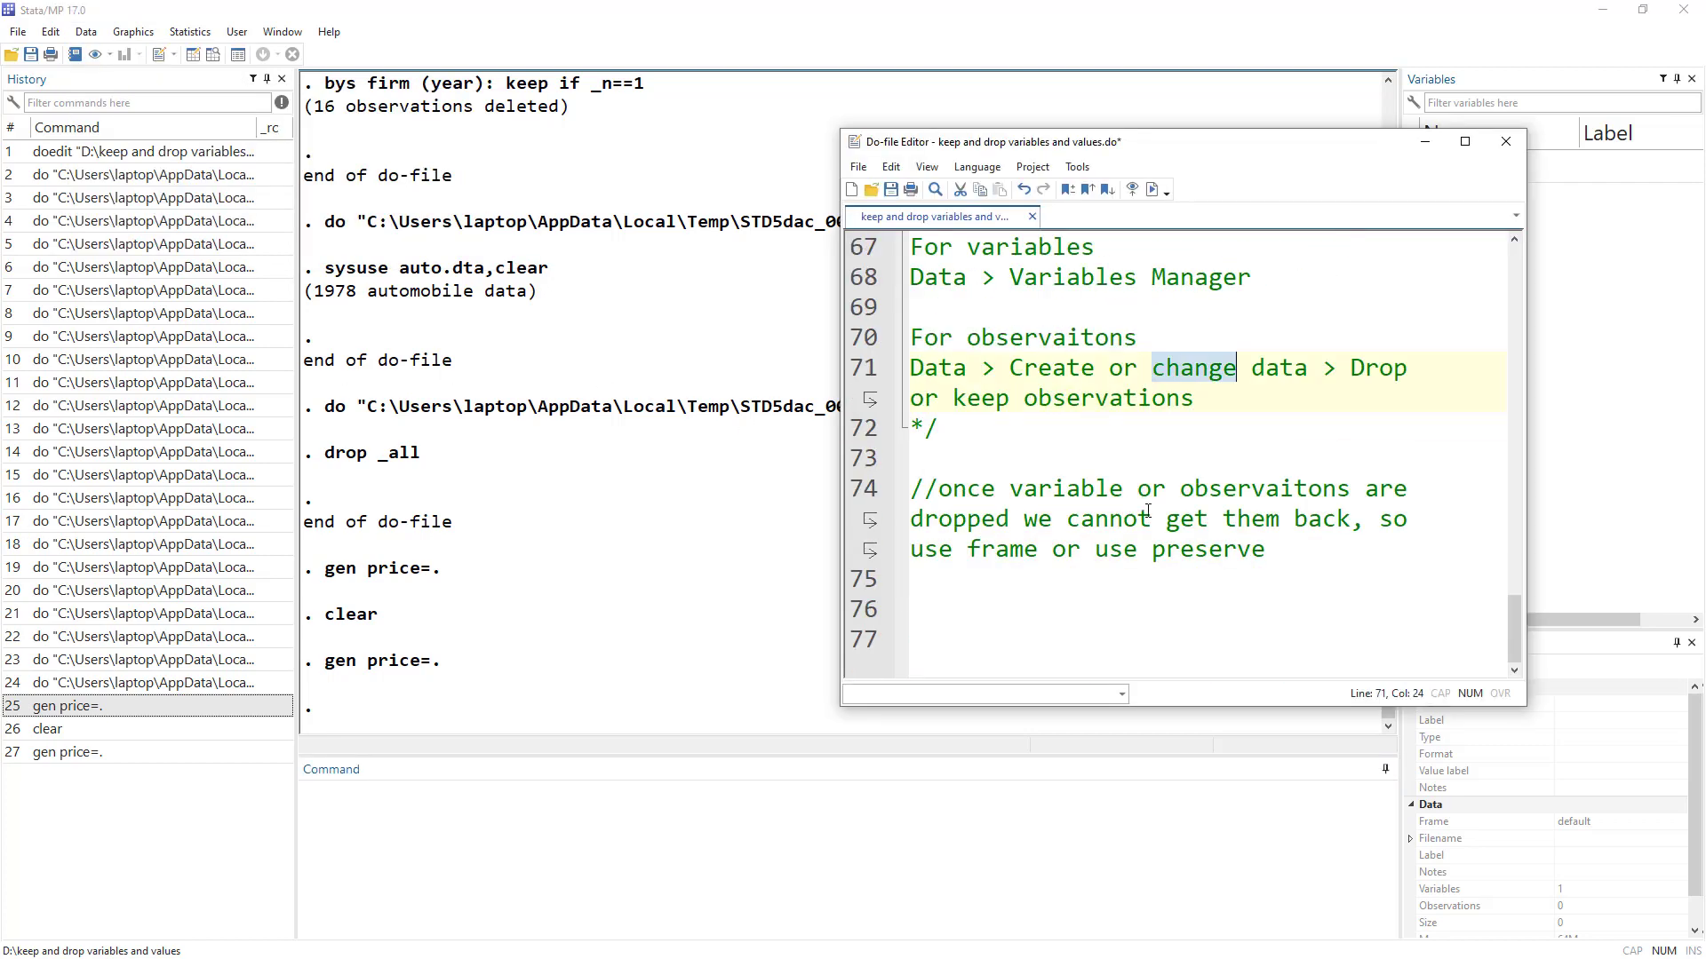
{"action": "double_click", "coordinate": [981, 490]}
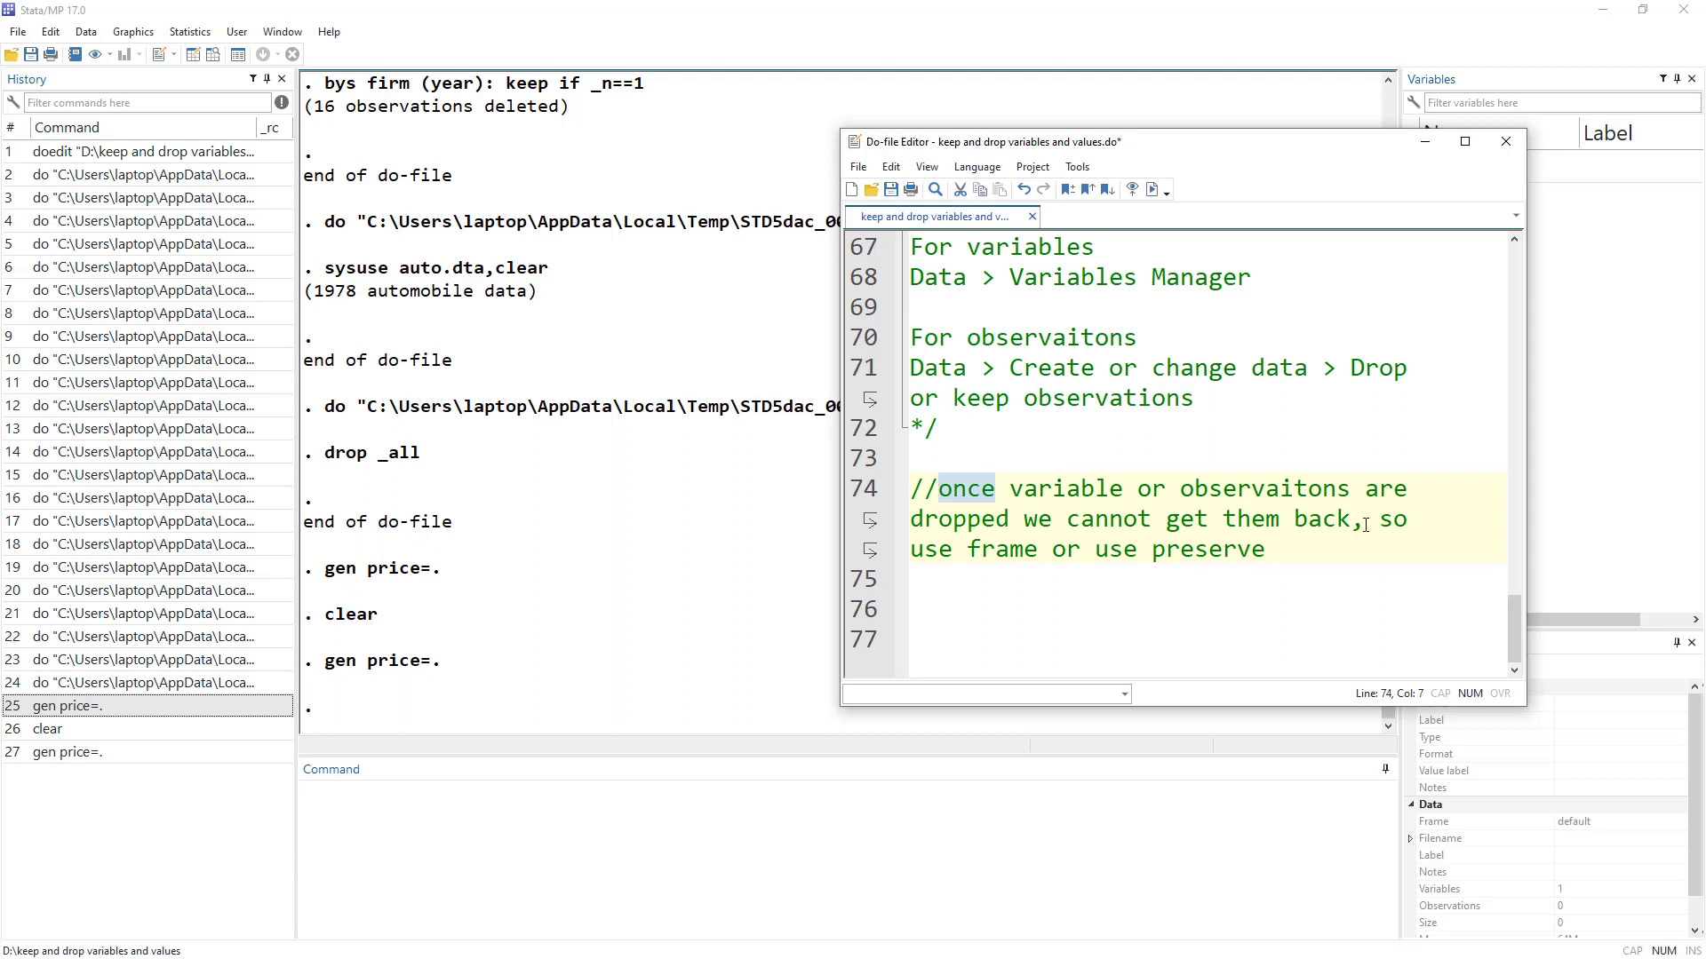
{"action": "left_click_drag", "start_coordinate": [1383, 520], "coordinate": [1426, 521]}
{"action": "double_click", "coordinate": [997, 550]}
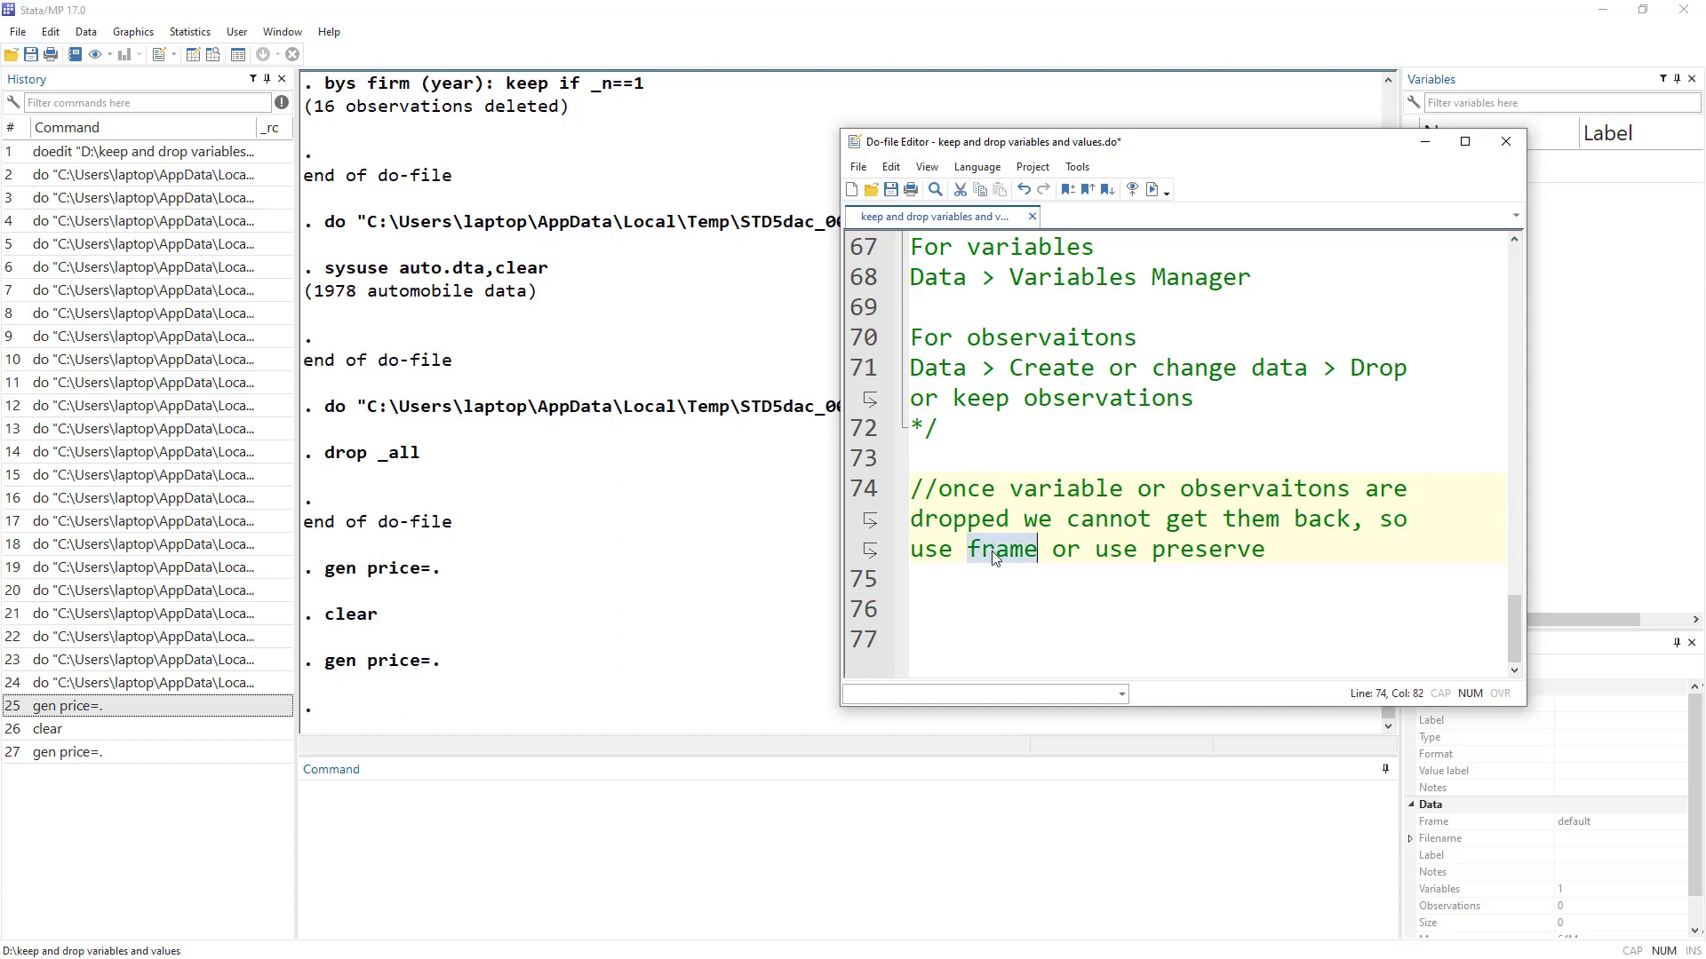
{"action": "double_click", "coordinate": [1200, 549]}
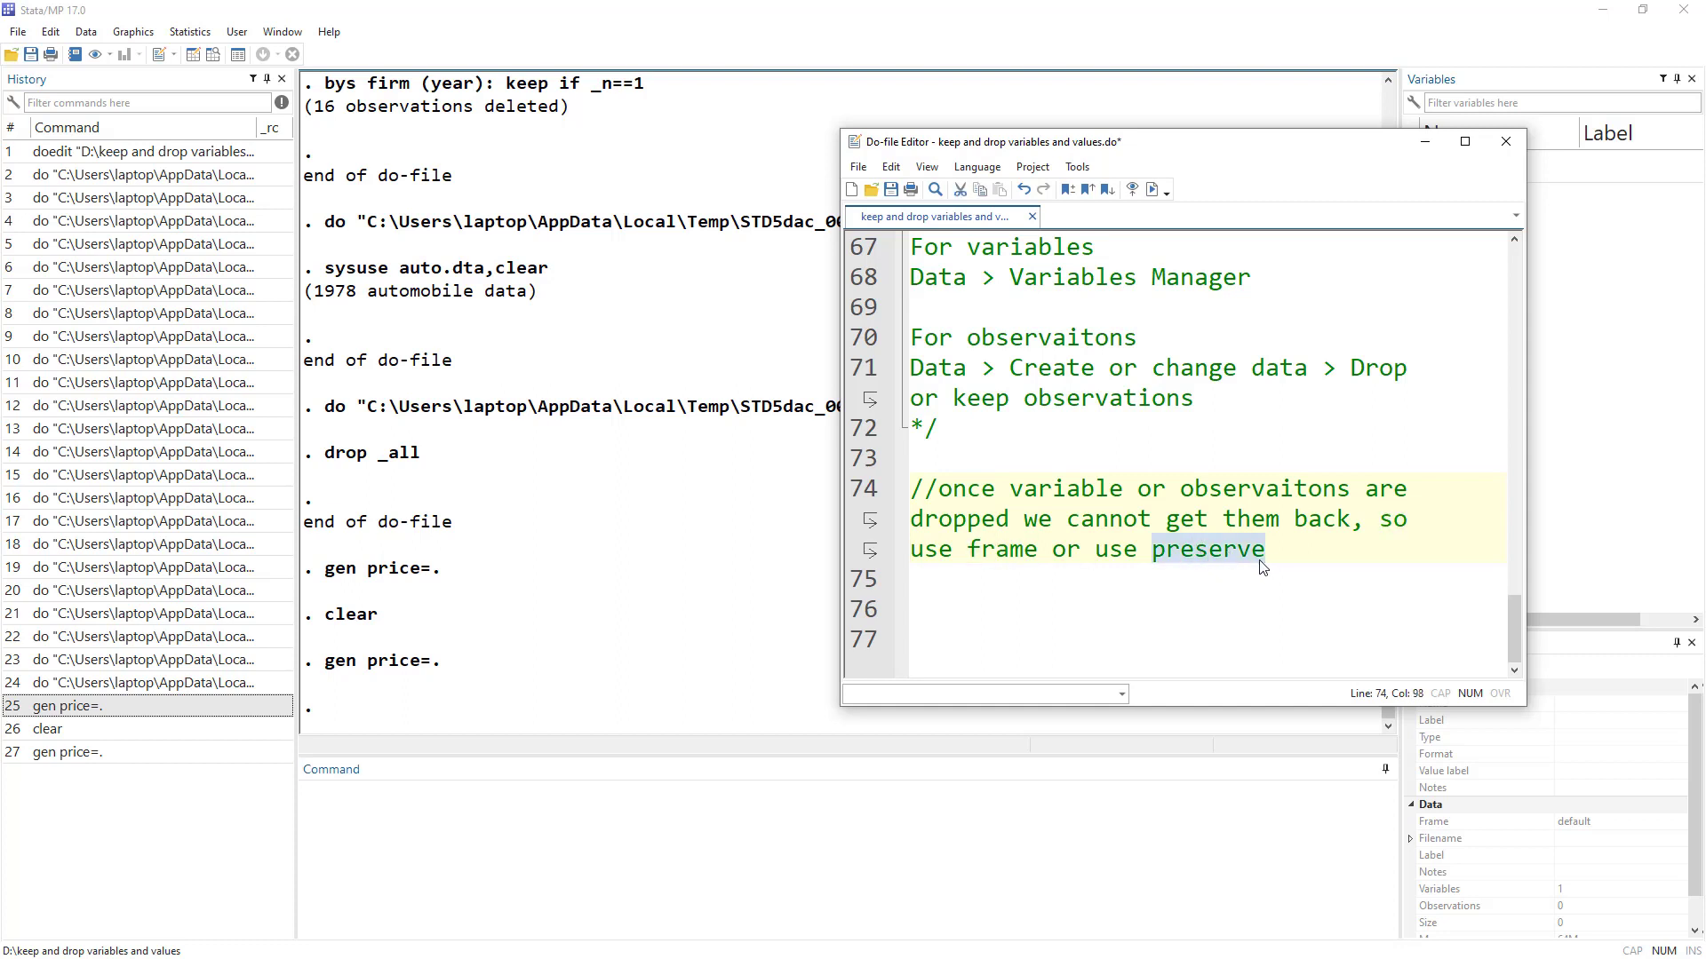